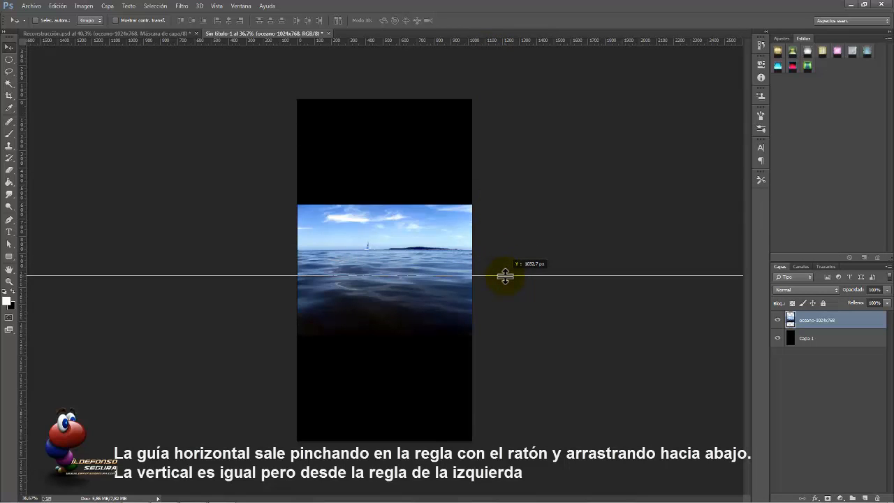
# Step: Move the ocean layer down until its horizon lines up with the horizontal guide, and hide the guides
pyautogui.moveTo(451, 300); pyautogui.dragTo(449, 328)
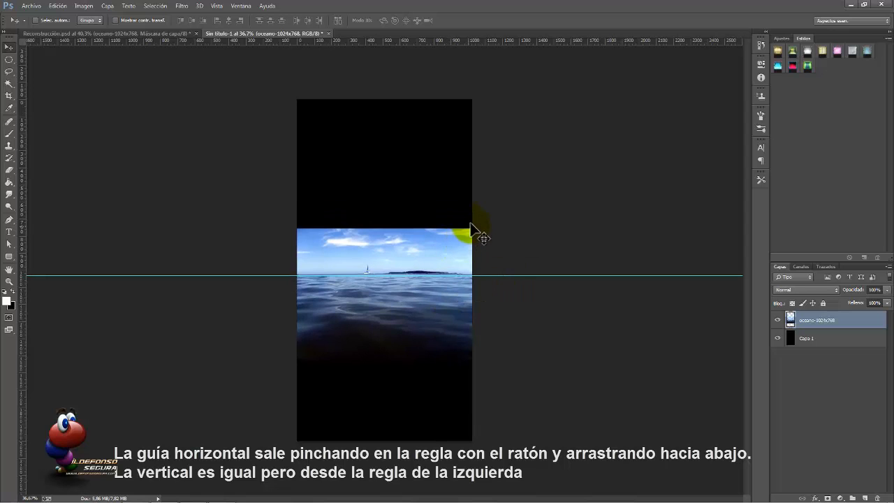
pyautogui.hotkey('ctrl', ',')
# Step: Trace a closed Pen path along the ocean's horizon and around the sky, and convert it into a new selection
pyautogui.scroll(1, 470, 227)
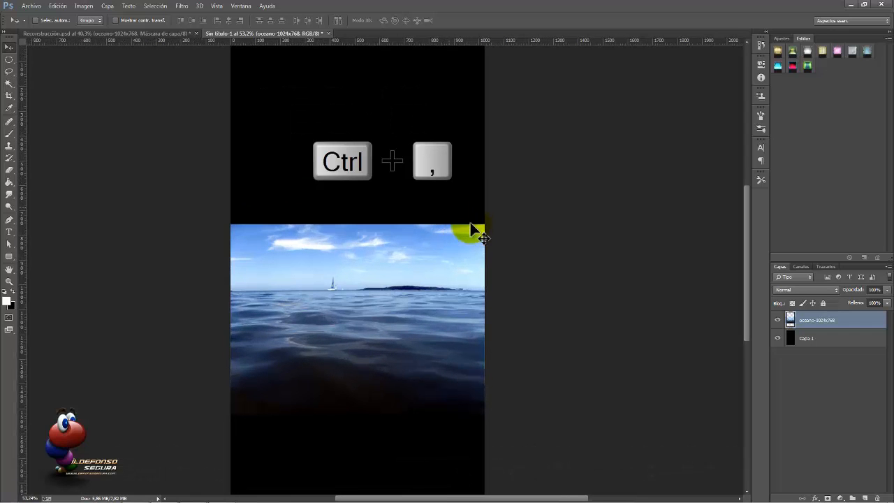
pyautogui.click(9, 220)
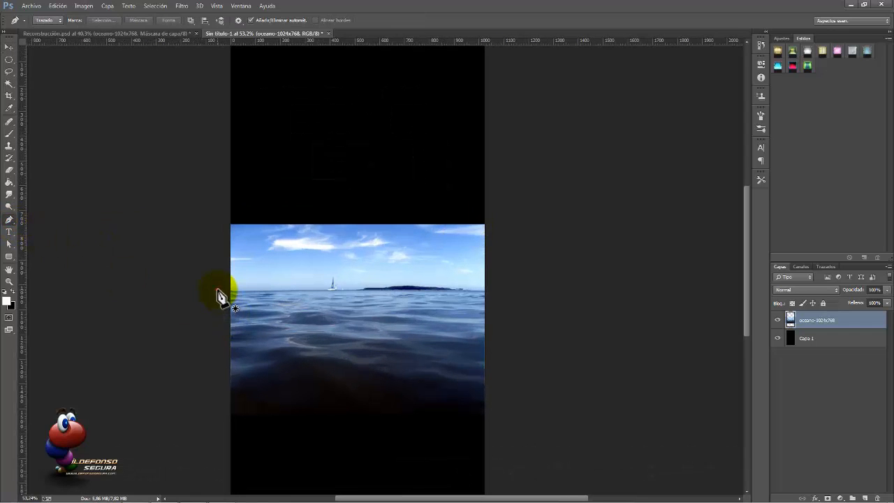
pyautogui.click(218, 289)
pyautogui.moveTo(285, 291); pyautogui.dragTo(290, 289)
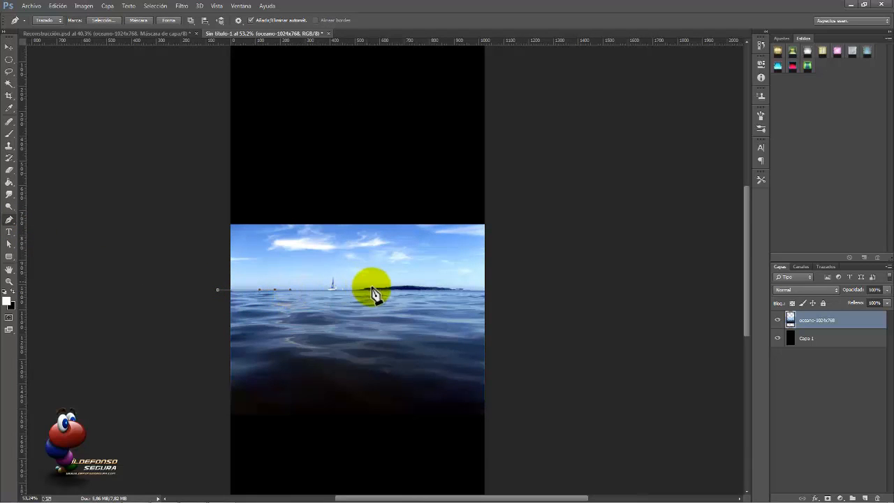
pyautogui.moveTo(373, 290); pyautogui.dragTo(389, 289)
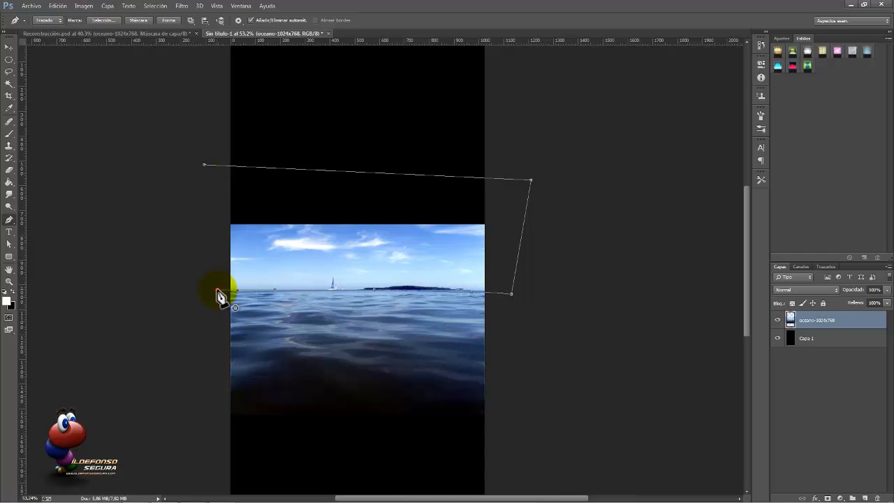
pyautogui.click(117, 21)
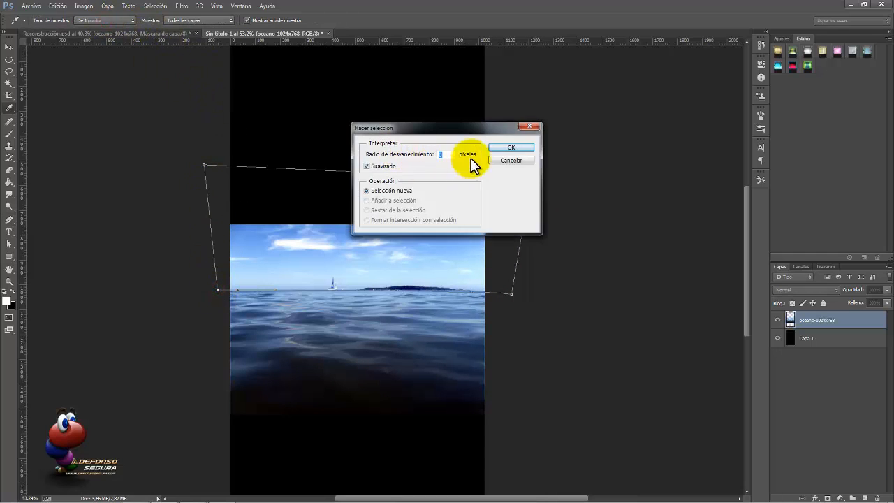
pyautogui.click(499, 149)
# Step: Invert the sky selection and add a layer mask to the ocean layer so that the sky is hidden
pyautogui.hotkey('ctrl', 'shift', 'i')
pyautogui.click(155, 5)
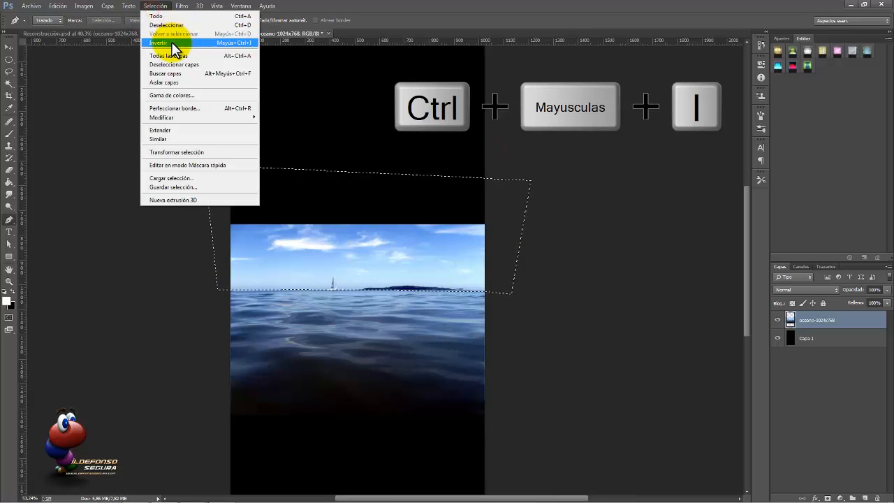
pyautogui.click(171, 42)
pyautogui.scroll(-4, 658, 368)
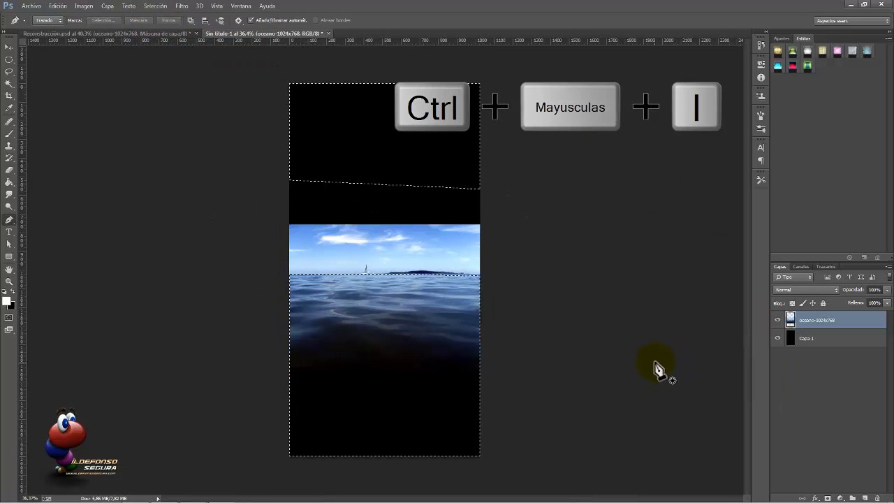
pyautogui.click(827, 497)
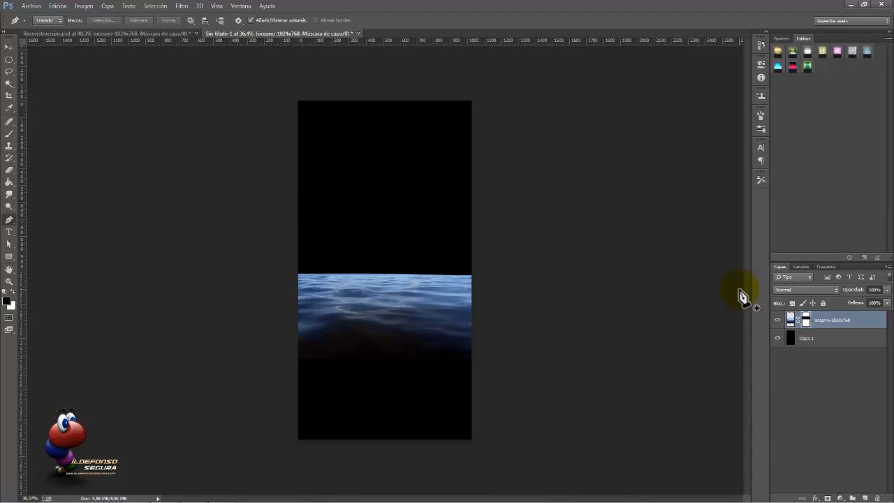
# Step: Paint black on the ocean layer's mask with a soft 1049 px brush to fade the water's lower edge into the background
pyautogui.click(9, 136)
pyautogui.moveTo(323, 375); pyautogui.dragTo(369, 368)
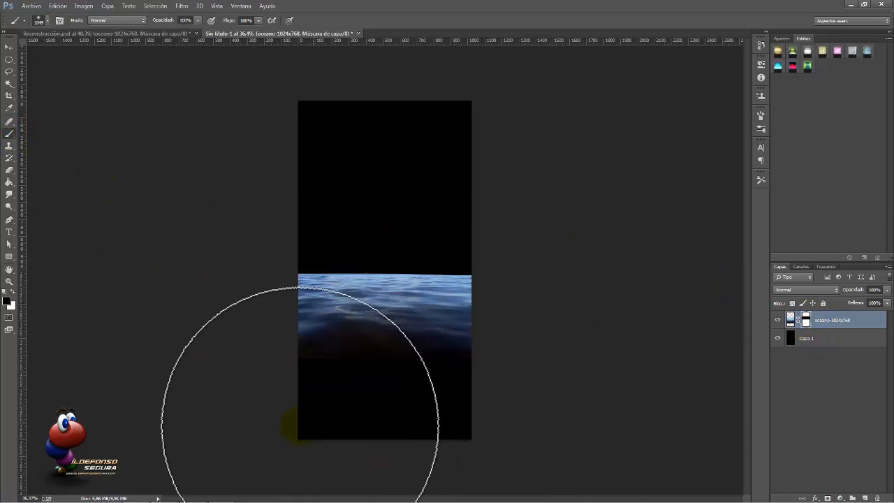
pyautogui.moveTo(342, 421)
pyautogui.mouseDown()
pyautogui.moveTo(475, 414)
pyautogui.moveTo(411, 423)
pyautogui.moveTo(255, 410)
pyautogui.mouseUp()
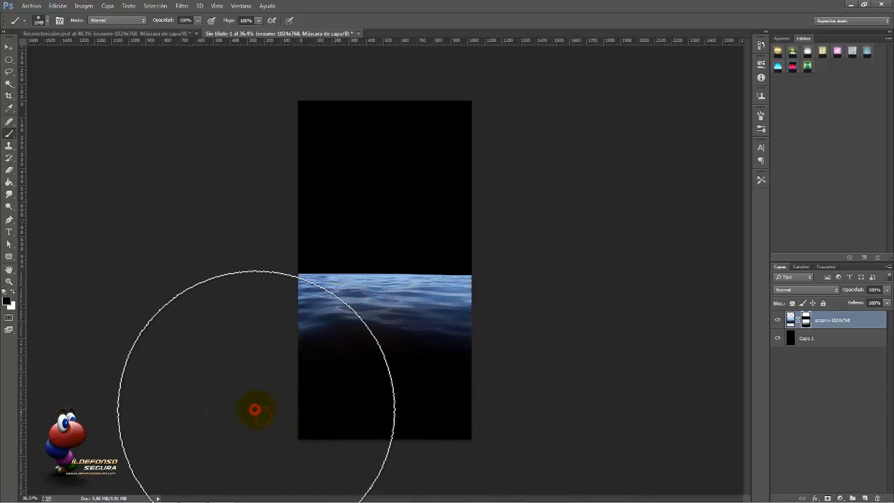
pyautogui.click(308, 424)
pyautogui.click(350, 424)
pyautogui.click(426, 431)
pyautogui.click(477, 426)
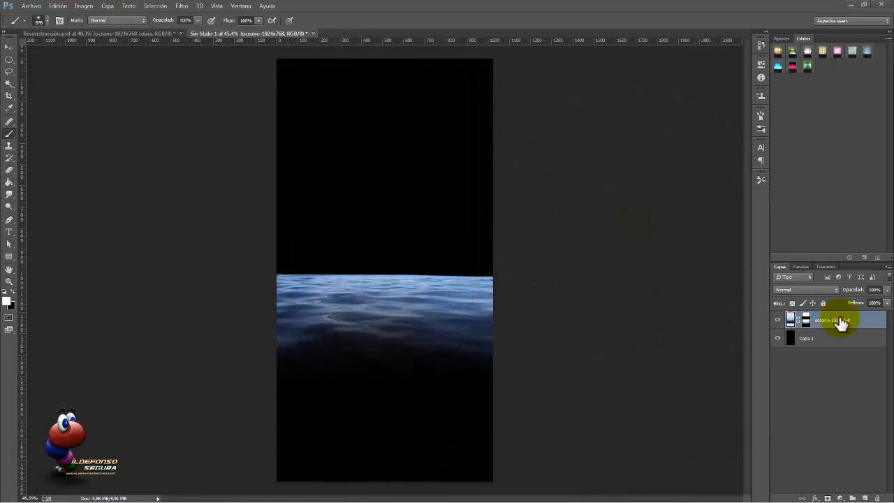
# Step: Duplicate the masked ocean layer and set the copy's blending mode to Trama
pyautogui.click(832, 321)
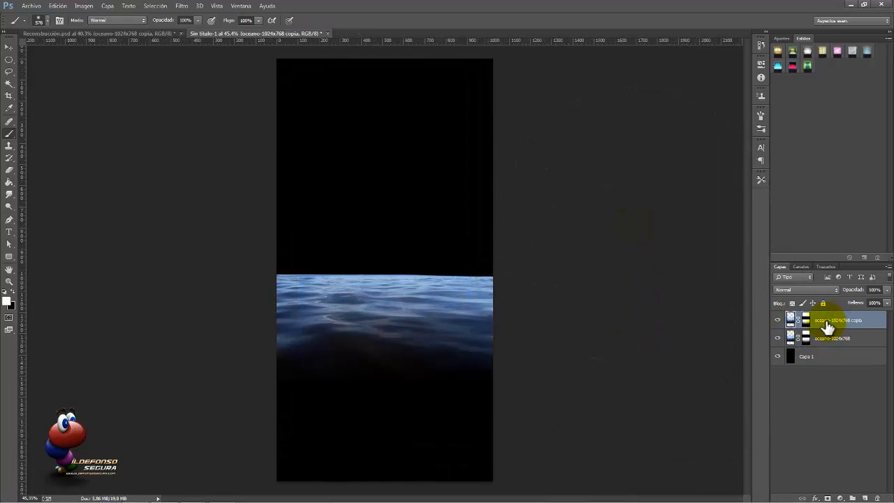
pyautogui.hotkey('ctrl', 'j')
pyautogui.click(798, 291)
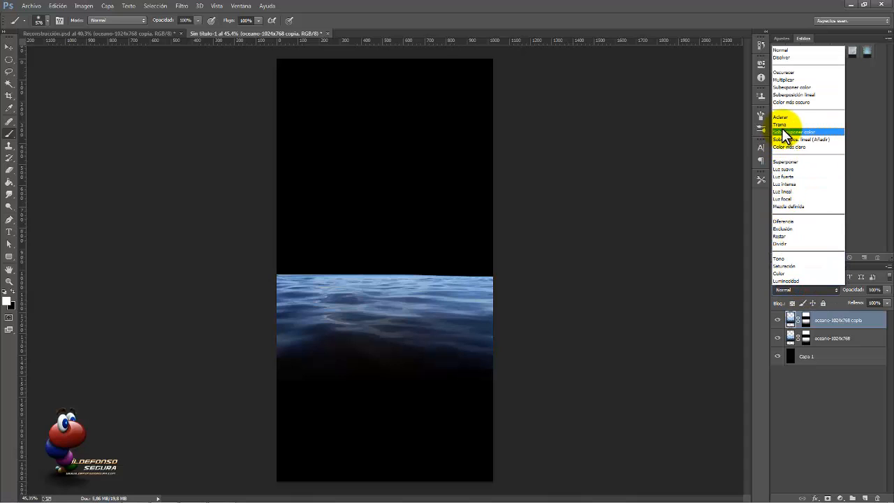
pyautogui.click(782, 125)
# Step: Paint the copy's mask black with a soft 576 px brush, leaving only a central half-oval of water below the horizon white
pyautogui.click(808, 320)
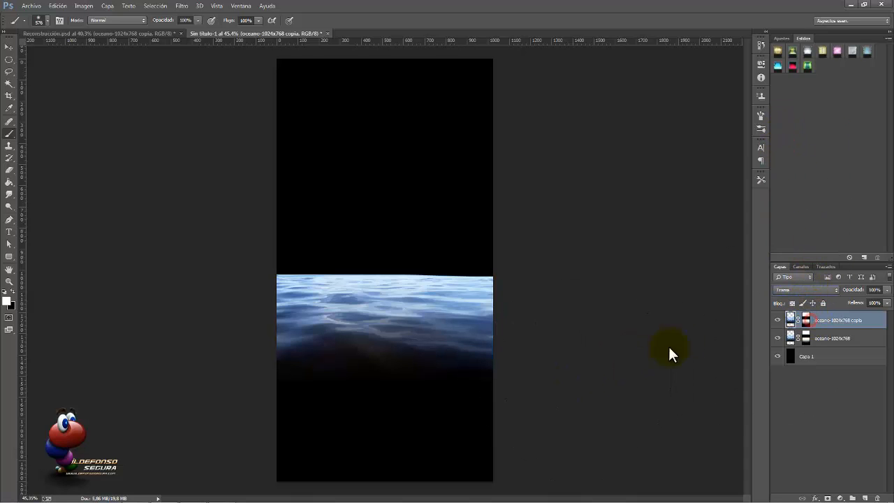
pyautogui.keyDown('alt'); pyautogui.click(807, 321); pyautogui.keyUp('alt')
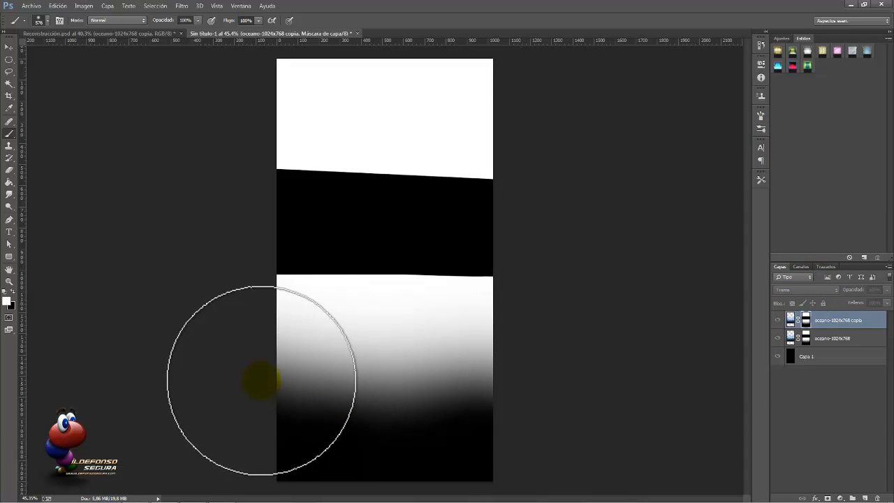
pyautogui.press('x')
pyautogui.moveTo(273, 390)
pyautogui.mouseDown()
pyautogui.moveTo(297, 414)
pyautogui.moveTo(367, 435)
pyautogui.moveTo(312, 398)
pyautogui.moveTo(350, 427)
pyautogui.moveTo(433, 428)
pyautogui.moveTo(441, 421)
pyautogui.moveTo(362, 421)
pyautogui.moveTo(294, 384)
pyautogui.moveTo(250, 289)
pyautogui.moveTo(257, 315)
pyautogui.moveTo(370, 407)
pyautogui.moveTo(465, 376)
pyautogui.moveTo(513, 292)
pyautogui.moveTo(470, 378)
pyautogui.moveTo(368, 391)
pyautogui.moveTo(289, 345)
pyautogui.moveTo(268, 276)
pyautogui.moveTo(308, 369)
pyautogui.moveTo(434, 364)
pyautogui.moveTo(498, 280)
pyautogui.moveTo(474, 359)
pyautogui.moveTo(354, 381)
pyautogui.moveTo(282, 334)
pyautogui.moveTo(272, 294)
pyautogui.moveTo(268, 309)
pyautogui.moveTo(285, 336)
pyautogui.moveTo(370, 373)
pyautogui.moveTo(475, 323)
pyautogui.mouseUp()
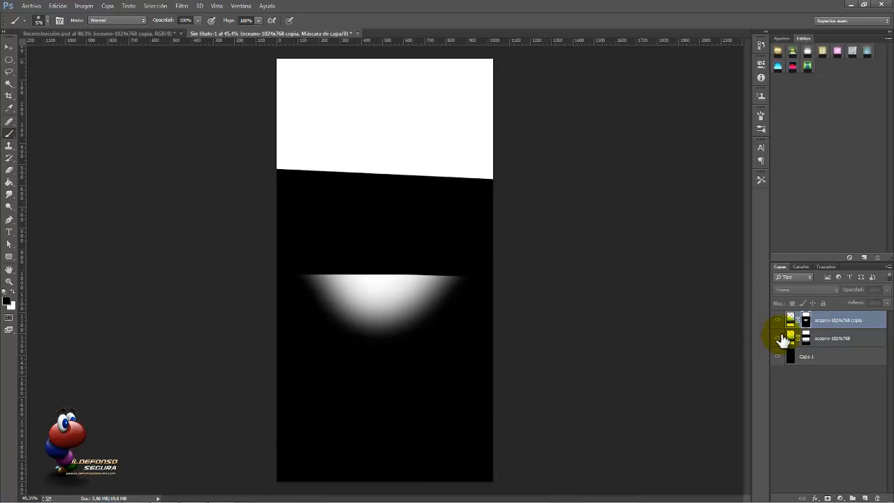
pyautogui.keyDown('alt'); pyautogui.click(806, 322); pyautogui.keyUp('alt')
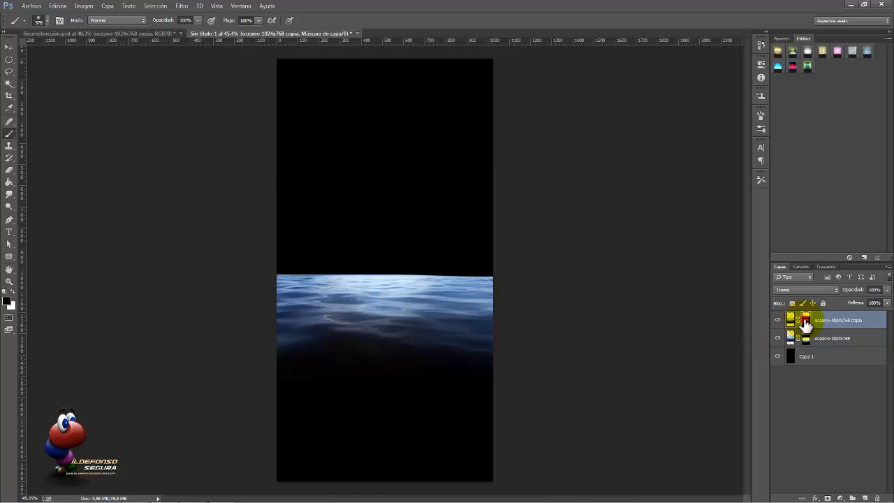
# Step: Duplicate the Trama copy, set the new layer to Multiplicar, and invert its layer mask
pyautogui.hotkey('ctrl', 'j')
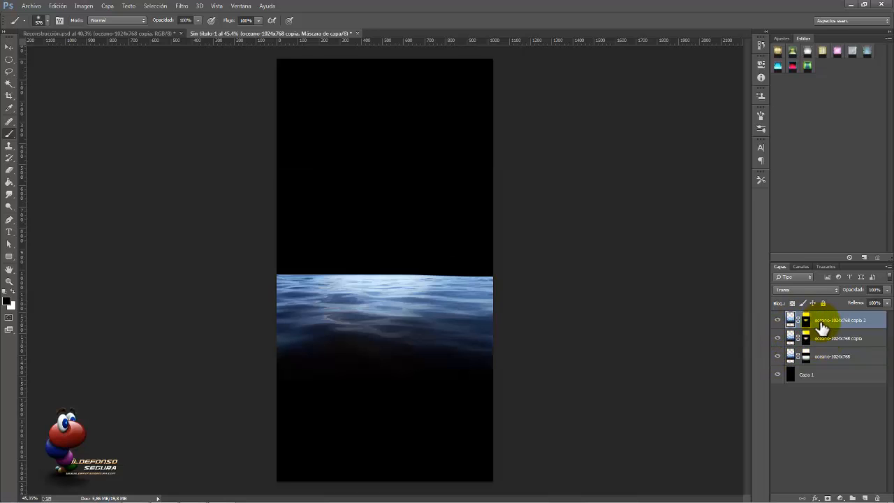
pyautogui.click(806, 290)
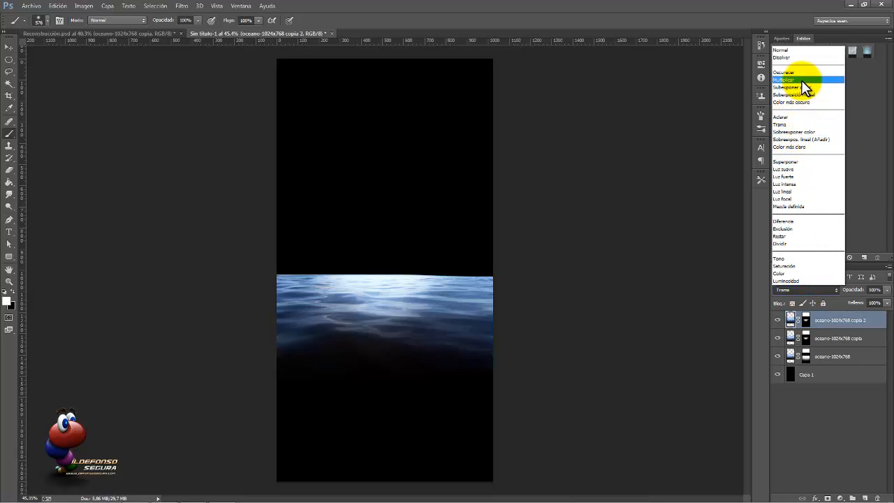
pyautogui.click(802, 79)
pyautogui.click(808, 322)
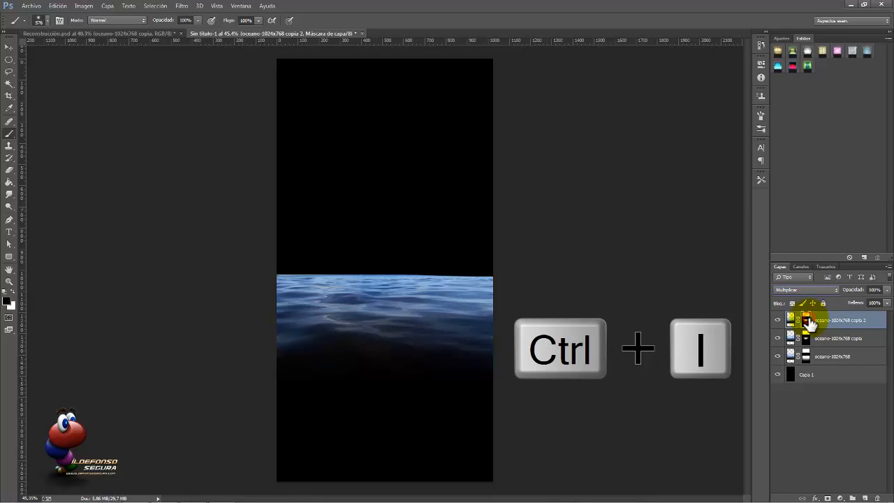
pyautogui.hotkey('ctrl', 'i')
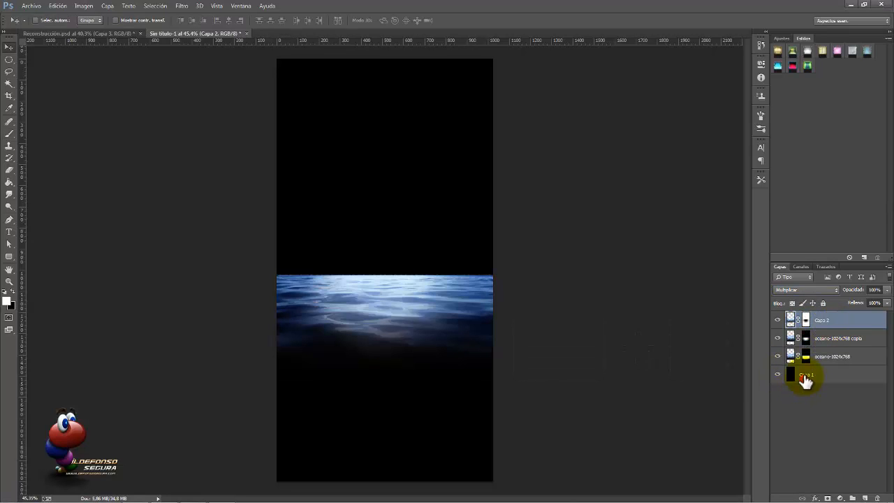
# Step: Add a new layer directly above Capa 1 and replace the current brushes with the Ilde Agua set
pyautogui.click(805, 375)
pyautogui.click(864, 498)
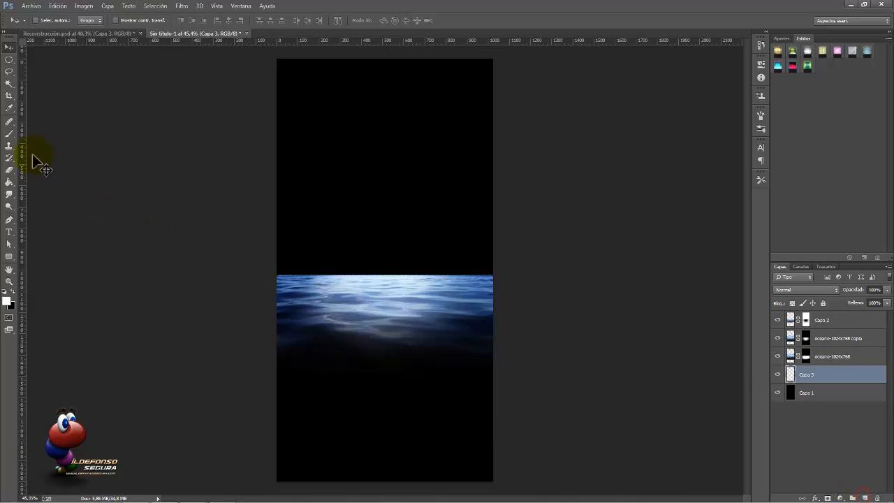
pyautogui.click(8, 134)
pyautogui.click(40, 20)
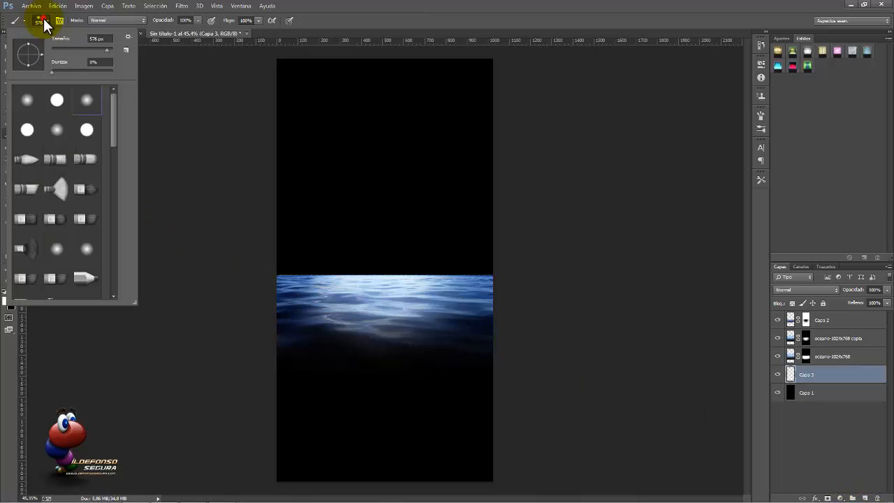
pyautogui.click(127, 36)
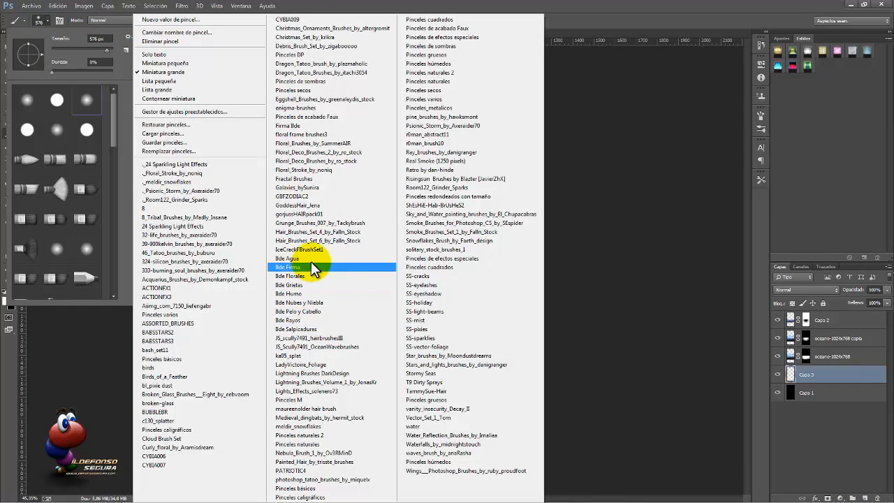
pyautogui.click(309, 260)
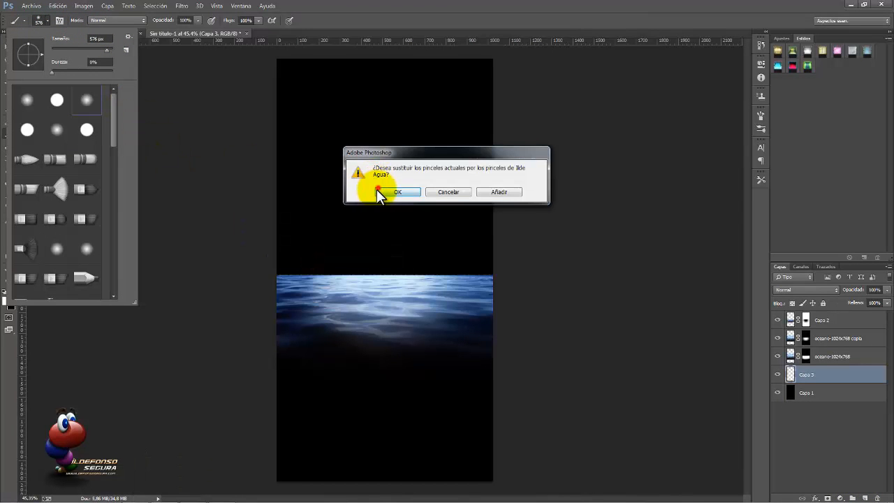
pyautogui.click(395, 191)
# Step: Pick the 484 px water-ripple brush, enlarge it to 1499 px, and stamp white ripples below the ocean on Capa 3
pyautogui.moveTo(112, 103); pyautogui.dragTo(110, 195)
pyautogui.click(28, 182)
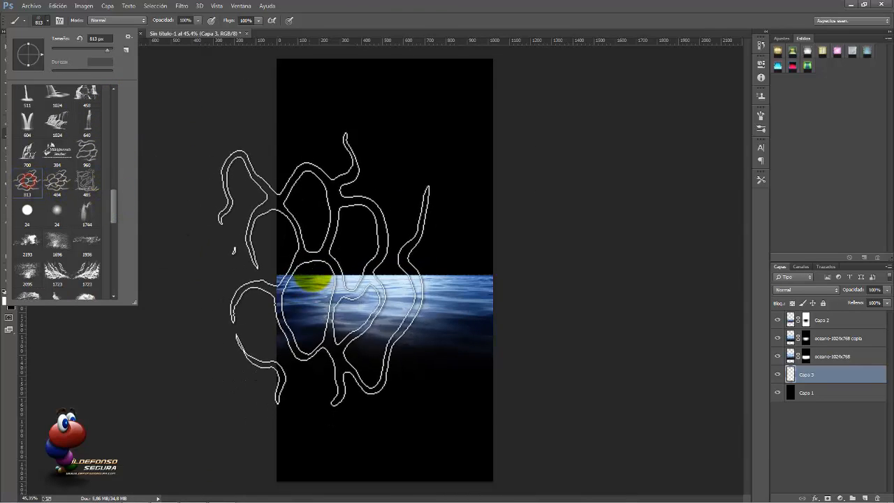
pyautogui.scroll(-2, 312, 277)
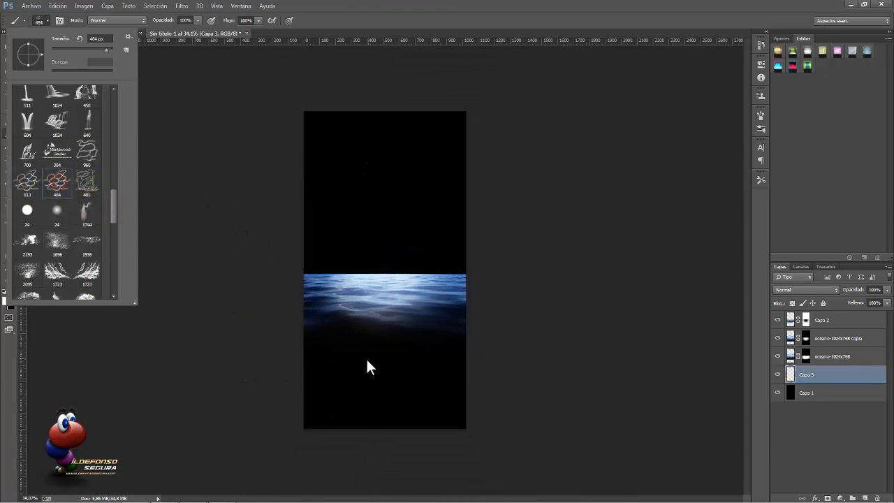
pyautogui.moveTo(366, 359); pyautogui.dragTo(448, 352)
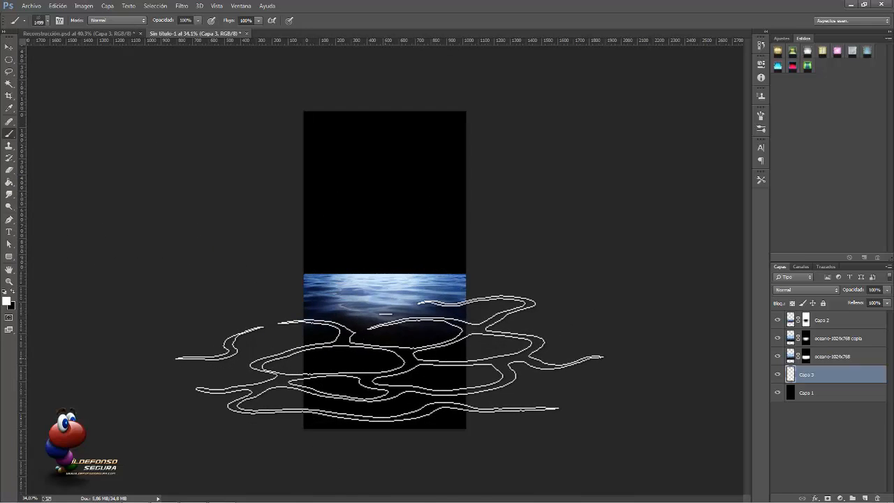
pyautogui.click(379, 414)
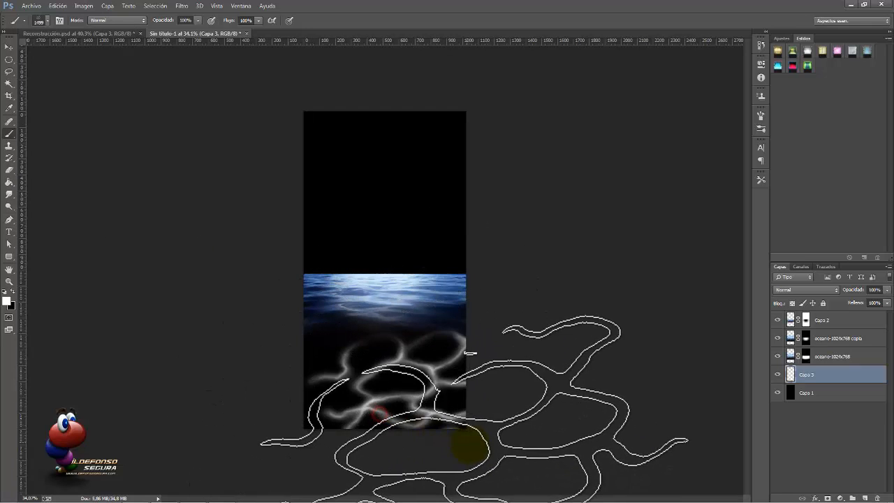
# Step: Enlarge the ripples to about 219% wide and 150% high, widening their lower edge in perspective, and set Capa 3's opacity to 80%
pyautogui.hotkey('ctrl', 't')
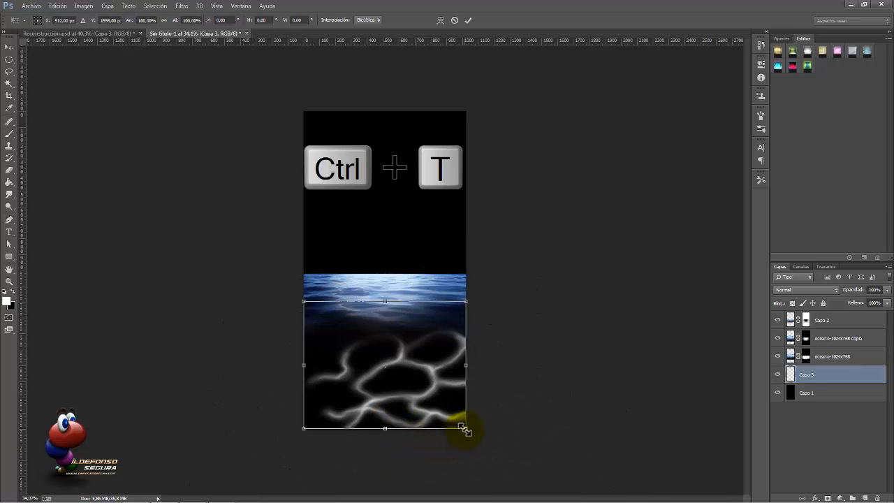
pyautogui.moveTo(465, 428); pyautogui.dragTo(563, 419)
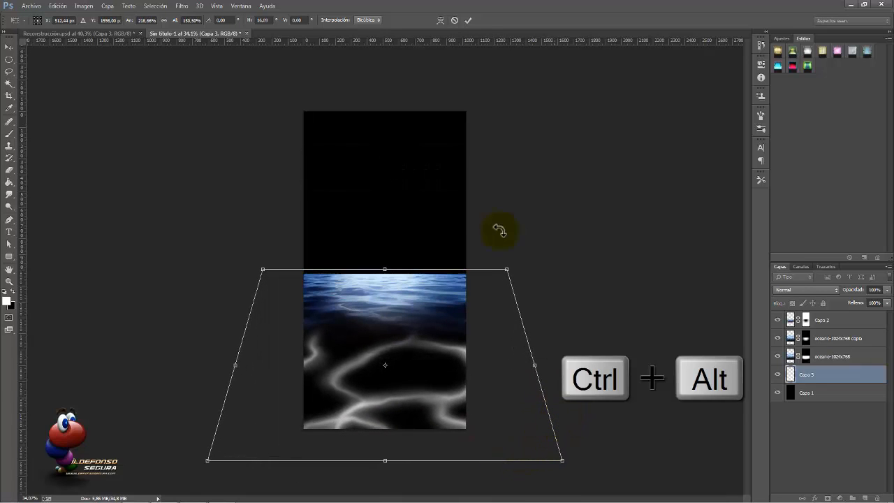
pyautogui.click(468, 20)
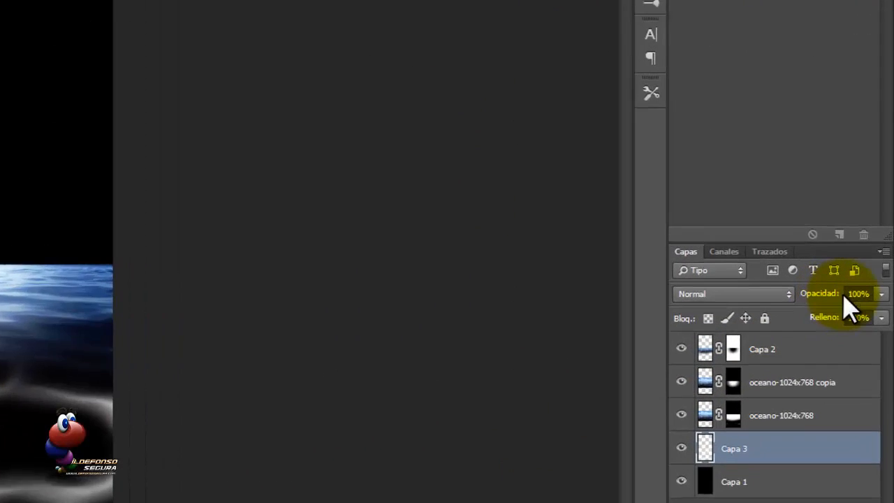
pyautogui.click(869, 292)
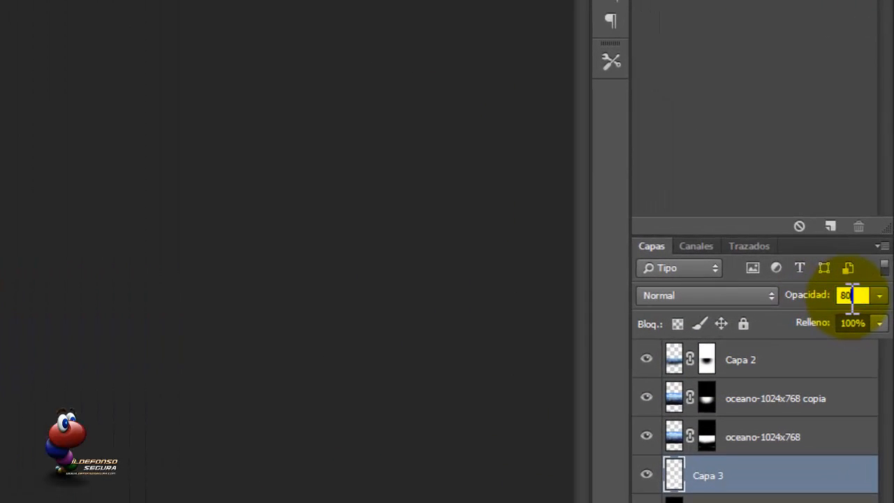
pyautogui.press('Return')
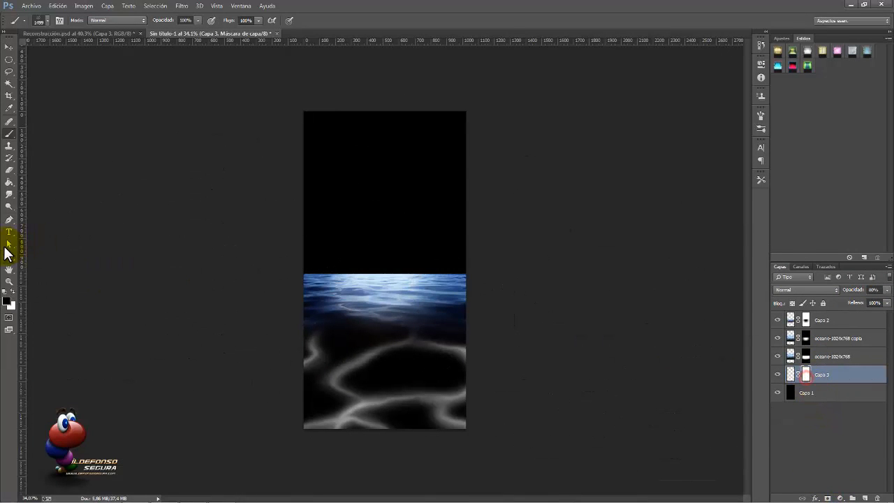
# Step: Restore the default brush set, pick a soft round brush, and enlarge it to 1574 px
pyautogui.click(47, 20)
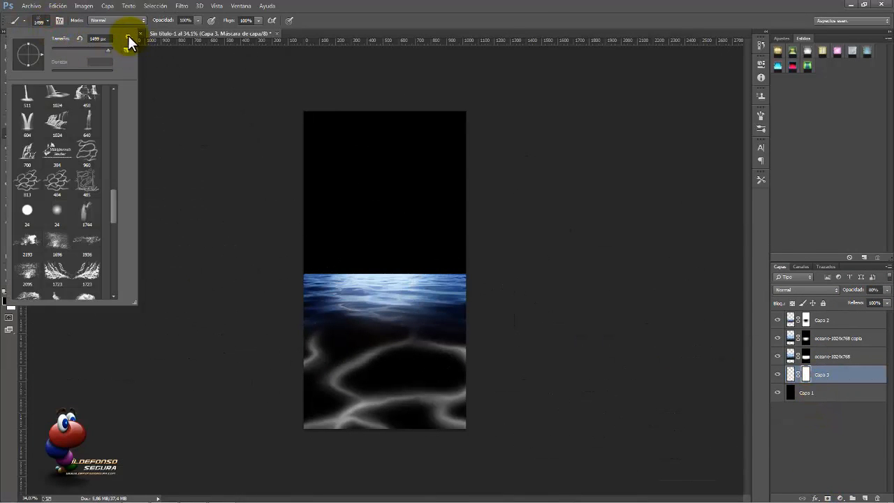
pyautogui.click(128, 36)
pyautogui.click(177, 119)
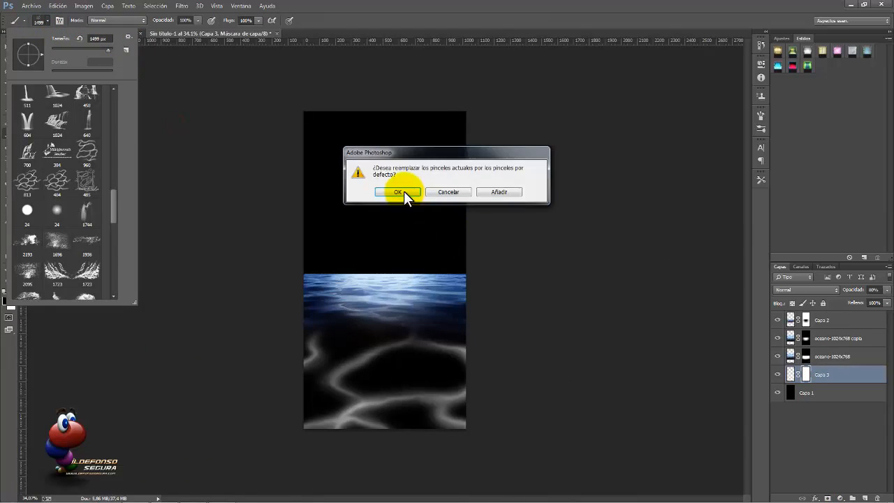
pyautogui.click(398, 192)
pyautogui.scroll(10, 114, 240)
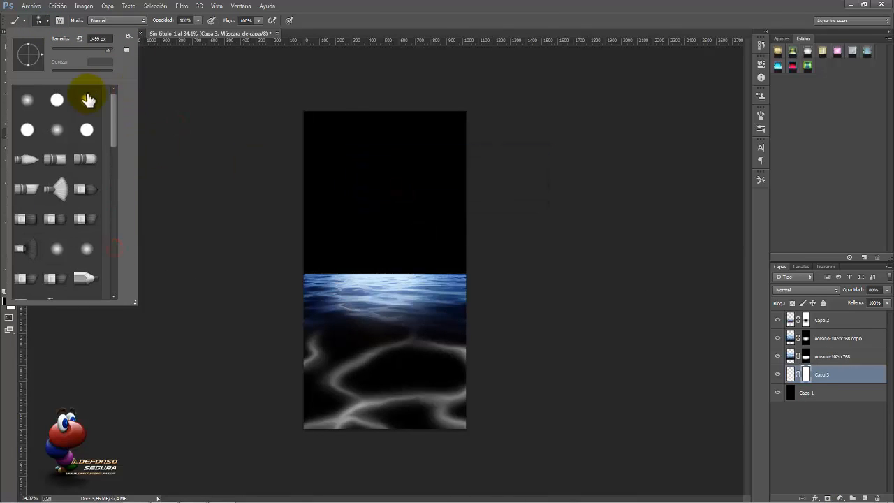
pyautogui.moveTo(361, 333); pyautogui.dragTo(548, 338)
# Step: Paint black along the lower edge of Capa 3's mask to fade the ripples at the bottom of the image
pyautogui.click(382, 304)
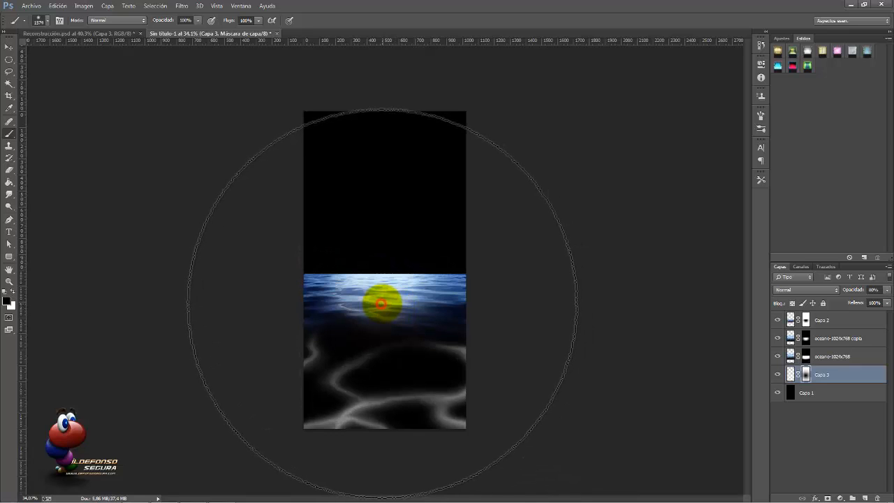
pyautogui.hotkey('ctrl', 'z')
pyautogui.click(381, 449)
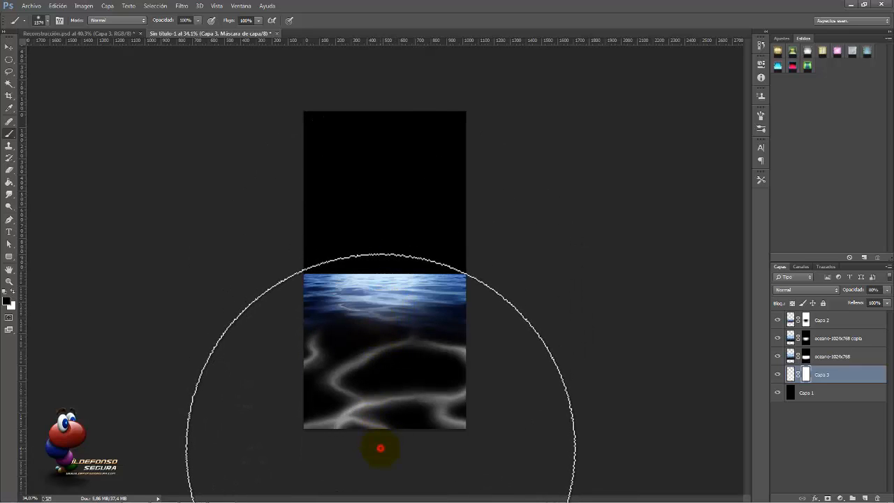
pyautogui.click(381, 451)
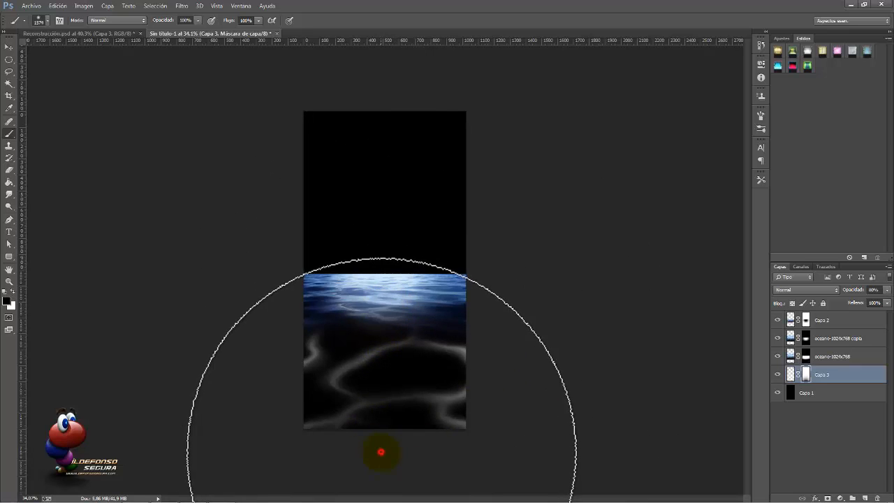
# Step: Set the density of Capa 3's layer mask to 87%
pyautogui.doubleClick(806, 375)
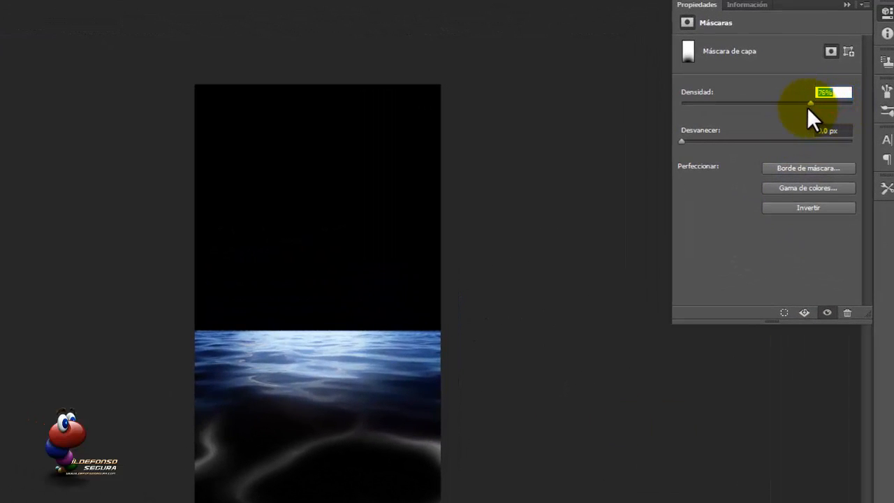
pyautogui.click(798, 105)
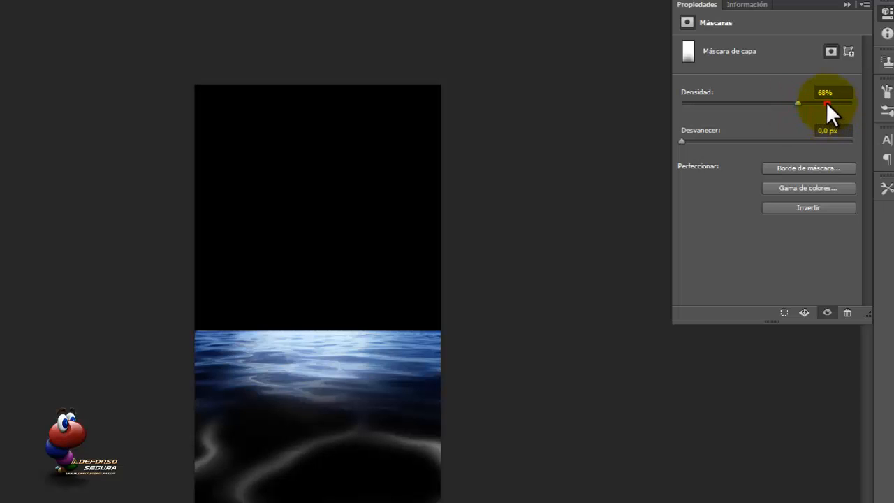
pyautogui.click(827, 102)
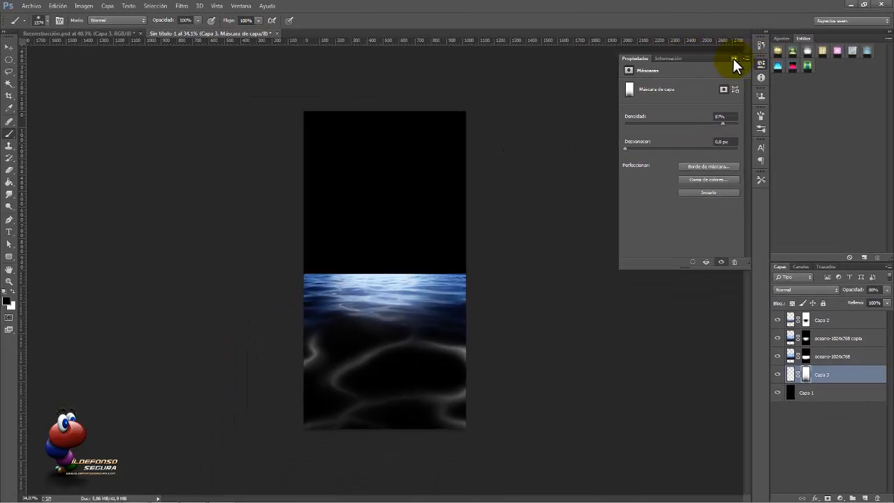
pyautogui.click(734, 58)
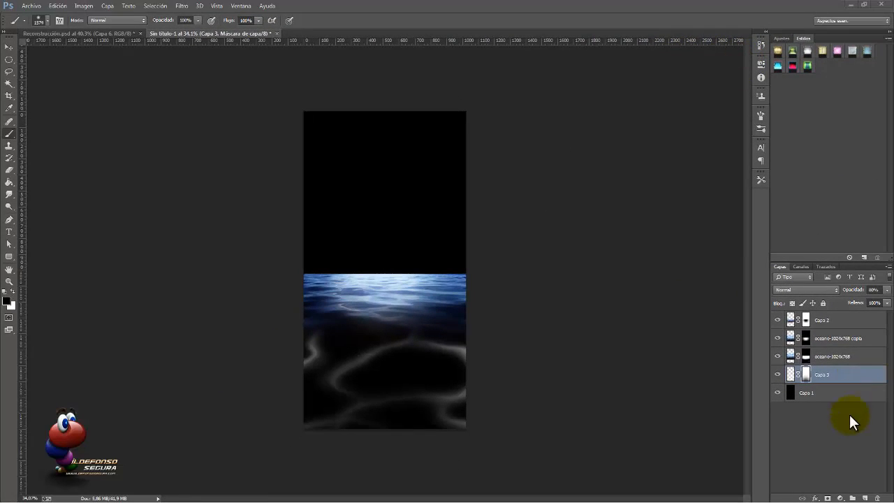
# Step: Add a new layer above Capa 3, make white the foreground color, and replace the current brushes with the Debris brush set
pyautogui.click(863, 497)
pyautogui.press('x')
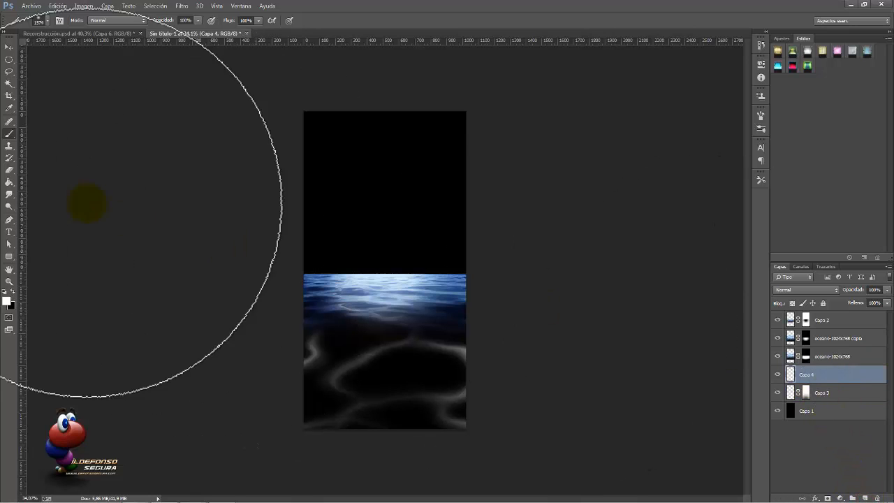
pyautogui.click(53, 23)
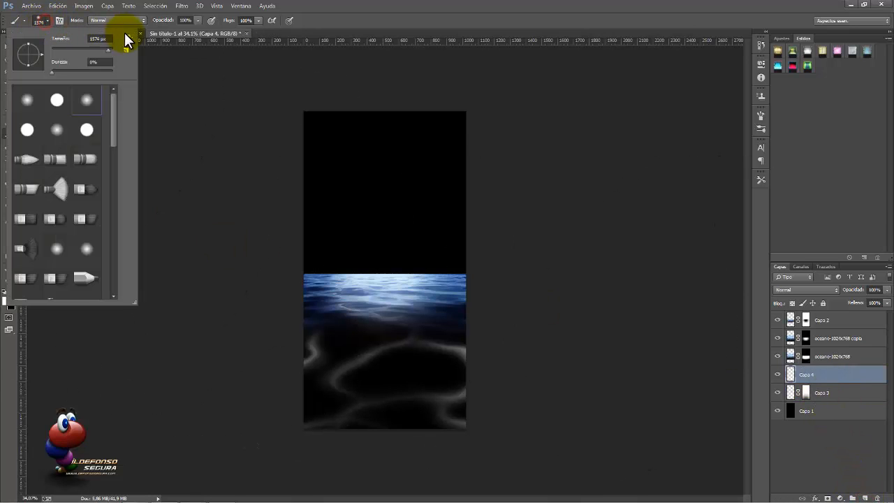
pyautogui.click(131, 34)
pyautogui.click(340, 47)
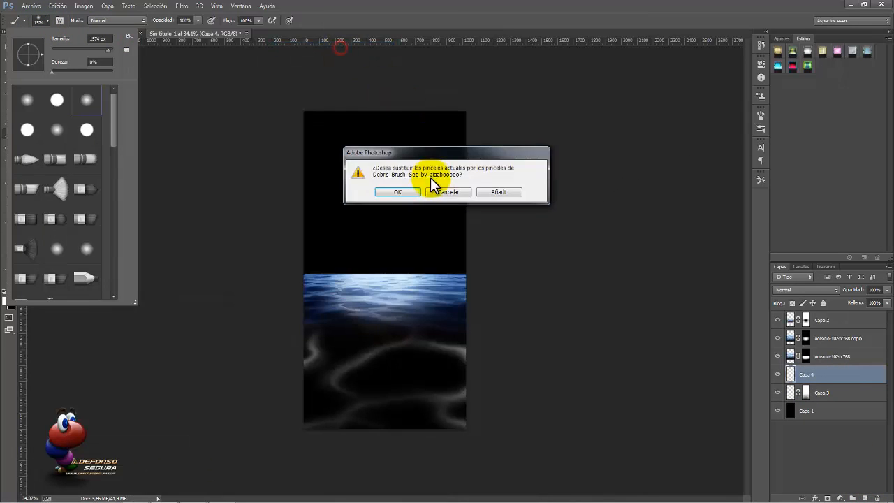
pyautogui.click(398, 191)
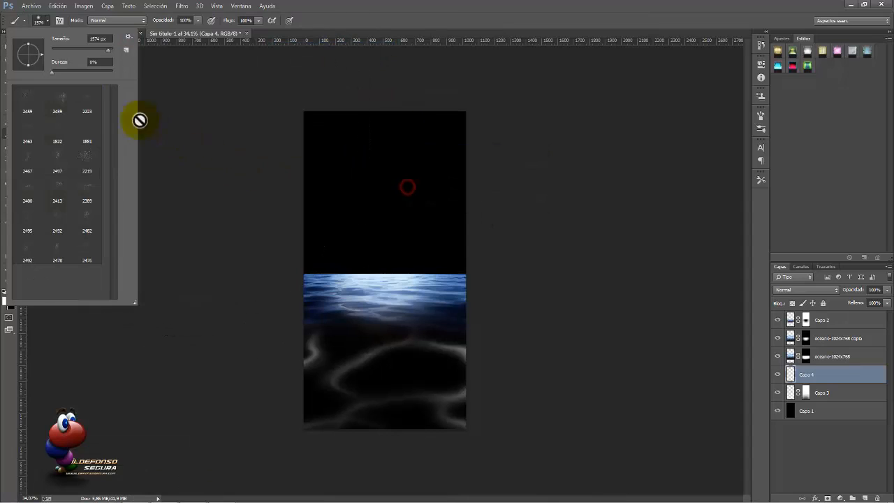
# Step: Stamp white debris particles below the ocean surface on Capa 4 with the first 2459 px debris brush
pyautogui.click(85, 159)
pyautogui.click(383, 396)
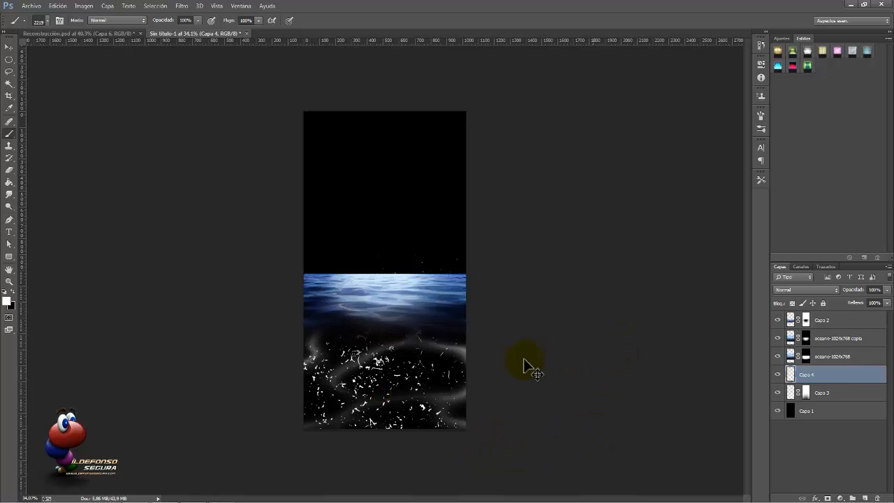
pyautogui.click(47, 21)
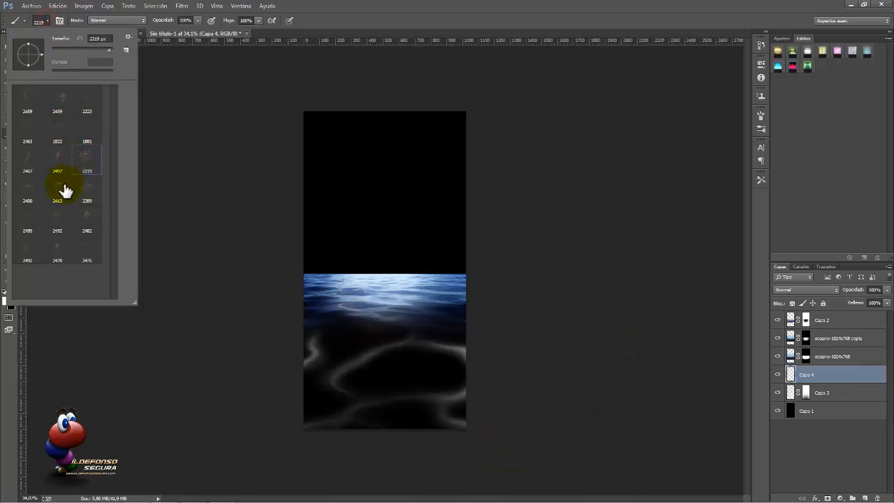
pyautogui.click(28, 94)
pyautogui.click(397, 400)
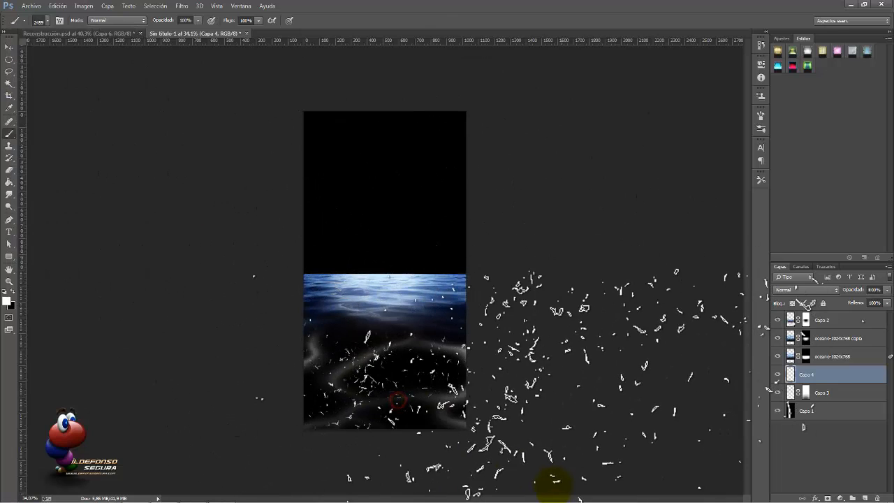
# Step: Apply a Gaussian blur with a 5.0 px radius to the debris on Capa 4
pyautogui.click(181, 7)
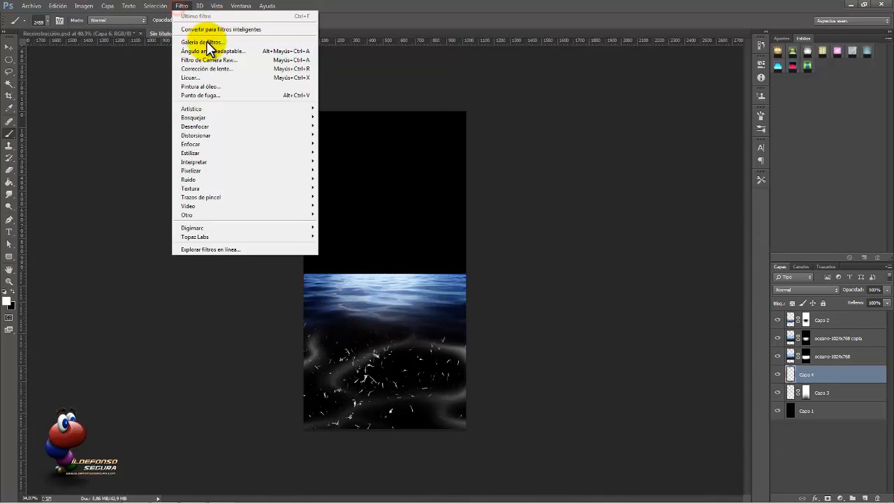
pyautogui.click(209, 127)
pyautogui.click(370, 219)
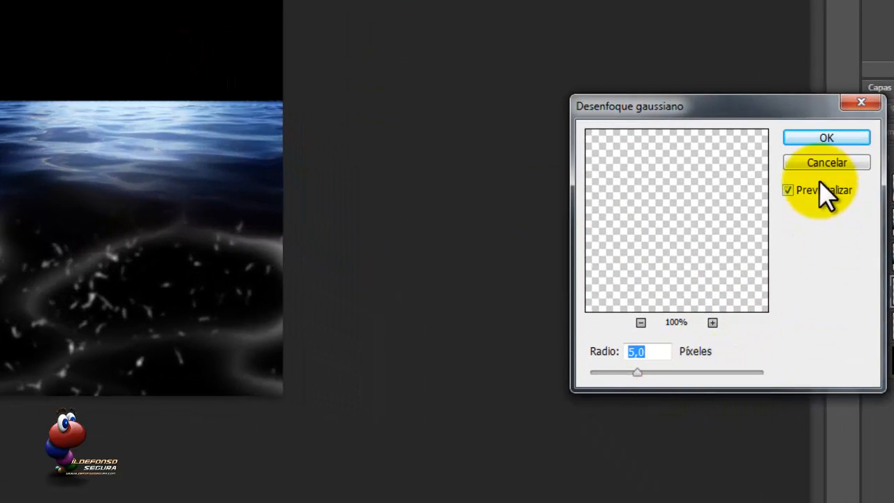
pyautogui.click(810, 139)
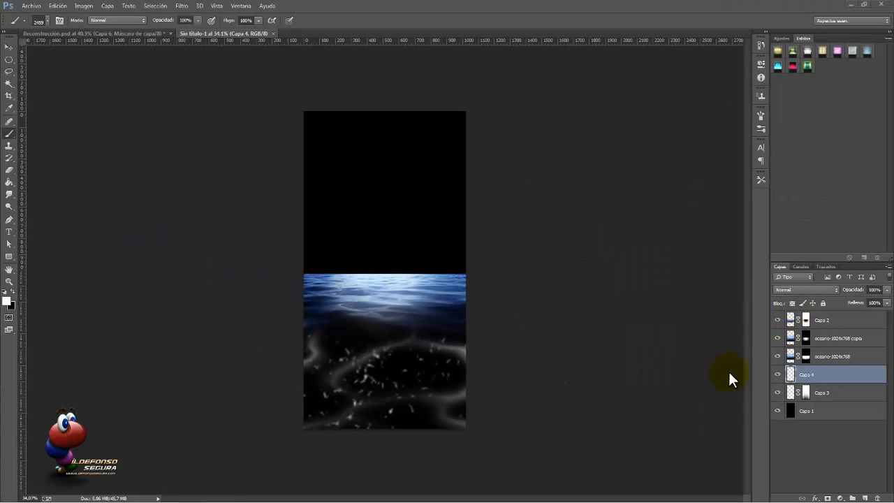
# Step: Add a layer mask to Capa 4 and render clouds in it to partly hide the debris
pyautogui.click(827, 497)
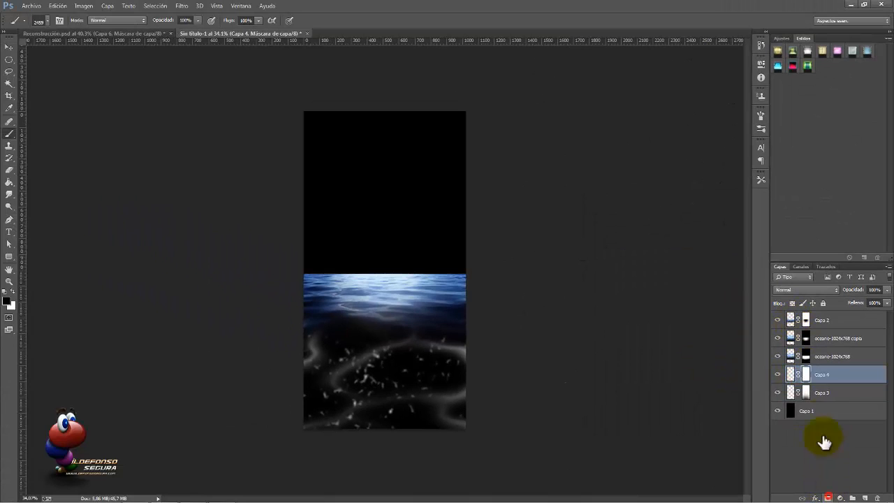
pyautogui.click(181, 6)
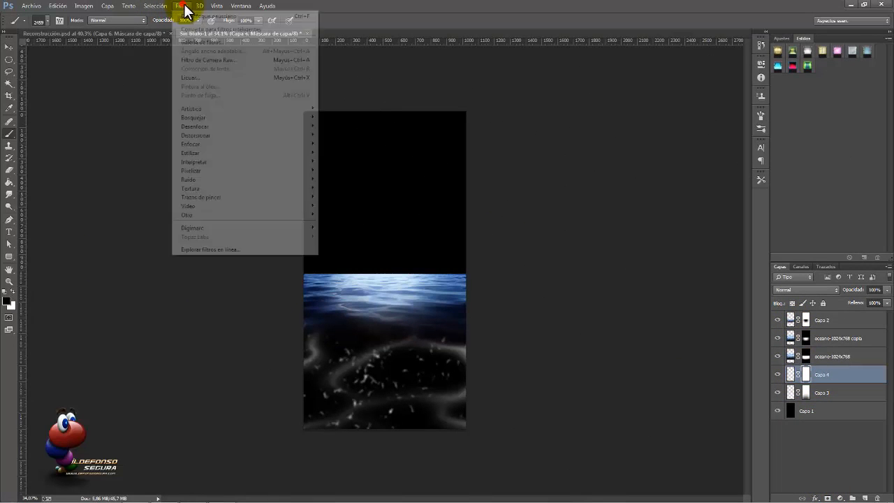
pyautogui.moveTo(217, 161)
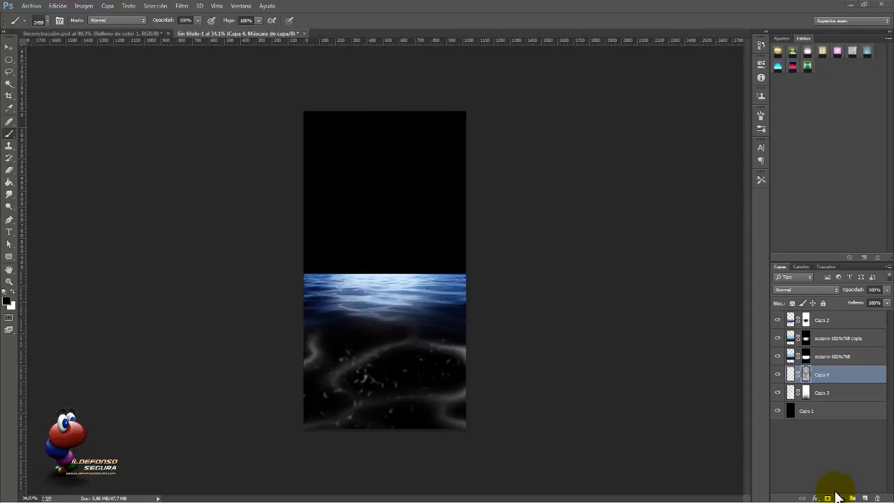
# Step: Add a solid color fill layer with color 2e3438 above Capa 4 and set its blend mode to Multiplicar
pyautogui.click(838, 497)
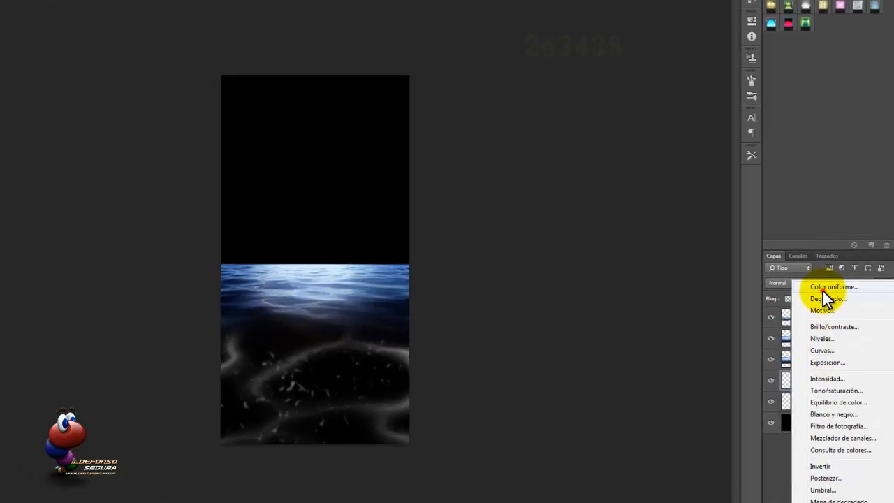
pyautogui.click(824, 287)
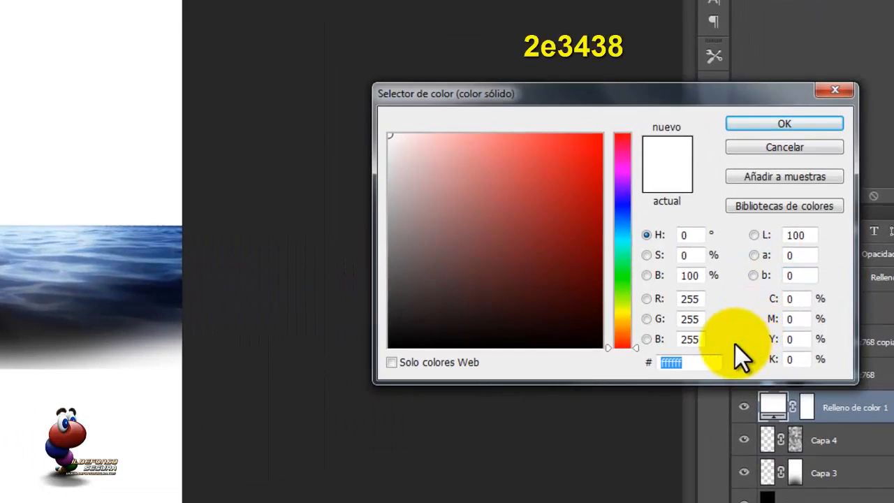
pyautogui.write('2e3438')
pyautogui.click(751, 125)
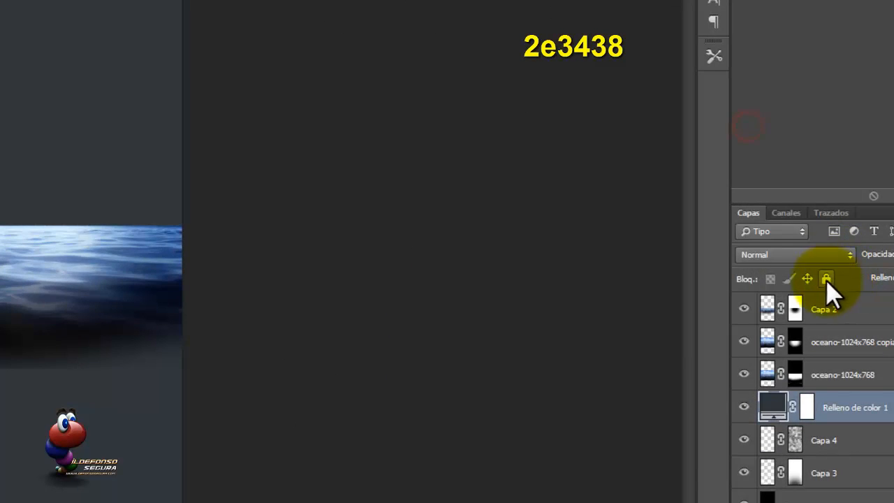
pyautogui.click(819, 256)
pyautogui.click(795, 40)
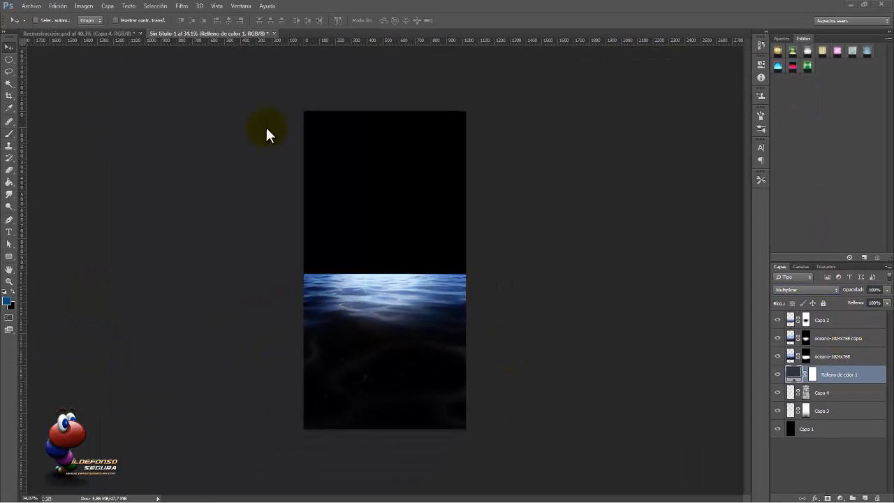
# Step: Place the nubes image at its original size directly above the color fill layer
pyautogui.click(28, 10)
pyautogui.click(69, 154)
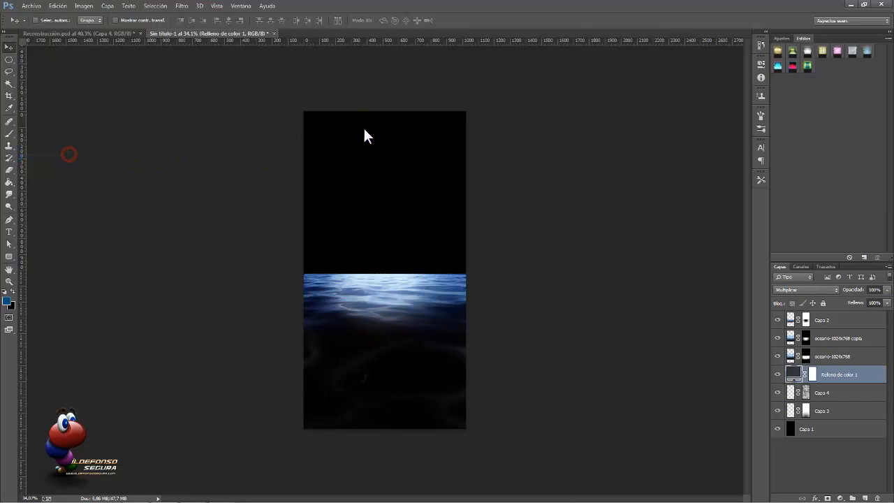
pyautogui.click(368, 236)
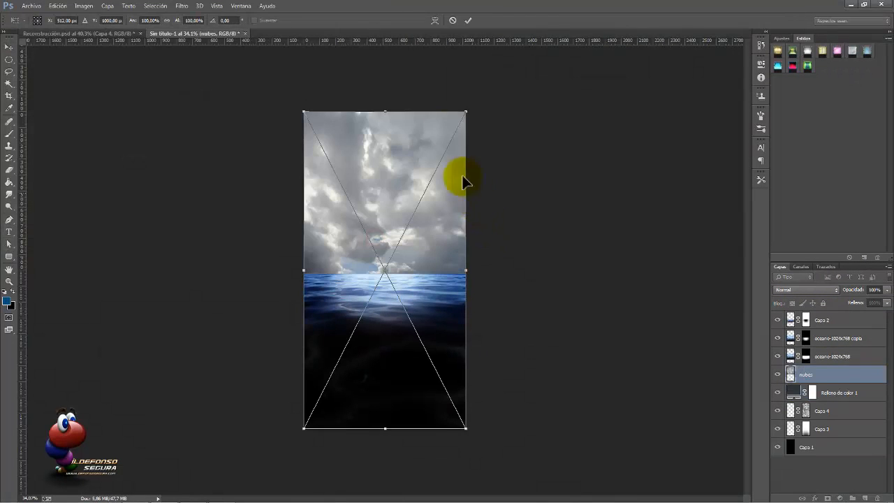
pyautogui.click(466, 21)
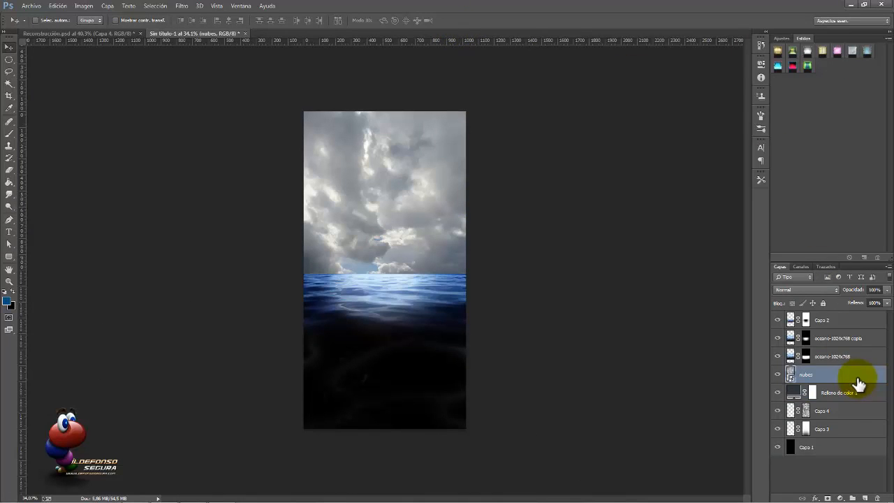
# Step: Rasterize the nubes layer and add a new empty layer directly above it
pyautogui.rightClick(858, 383)
pyautogui.click(729, 225)
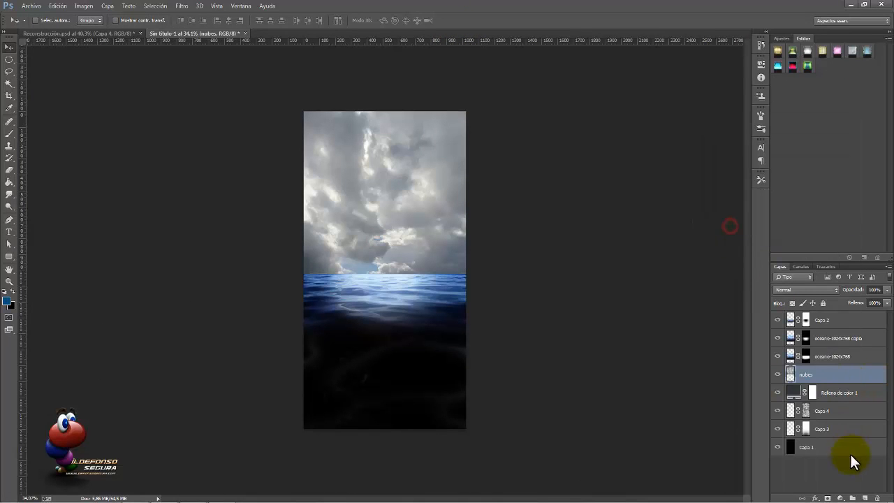
pyautogui.click(864, 498)
# Step: Select the midtones (Medios tonos) of the nubes layer using Color Range
pyautogui.click(793, 394)
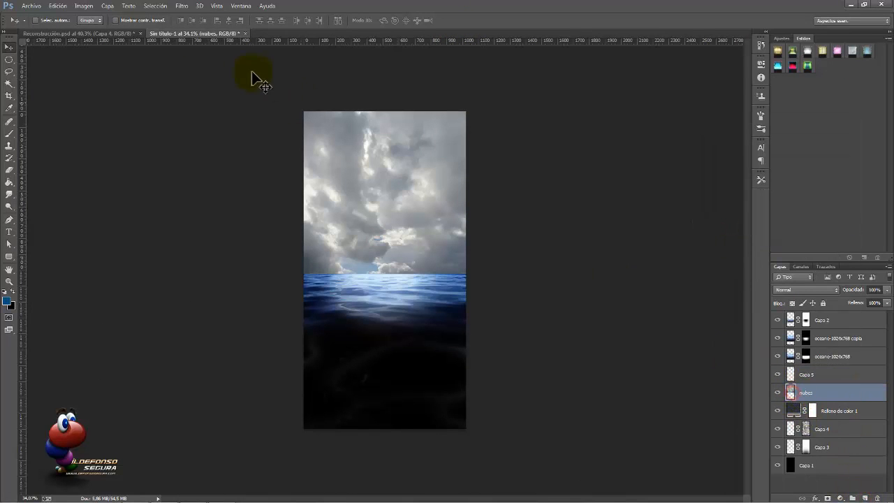
pyautogui.click(157, 7)
pyautogui.click(181, 94)
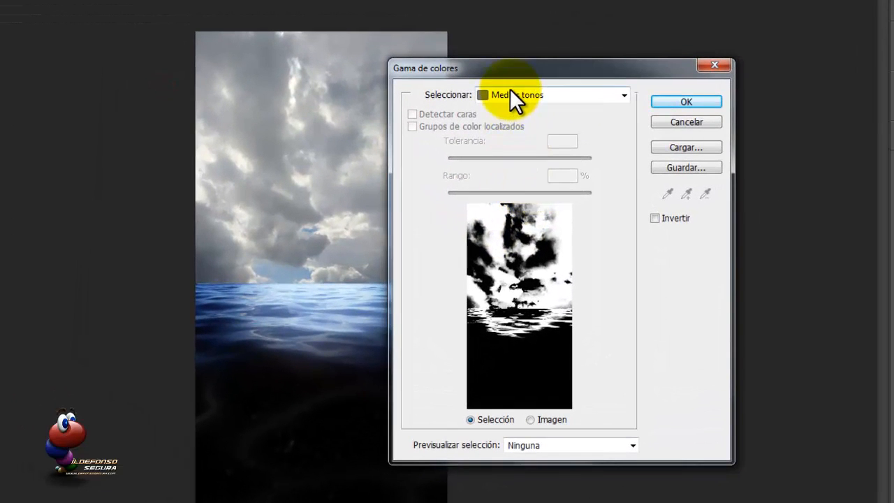
pyautogui.click(510, 152)
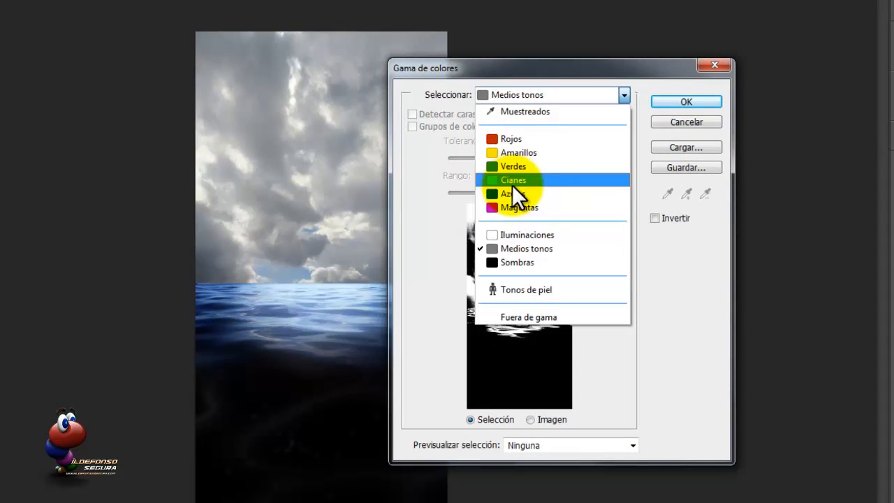
pyautogui.click(540, 248)
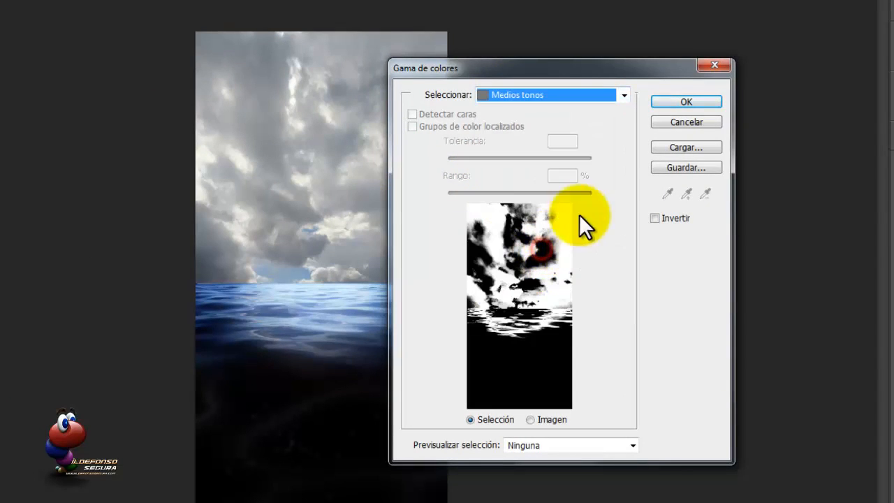
pyautogui.click(675, 105)
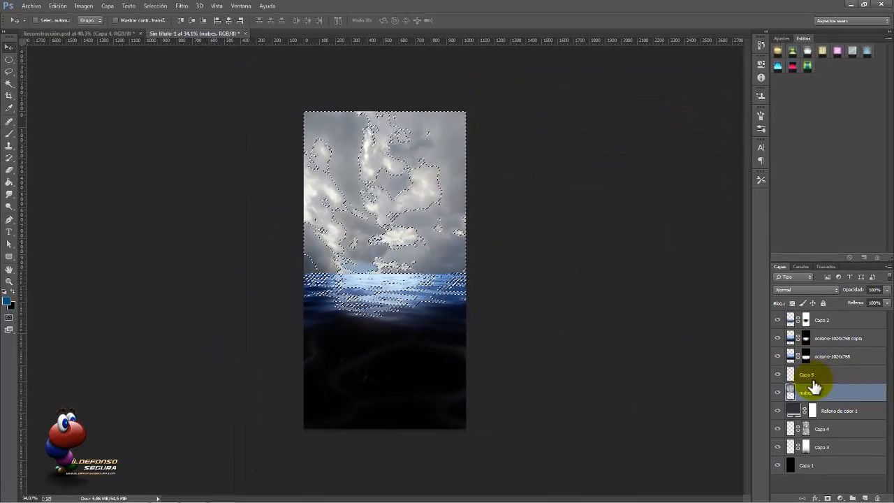
# Step: Fill the selection on Capa 5 with color 00517a, deselect, and set the layer's blend mode to Color
pyautogui.click(809, 380)
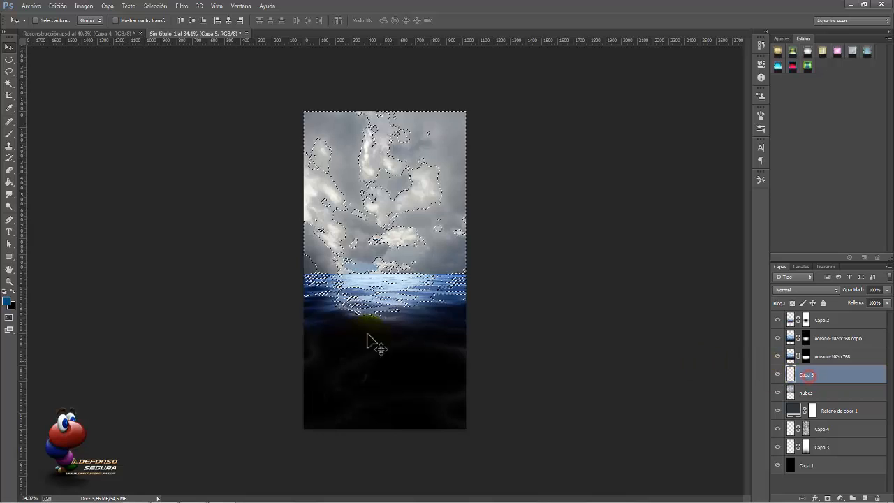
pyautogui.click(8, 302)
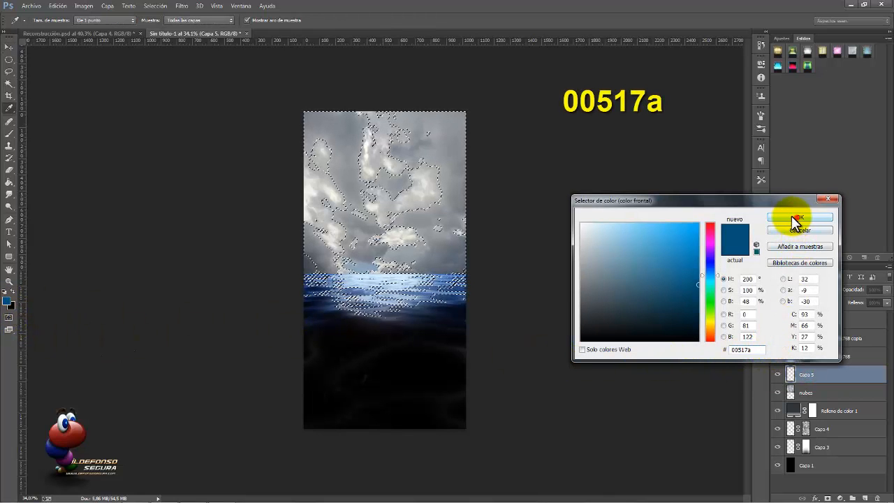
pyautogui.click(800, 217)
pyautogui.click(9, 182)
pyautogui.click(353, 201)
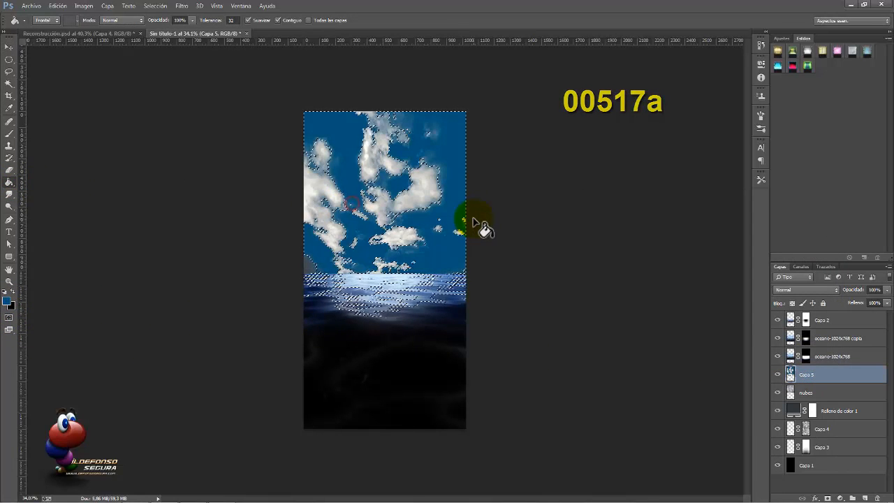
pyautogui.hotkey('ctrl', 'd')
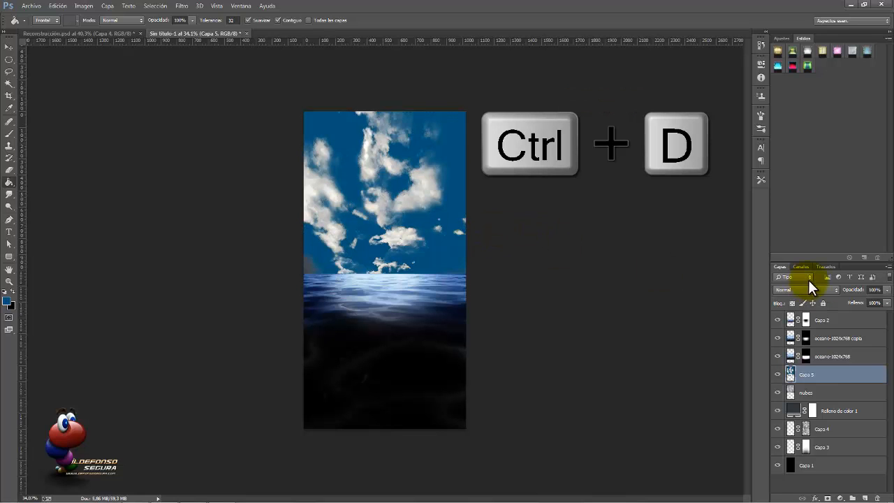
pyautogui.click(833, 291)
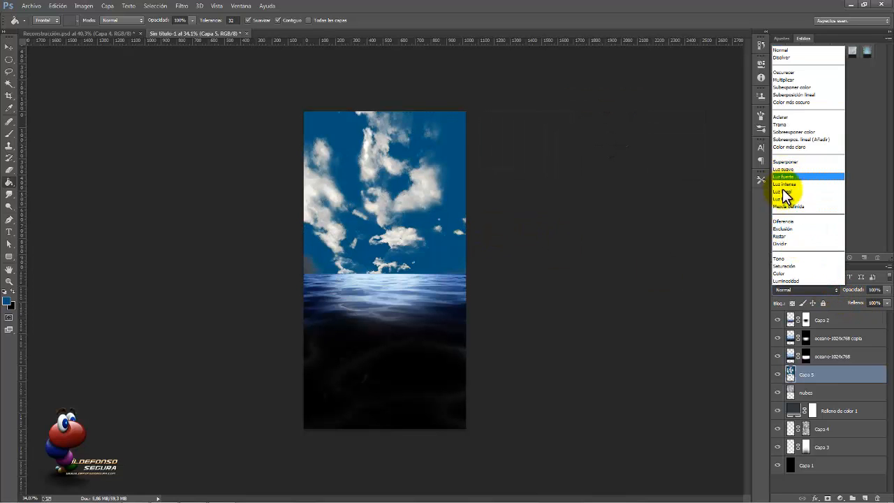
pyautogui.click(786, 273)
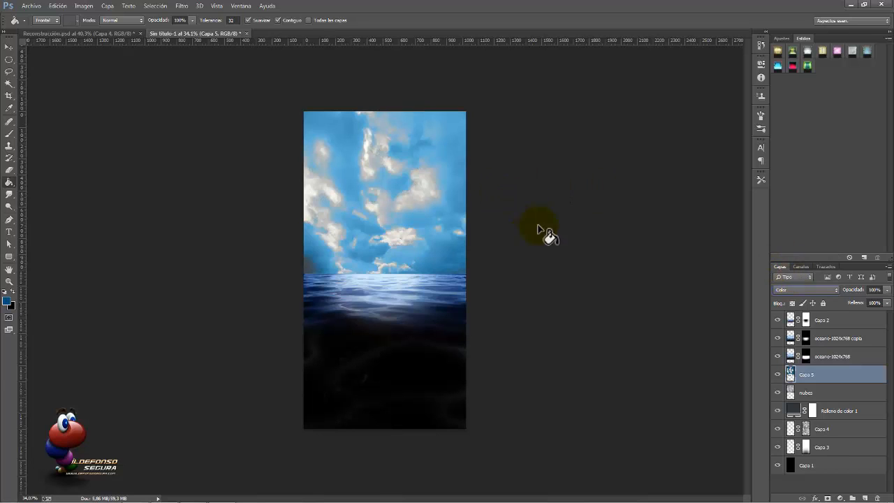
# Step: Add a color overlay to Capa 5 with color 5c7a97, blend mode Color and 90% opacity
pyautogui.rightClick(810, 375)
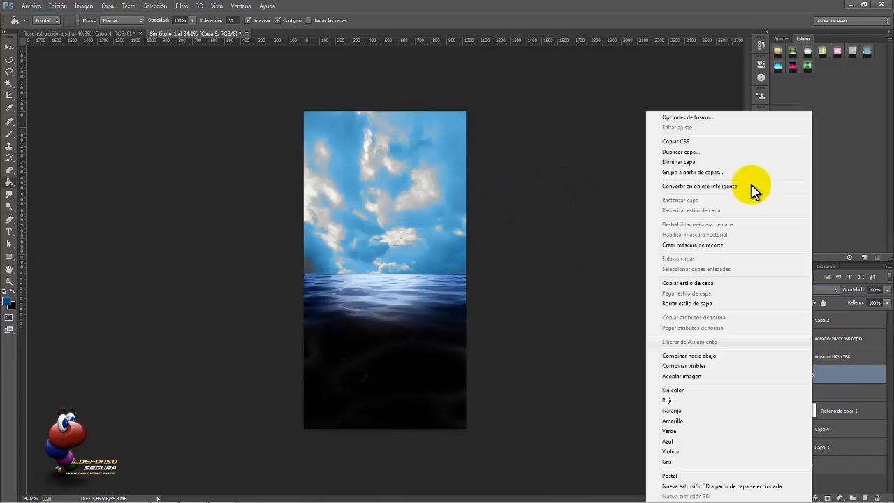
pyautogui.click(683, 118)
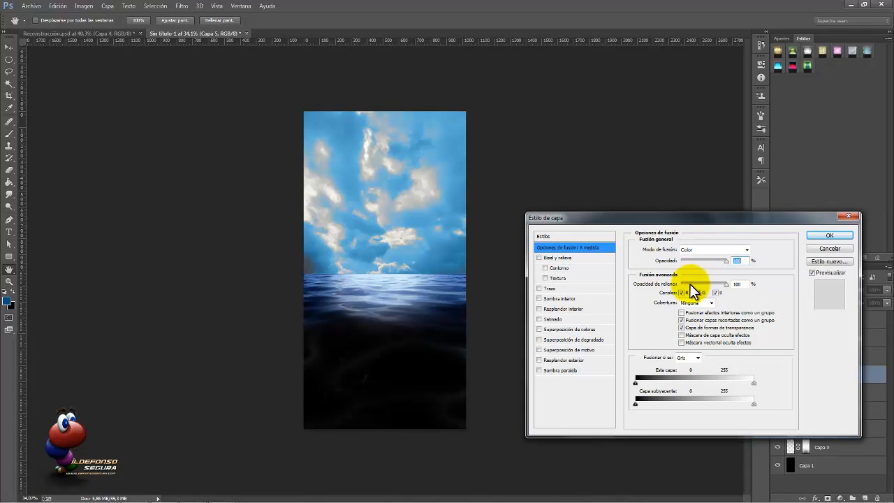
pyautogui.click(586, 331)
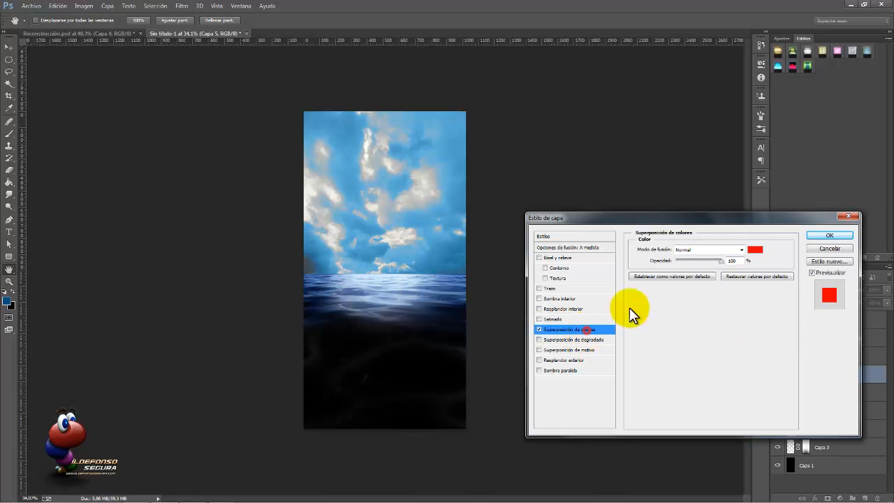
pyautogui.click(750, 249)
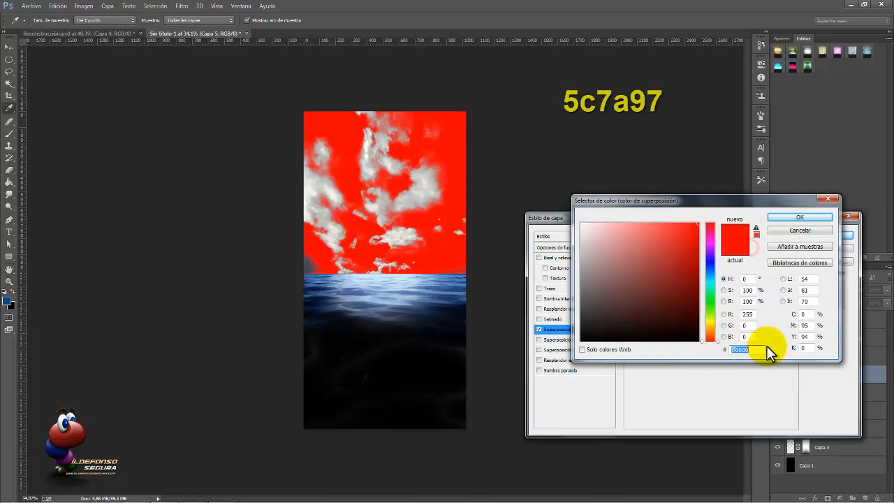
pyautogui.write('5c7a97')
pyautogui.click(788, 217)
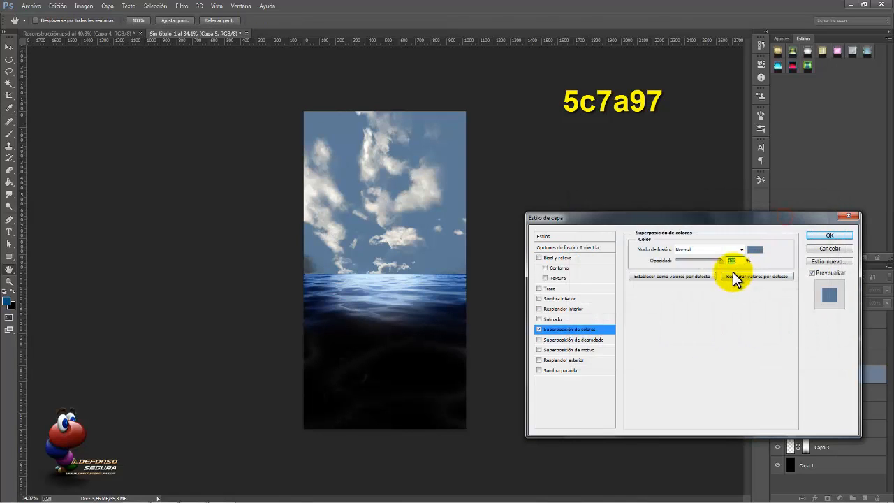
pyautogui.click(730, 249)
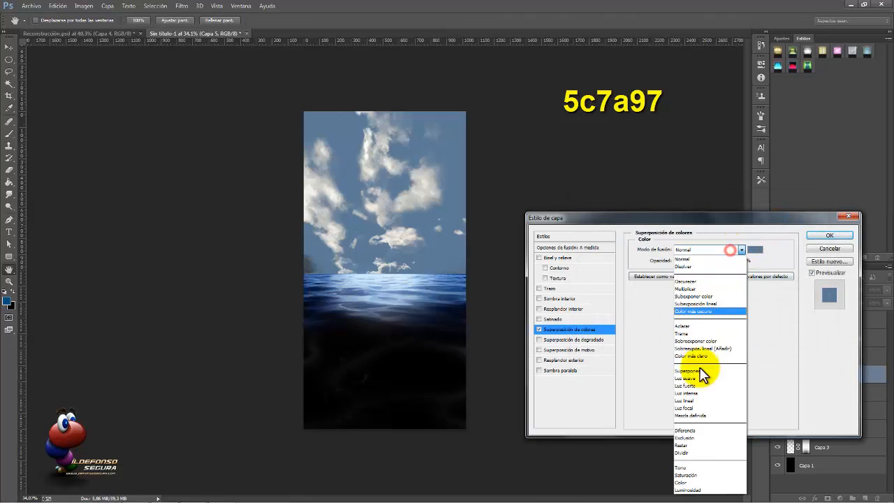
pyautogui.click(690, 478)
pyautogui.doubleClick(732, 259)
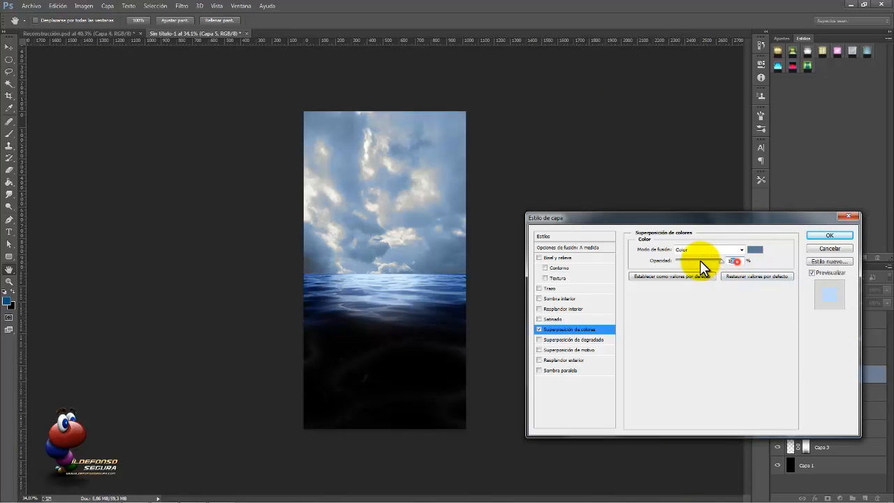
pyautogui.write('90')
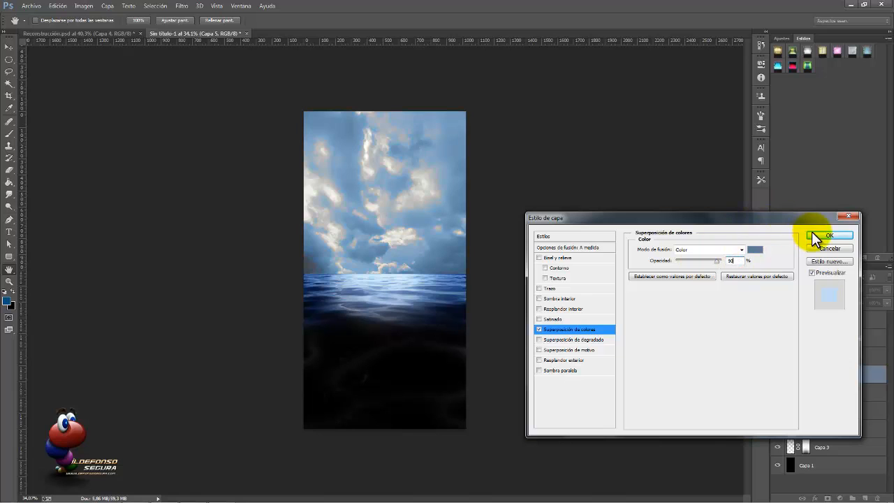
pyautogui.click(828, 236)
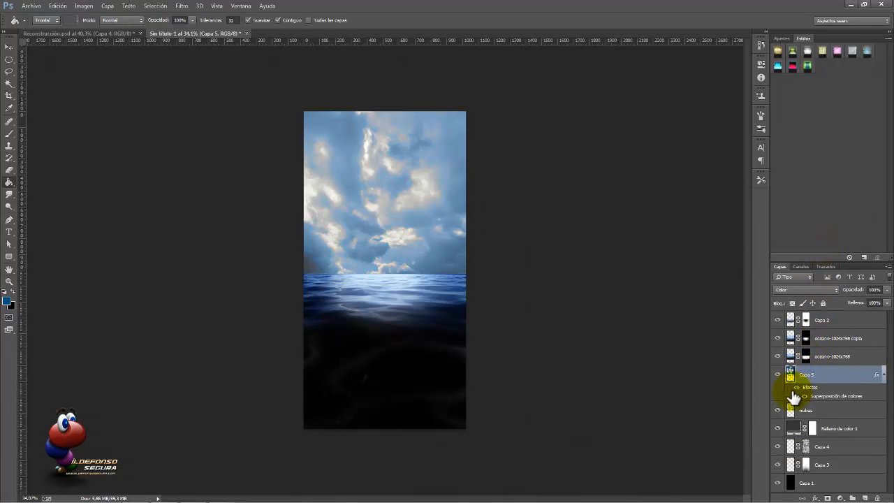
# Step: Add an empty layer above Capa 5, hide Capa 5, and select the highlights (Iluminaciones) with Color Range
pyautogui.click(865, 497)
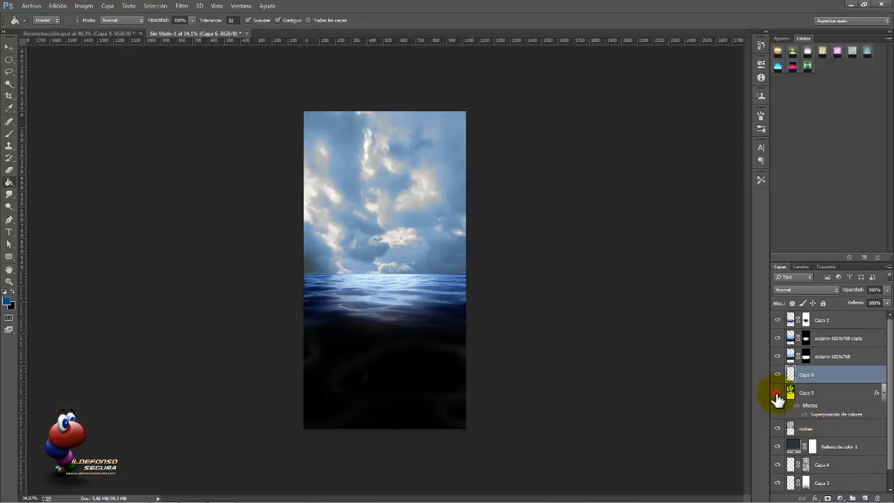
pyautogui.click(777, 393)
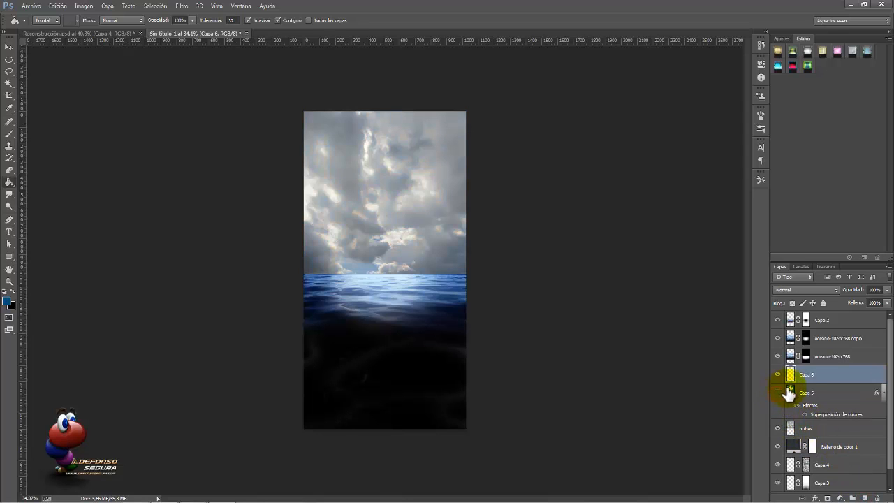
pyautogui.click(155, 10)
pyautogui.click(180, 93)
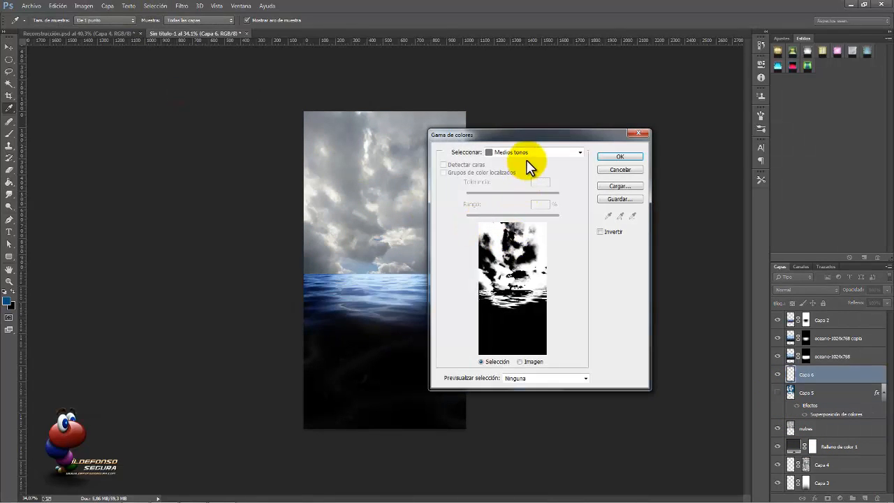
pyautogui.click(527, 160)
pyautogui.click(519, 242)
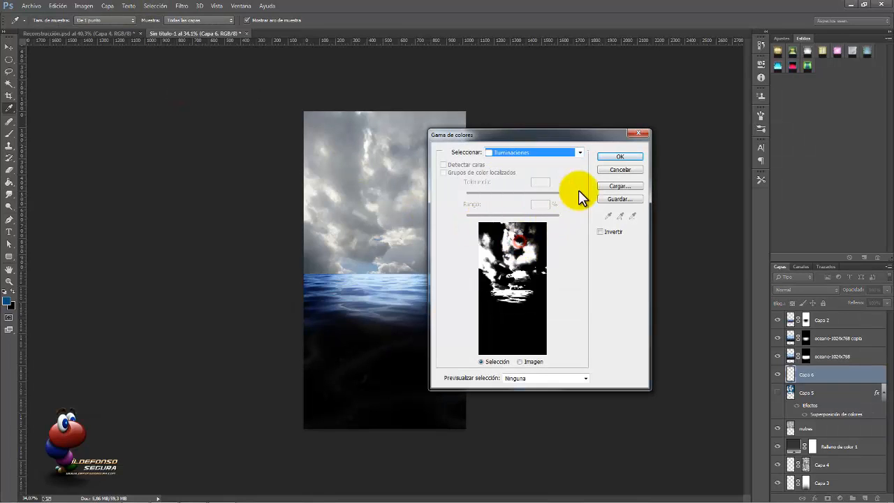
pyautogui.click(613, 157)
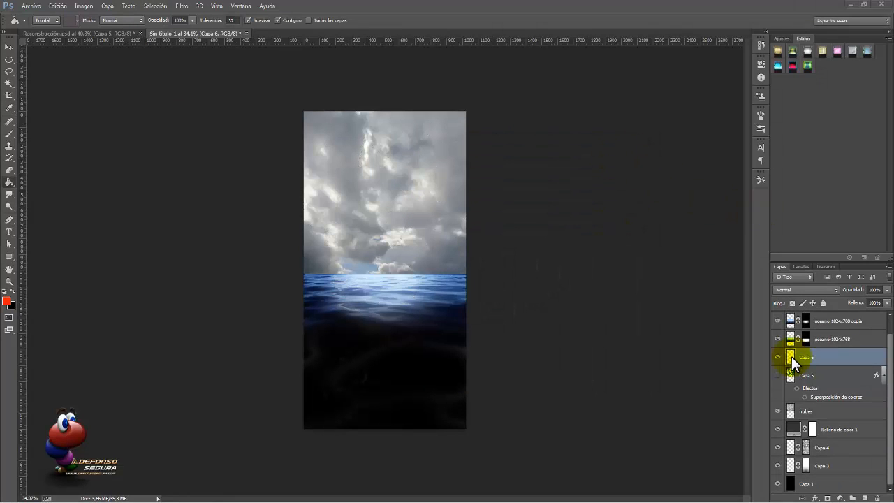
# Step: Fill the selected cloud highlights on Capa 6 with color ff2100
pyautogui.keyDown('ctrl'); pyautogui.click(791, 357); pyautogui.keyUp('ctrl')
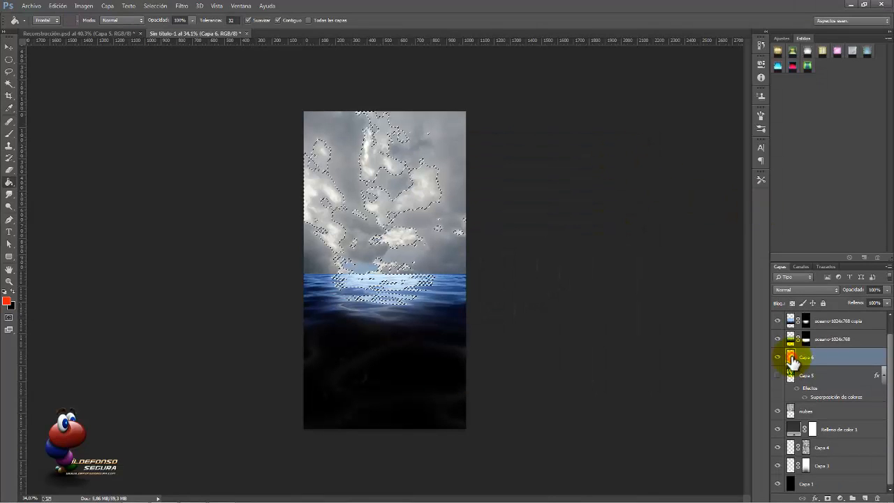
pyautogui.click(7, 300)
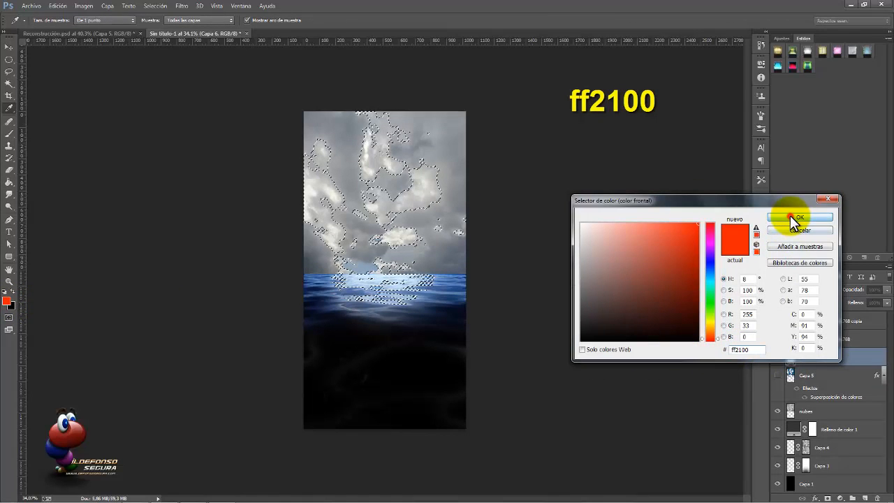
pyautogui.click(794, 216)
pyautogui.click(404, 234)
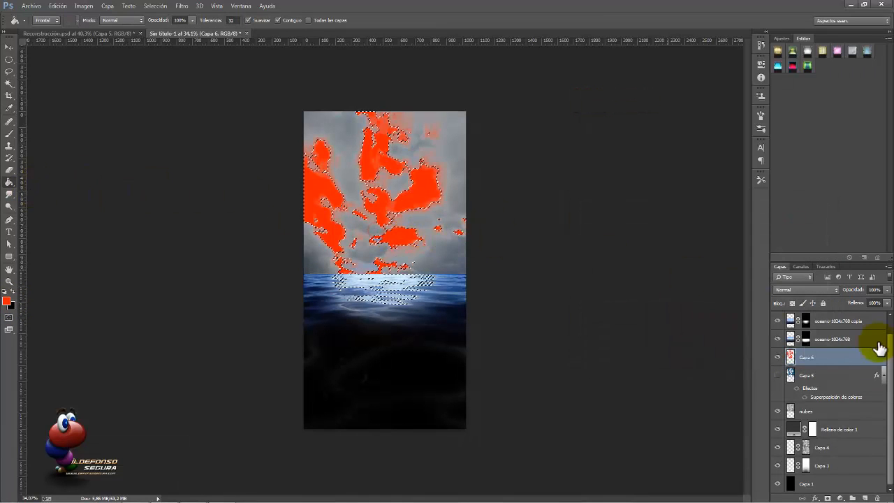
# Step: Set Capa 6 to blend mode Color at 20% opacity and remove the selection
pyautogui.click(832, 291)
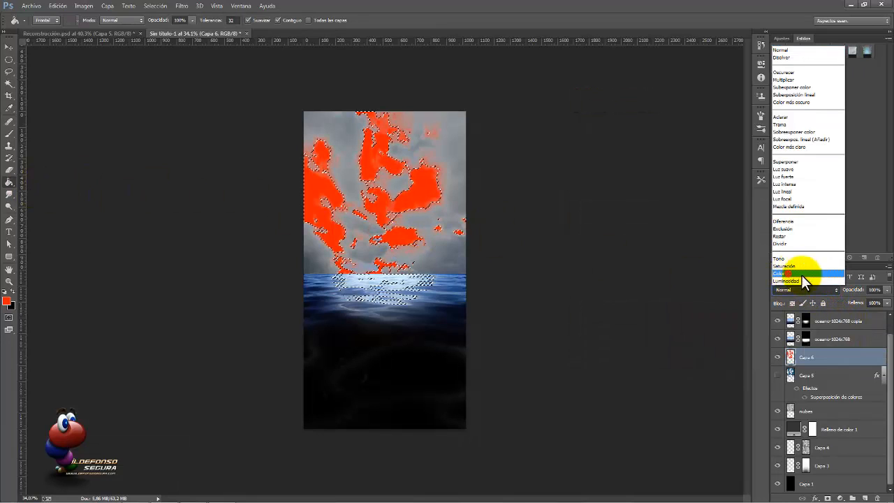
pyautogui.click(801, 274)
pyautogui.click(871, 289)
pyautogui.write('2')
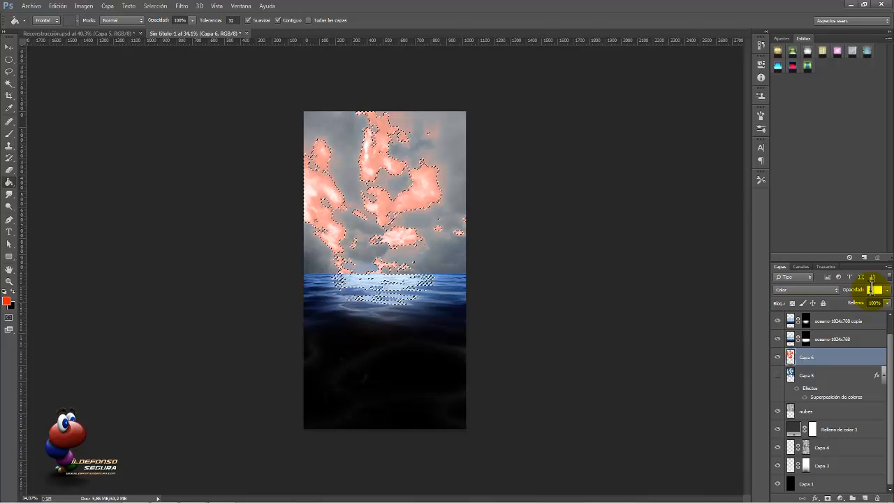
pyautogui.write('0')
pyautogui.press('Return')
pyautogui.hotkey('ctrl', 'd')
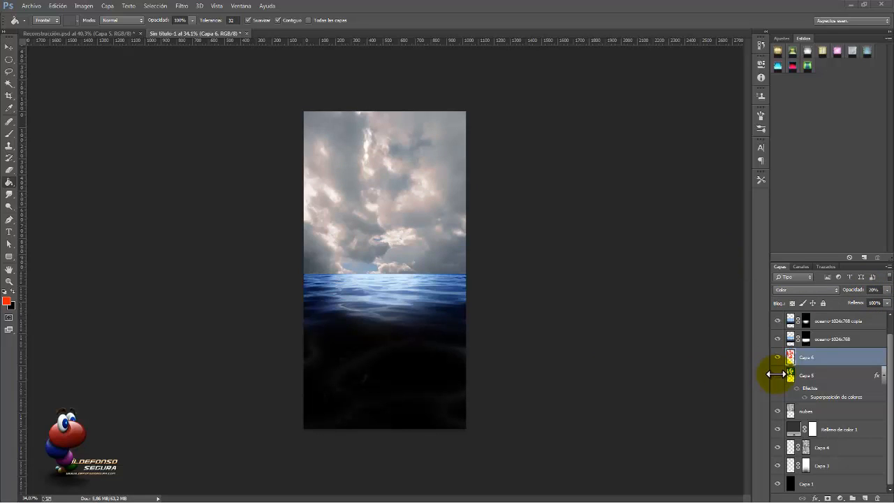
# Step: Place the waterline image named original into the document above Capa 2
pyautogui.click(842, 327)
pyautogui.click(838, 321)
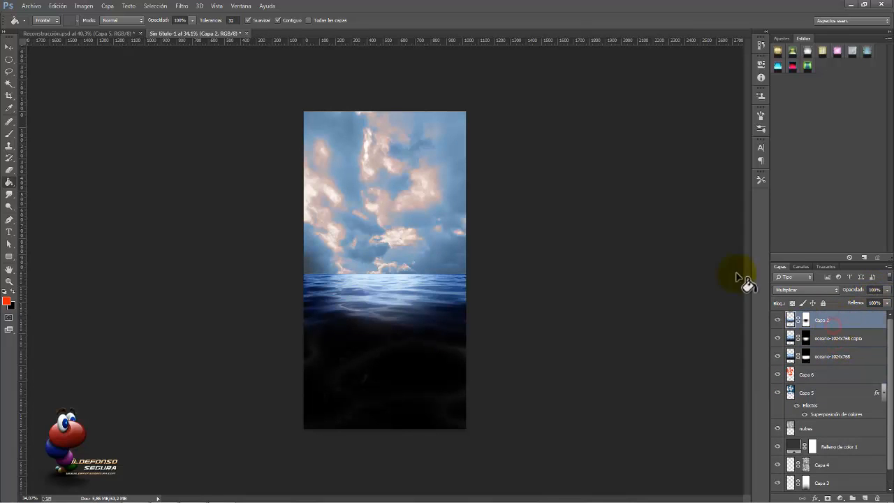
pyautogui.click(40, 9)
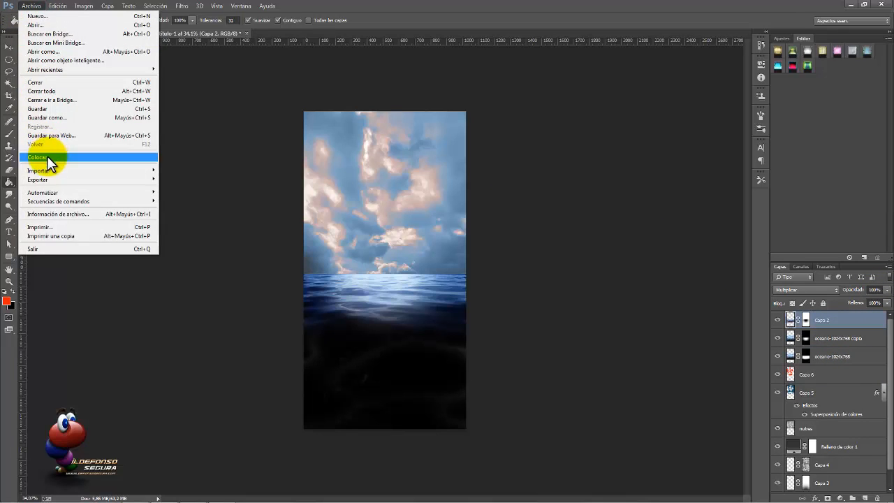
pyautogui.click(47, 157)
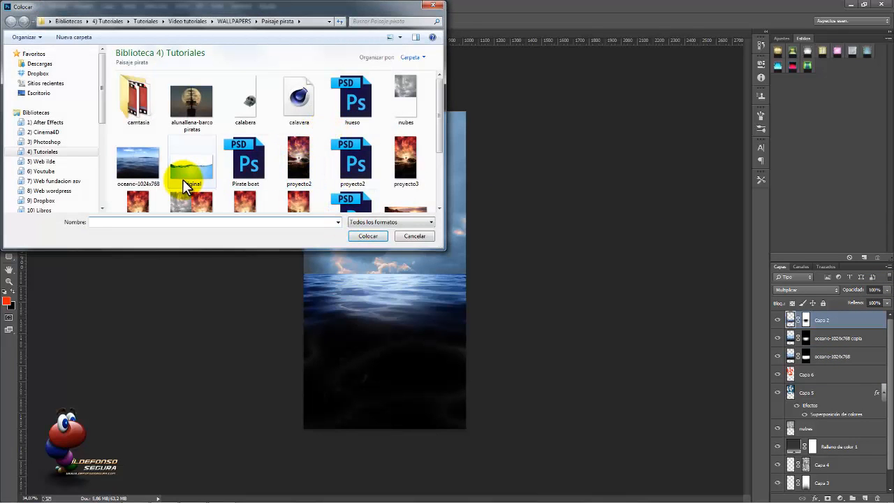
pyautogui.click(182, 179)
pyautogui.click(368, 235)
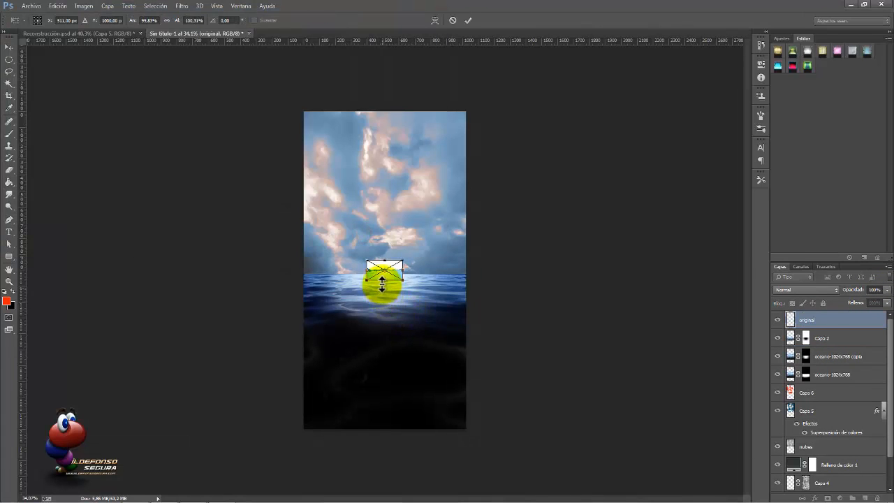
# Step: Scale the placed waterline image to the canvas width and position it where the sea meets the dark underwater part, with 100% layer opacity
pyautogui.moveTo(402, 278); pyautogui.dragTo(459, 331)
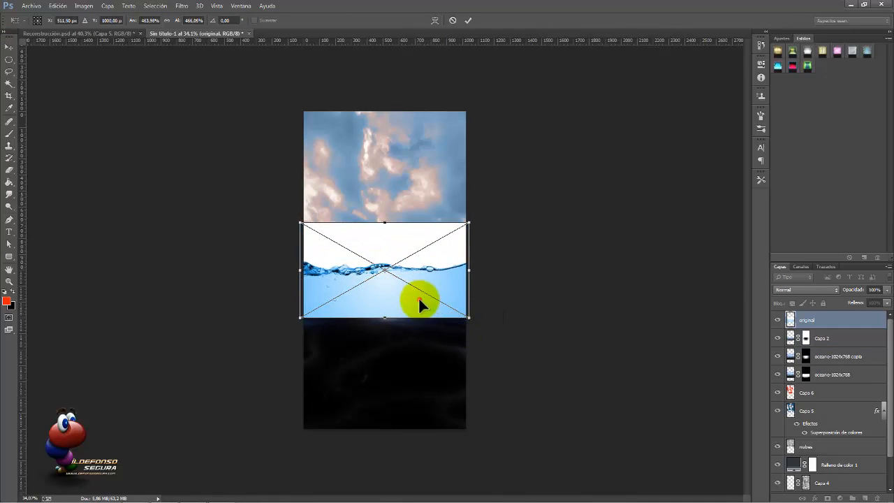
pyautogui.moveTo(419, 300); pyautogui.dragTo(423, 363)
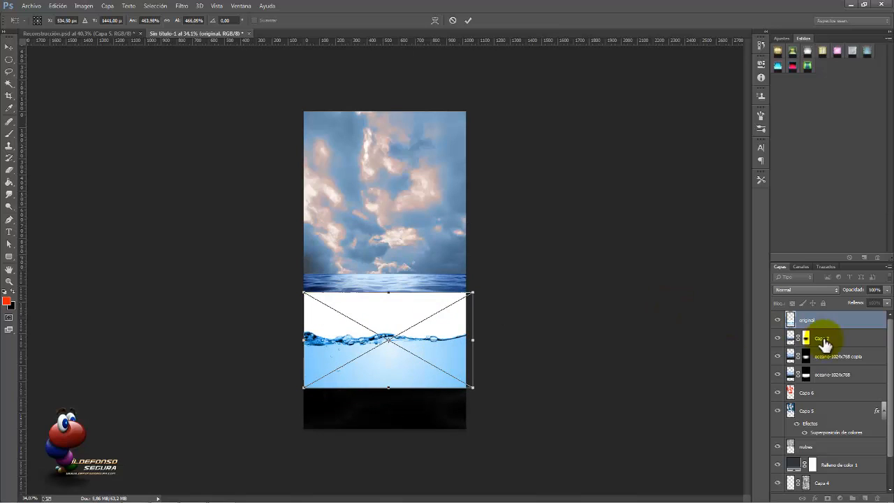
pyautogui.moveTo(857, 296); pyautogui.dragTo(831, 295)
pyautogui.moveTo(431, 382); pyautogui.dragTo(428, 360)
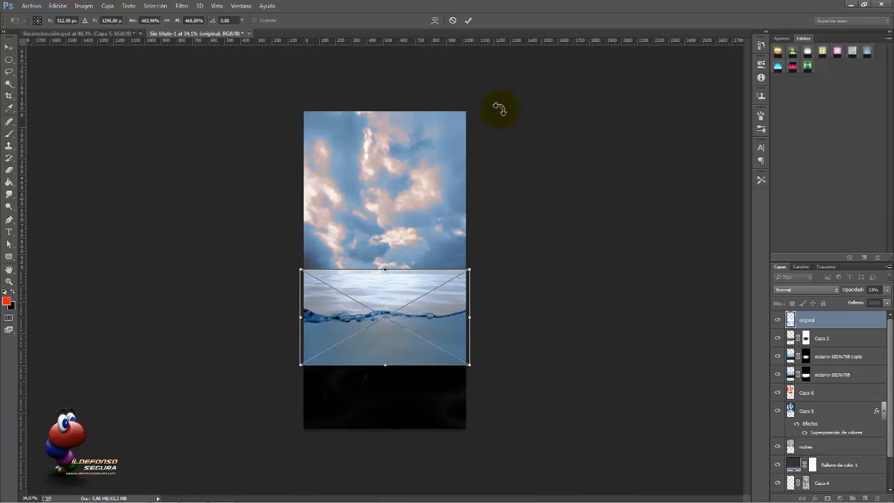
pyautogui.click(475, 21)
pyautogui.moveTo(852, 293); pyautogui.dragTo(878, 289)
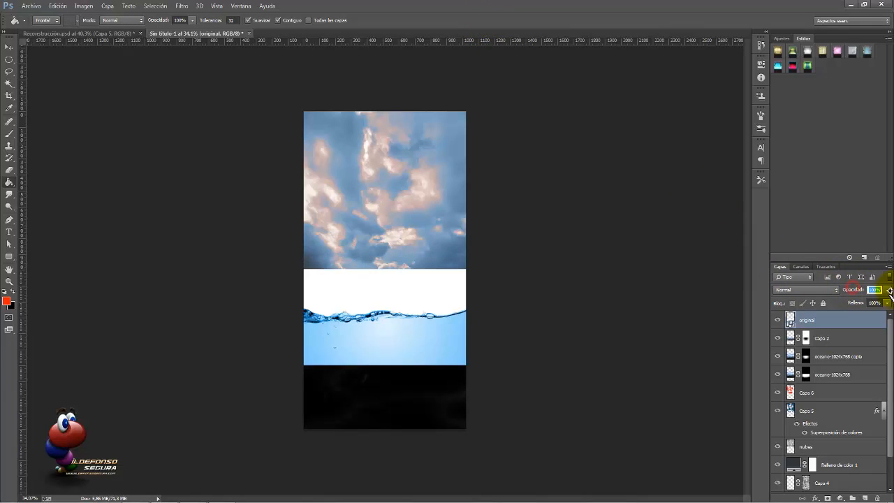
# Step: Rasterize the original layer and turn it into an inverted black-and-white image
pyautogui.rightClick(825, 324)
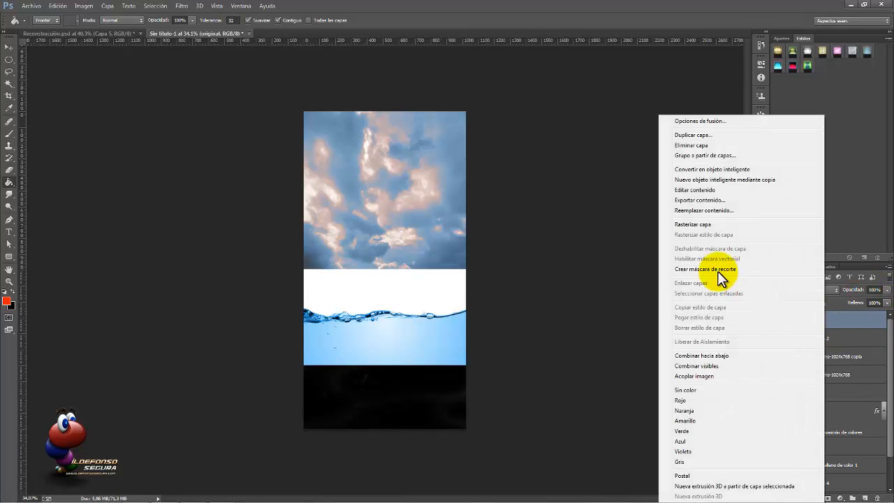
pyautogui.click(691, 226)
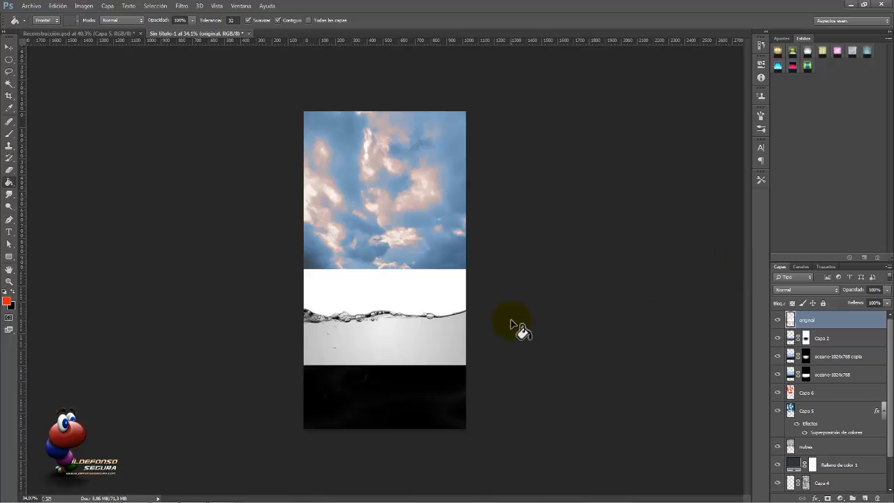
pyautogui.hotkey('ctrl', 'i')
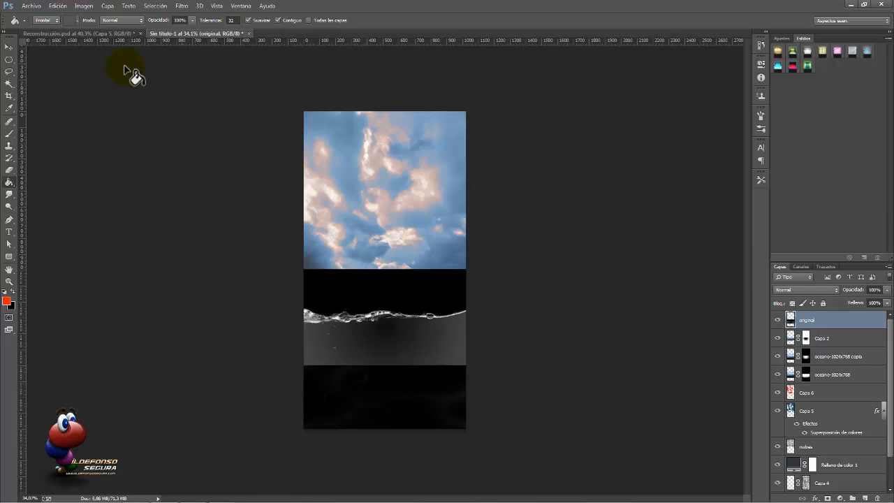
# Step: Adjust the original layer's Levels (Niveles) to input black 49, midtone 0.50 and white about 200
pyautogui.click(76, 9)
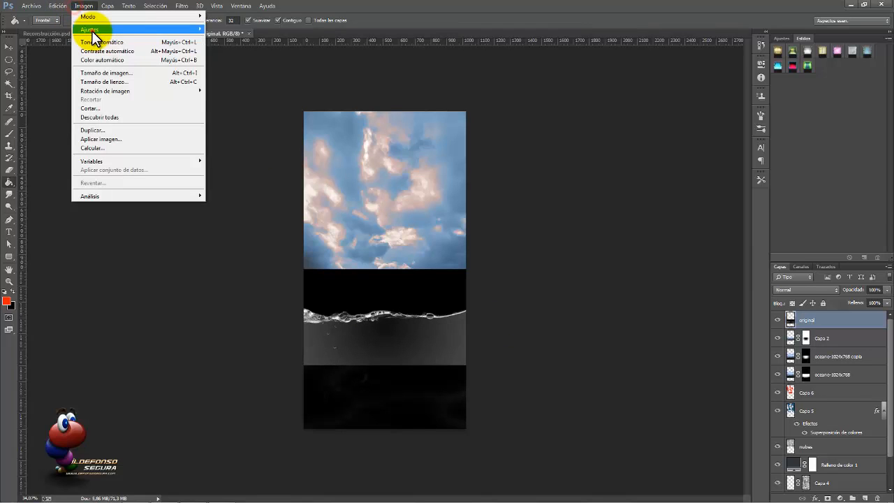
pyautogui.moveTo(92, 31)
pyautogui.click(219, 36)
pyautogui.scroll(4, 350, 234)
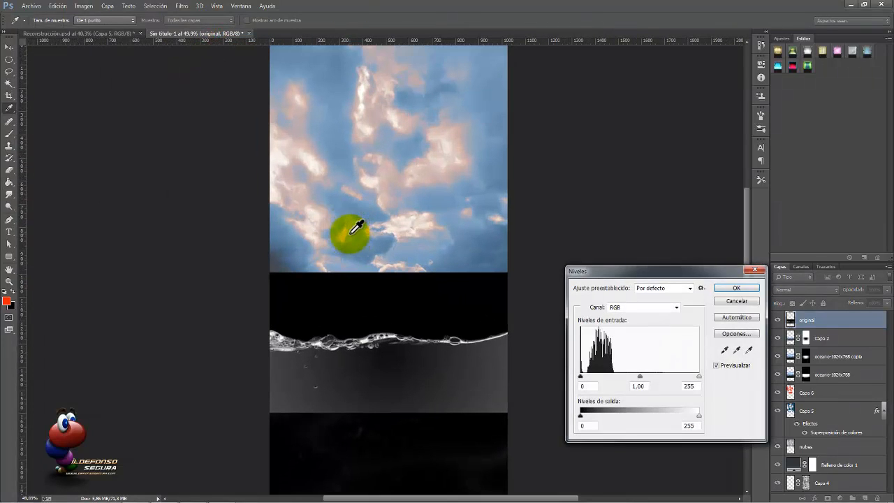
pyautogui.moveTo(582, 377); pyautogui.dragTo(680, 377)
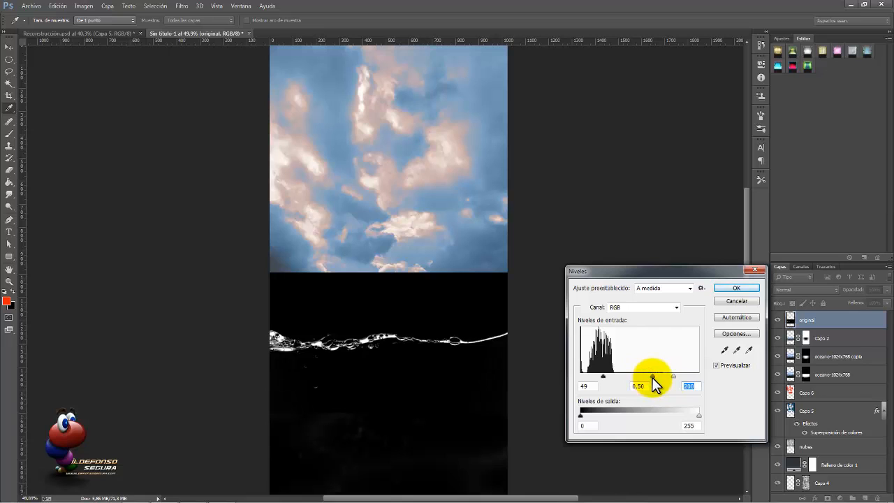
pyautogui.click(729, 288)
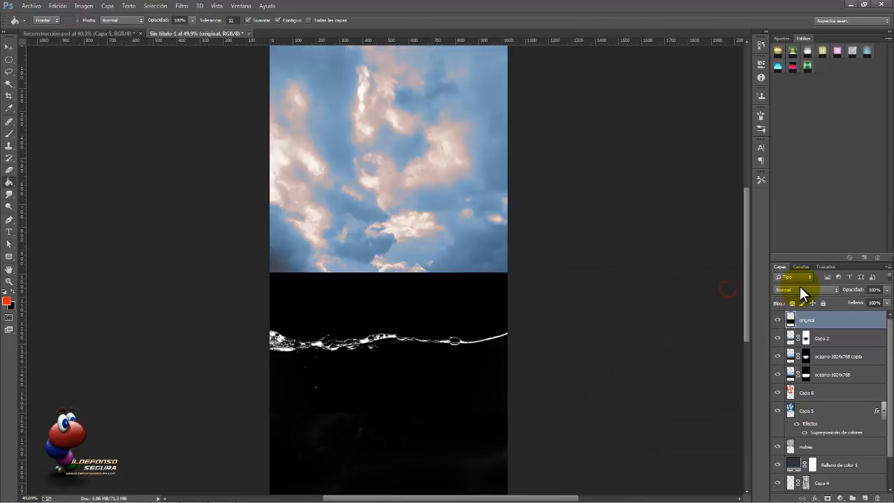
# Step: Set the original layer's blend mode to Color más claro and move the waterline slightly down to the sea's lower edge
pyautogui.click(803, 290)
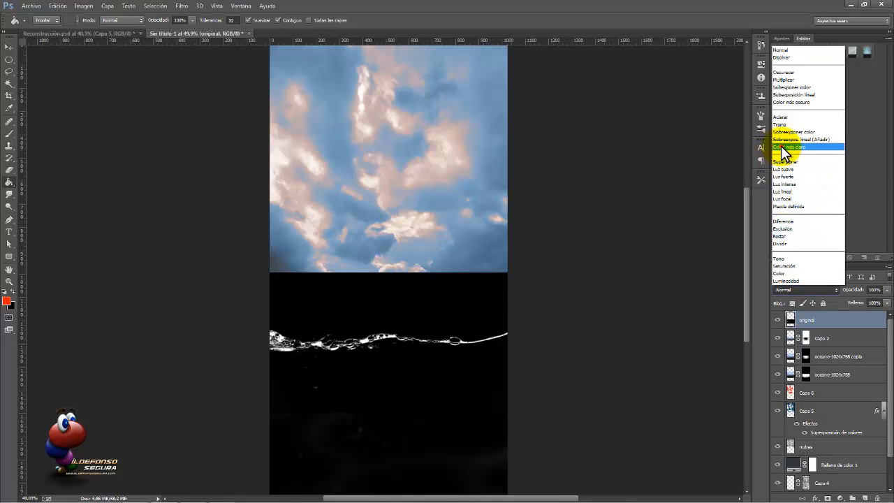
pyautogui.click(783, 147)
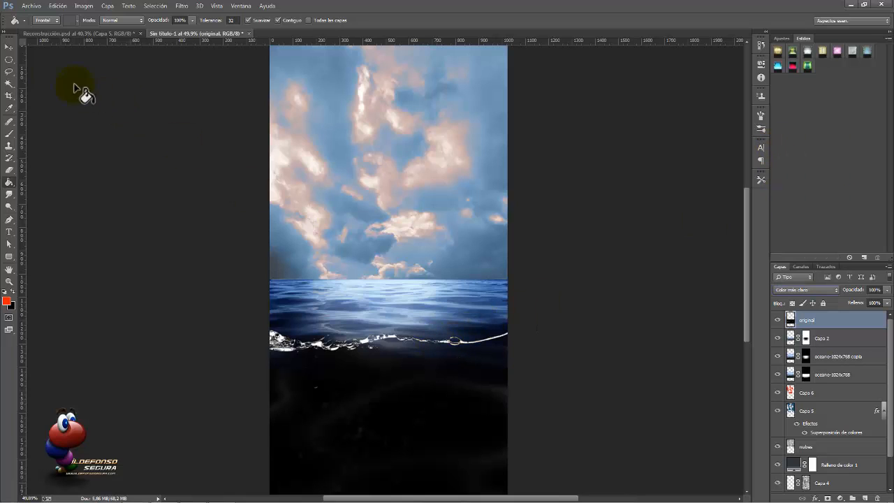
pyautogui.click(9, 47)
pyautogui.moveTo(322, 343); pyautogui.dragTo(324, 358)
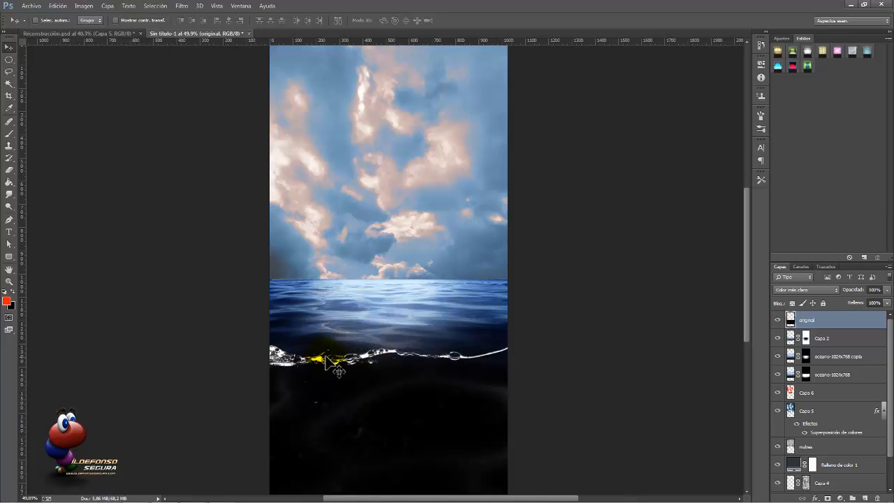
pyautogui.scroll(-2, 326, 358)
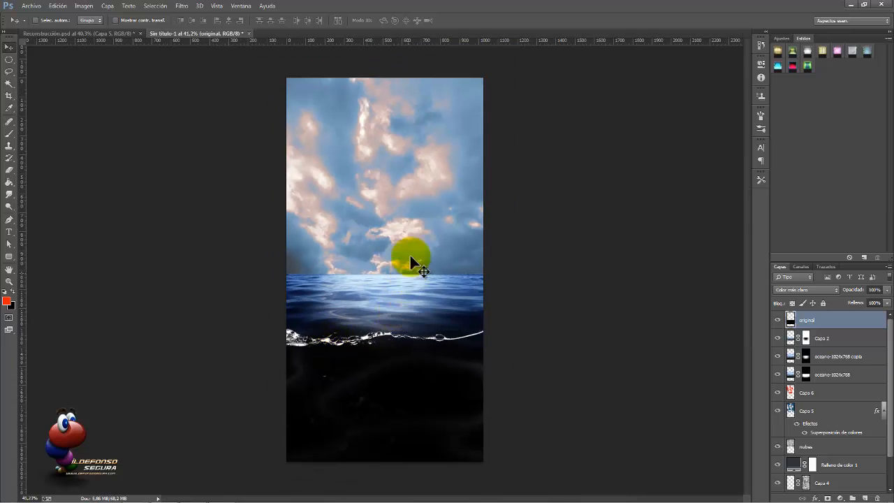
# Step: Soften the waterline on the original layer with a light Gaussian Blur (Desenfoque gaussiano)
pyautogui.click(180, 7)
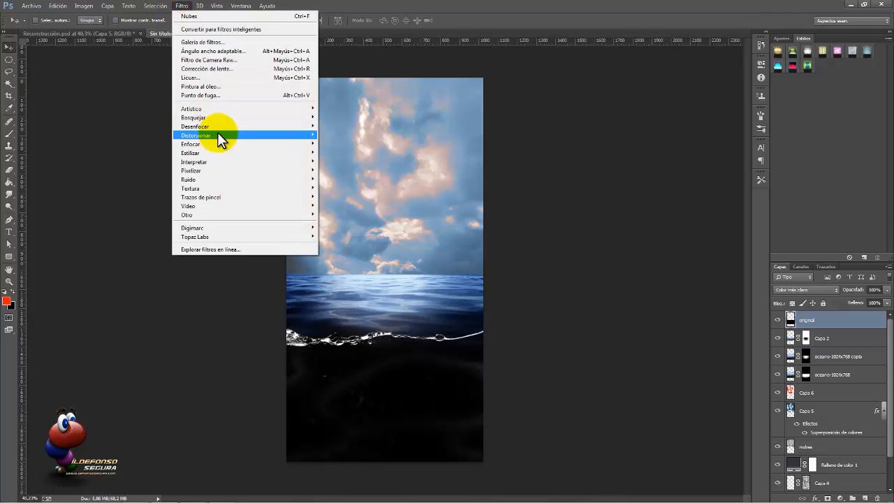
pyautogui.moveTo(257, 129)
pyautogui.click(383, 221)
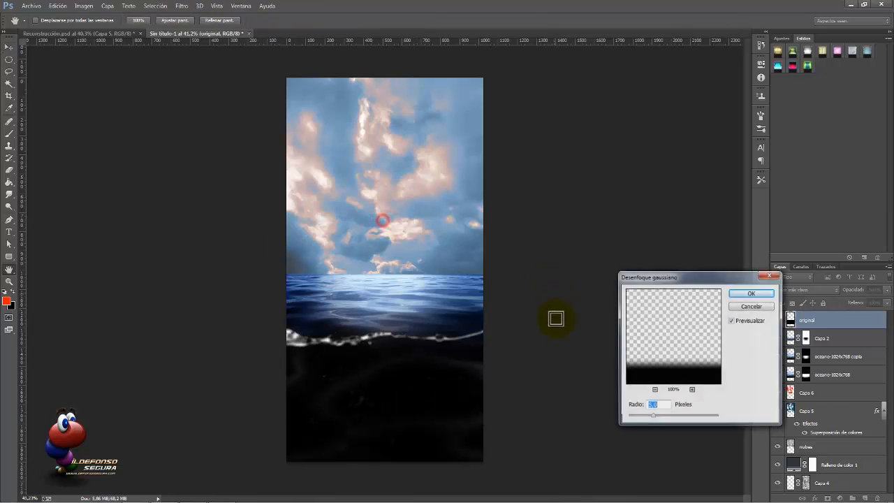
pyautogui.doubleClick(652, 405)
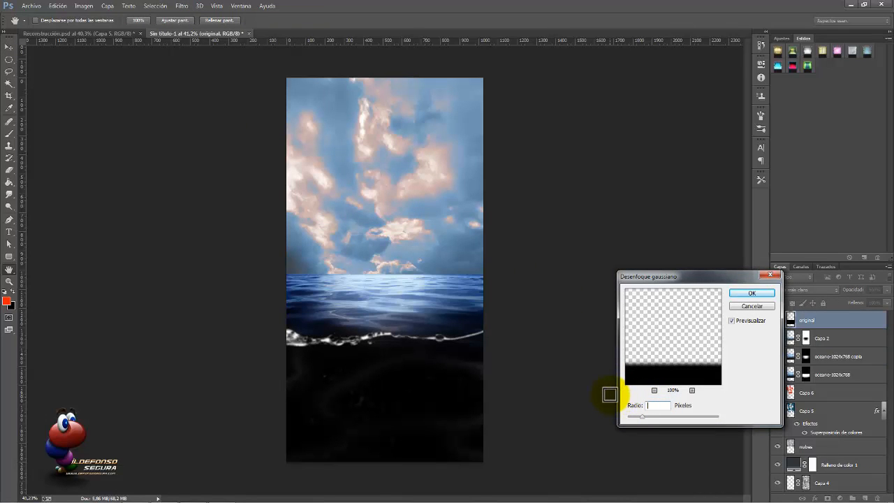
pyautogui.click(743, 293)
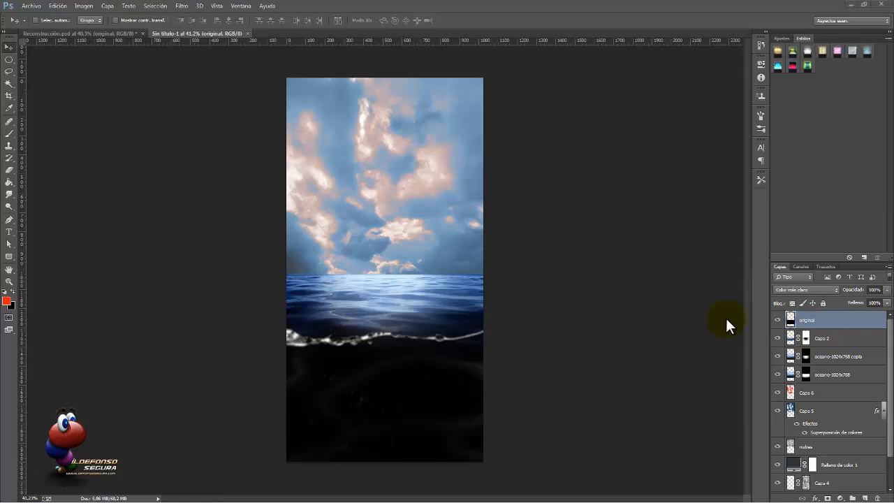
# Step: Add a color overlay (Superposición de colores) with color 00a2ff to the original layer
pyautogui.click(791, 320)
pyautogui.doubleClick(794, 322)
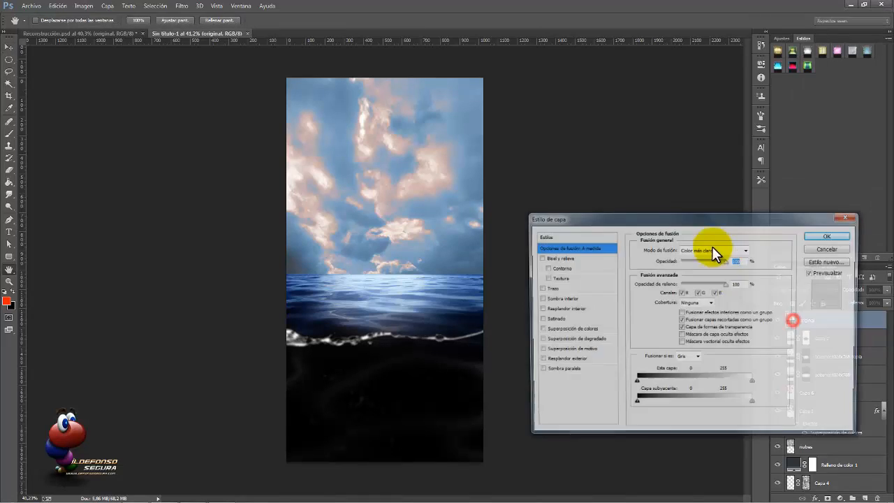
pyautogui.click(586, 329)
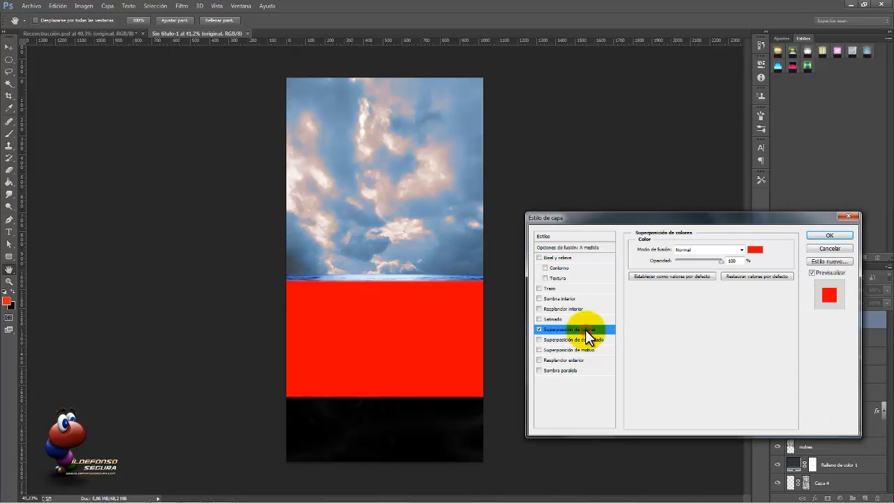
pyautogui.click(755, 250)
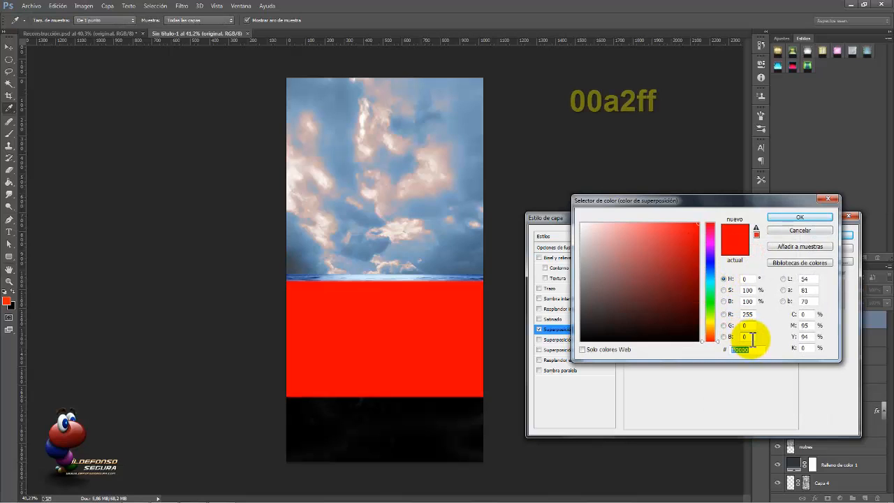
pyautogui.write('00a2ff')
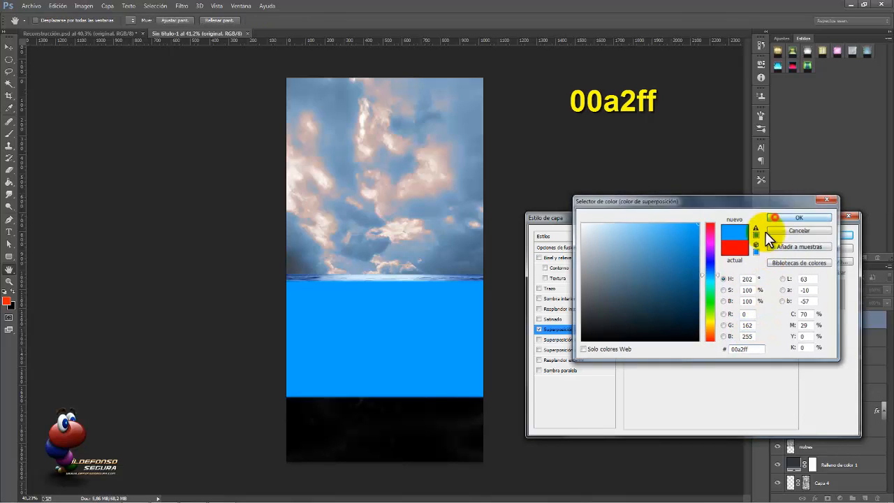
pyautogui.click(776, 220)
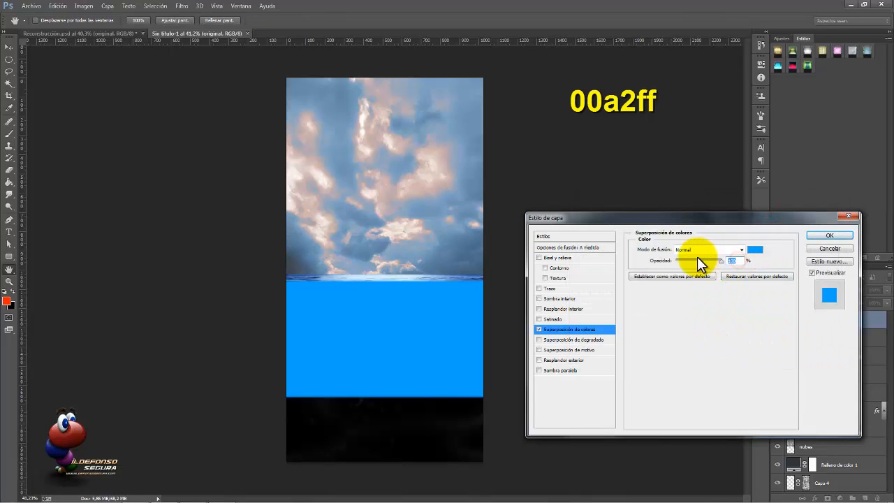
# Step: Set the color overlay to 25% opacity and blend mode Color, and the original layer's opacity to 75%
pyautogui.write('25')
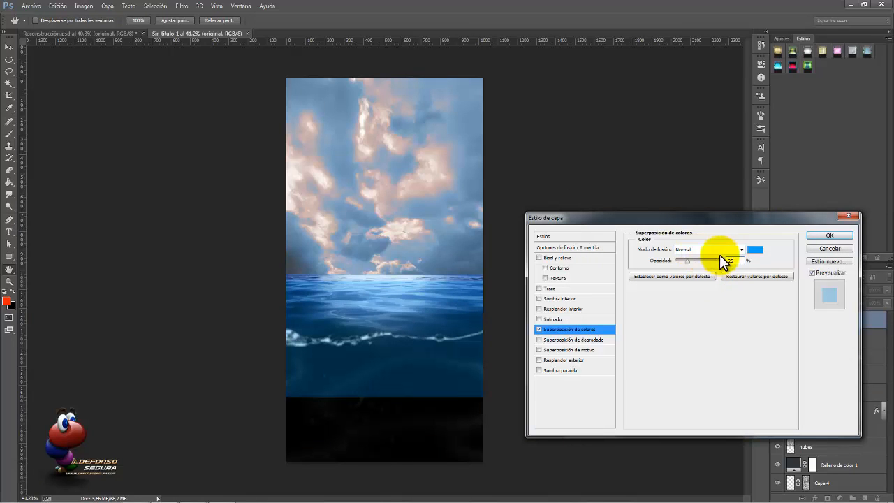
pyautogui.click(733, 250)
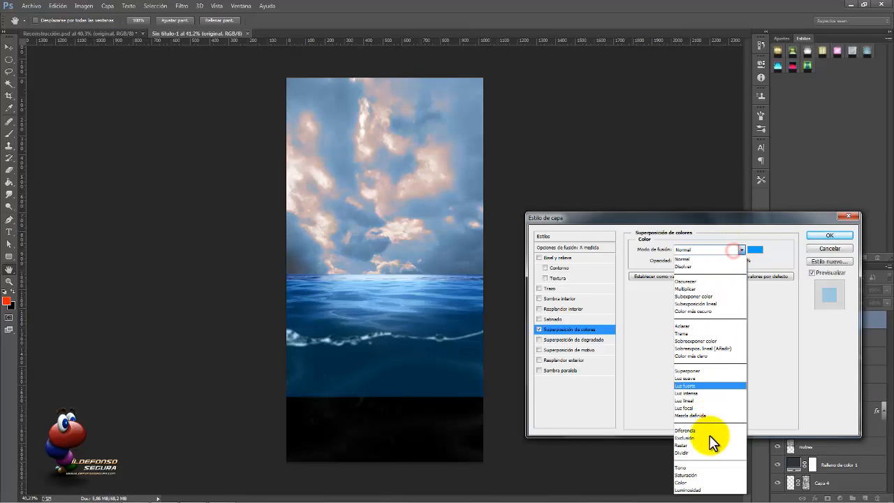
pyautogui.click(699, 481)
pyautogui.click(827, 235)
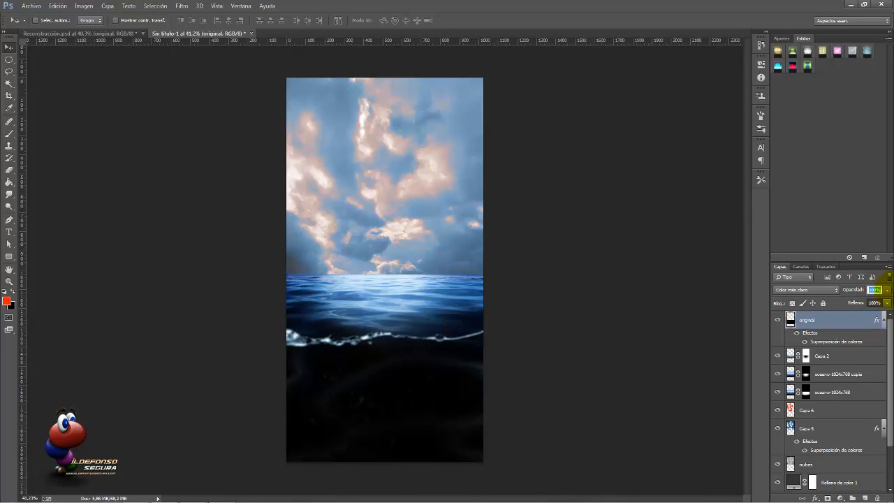
pyautogui.write('75')
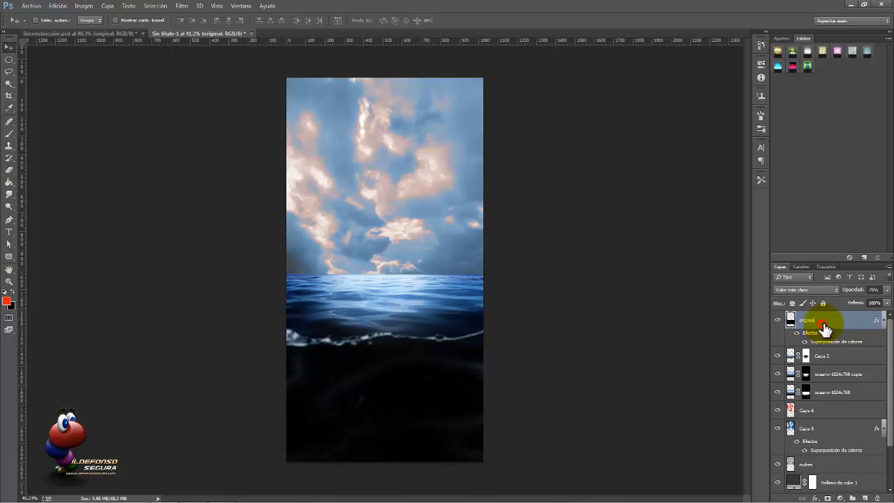
# Step: Group all layers from original down to Capa 1 and name the group BG
pyautogui.scroll(-3, 829, 339)
pyautogui.keyDown('shift'); pyautogui.click(826, 482); pyautogui.keyUp('shift')
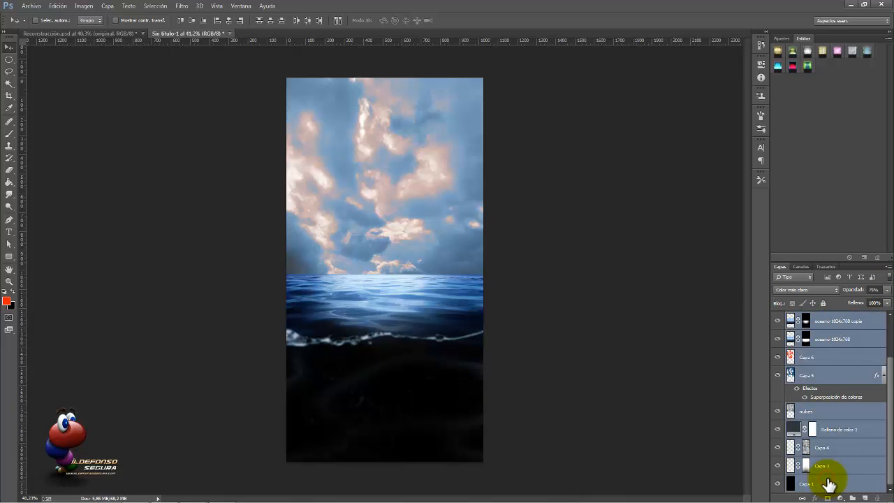
pyautogui.hotkey('ctrl', 'g')
pyautogui.doubleClick(814, 317)
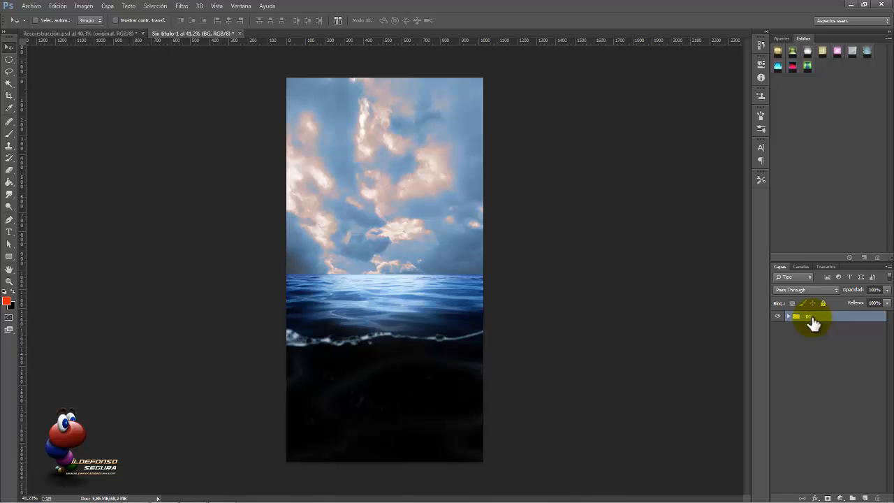
pyautogui.press('b')
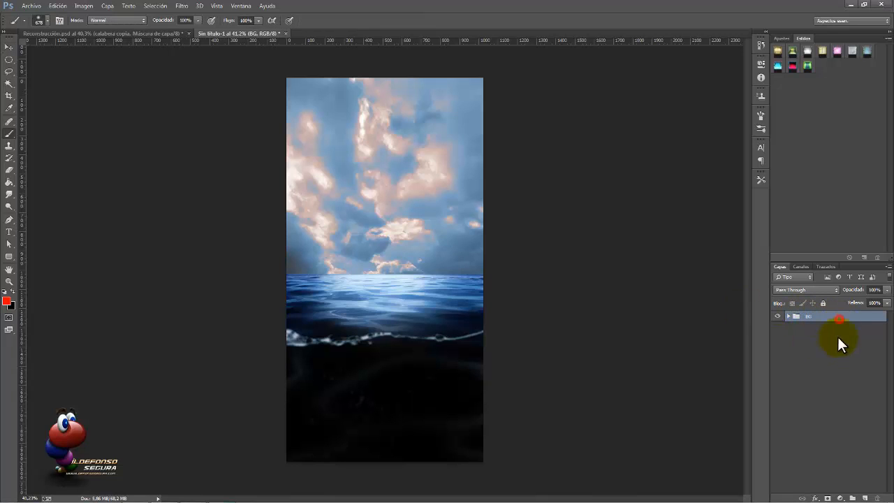
# Step: Add a new layer above the BG group and set its blend mode to Sobreexpos. lineal (Añadir)
pyautogui.click(852, 498)
pyautogui.click(822, 291)
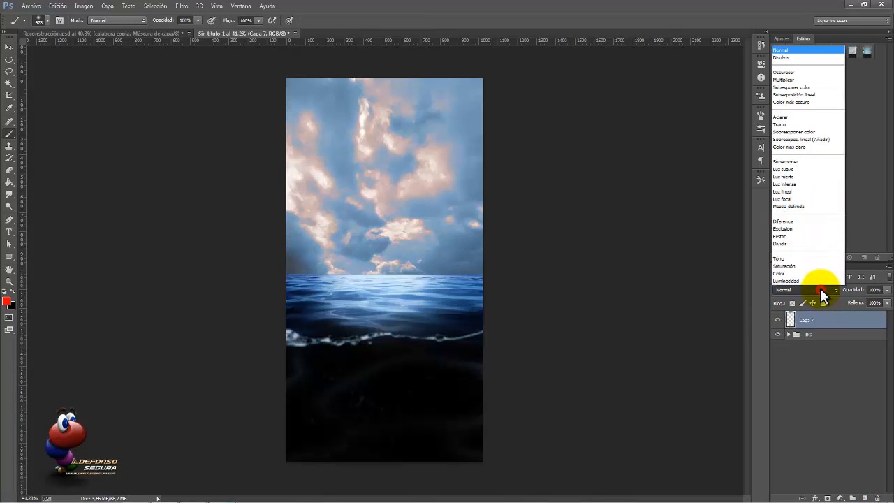
pyautogui.click(791, 140)
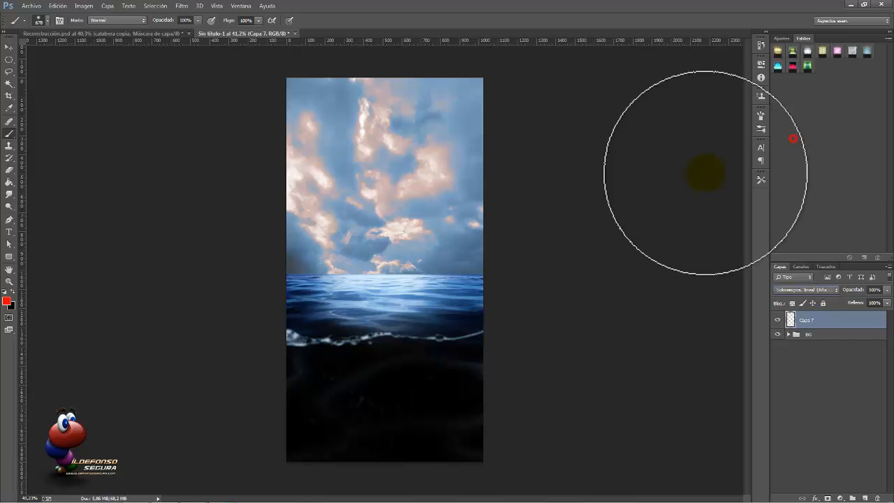
# Step: Paint a soft sun glow in yellow fff000 at the centre of the horizon with a 299 px brush
pyautogui.click(7, 302)
pyautogui.click(709, 322)
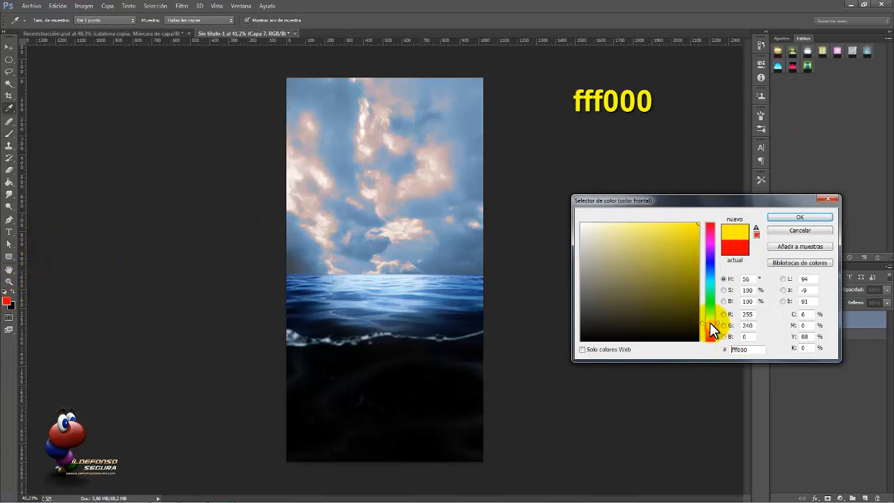
pyautogui.click(800, 217)
pyautogui.moveTo(385, 273); pyautogui.dragTo(346, 284)
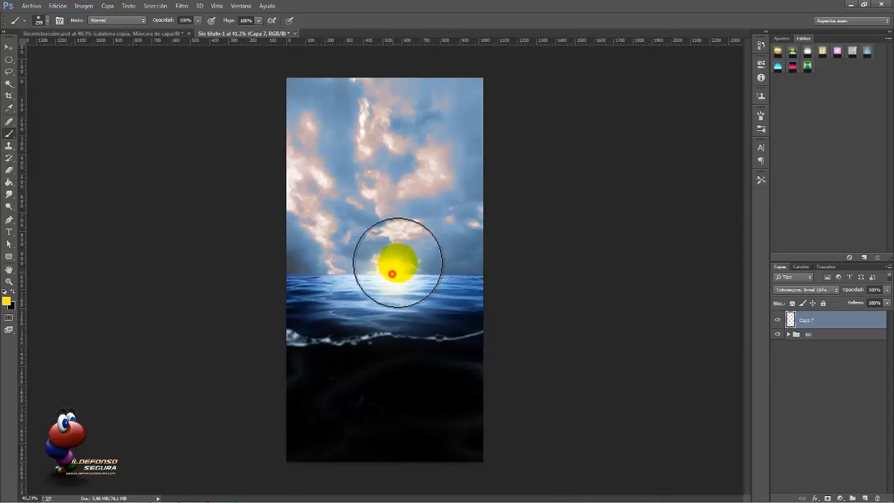
pyautogui.click(394, 274)
# Step: Set the foreground color to red ff0000 and add another new layer in blend mode Sobreexpos. lineal (Añadir)
pyautogui.click(6, 301)
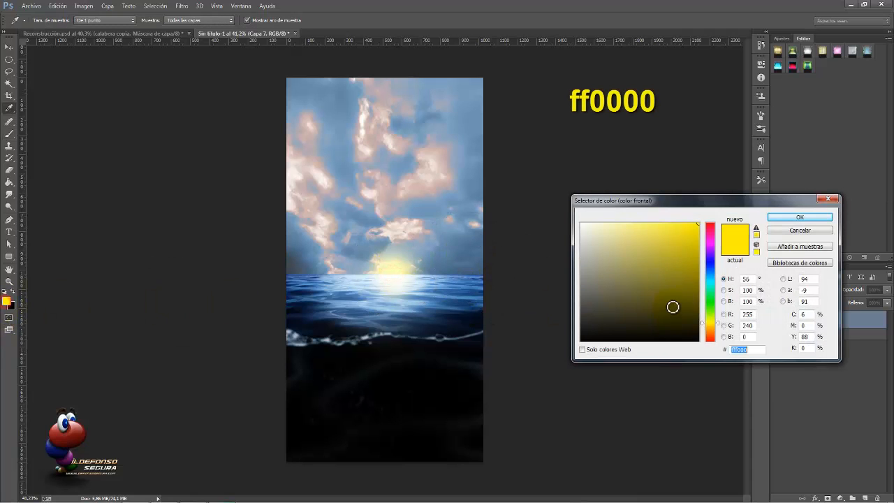
pyautogui.moveTo(705, 327); pyautogui.dragTo(711, 341)
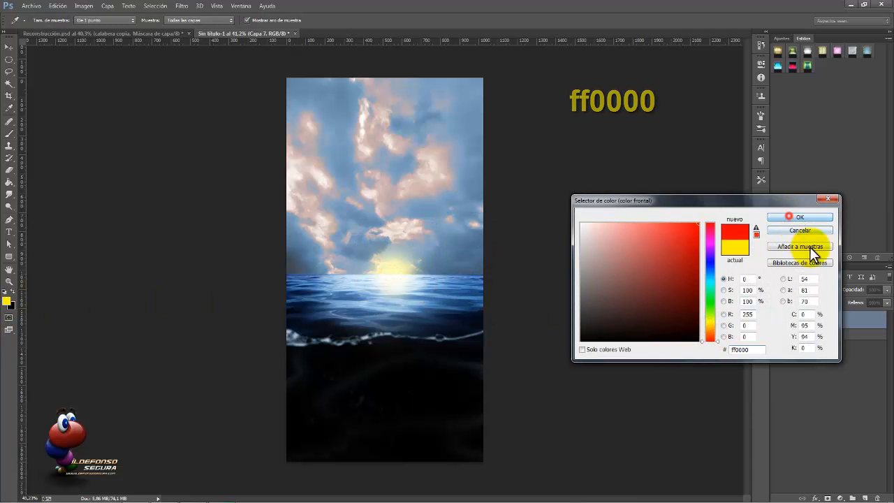
pyautogui.press('Return')
pyautogui.press('b')
pyautogui.click(865, 498)
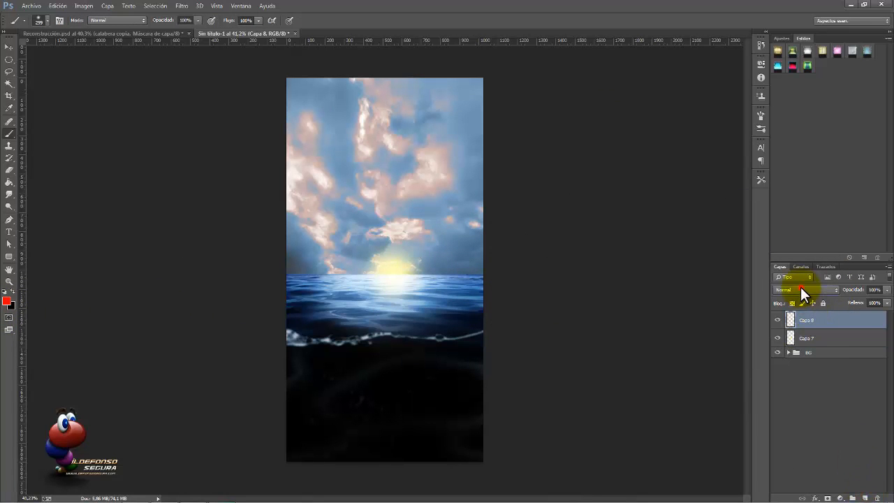
pyautogui.click(800, 286)
pyautogui.click(807, 139)
# Step: Paint two soft red glows around the yellow sun, using brush sizes of 517 and 716 px
pyautogui.moveTo(391, 265); pyautogui.dragTo(420, 273)
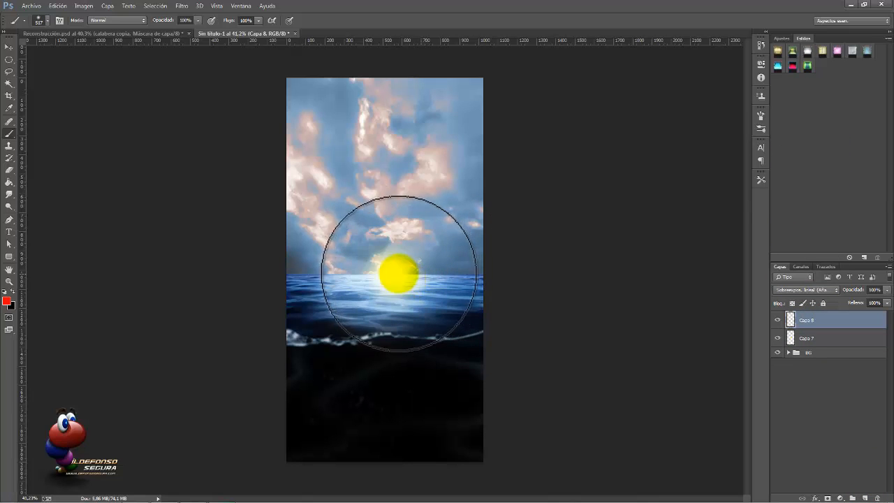
pyautogui.click(393, 270)
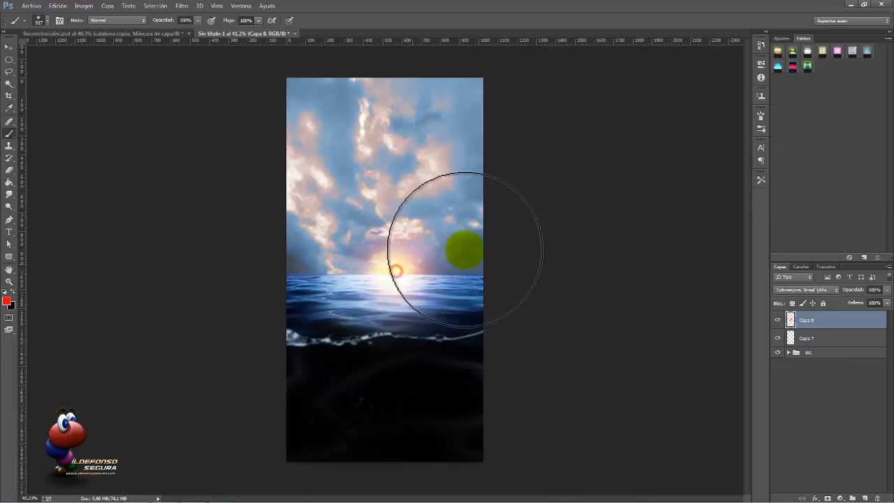
pyautogui.moveTo(392, 277); pyautogui.dragTo(411, 276)
pyautogui.click(399, 266)
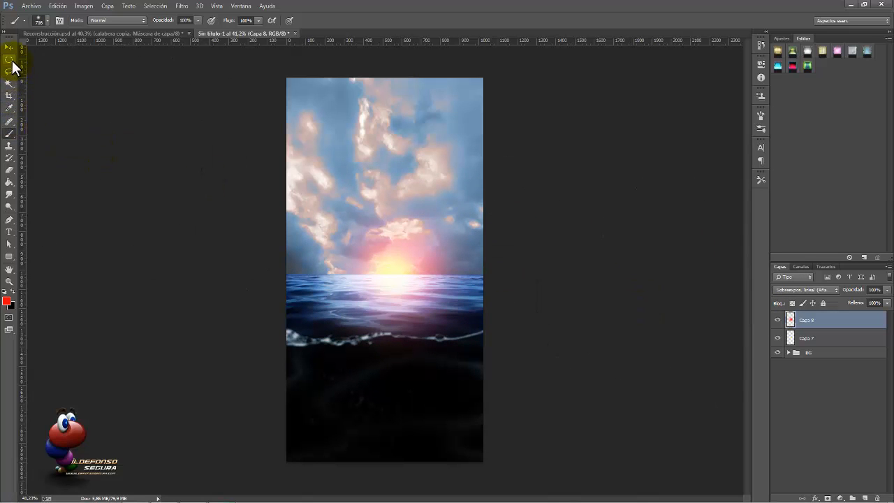
# Step: Select a full-width rectangle from the horizon to just below the waterline and copy that part of the red glow to a new layer
pyautogui.rightClick(12, 61)
pyautogui.click(51, 58)
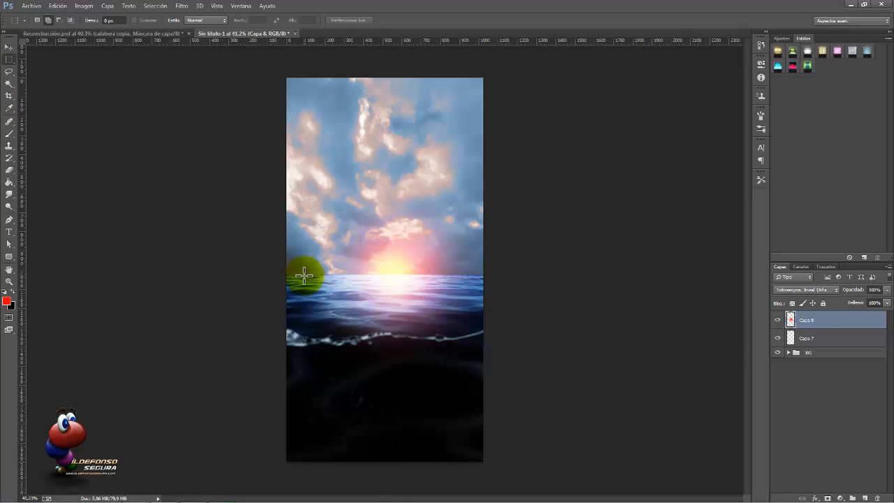
pyautogui.moveTo(284, 275); pyautogui.dragTo(503, 375)
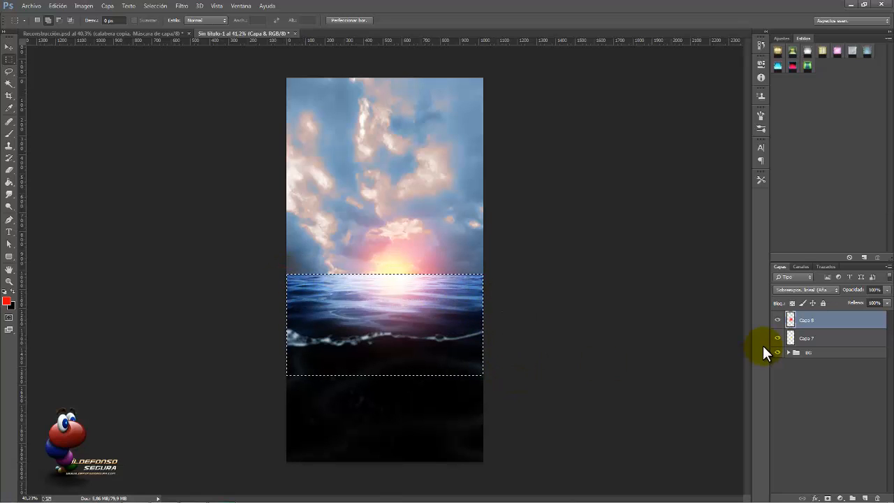
pyautogui.hotkey('ctrl', 'j')
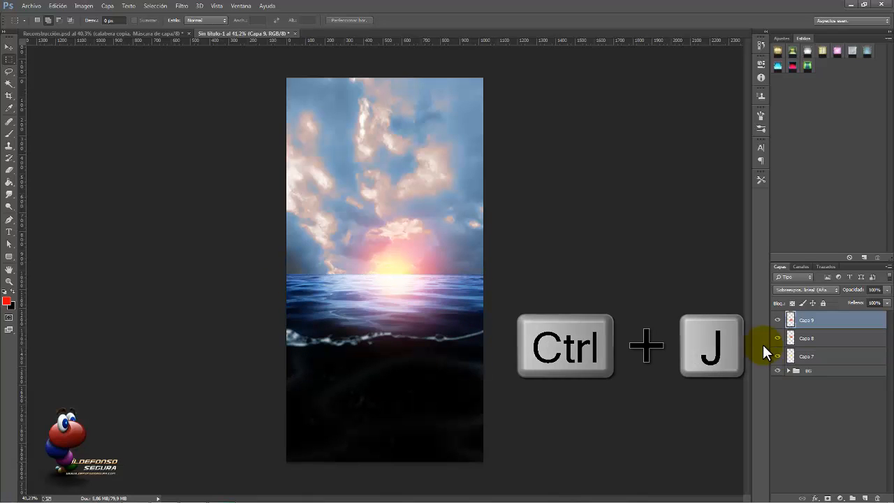
# Step: Apply a perspective transform to the copied red glow, spreading its lower edge to about 198% width
pyautogui.hotkey('ctrl', 't')
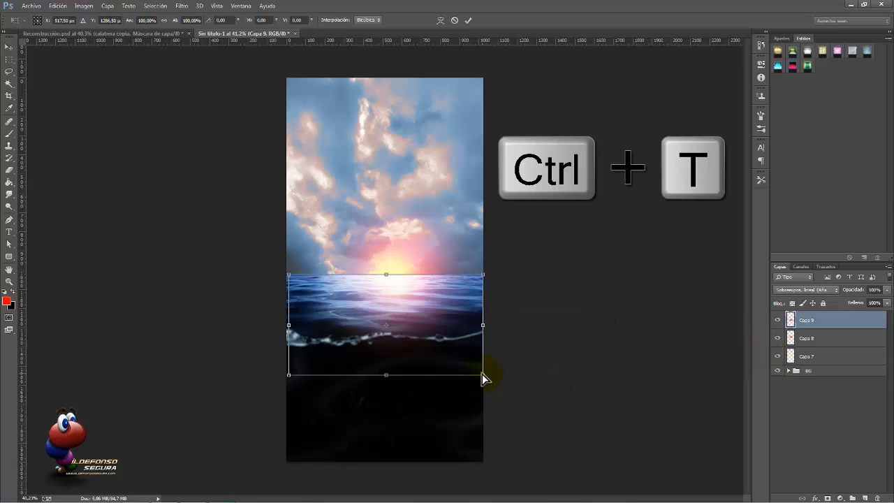
pyautogui.moveTo(482, 375); pyautogui.dragTo(583, 329)
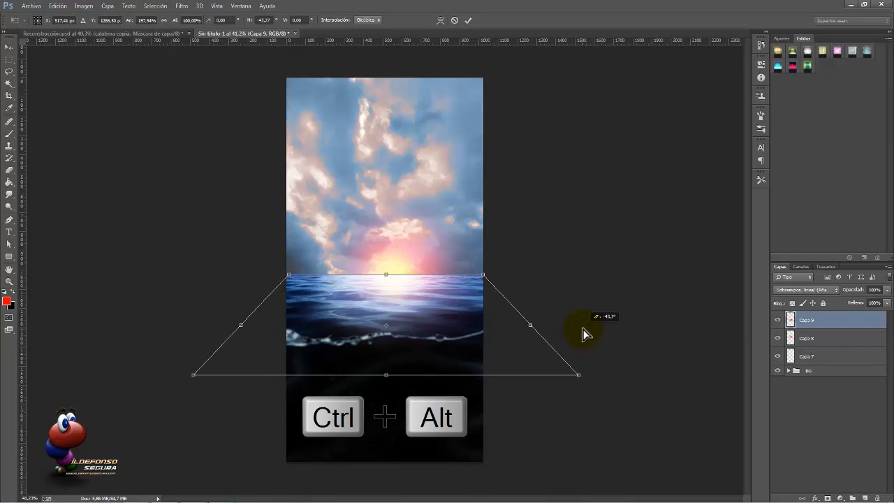
pyautogui.click(469, 22)
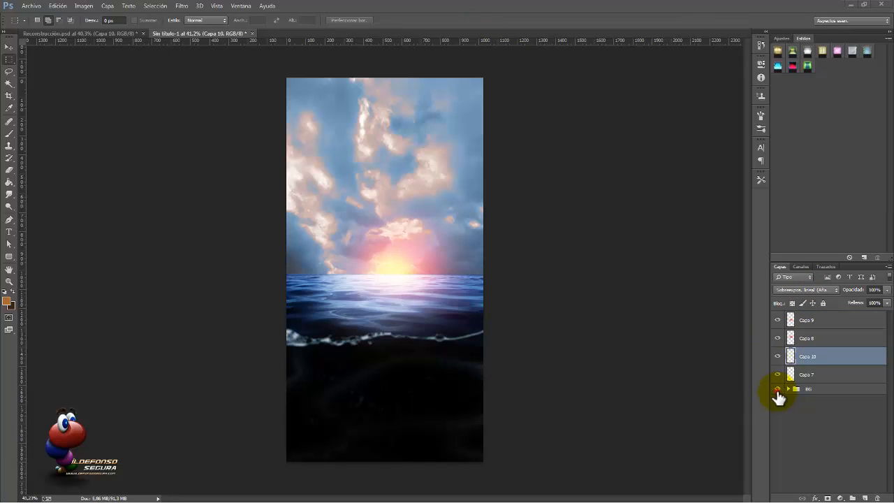
# Step: Hide the BG group and stamp all visible glow layers into a new merged layer above Capa 9
pyautogui.click(778, 389)
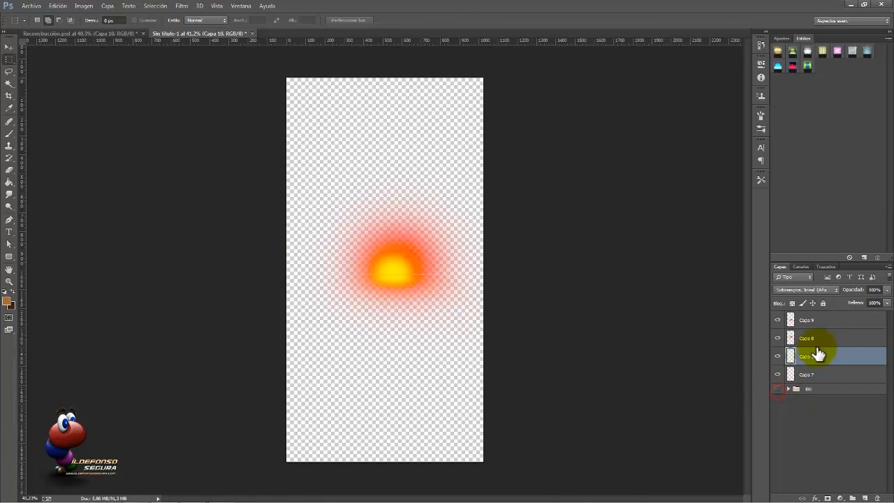
pyautogui.click(828, 320)
pyautogui.hotkey('ctrl', 'shift', 'alt', 'e')
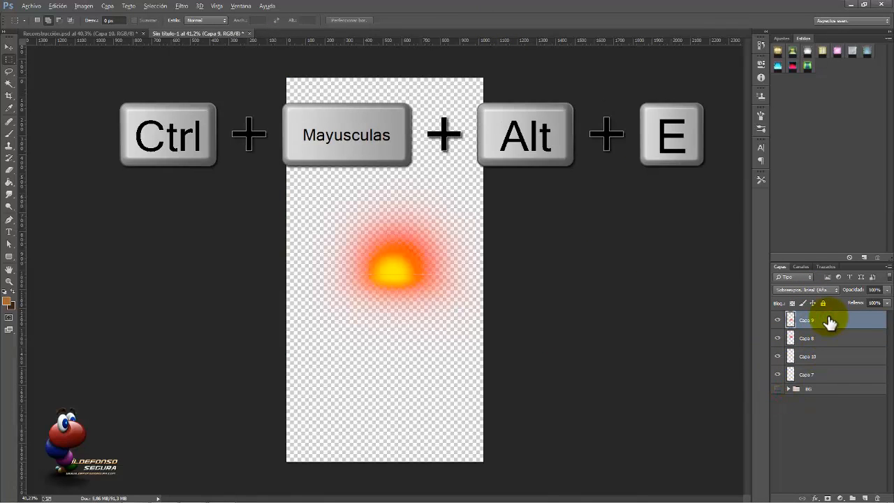
# Step: Squash the merged glow vertically into a thin horizontal band and show the BG group again
pyautogui.hotkey('ctrl', 't')
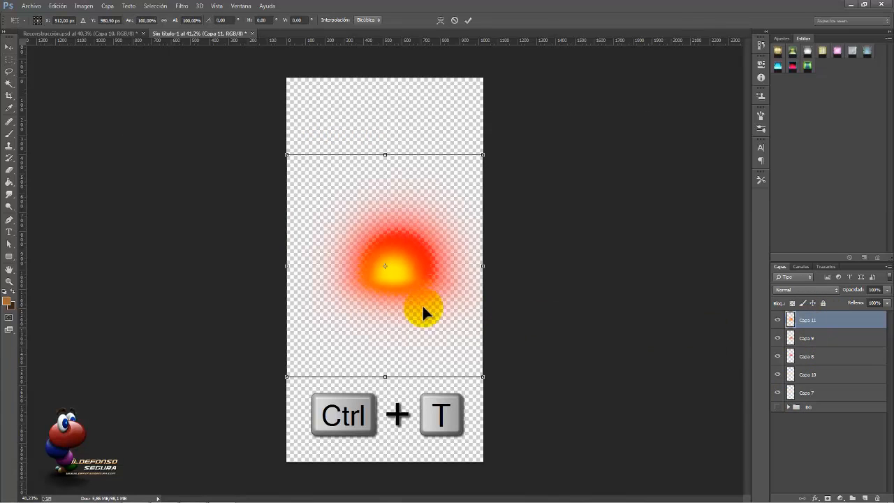
pyautogui.moveTo(386, 154); pyautogui.dragTo(383, 260)
pyautogui.click(468, 21)
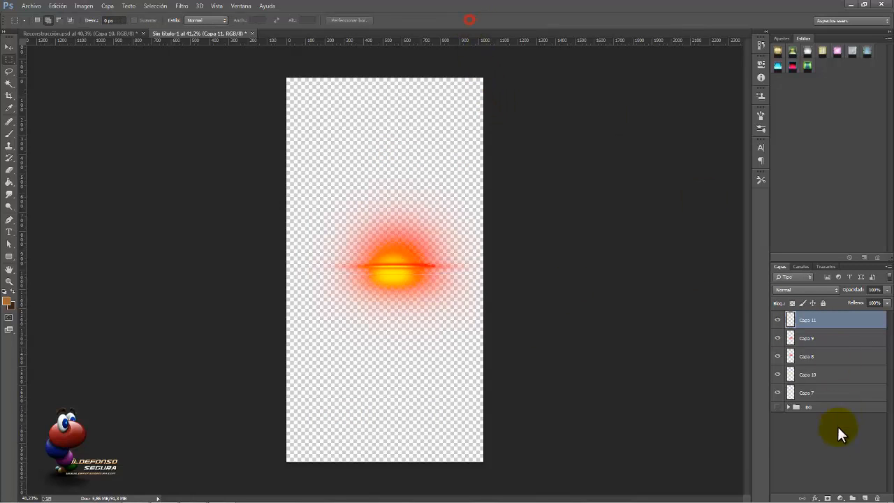
pyautogui.click(778, 408)
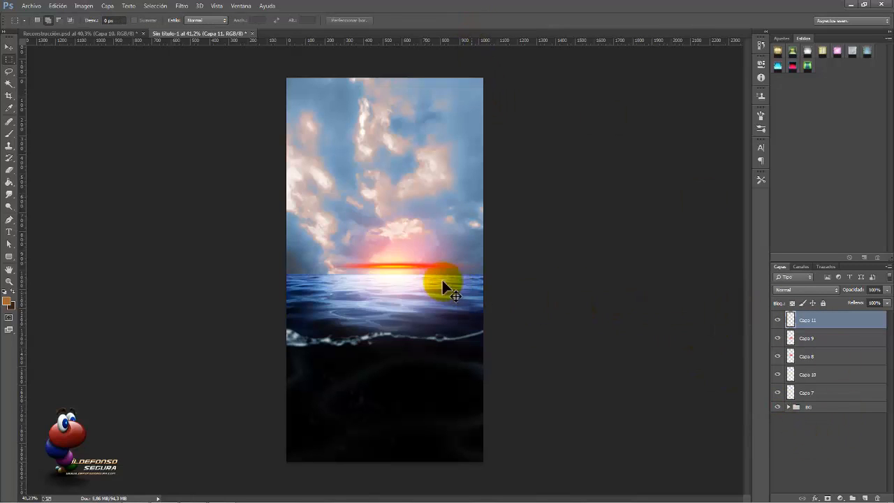
# Step: Move the glow band down onto the horizon line and widen it to about 166% past both canvas edges
pyautogui.moveTo(419, 268); pyautogui.dragTo(422, 273)
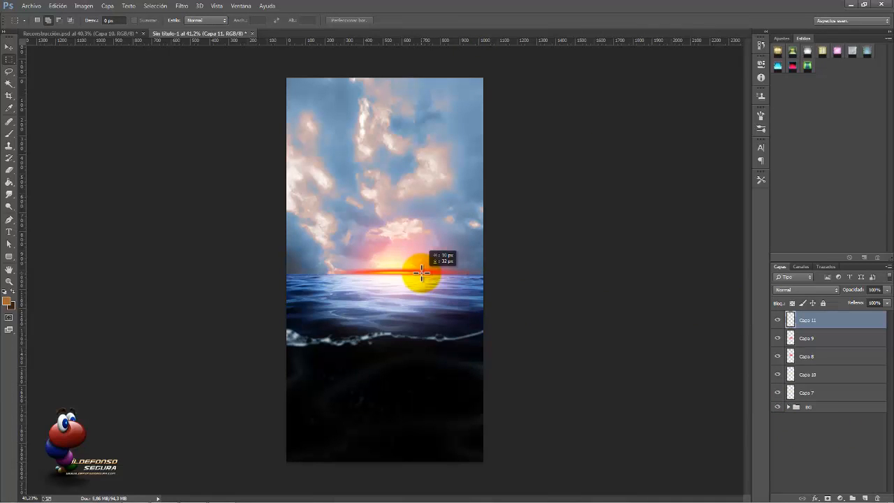
pyautogui.hotkey('ctrl', 't')
pyautogui.moveTo(485, 272); pyautogui.dragTo(550, 272)
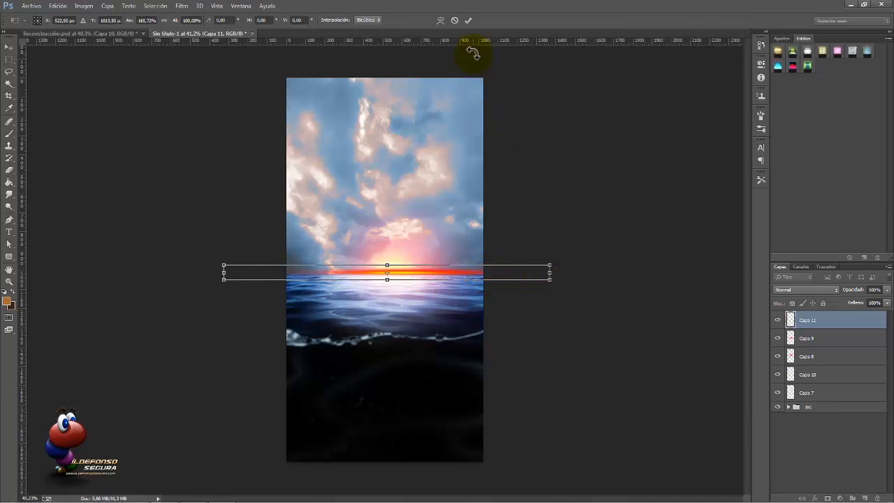
pyautogui.click(469, 20)
# Step: Set the glow band layer to blend mode Sobreexpos. lineal (Añadir) and 62% opacity
pyautogui.click(832, 290)
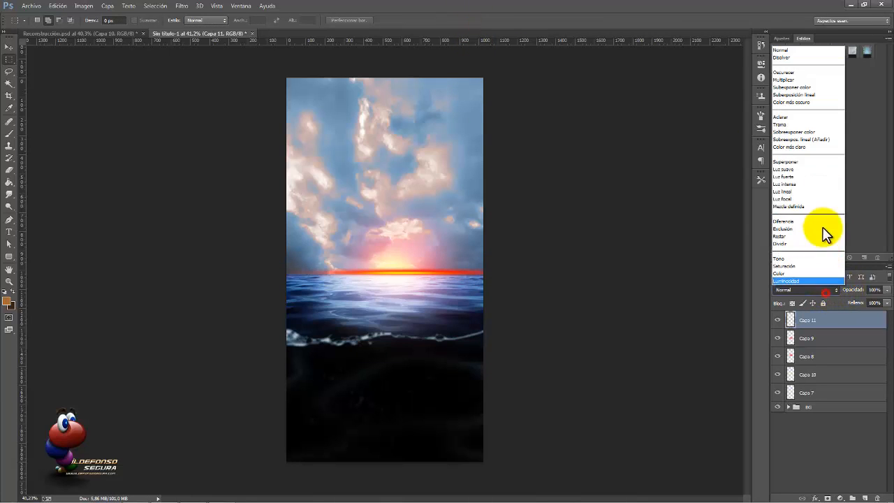
pyautogui.click(803, 140)
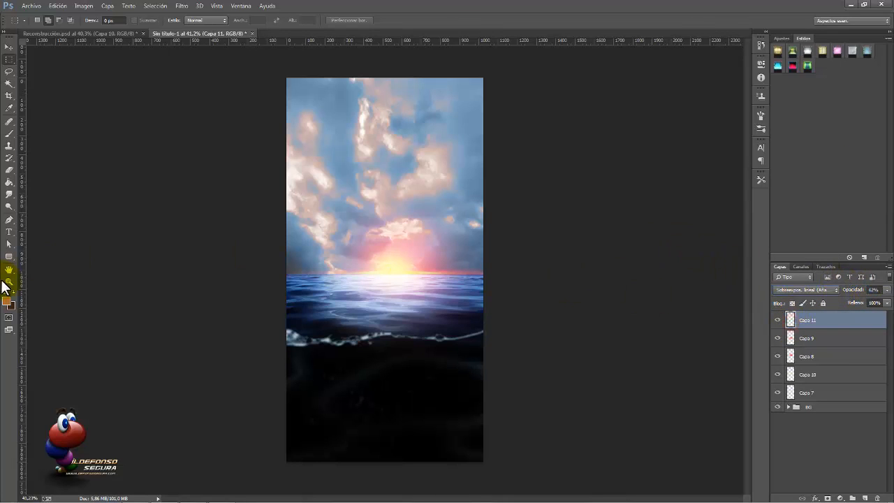
# Step: Set the foreground color to dark brown 3c250e and the background color to brown a86b30
pyautogui.click(7, 301)
pyautogui.click(802, 215)
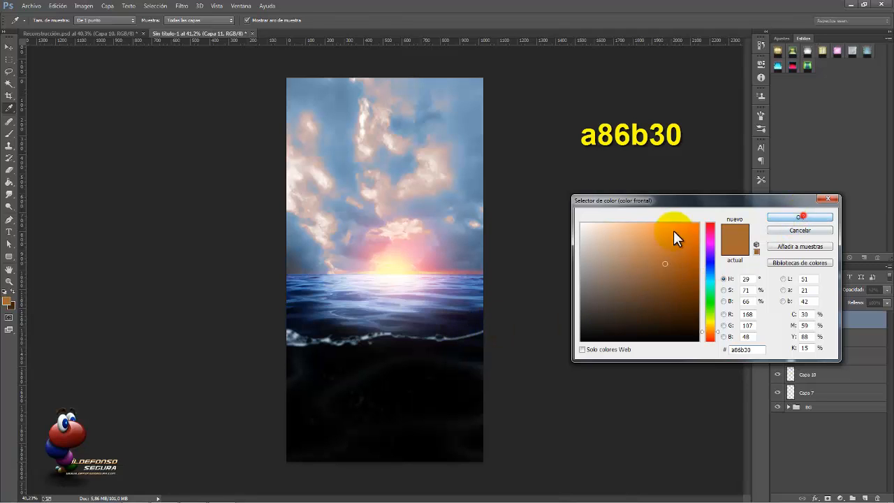
pyautogui.click(8, 300)
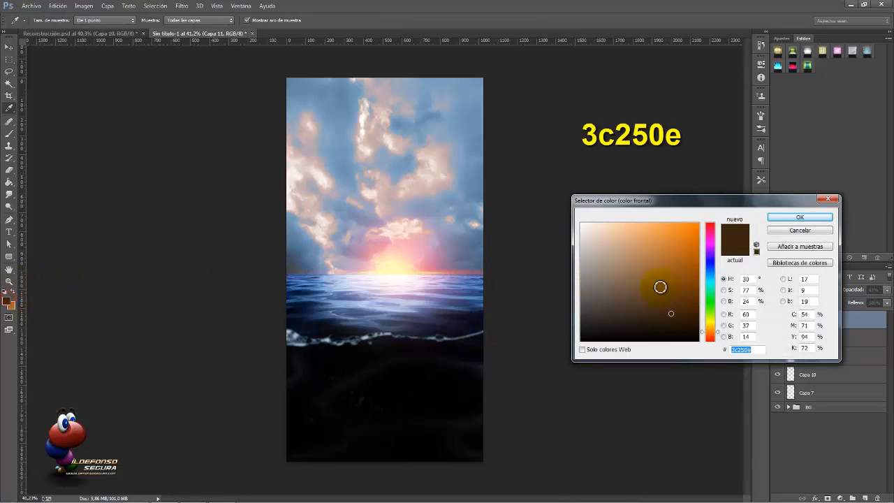
pyautogui.click(804, 218)
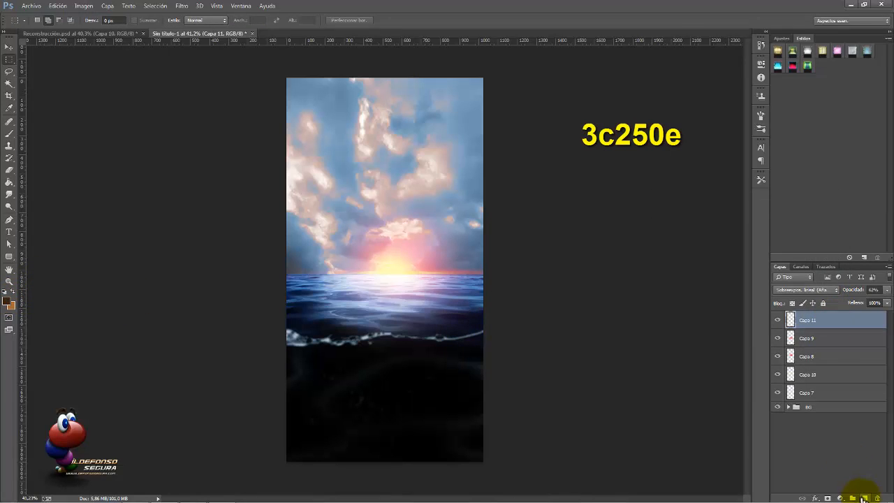
# Step: Fill a new top layer with the Clouds filter (Nubes) and set its blend mode to Luz suave
pyautogui.click(864, 498)
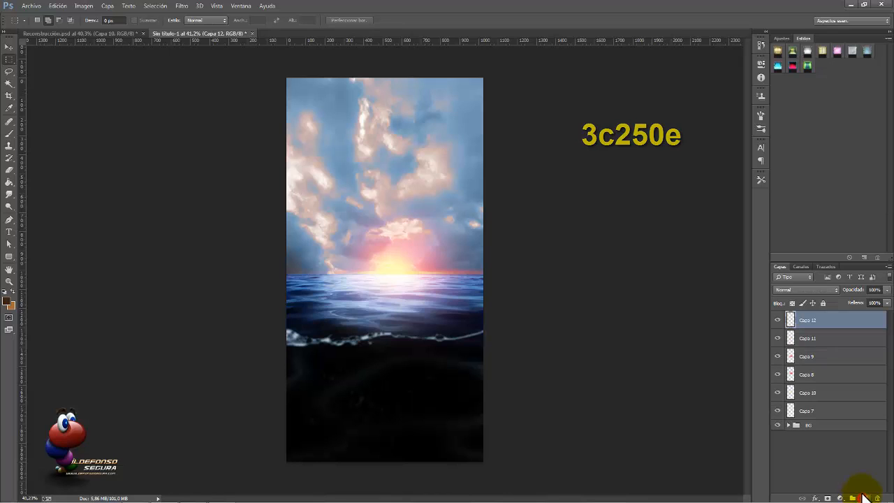
pyautogui.click(182, 5)
pyautogui.moveTo(307, 162)
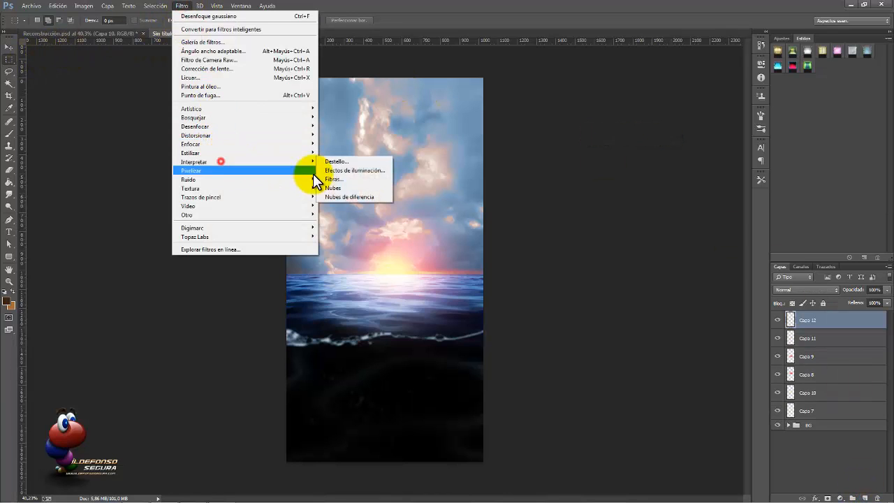
pyautogui.click(348, 187)
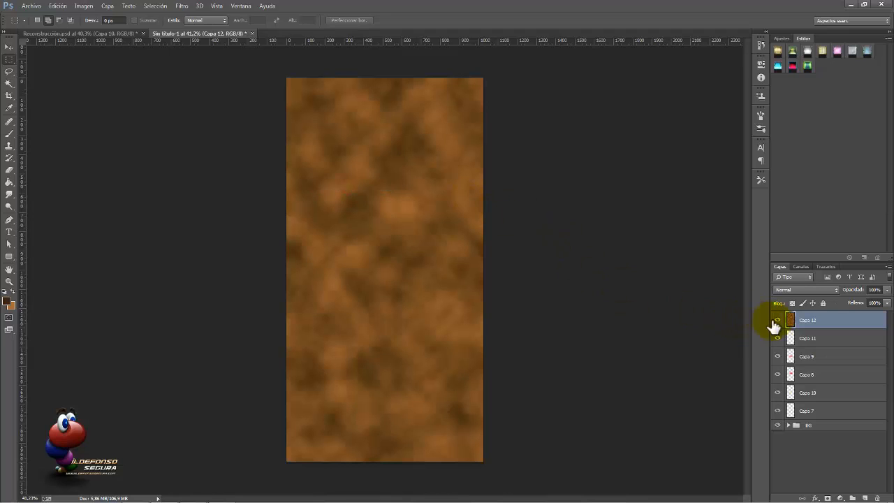
pyautogui.click(826, 288)
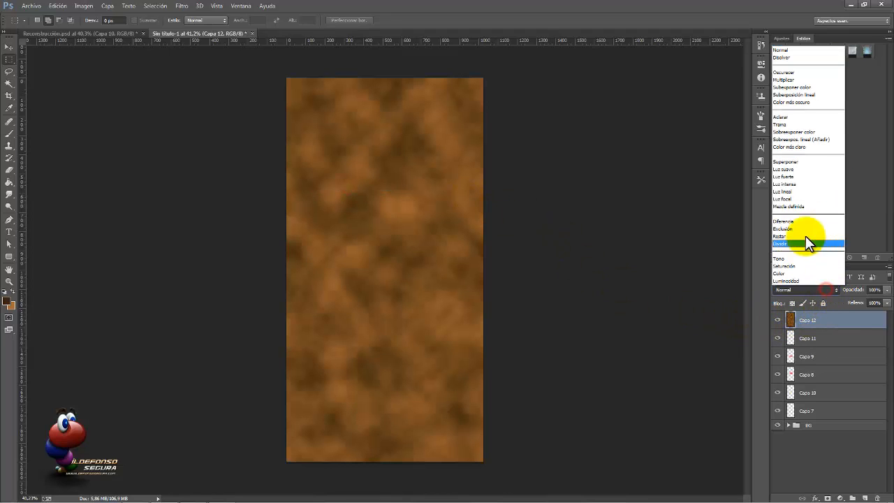
pyautogui.click(790, 176)
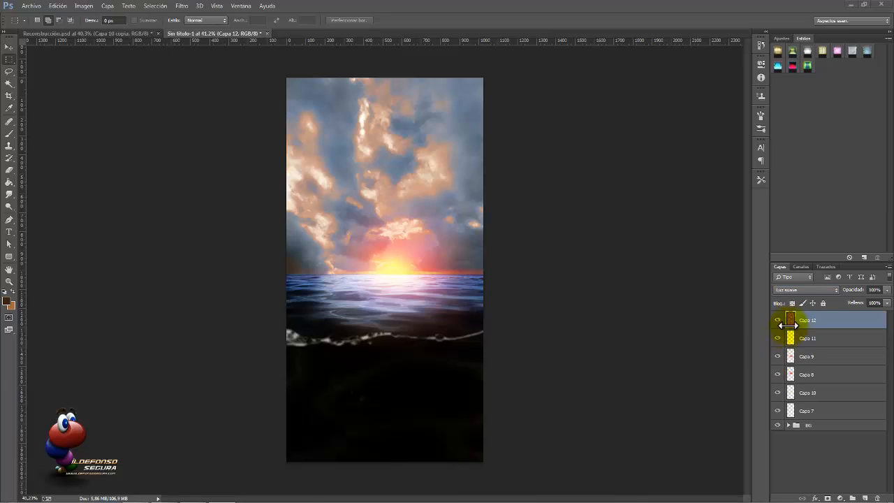
# Step: Duplicate the brown clouds layer and add a layer mask to the copy
pyautogui.click(790, 321)
pyautogui.hotkey('ctrl', 'j')
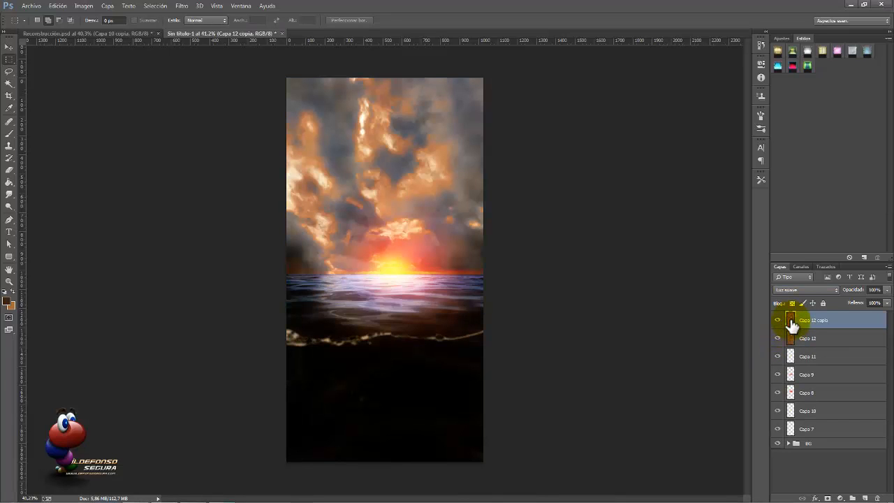
pyautogui.click(828, 498)
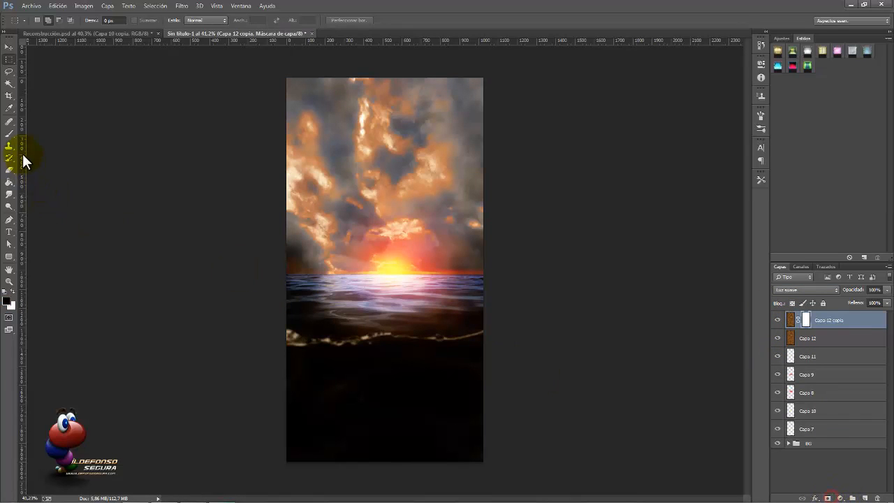
# Step: Paint the lower half of the brown clouds copy's layer mask black with a soft brush of about 1706 px
pyautogui.click(10, 135)
pyautogui.moveTo(364, 267); pyautogui.dragTo(466, 276)
pyautogui.scroll(-4, 475, 290)
pyautogui.click(377, 397)
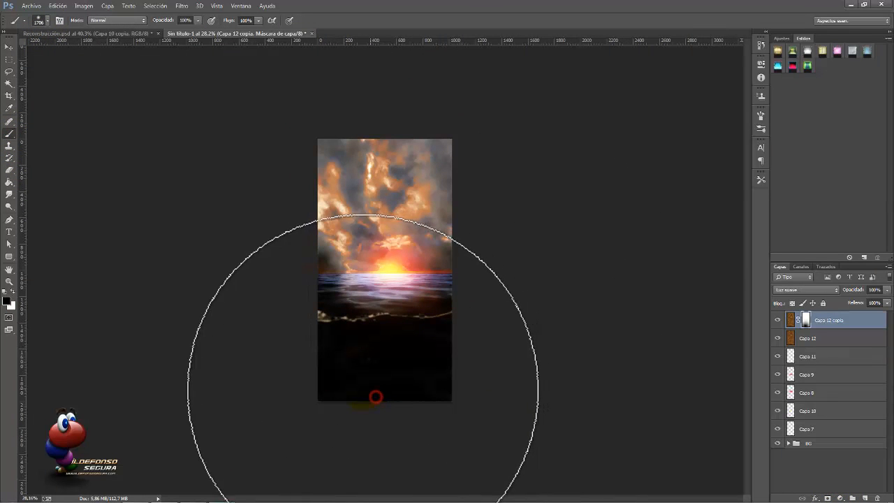
pyautogui.click(359, 389)
pyautogui.click(384, 378)
pyautogui.click(410, 375)
pyautogui.click(414, 376)
pyautogui.click(342, 379)
pyautogui.click(407, 387)
pyautogui.click(433, 382)
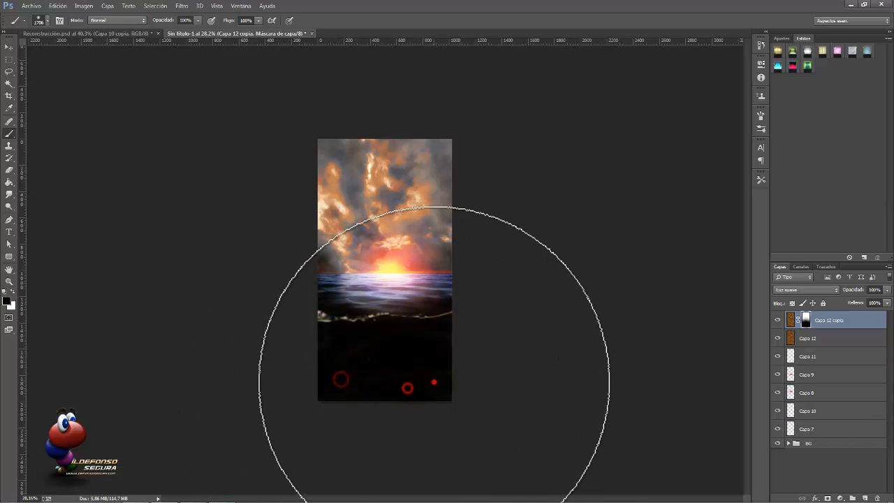
pyautogui.click(417, 394)
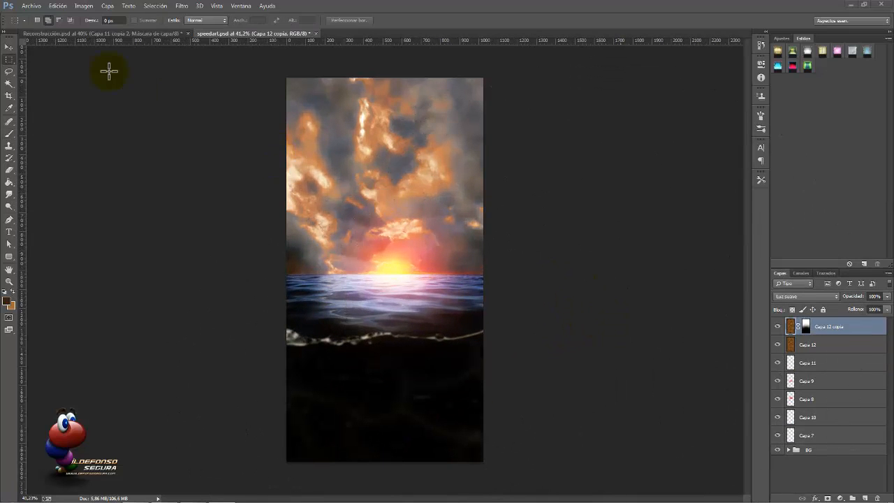
# Step: Place the cutout cliff image Risco against the canvas's left edge, with its top above the horizon
pyautogui.click(32, 11)
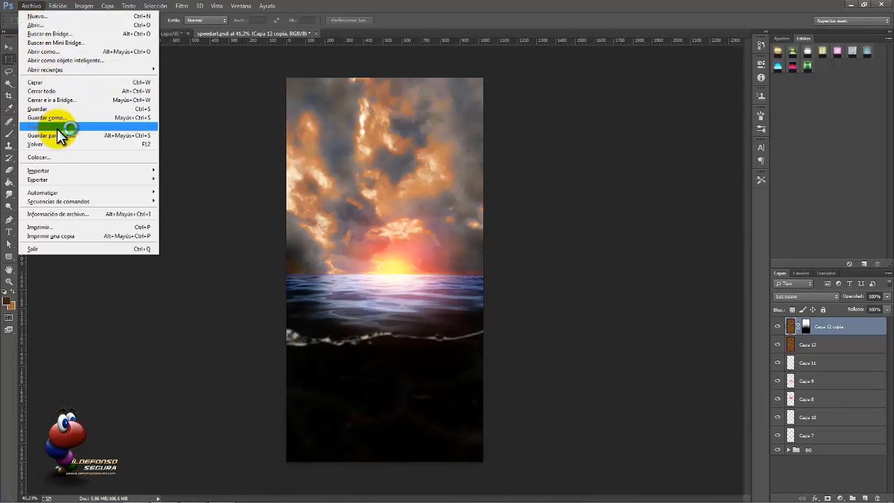
pyautogui.click(55, 158)
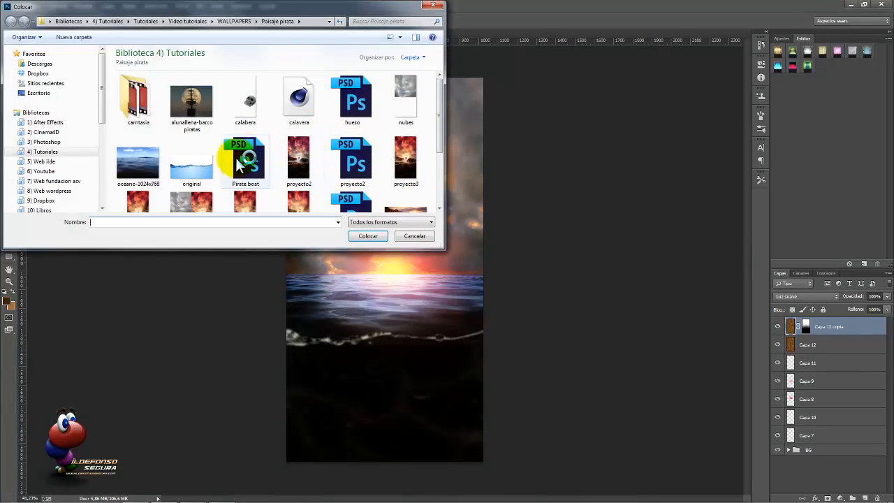
pyautogui.click(194, 197)
pyautogui.scroll(-3, 194, 197)
pyautogui.click(153, 180)
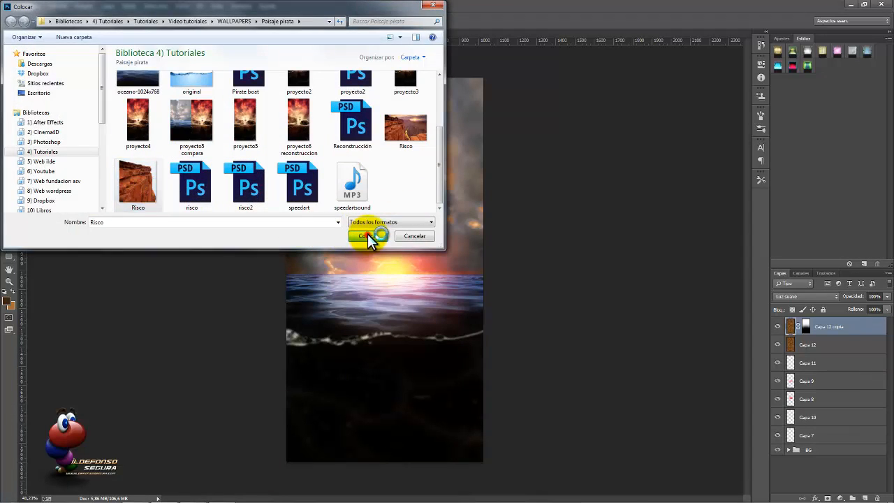
pyautogui.click(367, 235)
pyautogui.moveTo(384, 317); pyautogui.dragTo(322, 362)
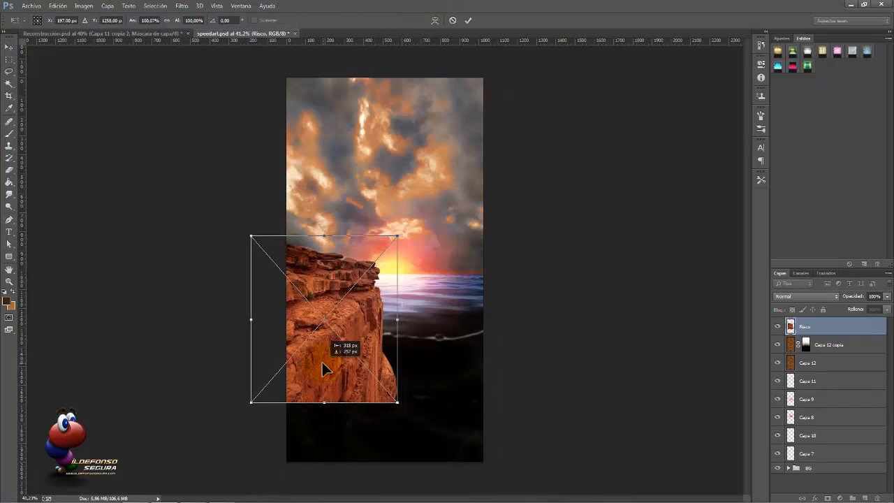
pyautogui.click(466, 22)
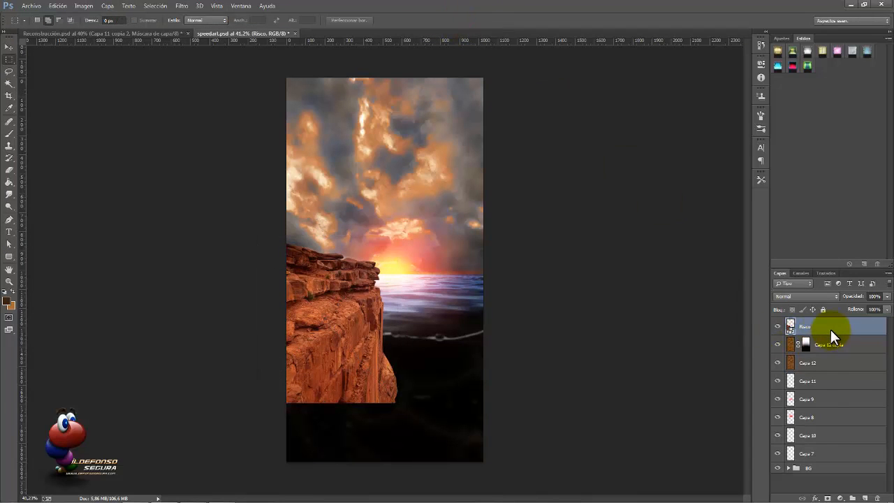
# Step: Rasterize the Risco layer and separate the lassoed upper part of the cliff onto its own layer
pyautogui.rightClick(830, 329)
pyautogui.click(704, 224)
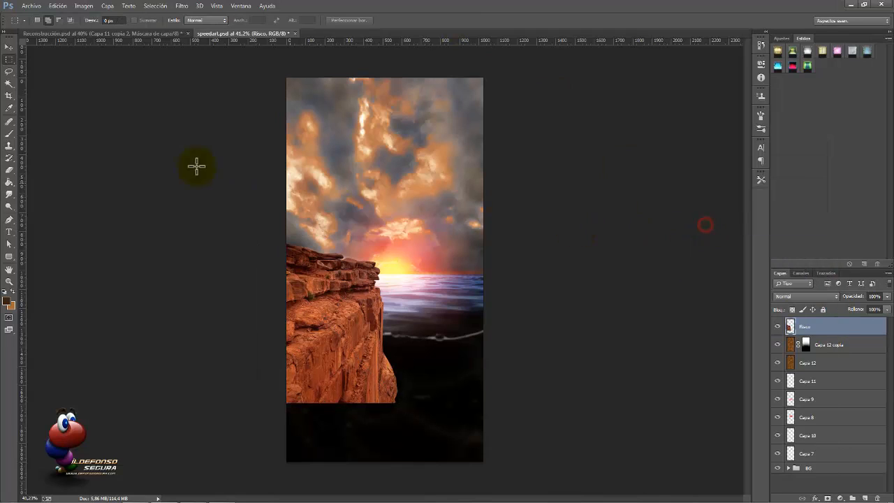
pyautogui.click(9, 71)
pyautogui.moveTo(252, 223)
pyautogui.mouseDown()
pyautogui.moveTo(340, 226)
pyautogui.moveTo(364, 237)
pyautogui.moveTo(390, 263)
pyautogui.moveTo(396, 300)
pyautogui.moveTo(357, 308)
pyautogui.mouseUp()
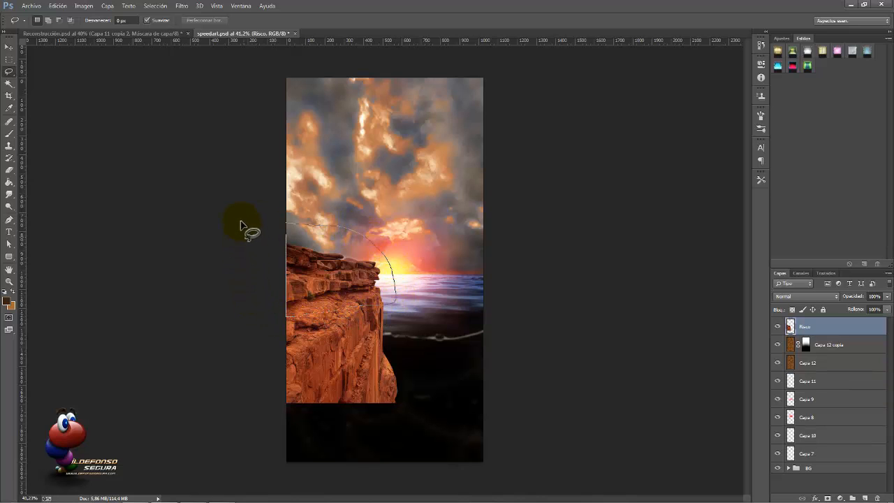
pyautogui.moveTo(241, 220); pyautogui.dragTo(339, 200)
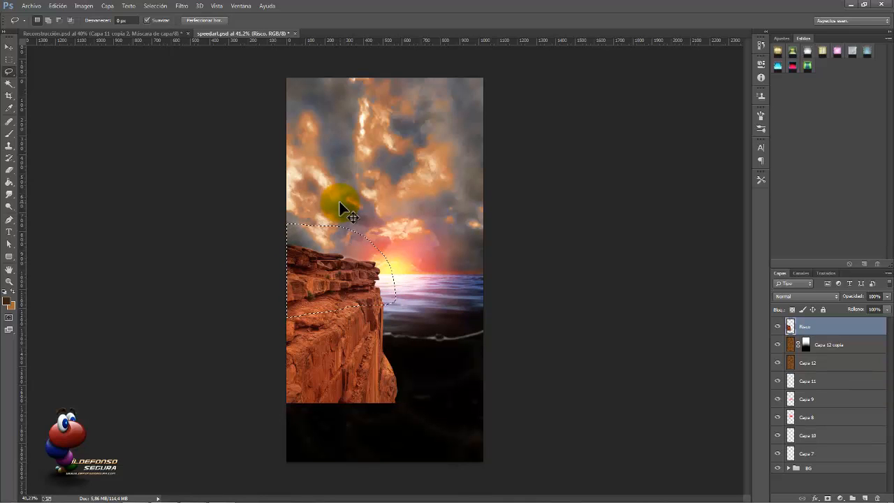
pyautogui.hotkey('ctrl', 'j')
# Step: Move the lower part of the cliff slightly down, leaving a gap below the upper rock
pyautogui.click(783, 345)
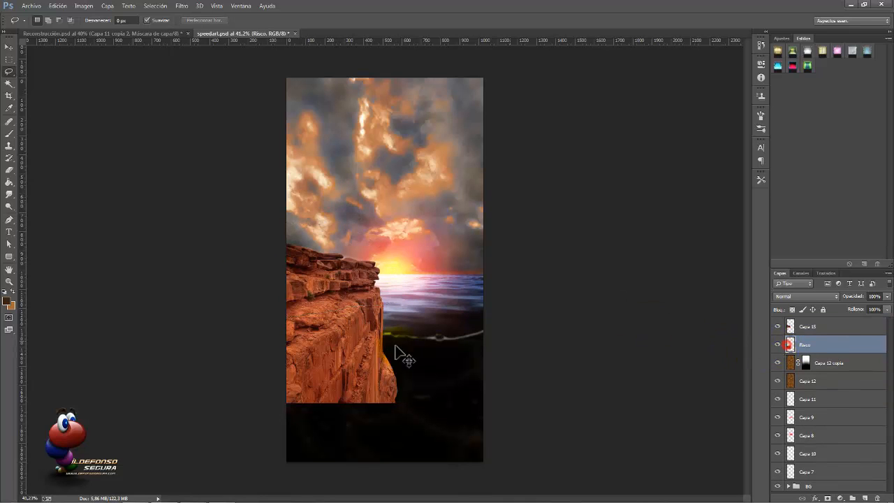
pyautogui.moveTo(355, 351)
pyautogui.mouseDown()
pyautogui.moveTo(353, 397)
pyautogui.moveTo(353, 367)
pyautogui.mouseUp()
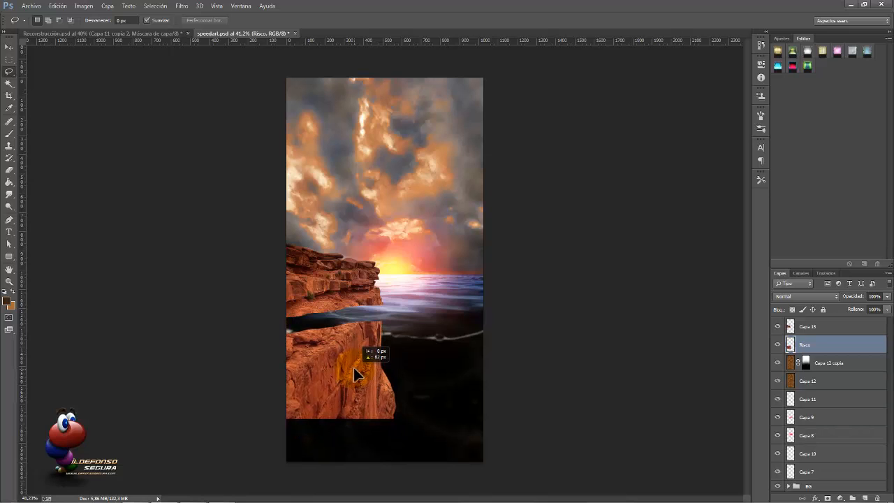
pyautogui.click(791, 347)
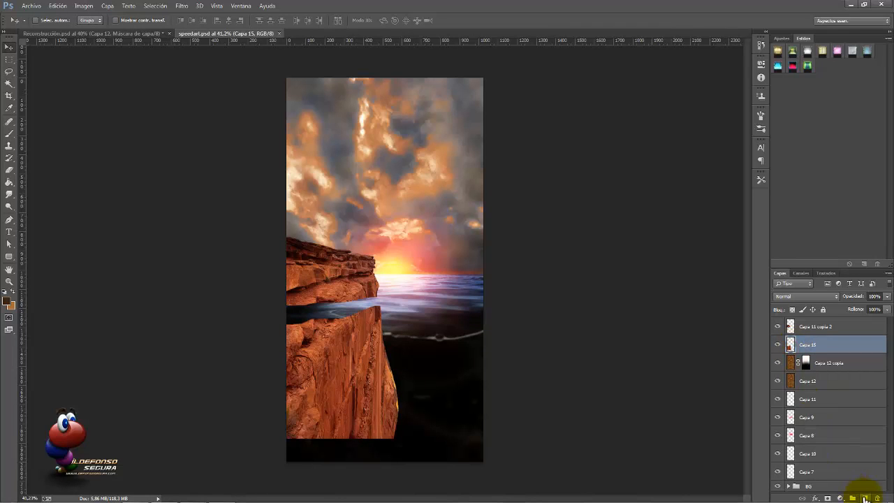
# Step: Mask the lower cliff above the waterline and along its base with a 648 px soft brush, and set the layer's opacity to 29%
pyautogui.click(827, 498)
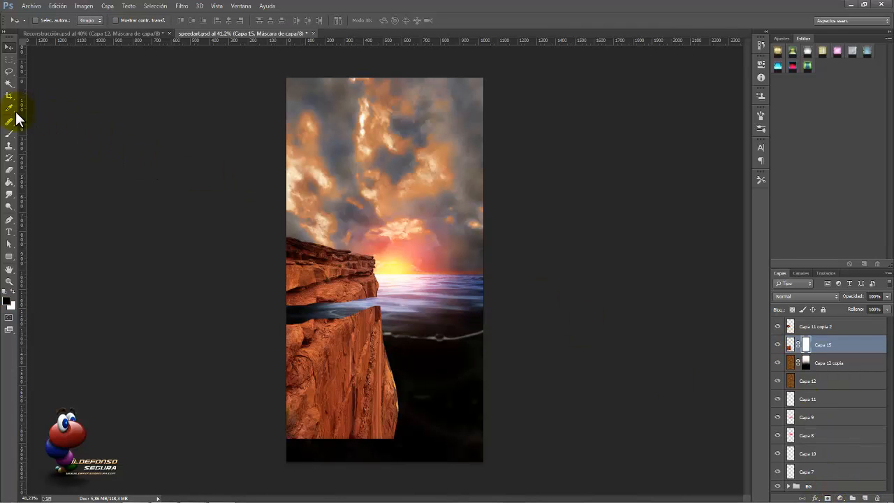
pyautogui.click(9, 134)
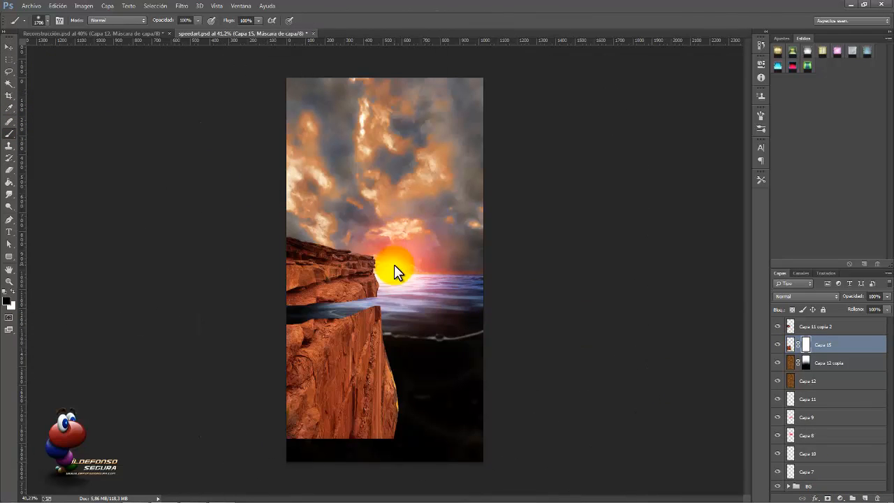
pyautogui.moveTo(394, 264); pyautogui.dragTo(289, 296)
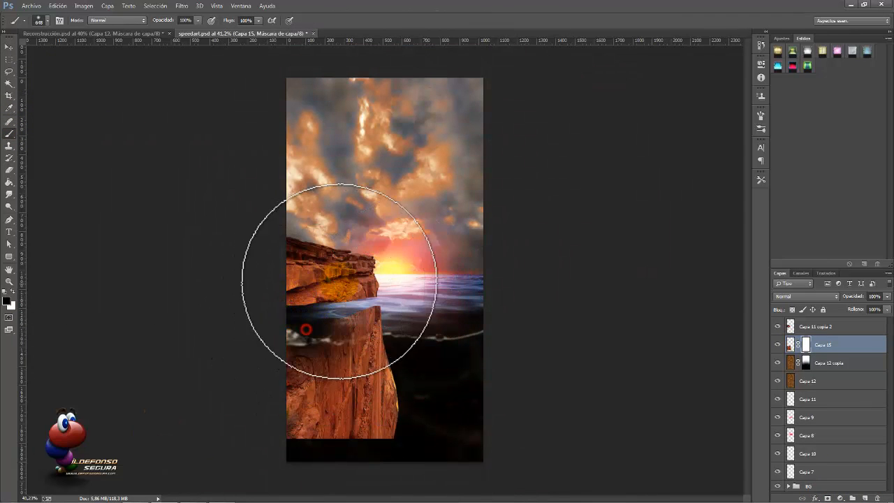
pyautogui.moveTo(384, 286)
pyautogui.mouseDown()
pyautogui.moveTo(393, 283)
pyautogui.moveTo(352, 269)
pyautogui.mouseUp()
pyautogui.moveTo(465, 395)
pyautogui.mouseDown()
pyautogui.moveTo(401, 455)
pyautogui.moveTo(304, 465)
pyautogui.moveTo(342, 489)
pyautogui.moveTo(433, 405)
pyautogui.mouseUp()
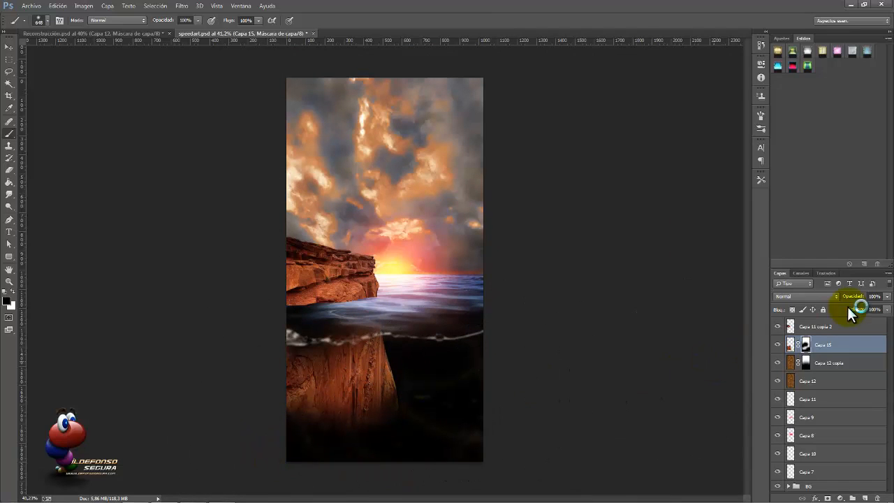
pyautogui.write('29')
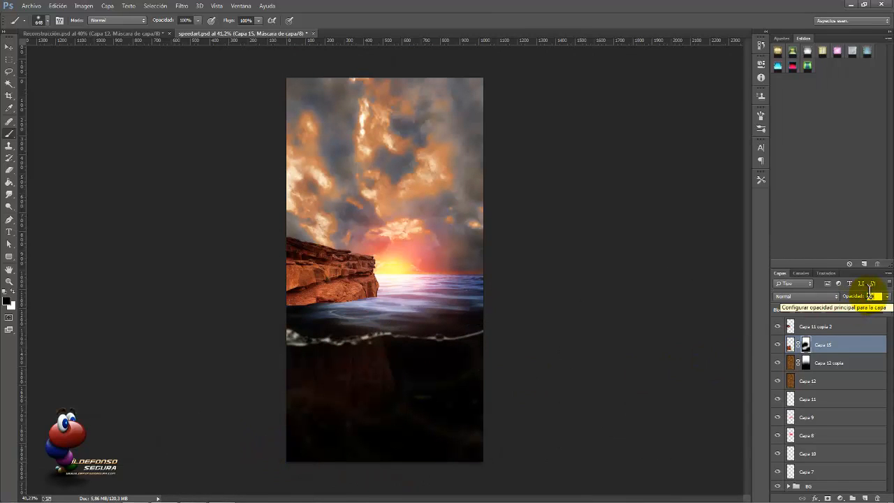
pyautogui.press('Return')
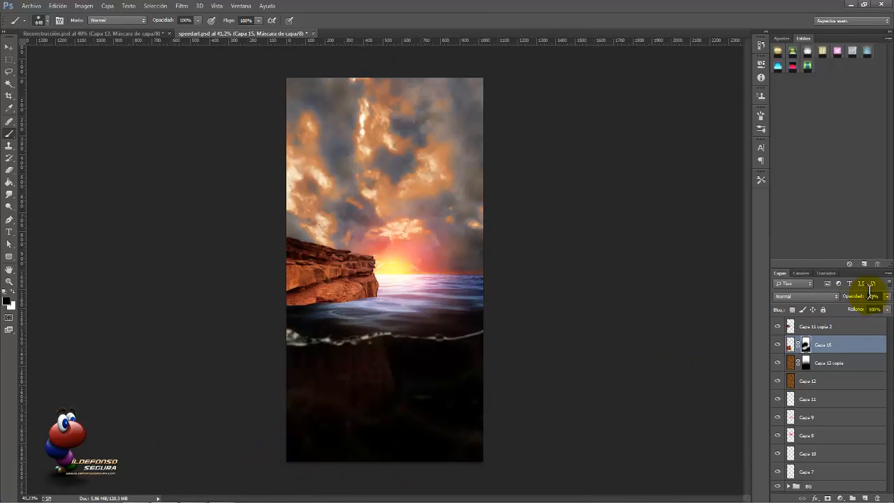
# Step: Add a layer mask to the upper cliff layer and replace the current brushes with the Ilde Agua set
pyautogui.click(837, 329)
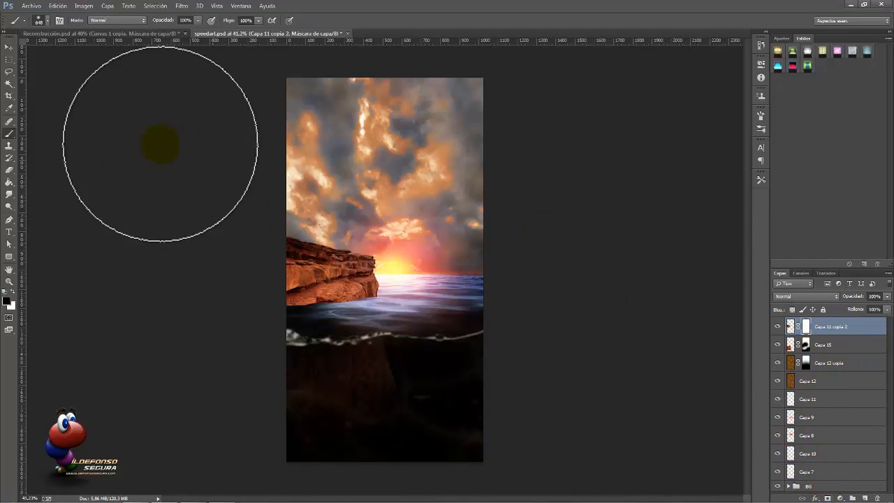
pyautogui.click(43, 22)
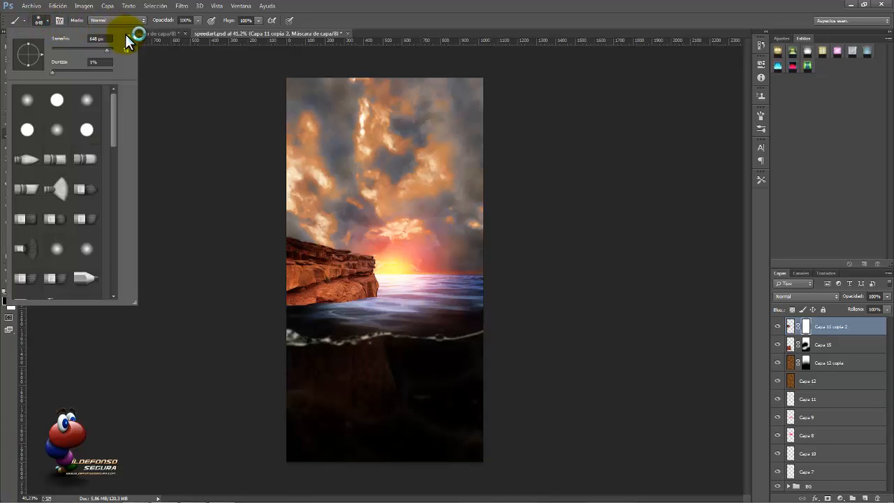
pyautogui.click(127, 37)
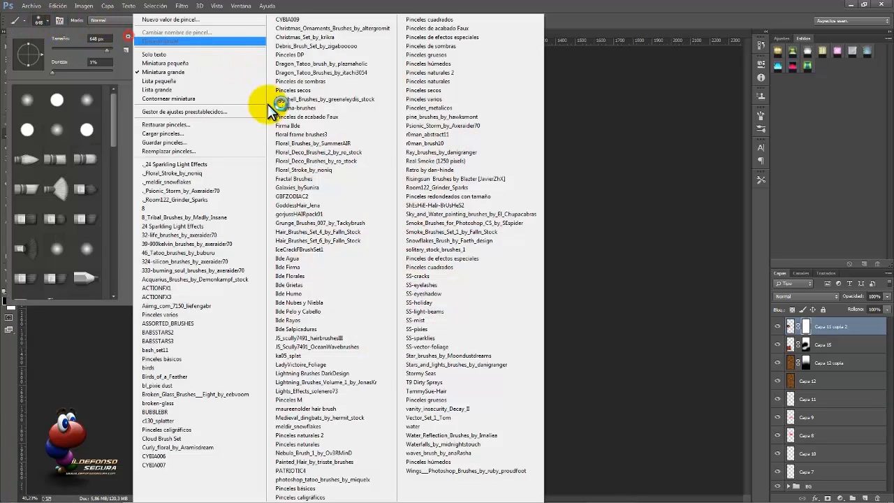
pyautogui.click(313, 260)
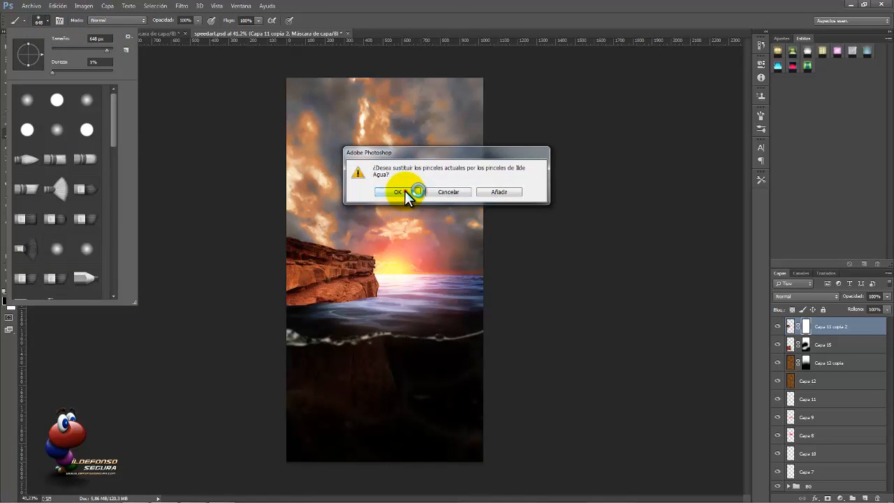
pyautogui.click(404, 190)
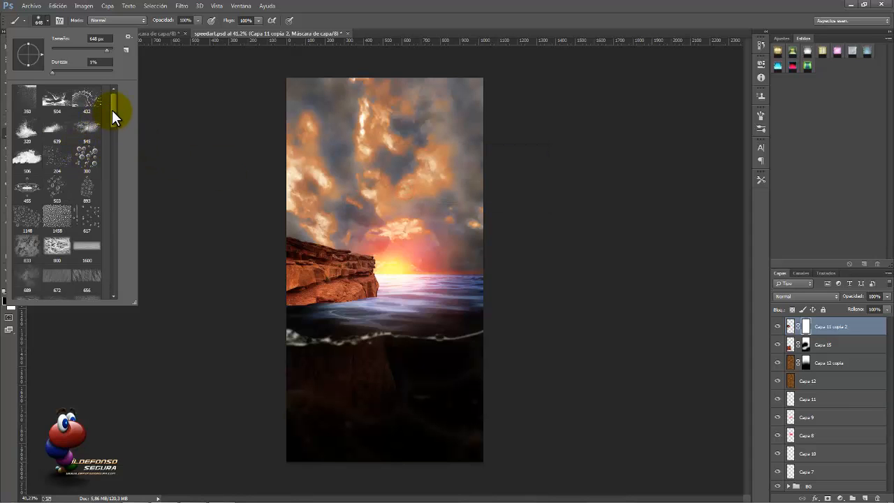
# Step: Choose the 563 px water ripple brush and set its roundness to 37% and its size to 272 px
pyautogui.moveTo(111, 110); pyautogui.dragTo(120, 136)
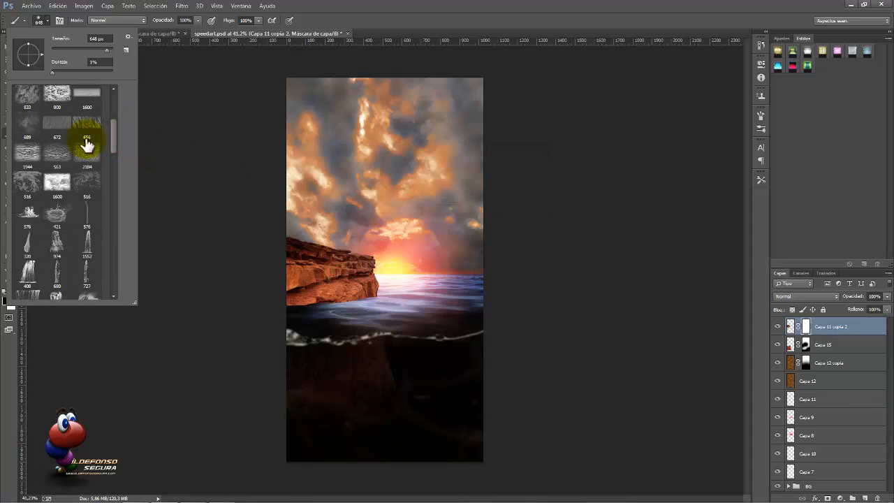
pyautogui.click(57, 152)
pyautogui.click(375, 184)
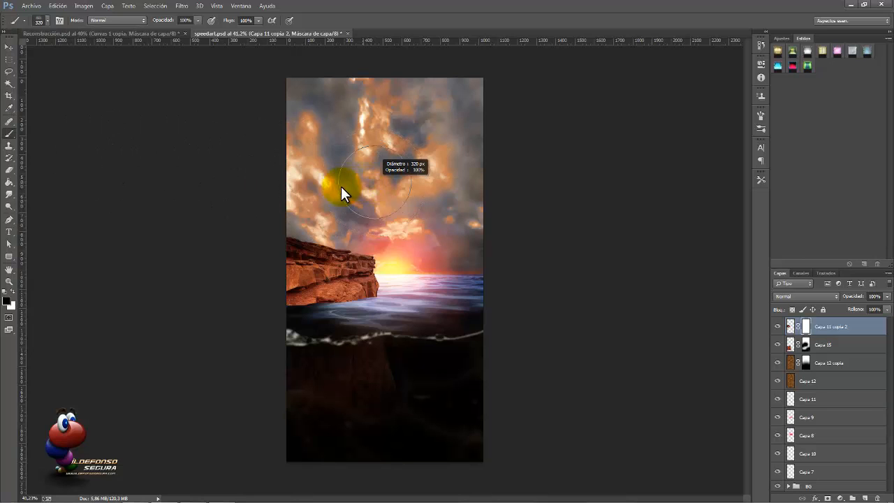
pyautogui.moveTo(340, 186); pyautogui.dragTo(326, 186)
pyautogui.click(761, 150)
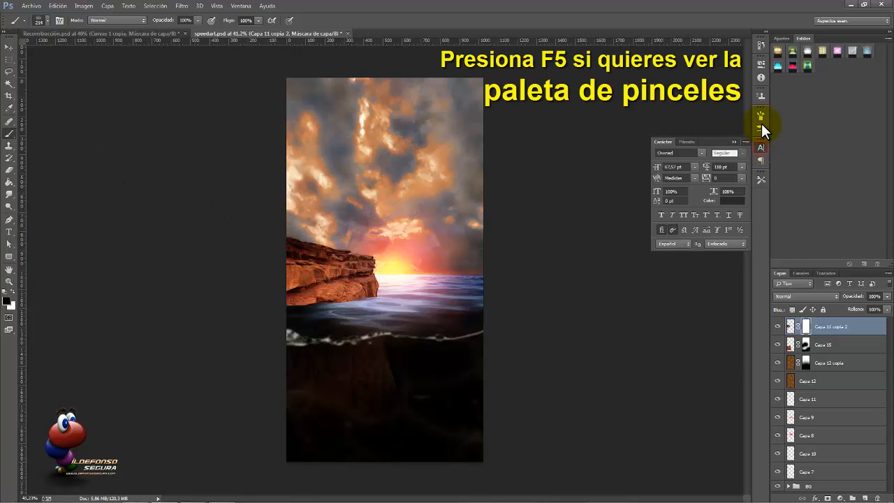
pyautogui.click(760, 117)
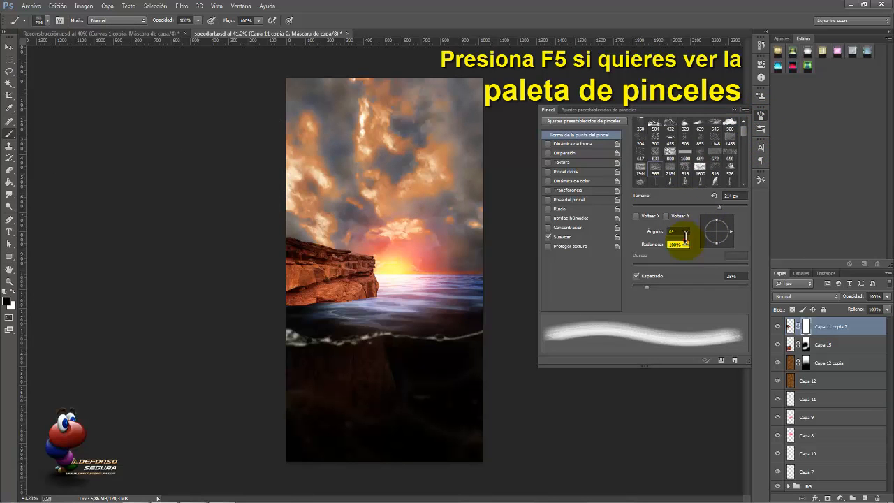
pyautogui.write('17')
pyautogui.press('Return')
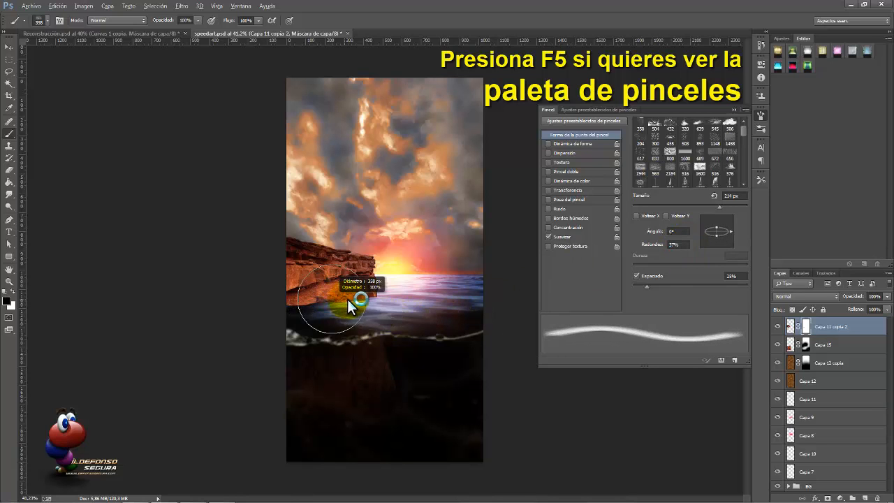
pyautogui.moveTo(347, 300); pyautogui.dragTo(293, 313)
pyautogui.scroll(4, 329, 311)
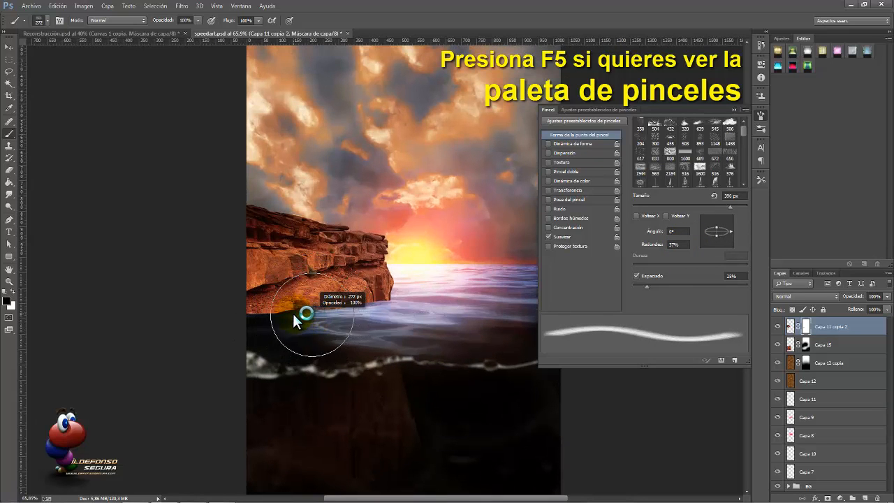
# Step: Stamp the ripple brush on the upper cliff's mask along its base to blend the rock into the water
pyautogui.click(301, 317)
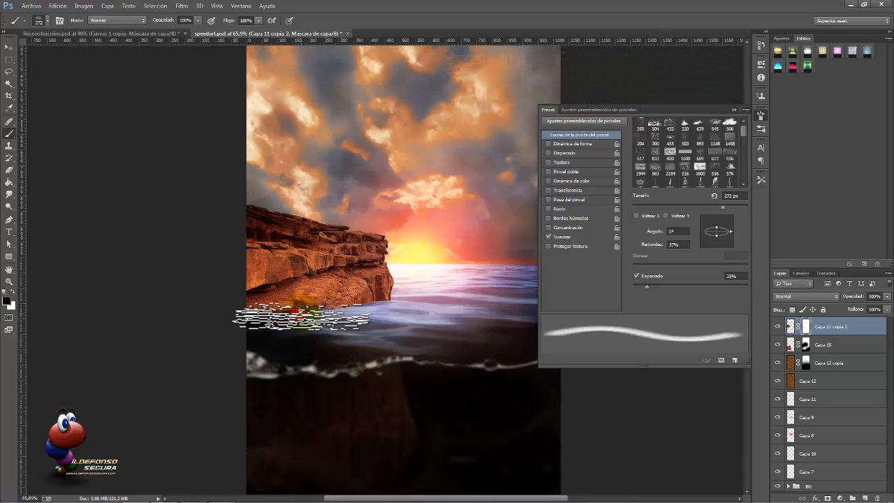
pyautogui.click(326, 314)
pyautogui.click(354, 313)
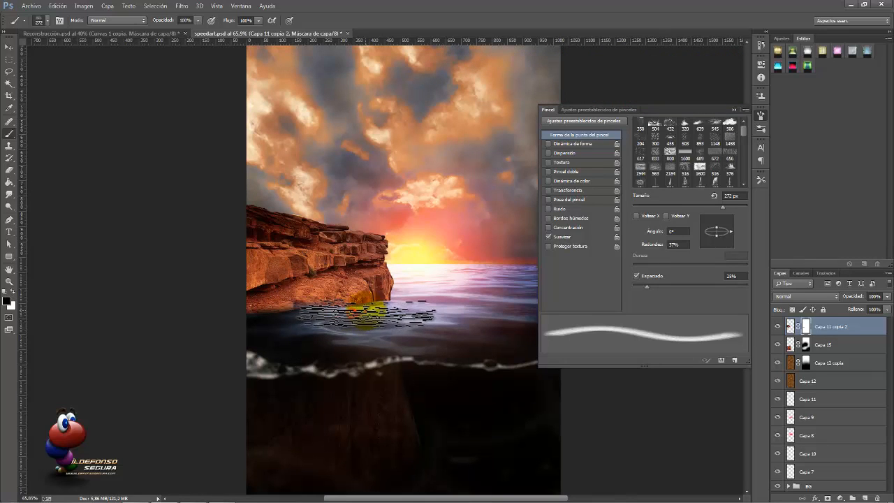
pyautogui.click(367, 312)
pyautogui.click(406, 302)
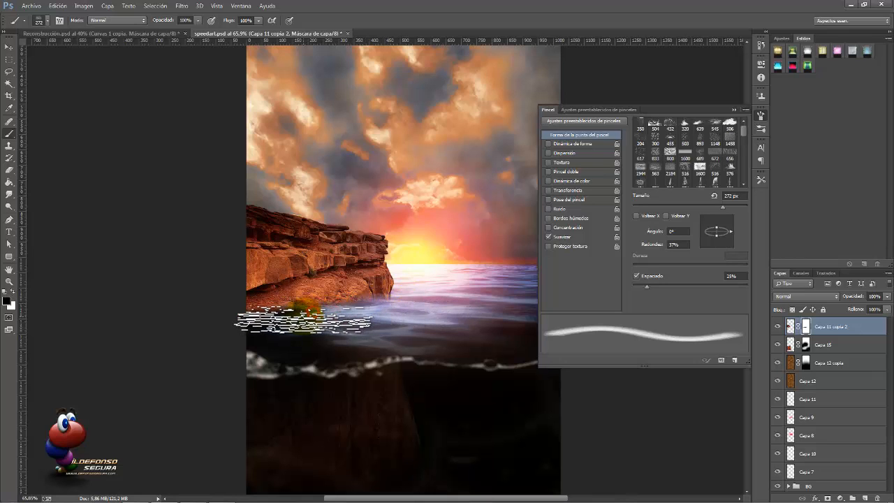
pyautogui.click(303, 317)
pyautogui.click(734, 107)
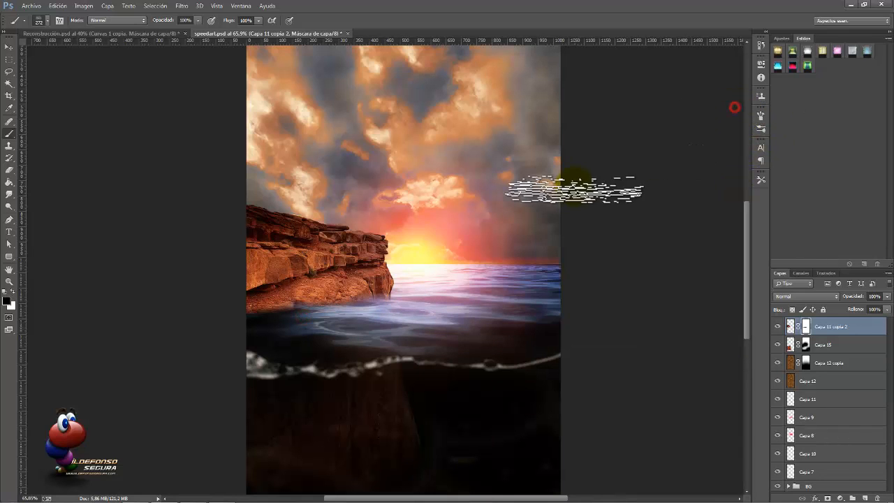
# Step: Add a Hue/Saturation adjustment with saturation -26 above the upper cliff layer and clip it to that layer
pyautogui.scroll(-4, 576, 187)
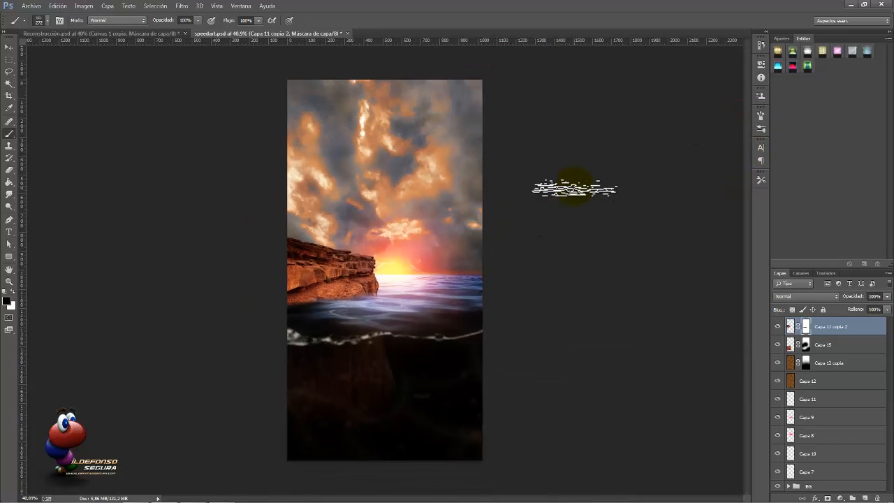
pyautogui.click(790, 326)
pyautogui.click(840, 498)
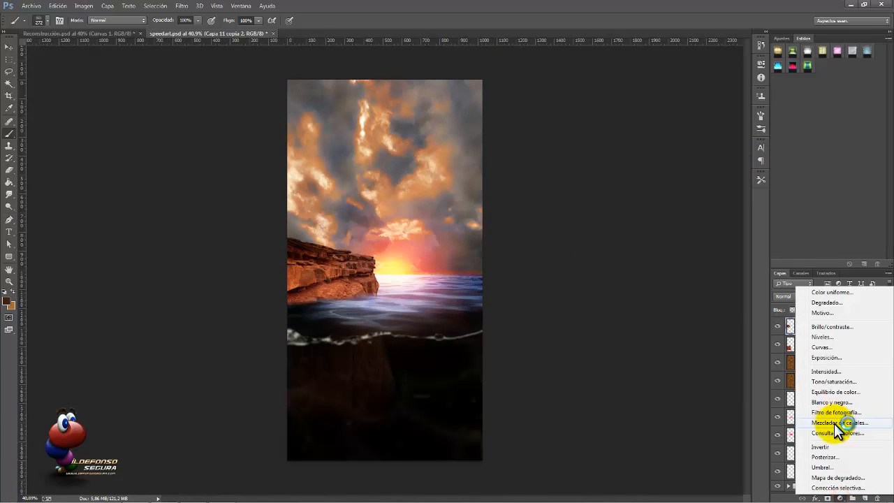
pyautogui.click(842, 382)
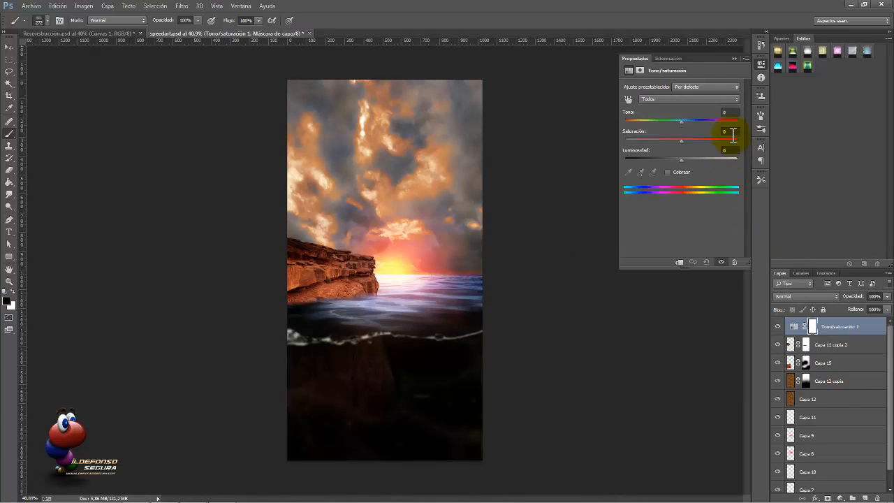
pyautogui.write('-26')
pyautogui.press('Return')
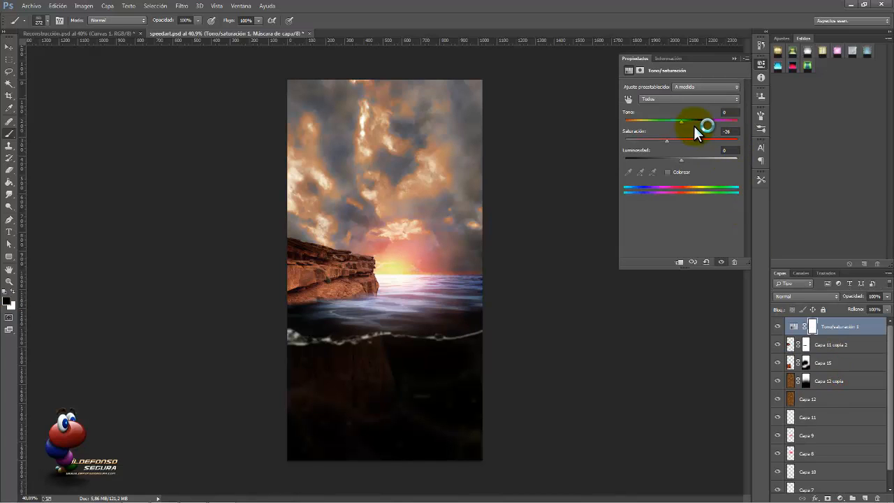
pyautogui.click(678, 262)
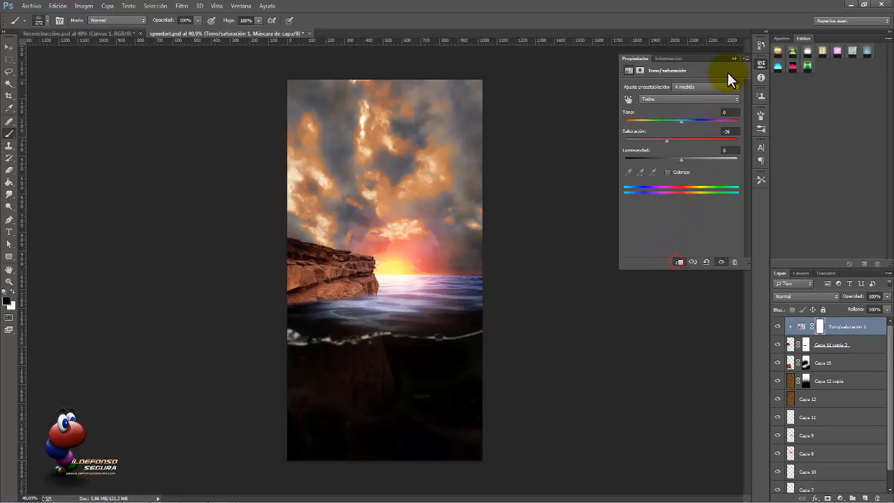
pyautogui.click(737, 58)
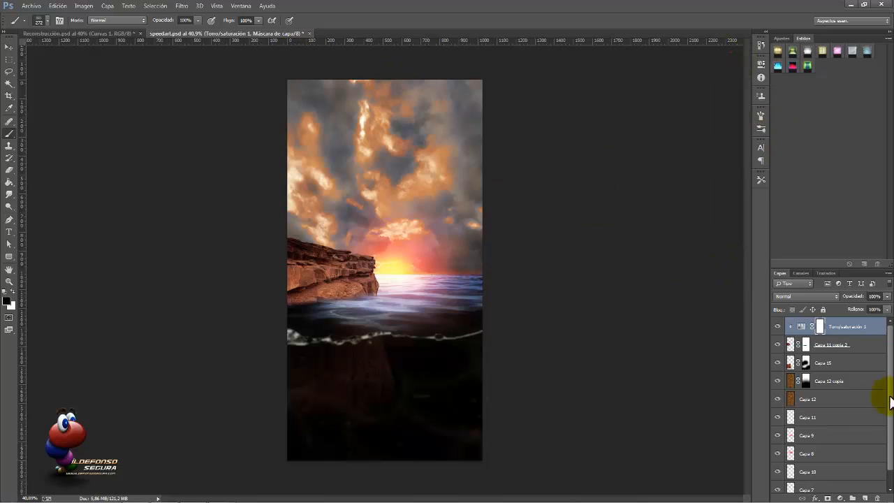
# Step: Add a darkening Curves adjustment with a point at input 129, output 67, and set it to Multiply (Multiplicar) at 55% opacity
pyautogui.click(841, 497)
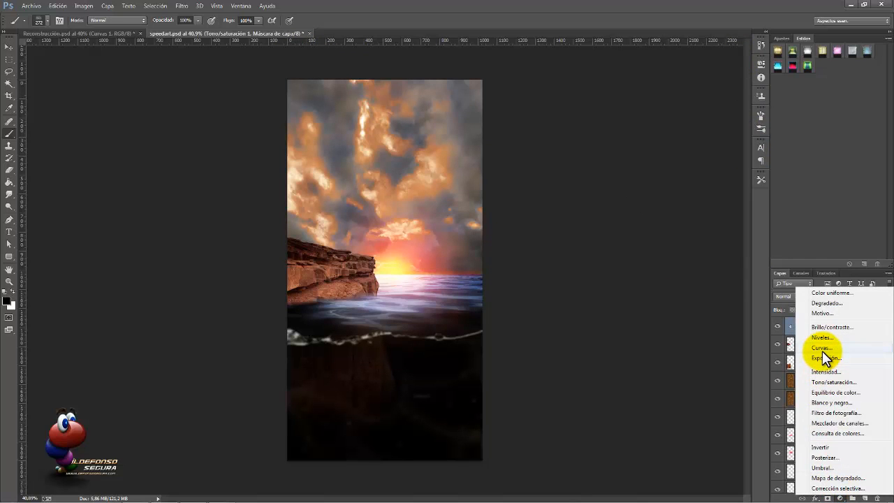
pyautogui.click(821, 348)
pyautogui.moveTo(679, 168); pyautogui.dragTo(690, 176)
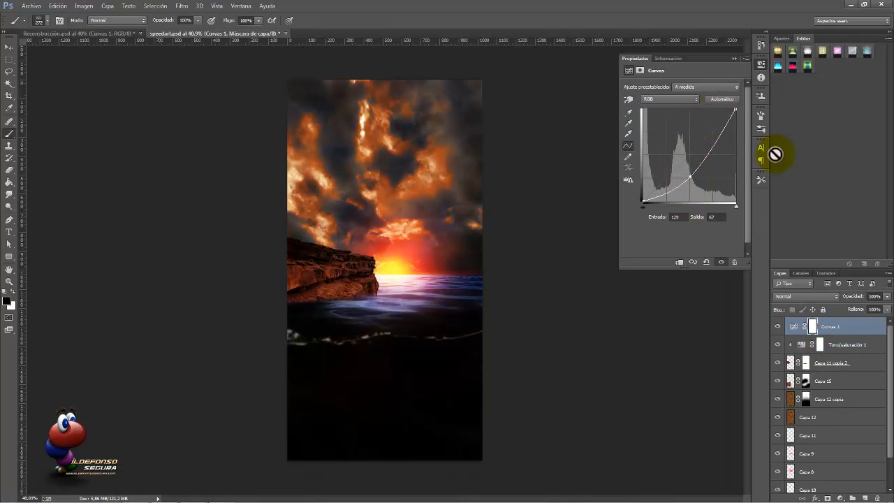
pyautogui.click(824, 298)
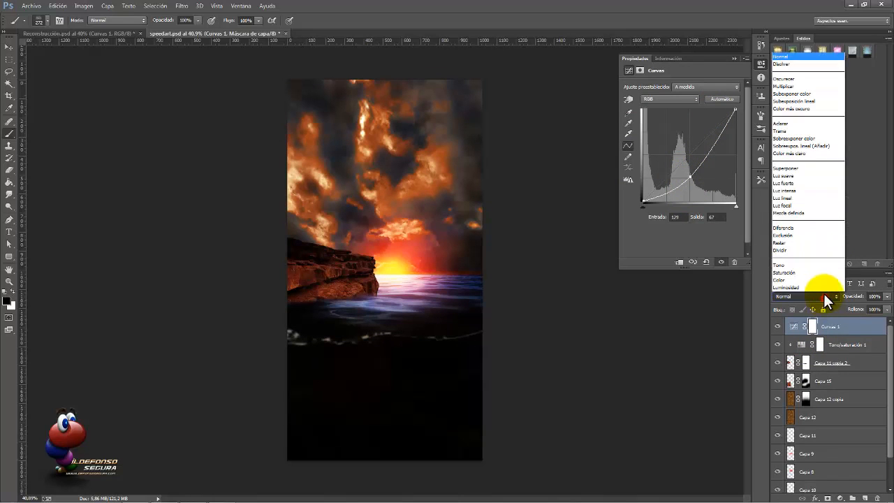
pyautogui.click(788, 87)
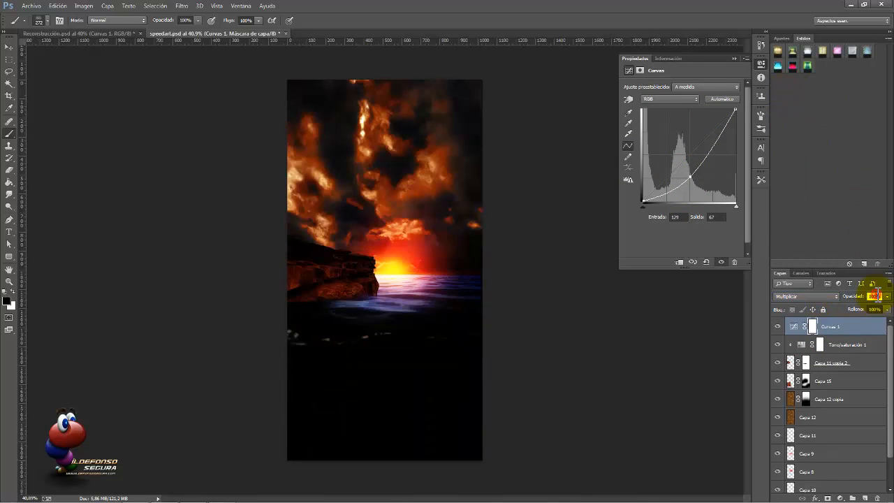
pyautogui.write('55')
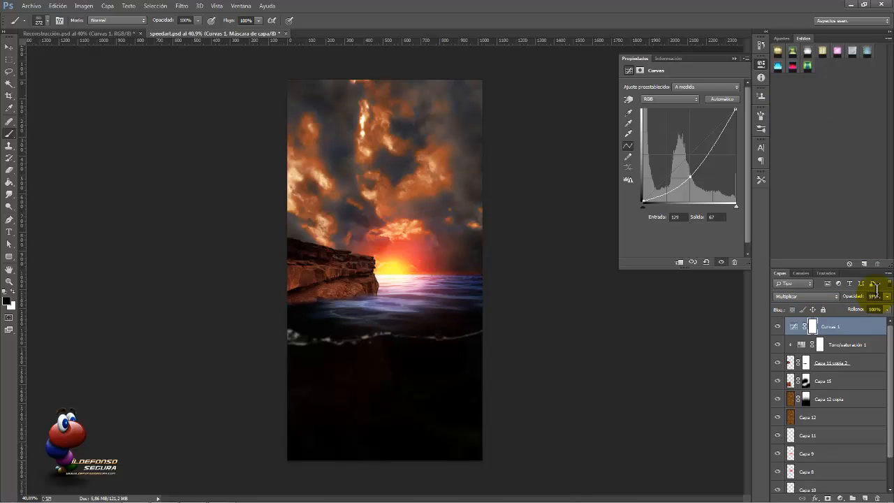
# Step: Delete the Curves layer's mask and clip the adjustment to the upper cliff layer
pyautogui.rightClick(811, 328)
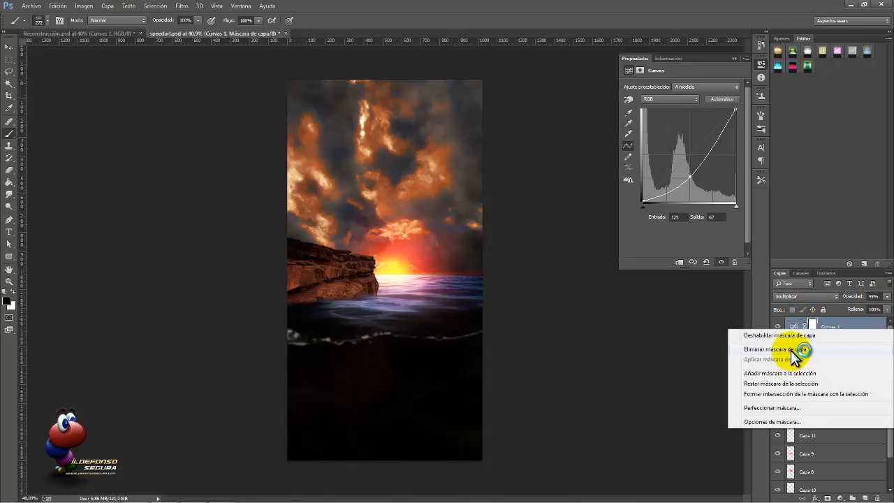
pyautogui.click(797, 347)
pyautogui.click(679, 264)
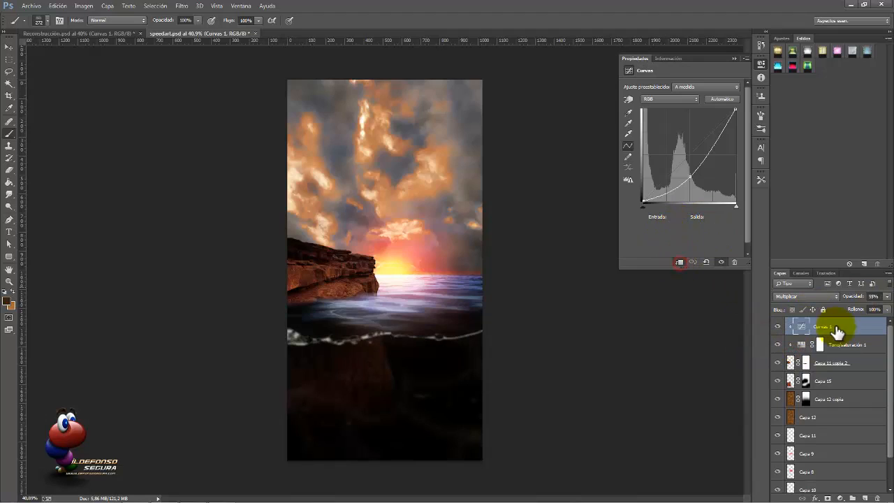
# Step: Select the image's shadows (Sombras) with Color Range and add the selection as the Curves layer's mask
pyautogui.click(169, 8)
pyautogui.click(168, 94)
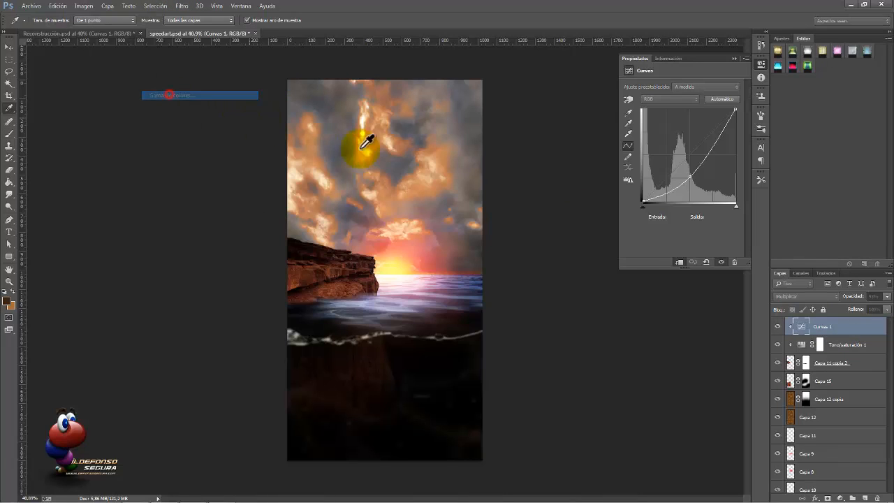
pyautogui.click(535, 152)
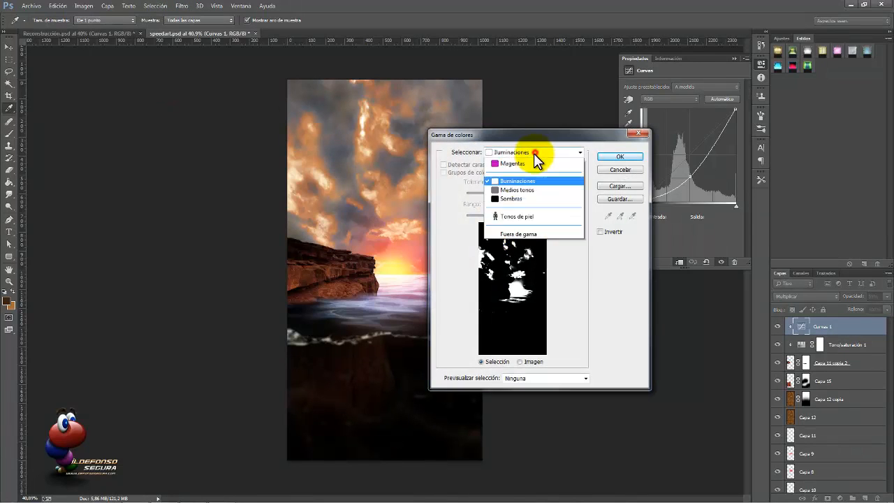
pyautogui.click(520, 258)
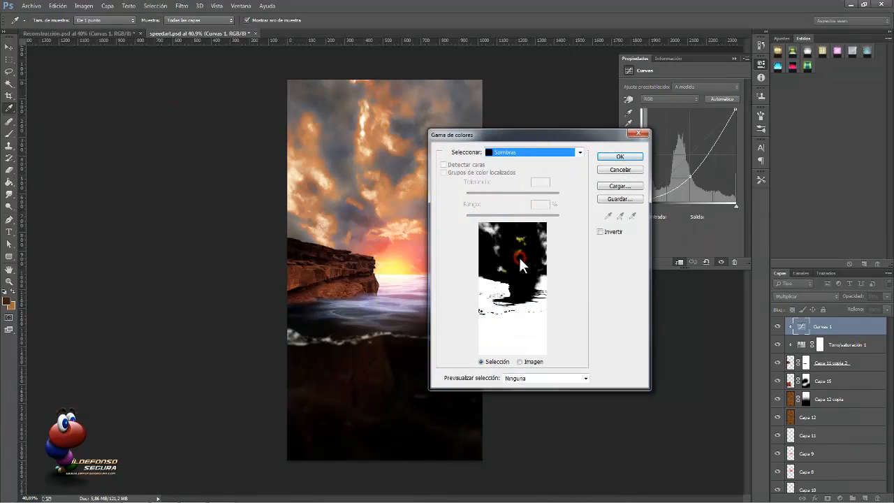
pyautogui.click(619, 158)
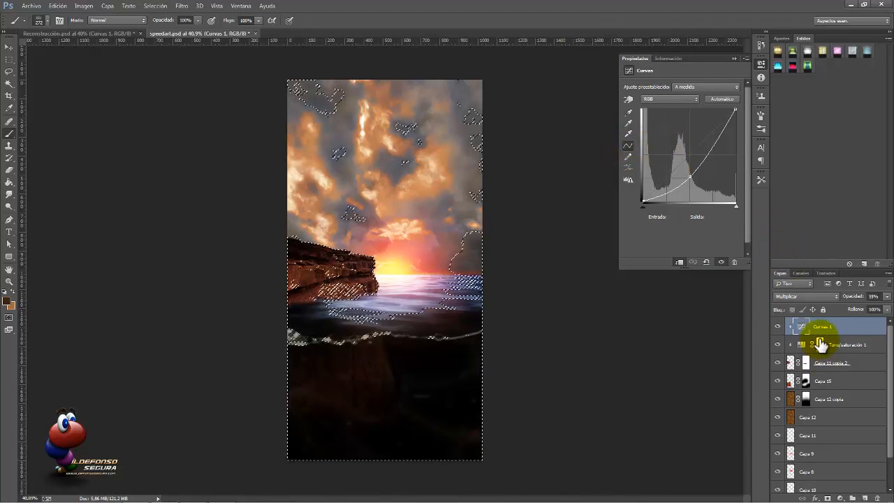
pyautogui.click(829, 498)
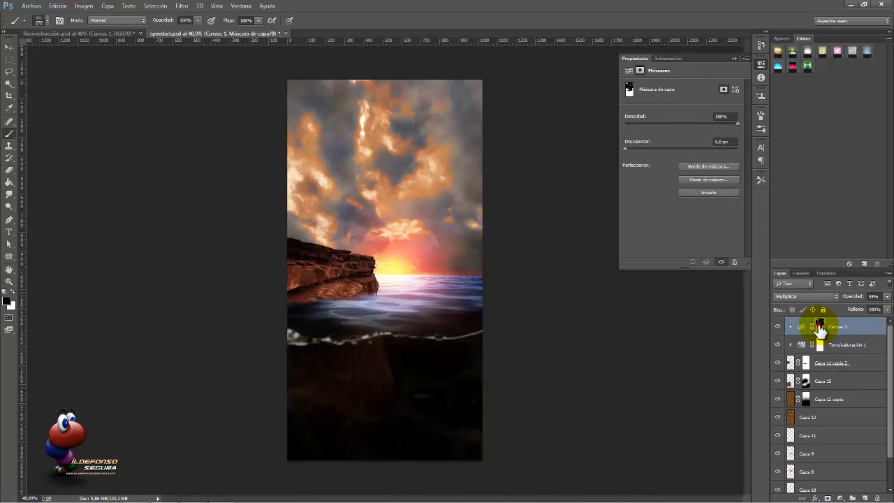
# Step: Duplicate the masked Curves layer, clip the copy to the cliff, and set it to Screen (Trama) at 70% opacity
pyautogui.keyDown('alt'); pyautogui.click(820, 328); pyautogui.keyUp('alt')
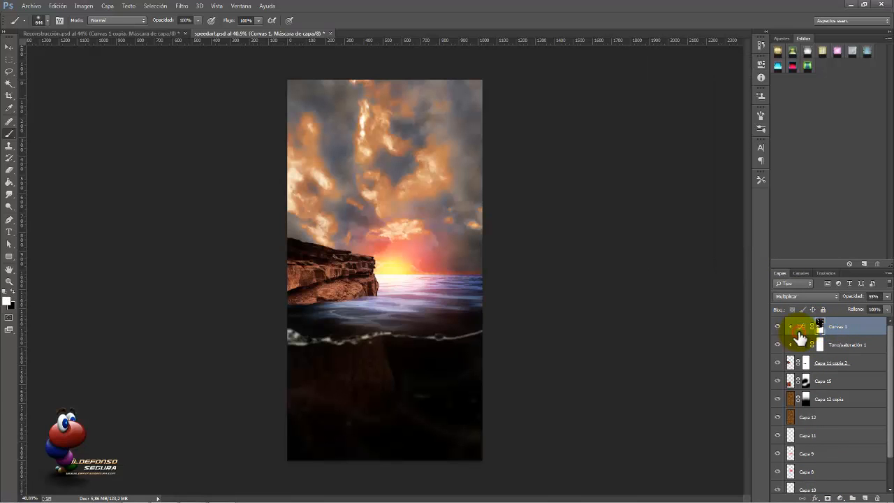
pyautogui.hotkey('ctrl', 'j')
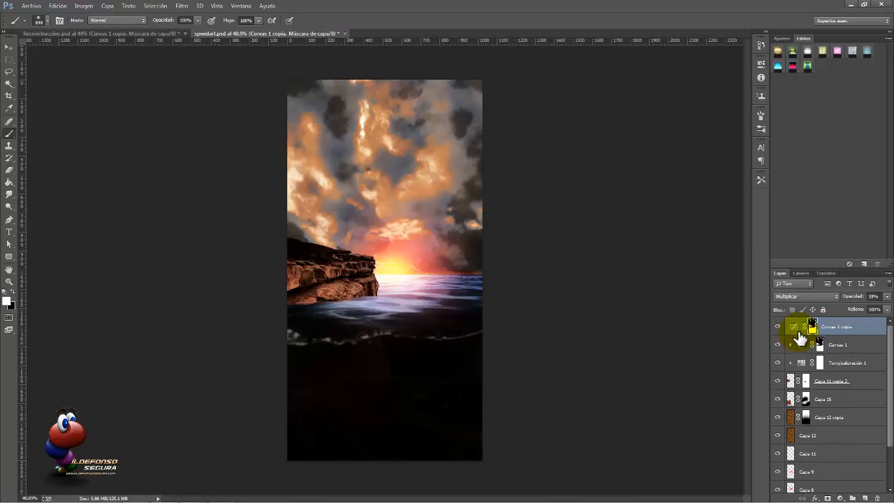
pyautogui.hotkey('ctrl', 'alt', 'g')
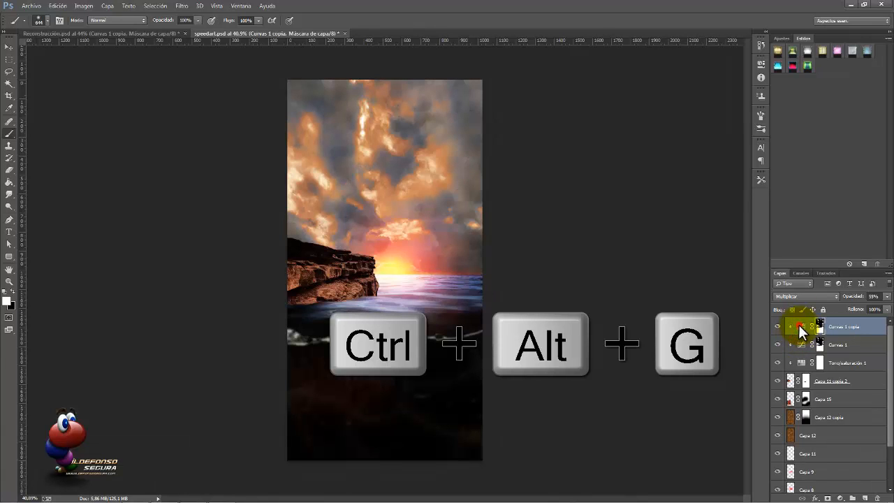
pyautogui.click(800, 327)
pyautogui.click(806, 297)
pyautogui.click(782, 130)
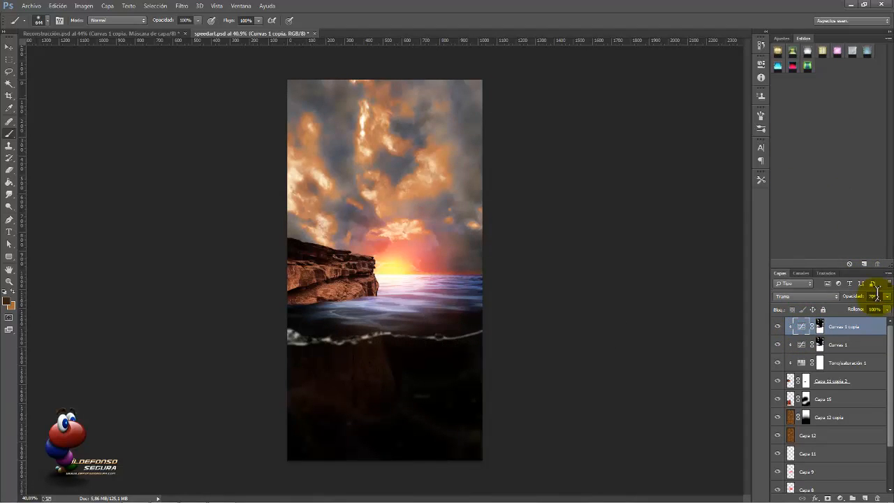
# Step: Reshape the duplicate Curves adjustment into a brightening curve with its point at input 53, output 131
pyautogui.doubleClick(804, 327)
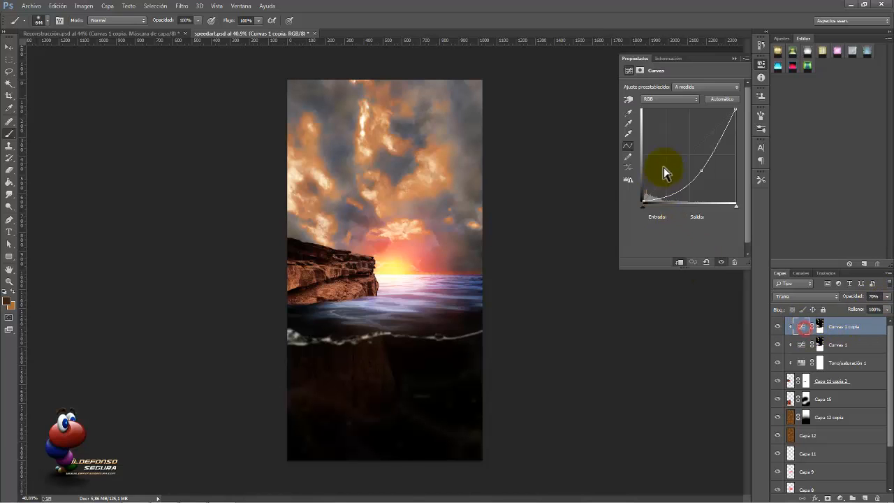
pyautogui.moveTo(693, 170); pyautogui.dragTo(667, 157)
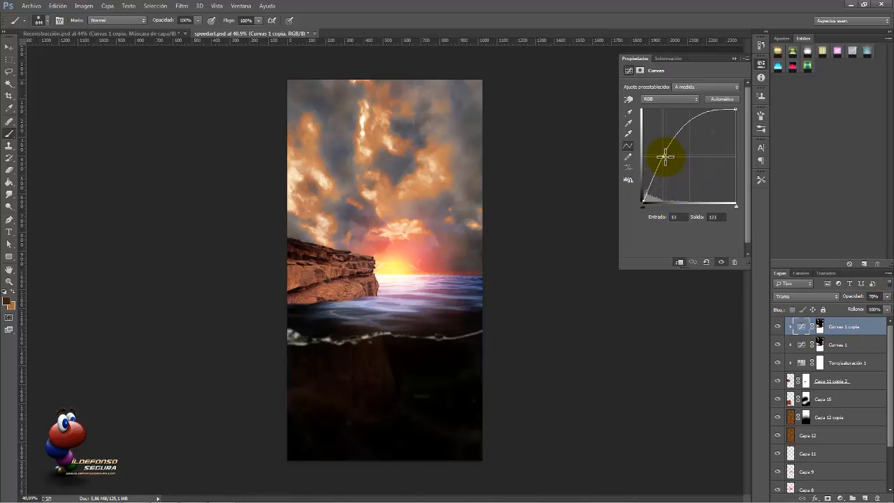
pyautogui.click(732, 59)
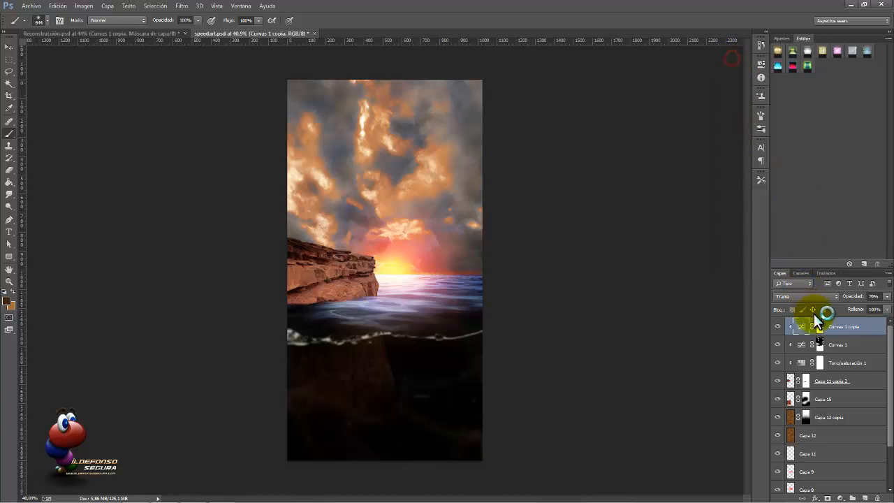
# Step: Replace the duplicate Curves layer's mask with an inverted copy of the original Curves layer's mask
pyautogui.rightClick(817, 325)
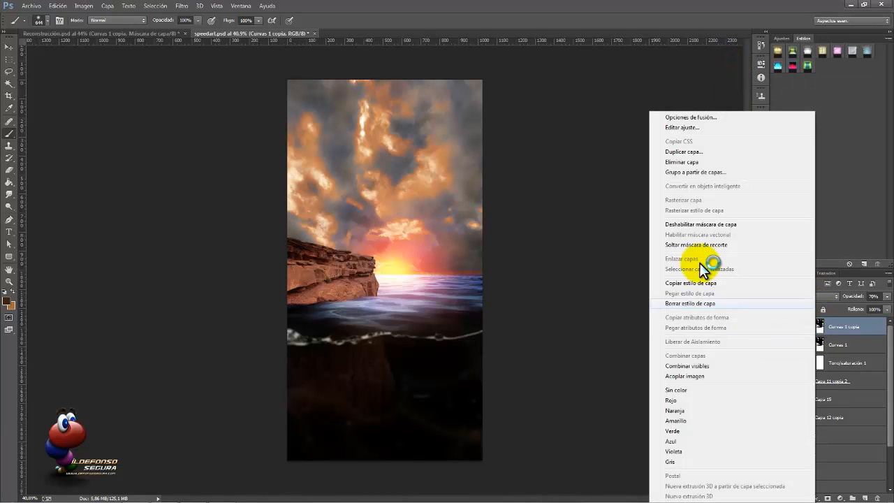
pyautogui.click(823, 326)
pyautogui.rightClick(820, 327)
pyautogui.click(767, 345)
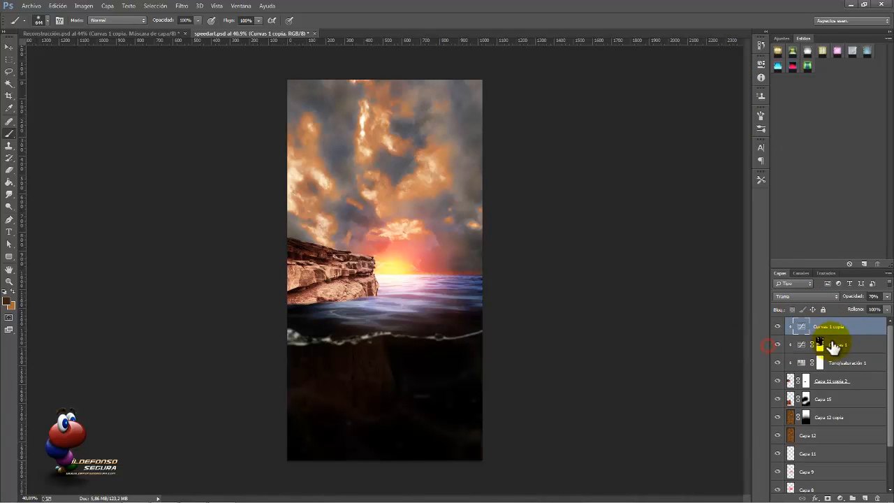
pyautogui.moveTo(818, 345)
pyautogui.mouseDown()
pyautogui.moveTo(818, 320)
pyautogui.moveTo(821, 334)
pyautogui.mouseUp()
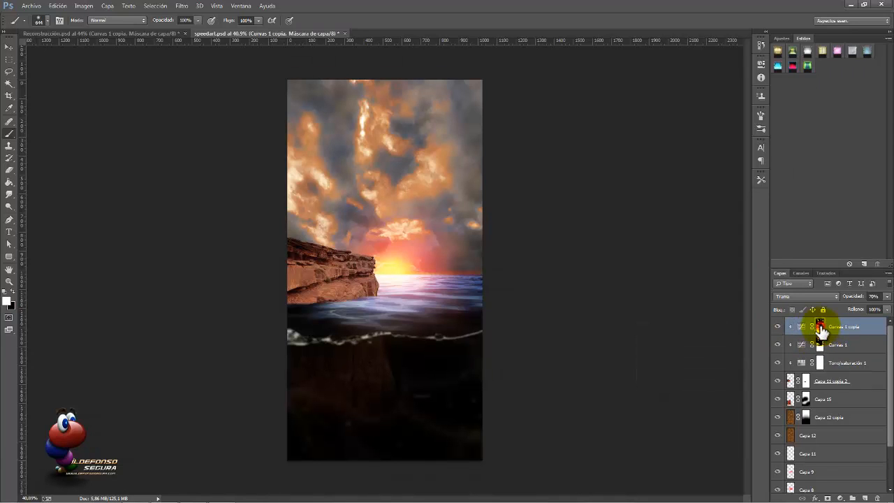
pyautogui.hotkey('ctrl', 'i')
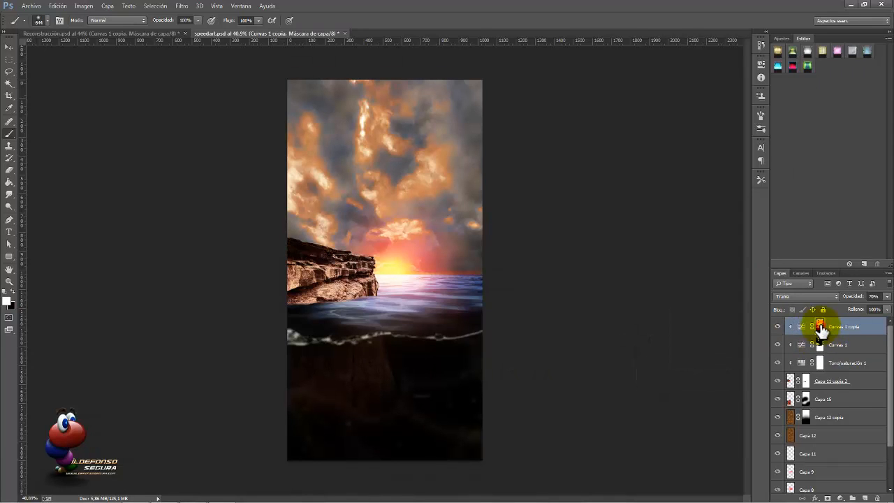
# Step: Enlarge the soft brush and paint over the cliff on the duplicate Curves layer's mask
pyautogui.moveTo(352, 264)
pyautogui.mouseDown()
pyautogui.moveTo(366, 275)
pyautogui.moveTo(366, 263)
pyautogui.mouseUp()
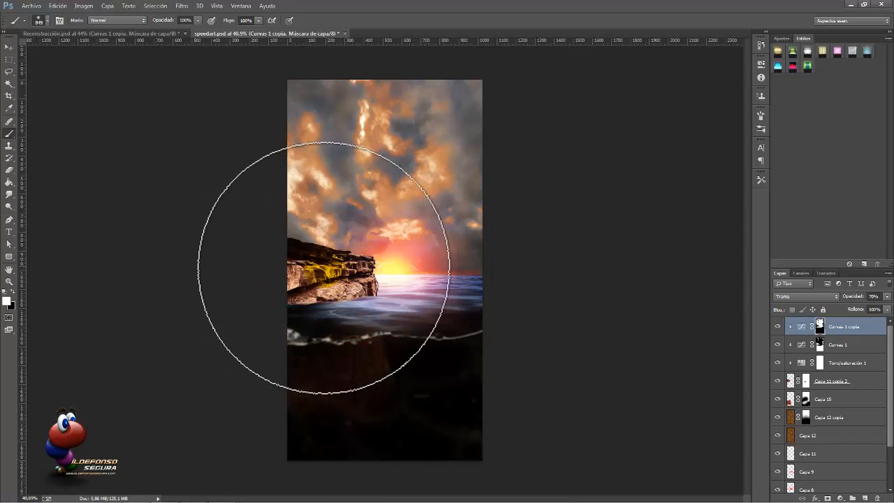
pyautogui.moveTo(262, 272)
pyautogui.mouseDown()
pyautogui.moveTo(385, 279)
pyautogui.moveTo(298, 250)
pyautogui.moveTo(408, 254)
pyautogui.moveTo(360, 189)
pyautogui.moveTo(403, 227)
pyautogui.moveTo(491, 255)
pyautogui.moveTo(692, 198)
pyautogui.moveTo(710, 176)
pyautogui.mouseUp()
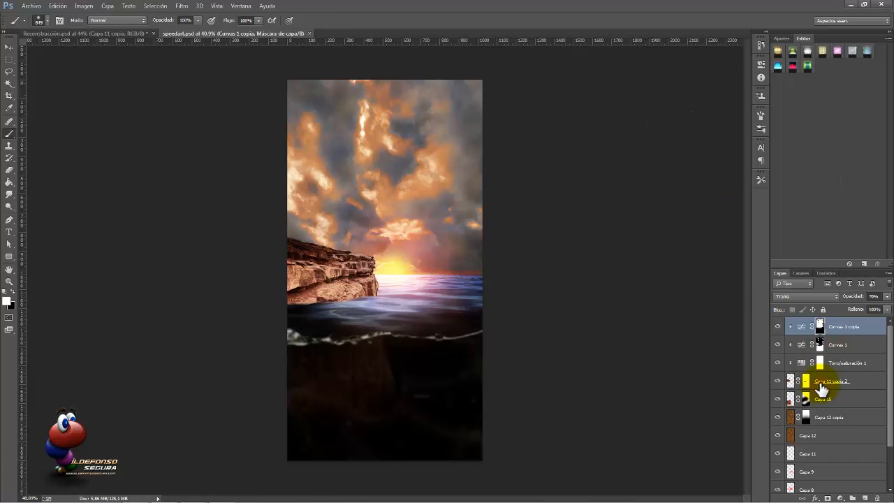
# Step: Place a desaturated duplicate of the upper cliff layer, without its layer mask, above the Curves adjustments
pyautogui.click(822, 384)
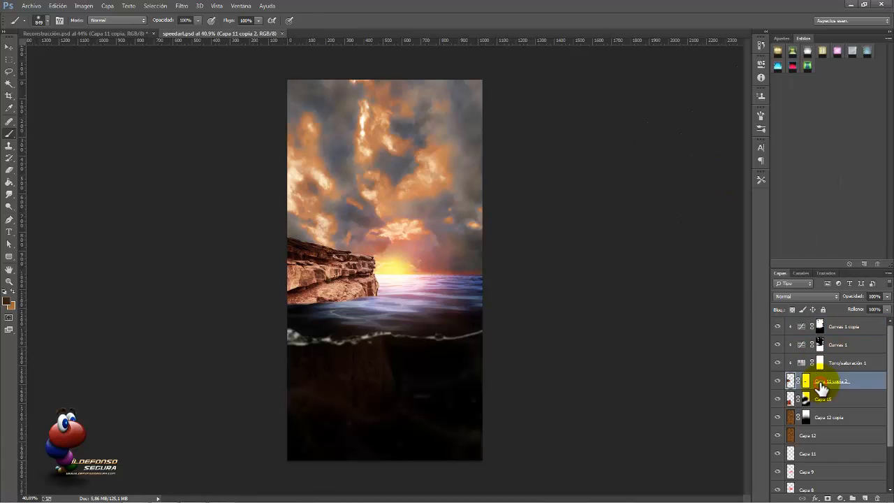
pyautogui.moveTo(817, 394); pyautogui.dragTo(804, 328)
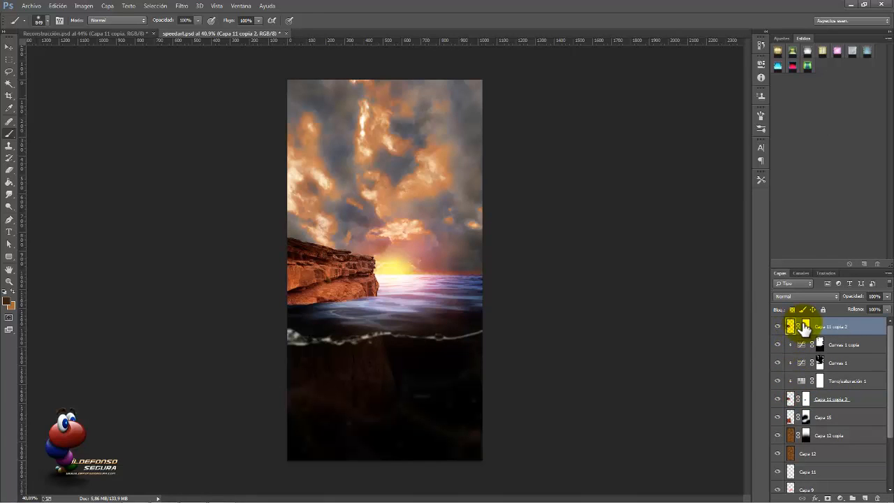
pyautogui.hotkey('ctrl', 'shift', 'u')
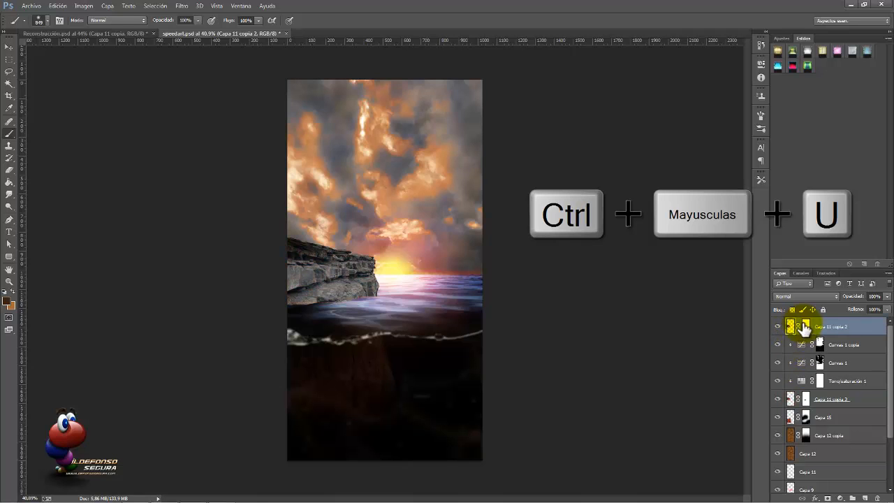
pyautogui.rightClick(806, 326)
pyautogui.click(787, 347)
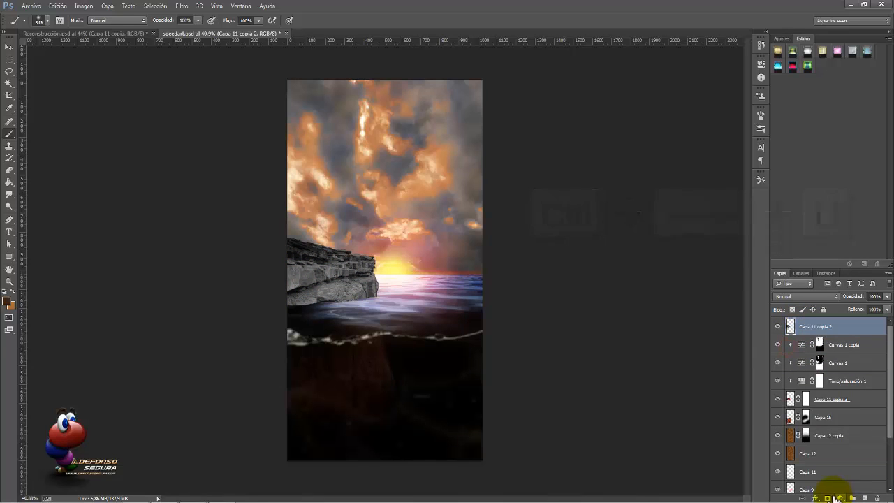
# Step: Add a layer mask to the desaturated cliff copy and set its blend mode to Multiply (Multiplicar)
pyautogui.click(830, 498)
pyautogui.click(813, 296)
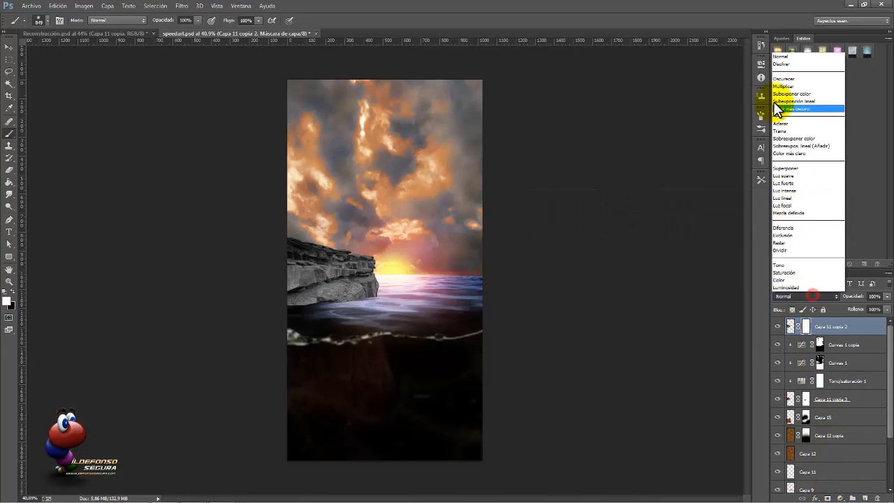
pyautogui.click(785, 89)
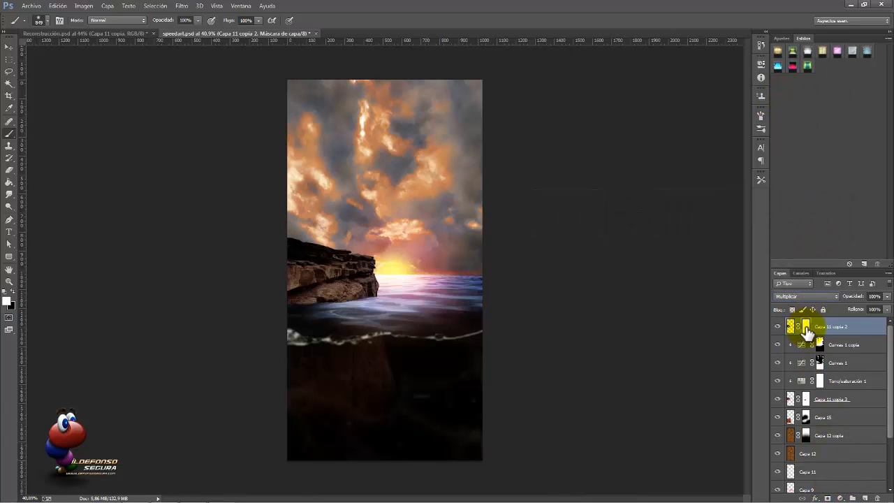
# Step: Paint black on the desaturated cliff copy's mask with a soft brush, reduced to 100 px, over the cliff's lit rock faces
pyautogui.keyDown('alt'); pyautogui.click(807, 328); pyautogui.keyUp('alt')
pyautogui.moveTo(365, 278); pyautogui.dragTo(308, 284)
pyautogui.keyDown('alt'); pyautogui.click(806, 329); pyautogui.keyUp('alt')
pyautogui.press('x')
pyautogui.scroll(4, 340, 274)
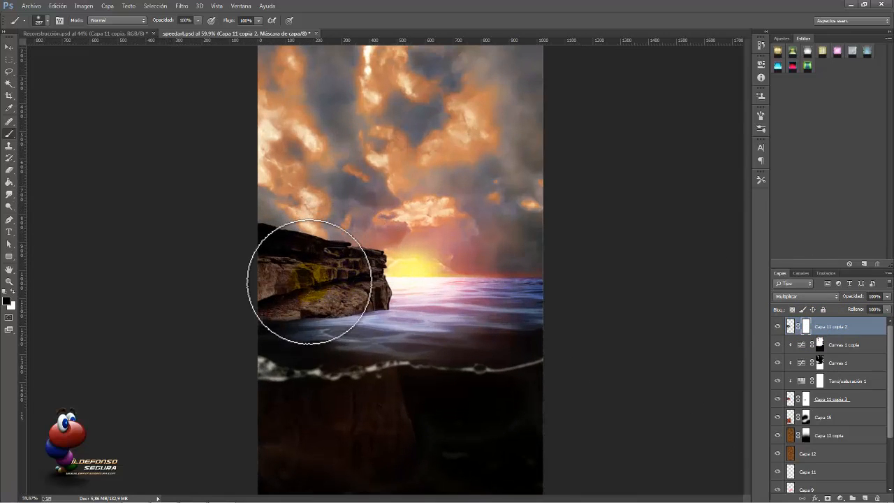
pyautogui.moveTo(310, 282); pyautogui.dragTo(280, 279)
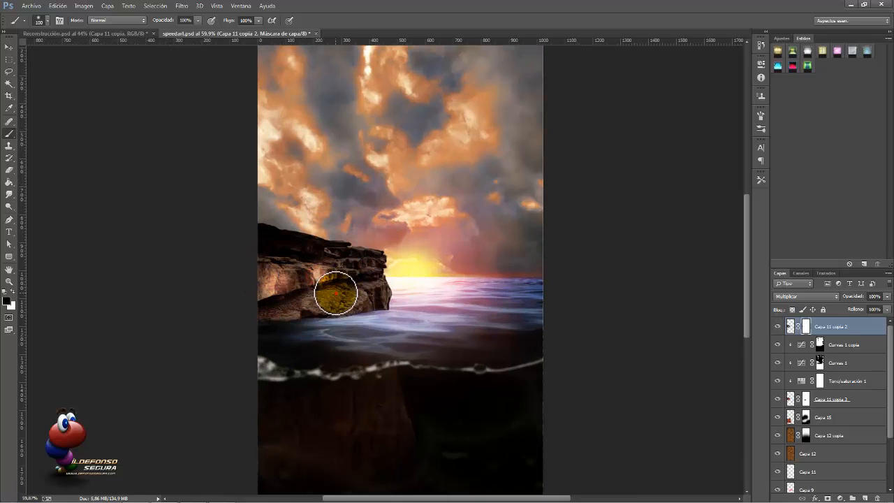
pyautogui.moveTo(336, 293)
pyautogui.mouseDown()
pyautogui.moveTo(331, 306)
pyautogui.moveTo(299, 311)
pyautogui.moveTo(303, 305)
pyautogui.mouseUp()
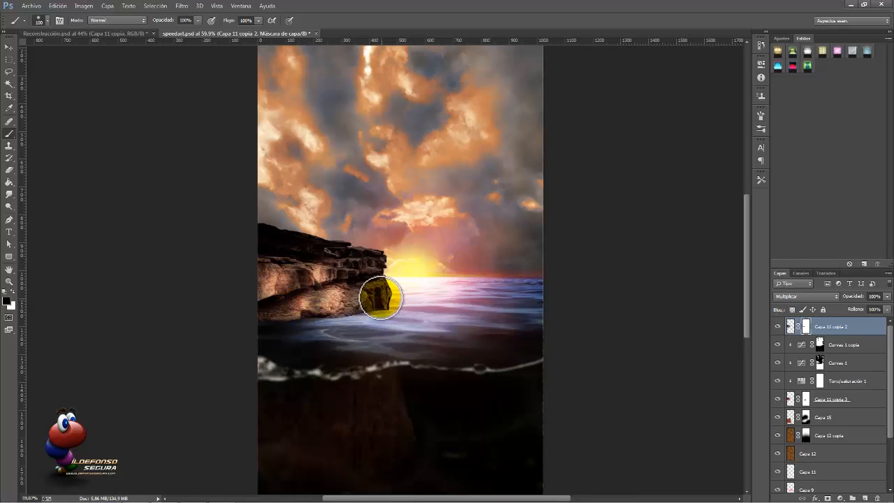
pyautogui.moveTo(371, 301); pyautogui.dragTo(357, 263)
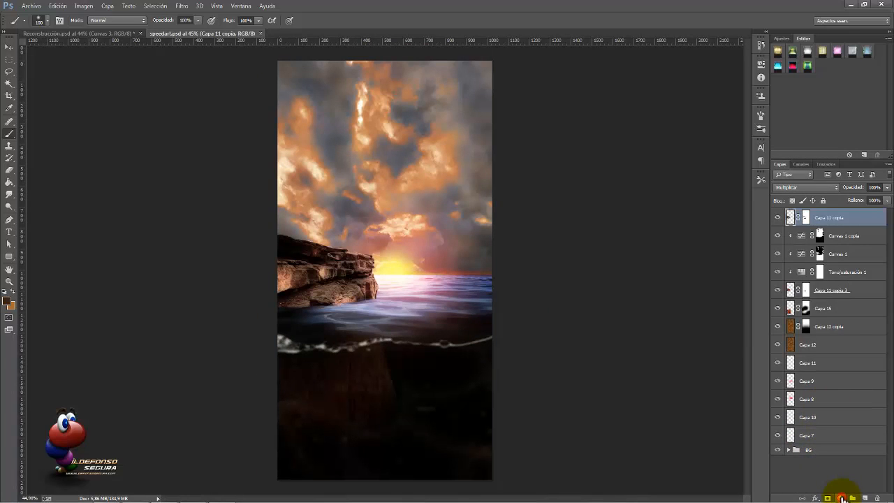
# Step: Add a Curves adjustment with an S-shaped RGB curve, lower point at input 99, output 73, clipped to the cliff copy
pyautogui.click(841, 498)
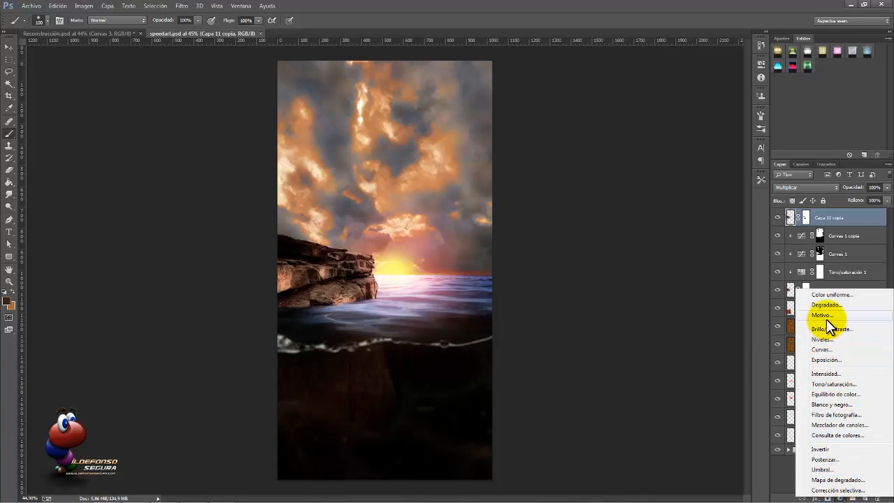
pyautogui.click(827, 341)
pyautogui.click(827, 351)
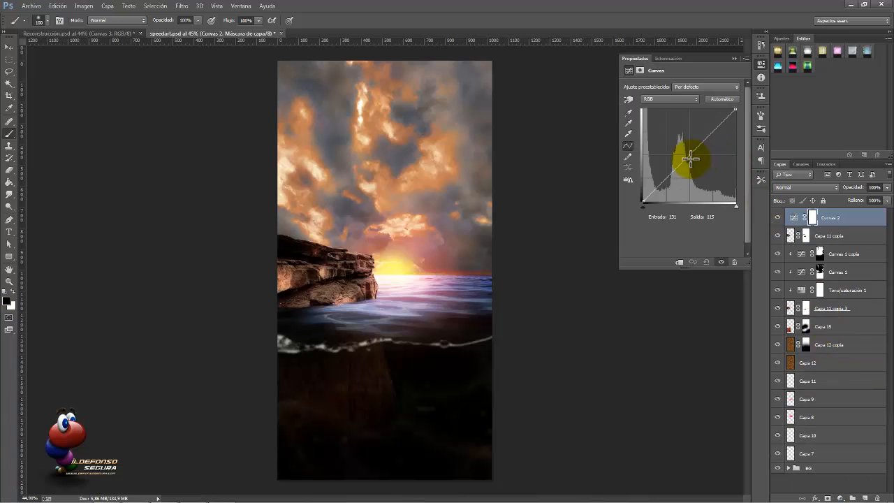
pyautogui.moveTo(674, 171); pyautogui.dragTo(696, 143)
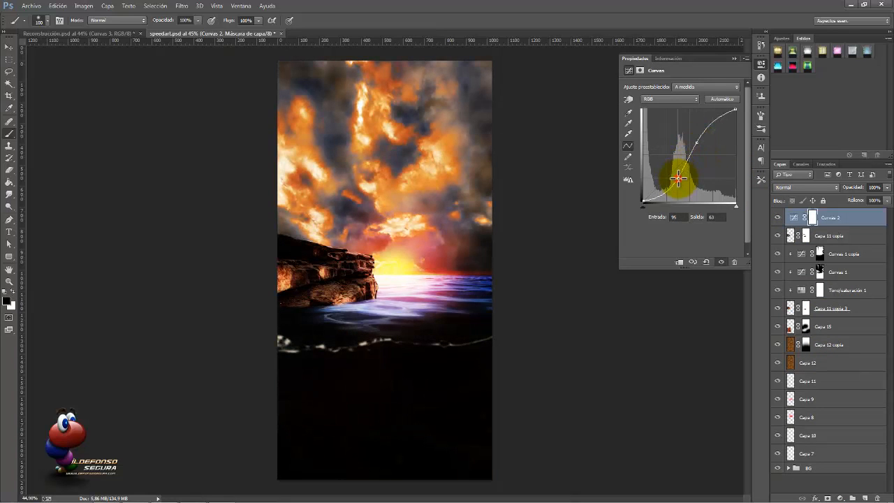
pyautogui.moveTo(678, 179); pyautogui.dragTo(678, 173)
pyautogui.click(679, 263)
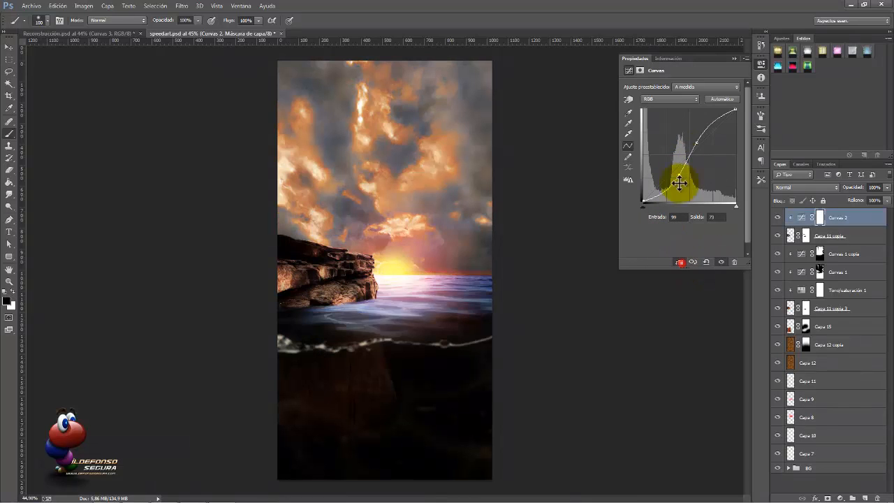
# Step: Lower the new Curves adjustment's red channel to input 147, output 104, and its blue channel to input 136, output 83
pyautogui.click(675, 100)
pyautogui.click(672, 117)
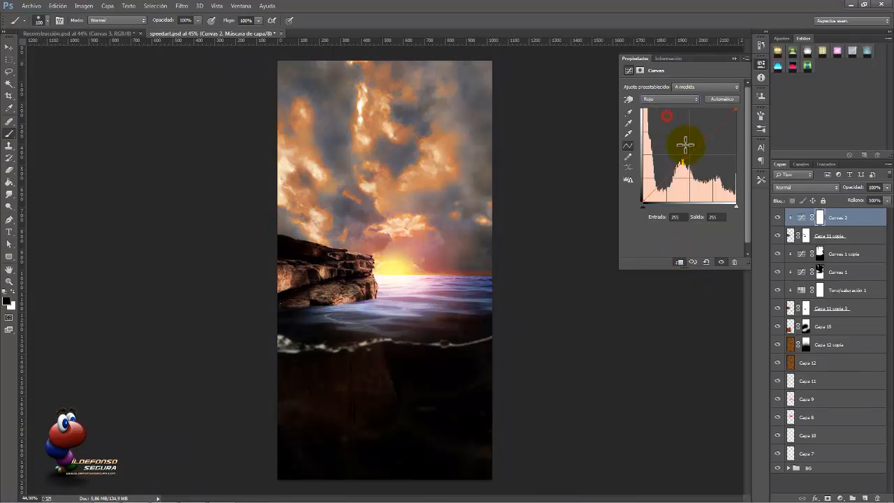
pyautogui.click(672, 100)
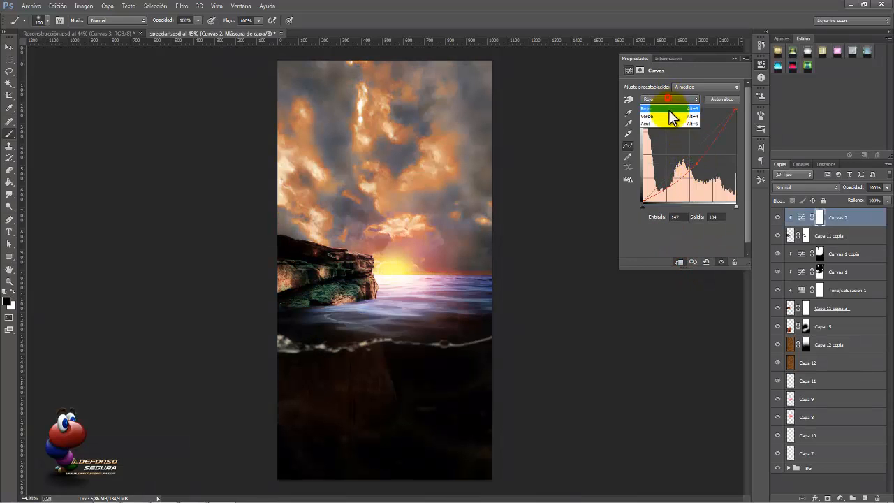
pyautogui.click(675, 127)
pyautogui.click(661, 105)
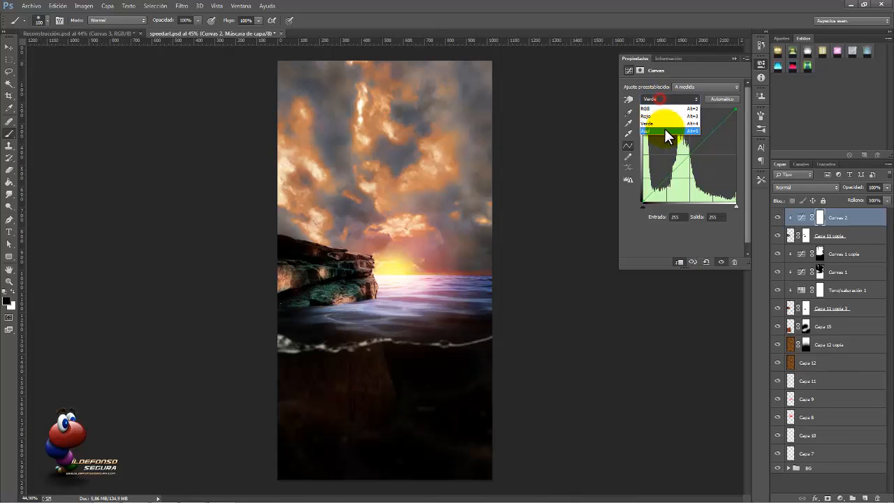
pyautogui.click(664, 129)
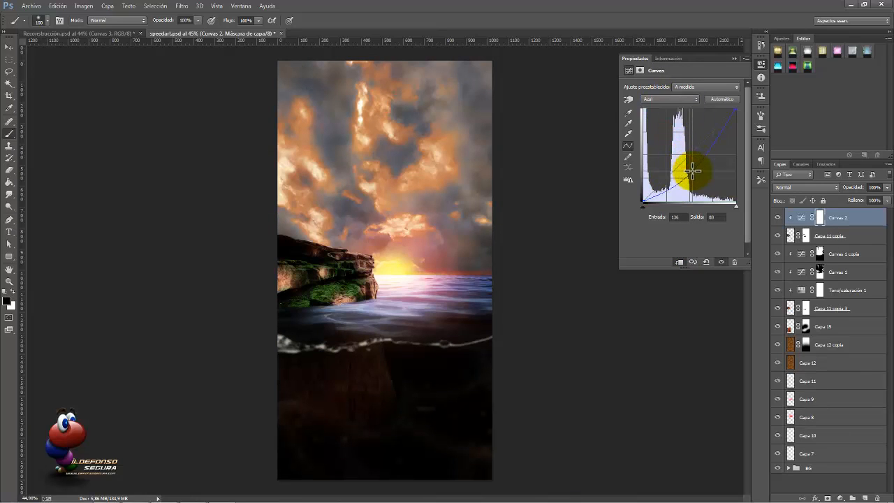
# Step: Set the clipped Curves layer to Multiply (Multiplicar) at 70% opacity and close its properties
pyautogui.click(790, 188)
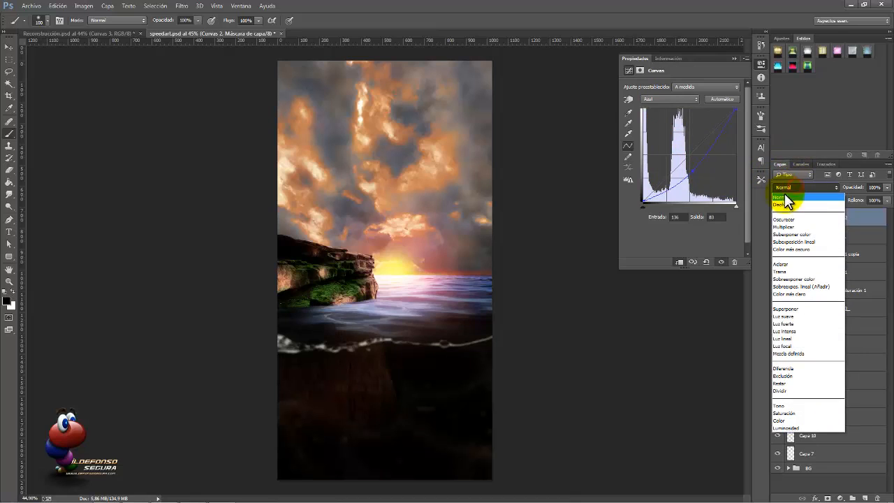
pyautogui.click(795, 229)
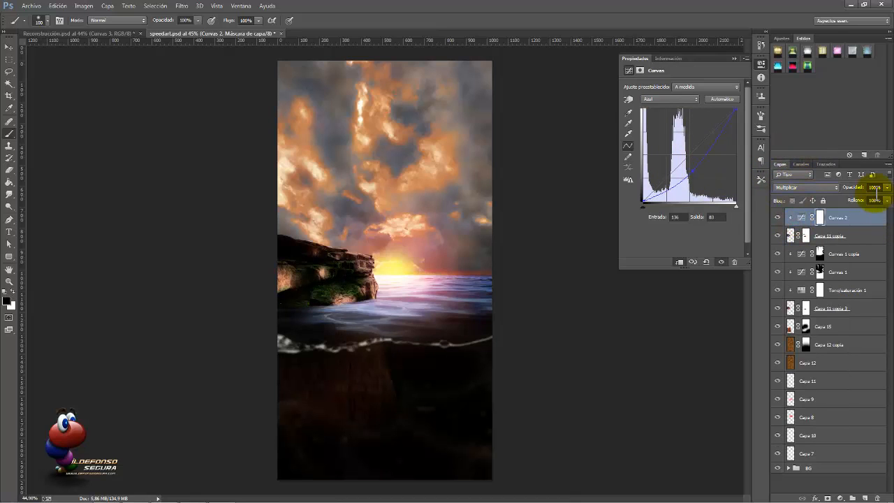
pyautogui.write('50')
pyautogui.press('Return')
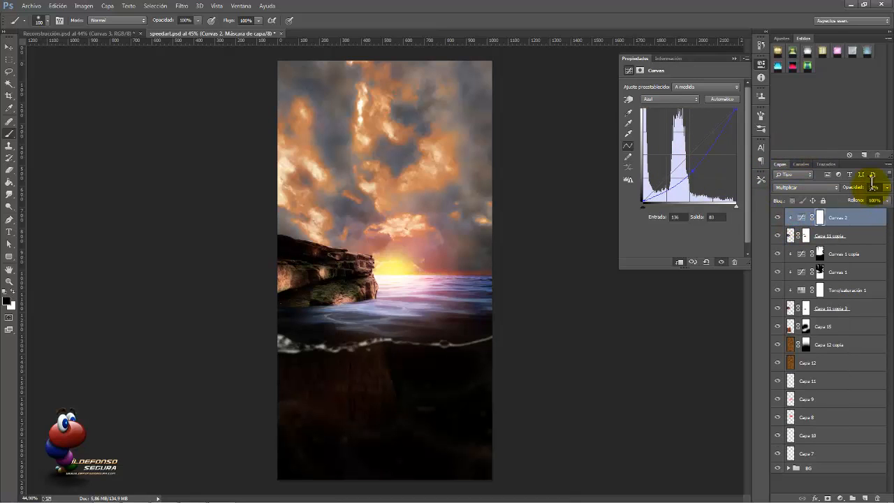
pyautogui.click(733, 59)
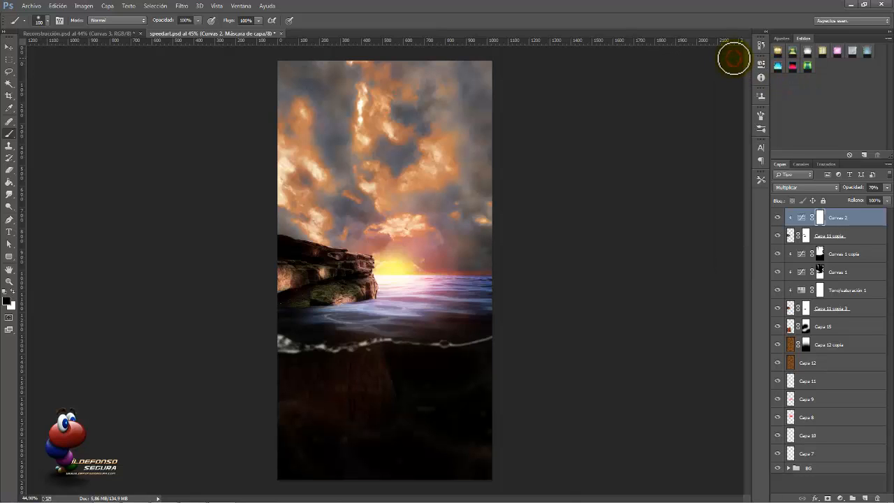
# Step: Add a new layer above the clipped Curves adjustment and load the Bde Agua brush set in place of the current brushes
pyautogui.moveTo(803, 225); pyautogui.dragTo(869, 494)
pyautogui.click(866, 498)
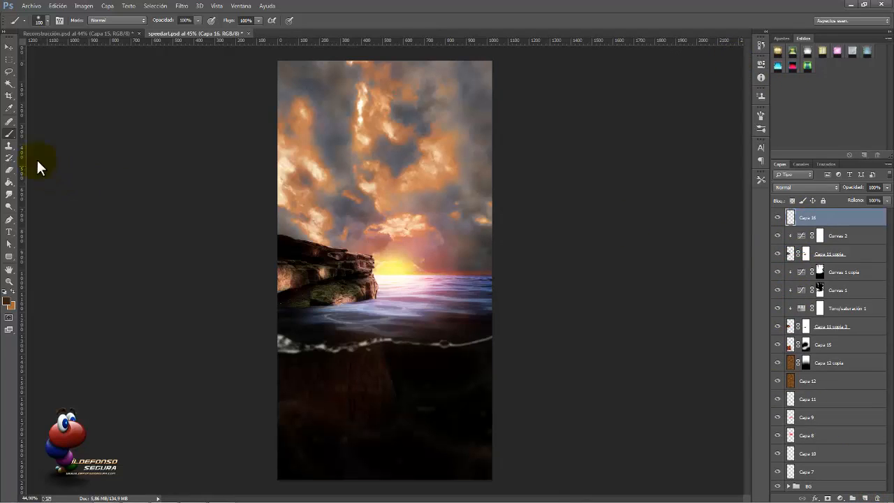
pyautogui.click(46, 21)
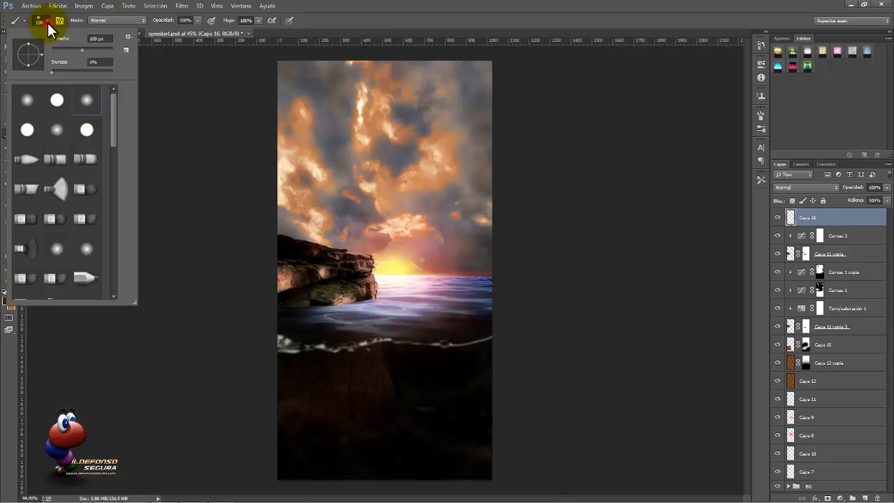
pyautogui.click(126, 49)
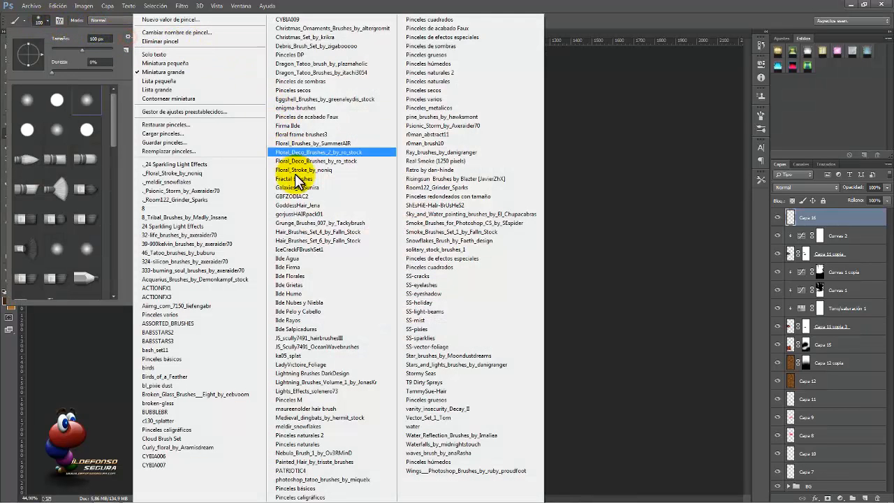
pyautogui.click(299, 258)
pyautogui.click(402, 192)
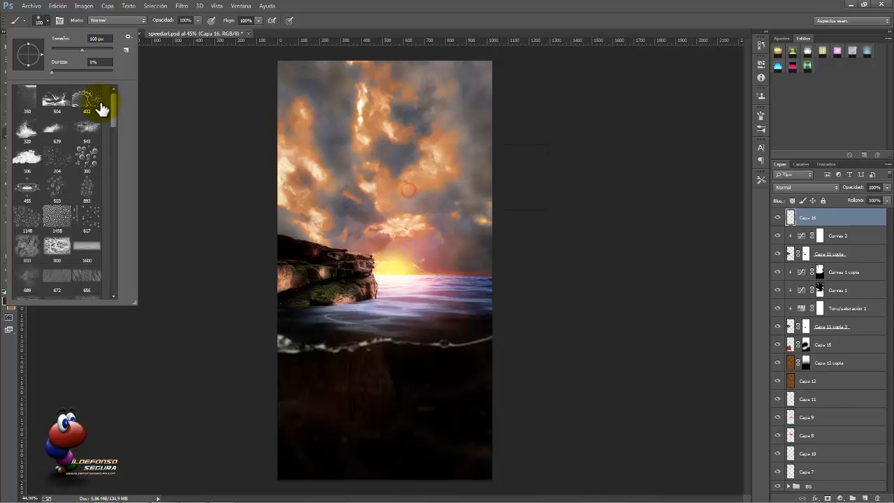
# Step: Choose the 545 px splash brush, resize it to 256 px and set the foreground colour to dark green 323523
pyautogui.click(90, 124)
pyautogui.moveTo(360, 241); pyautogui.dragTo(277, 259)
pyautogui.click(9, 302)
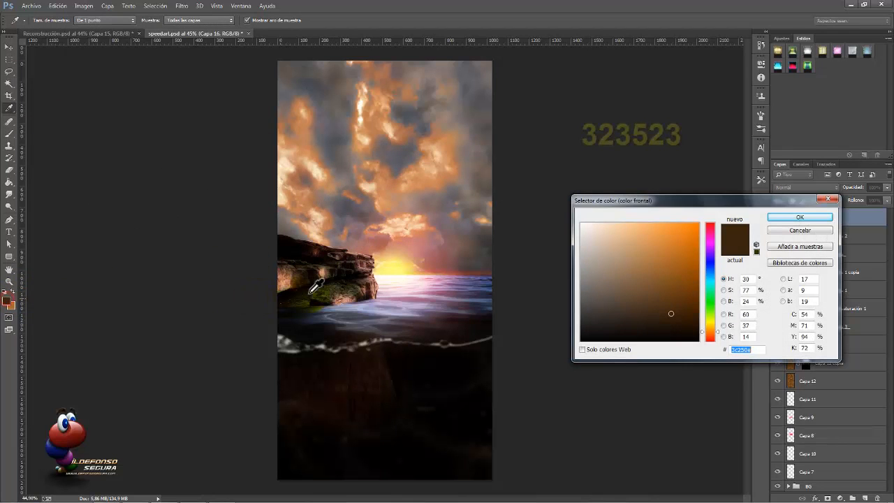
pyautogui.click(320, 292)
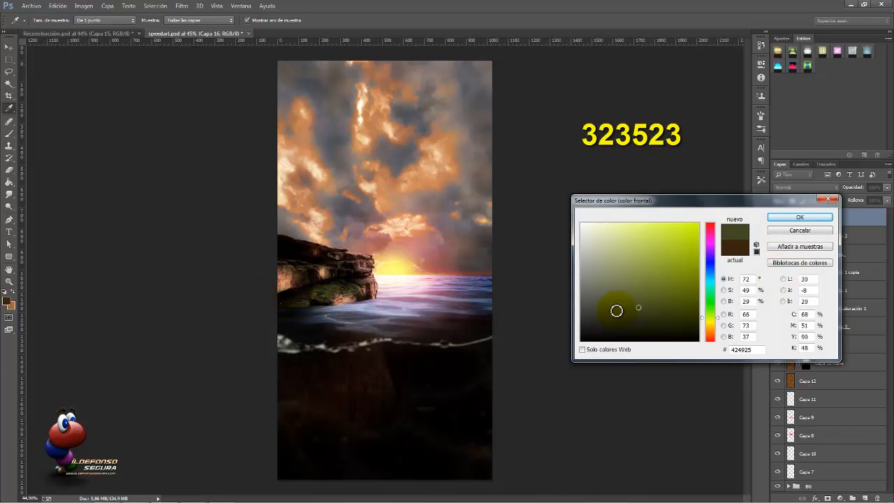
pyautogui.click(800, 217)
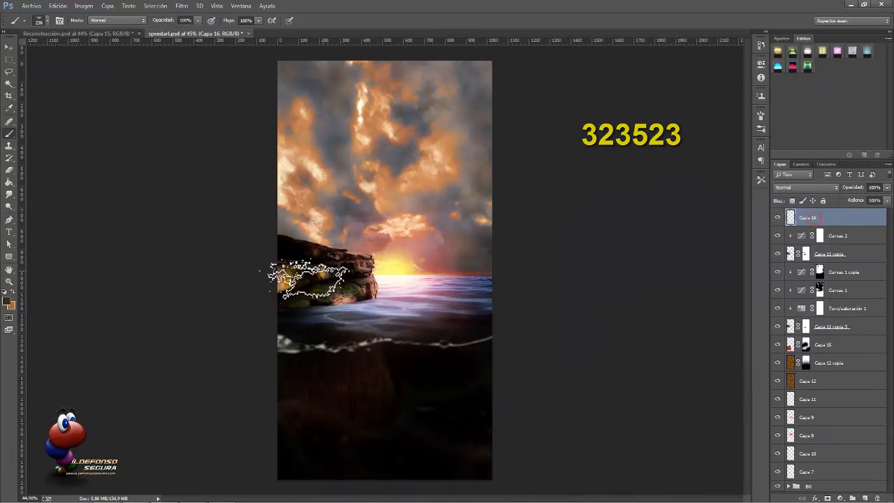
# Step: Stamp dark green splatters across the cliff on the new layer and set the layer to Multiply (Multiplicar)
pyautogui.click(296, 273)
pyautogui.click(318, 257)
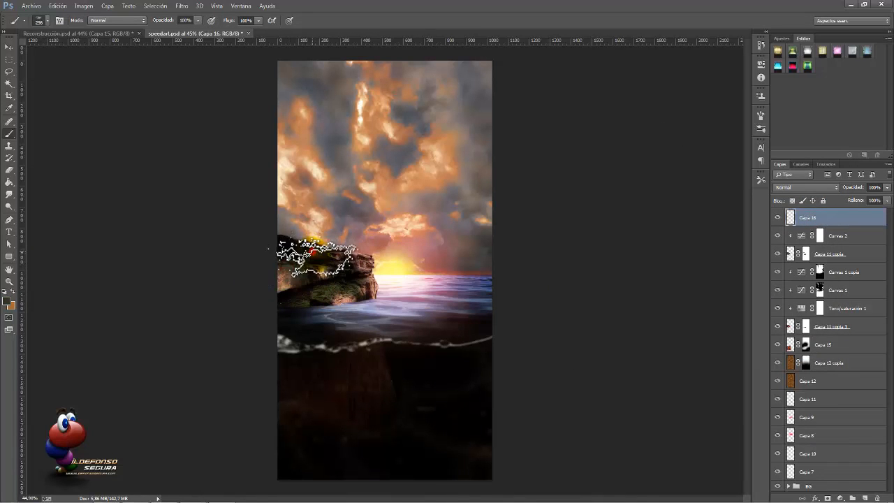
pyautogui.click(351, 281)
pyautogui.click(294, 290)
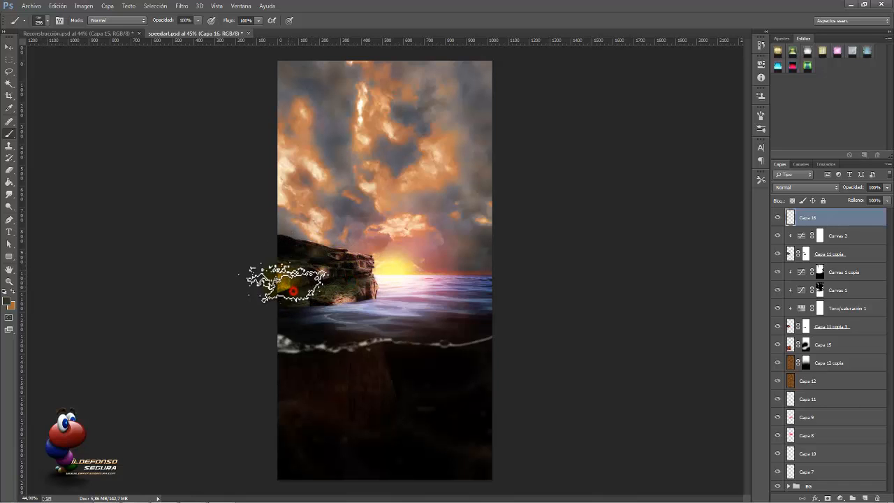
pyautogui.click(283, 274)
pyautogui.click(806, 188)
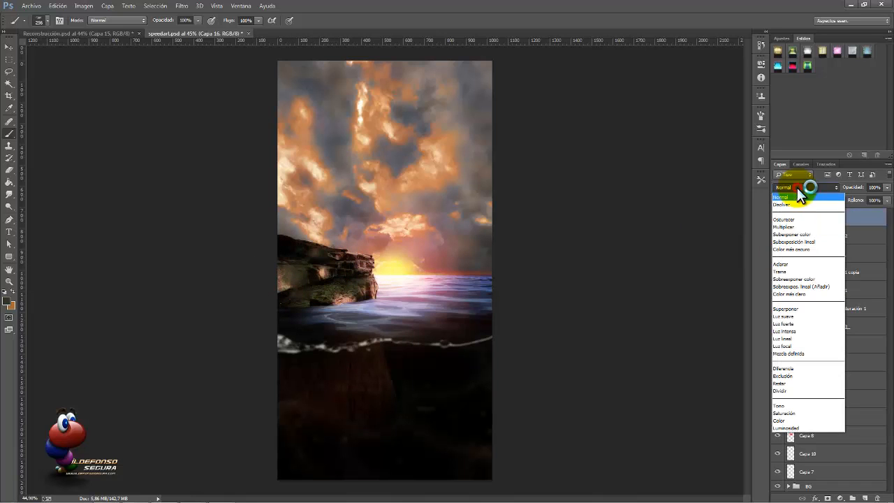
pyautogui.click(798, 227)
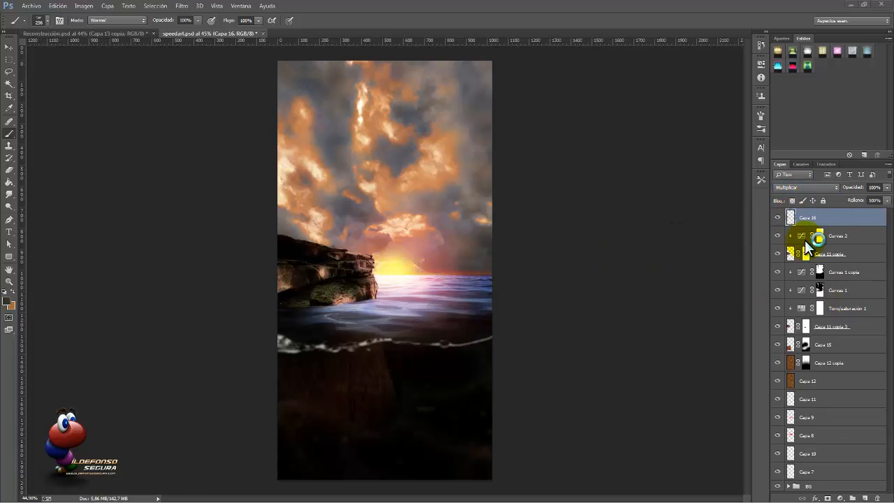
# Step: Add a new layer directly above Capa 15 and choose the 1544 px water ripple brush
pyautogui.click(826, 347)
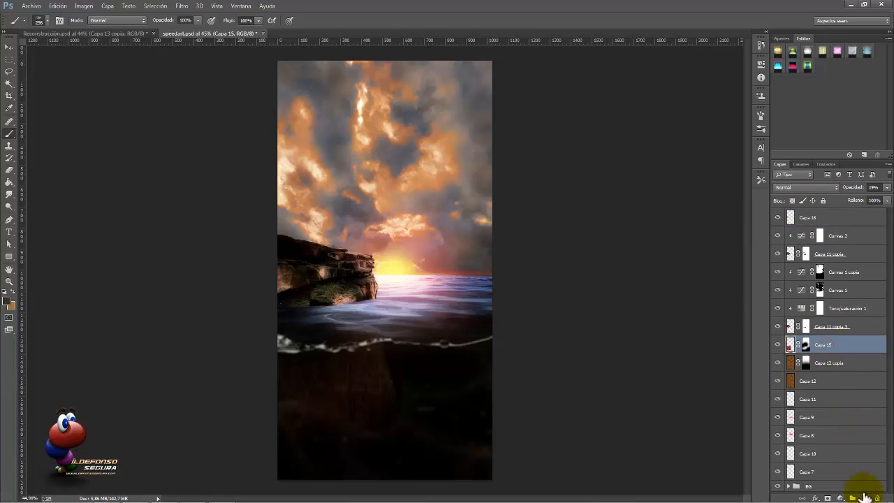
pyautogui.click(865, 498)
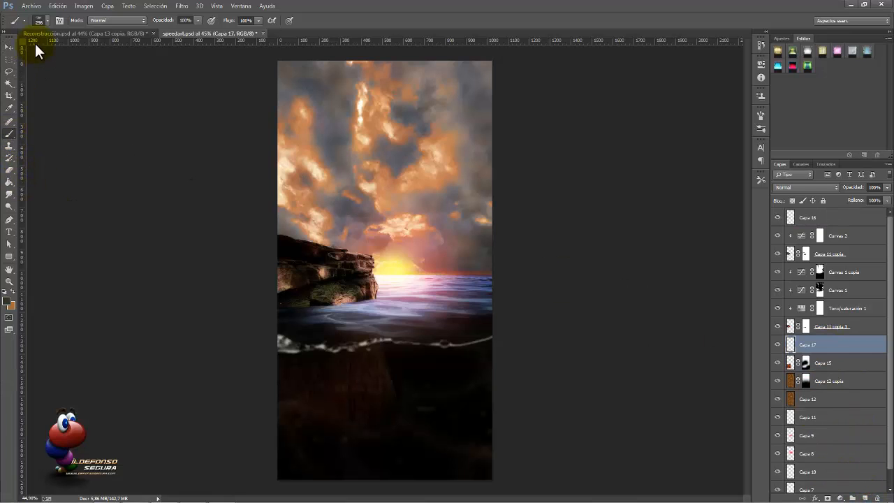
pyautogui.click(47, 22)
pyautogui.moveTo(120, 104); pyautogui.dragTo(119, 139)
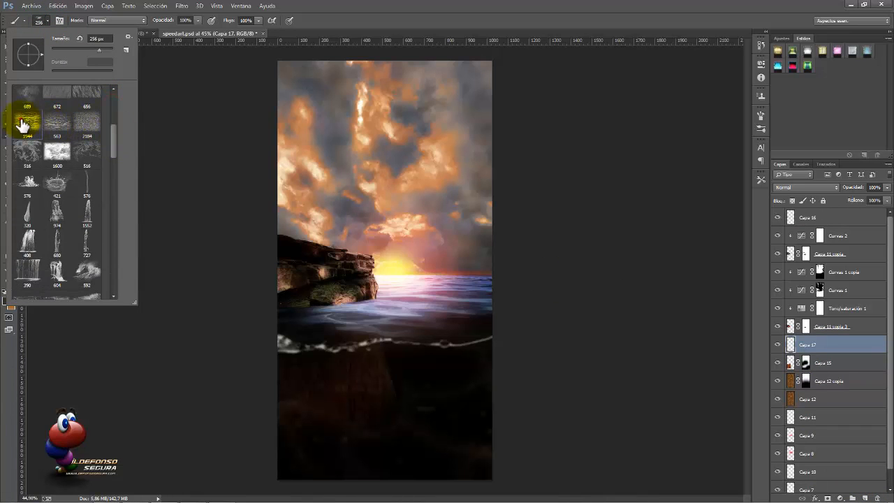
# Step: Set the foreground colour to white, shrink the water ripple brush to 570 px and undo the trial stamp
pyautogui.moveTo(360, 278); pyautogui.dragTo(287, 292)
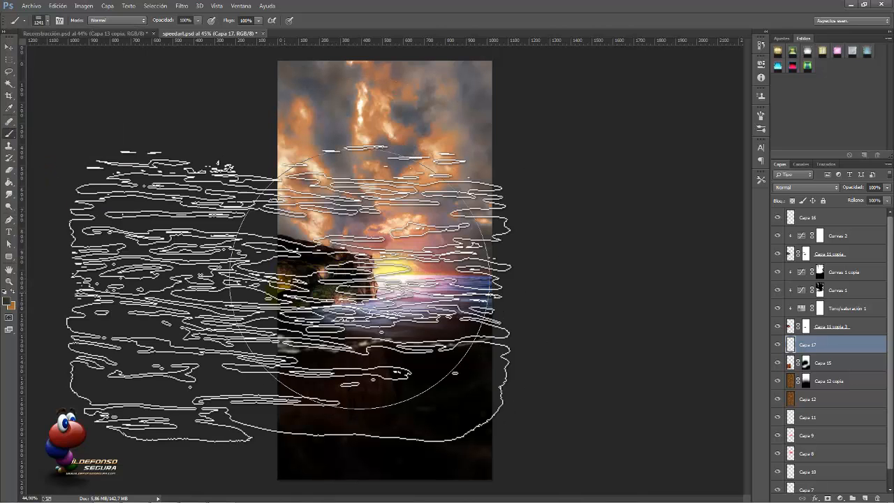
pyautogui.press('d')
pyautogui.press('x')
pyautogui.moveTo(347, 325)
pyautogui.mouseDown()
pyautogui.moveTo(285, 329)
pyautogui.moveTo(287, 307)
pyautogui.mouseUp()
pyautogui.hotkey('ctrl', 'z')
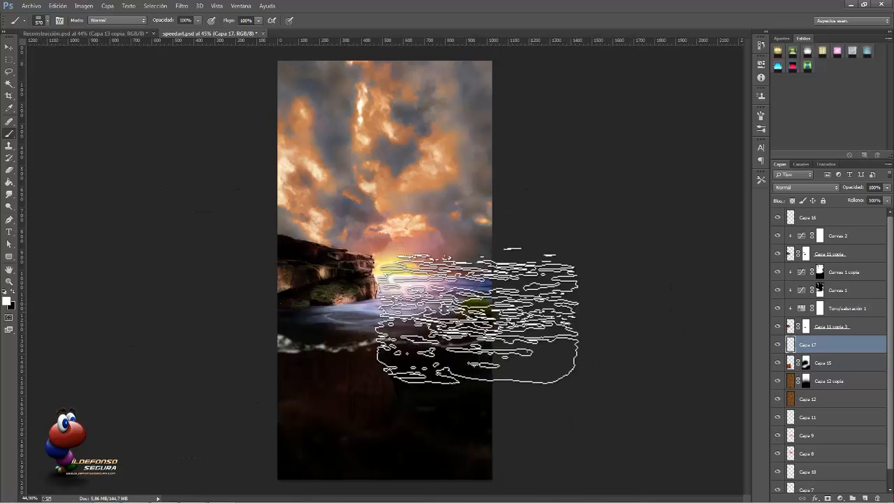
# Step: Stamp white ripples over the water at the foot of the cliff, resizing the ripple brush between 210 and 419 px
pyautogui.moveTo(374, 306); pyautogui.dragTo(333, 307)
pyautogui.click(285, 314)
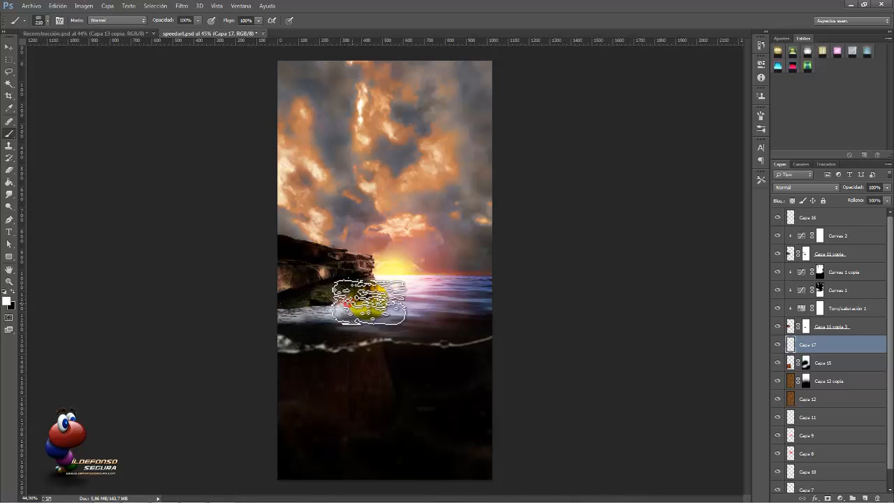
pyautogui.click(381, 298)
pyautogui.moveTo(313, 316); pyautogui.dragTo(335, 317)
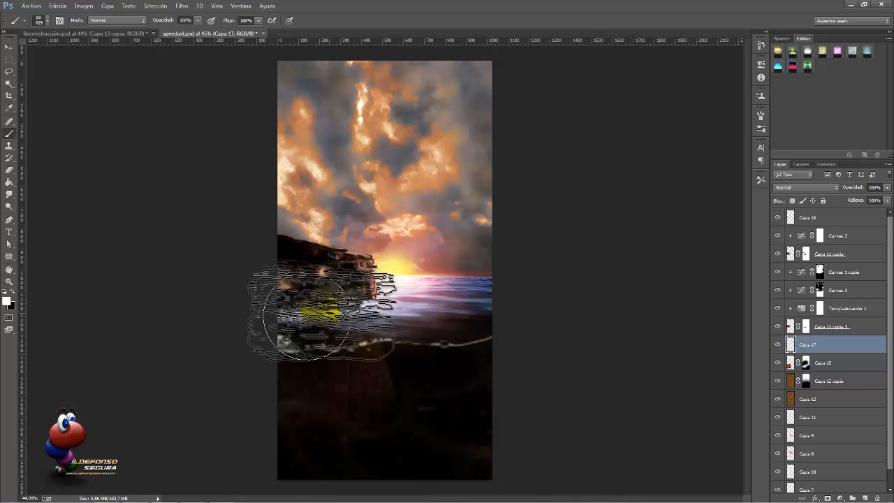
pyautogui.click(317, 304)
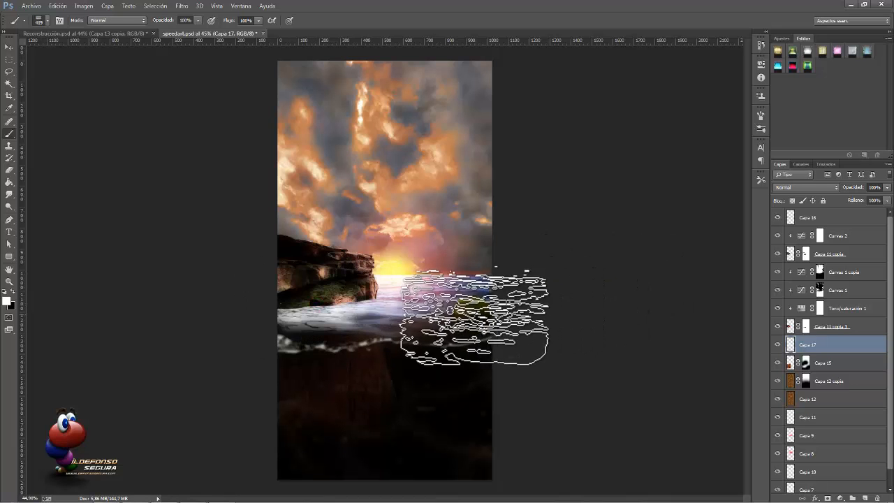
# Step: Stamp ripples beside the cliff with the 563 px ripple brush resized to 412 px and lower the layer's opacity to 62%
pyautogui.click(47, 20)
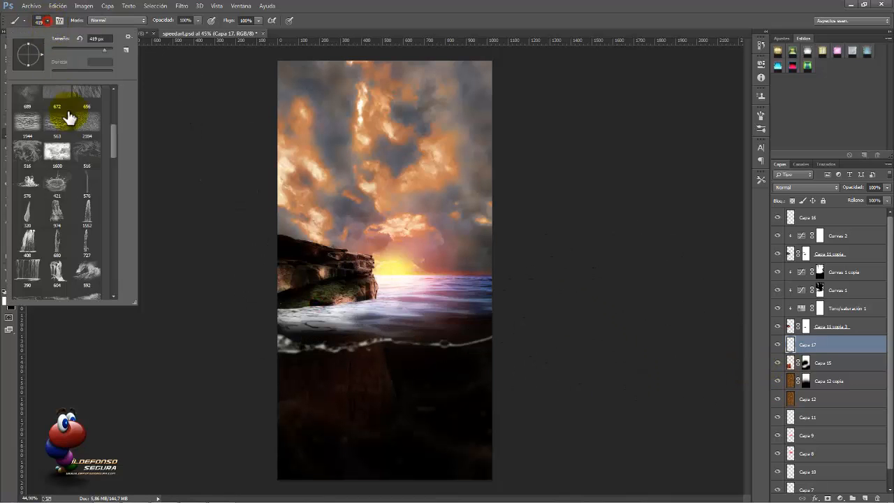
pyautogui.click(62, 125)
pyautogui.moveTo(330, 290); pyautogui.dragTo(321, 287)
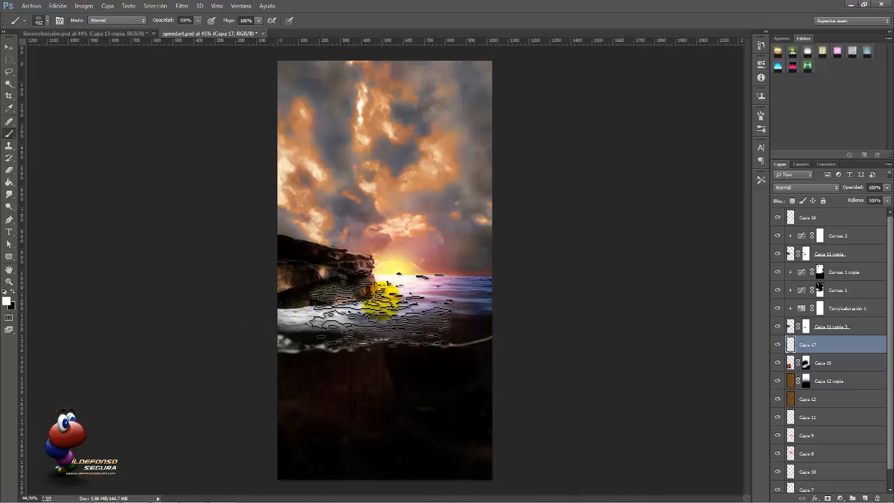
pyautogui.click(381, 301)
pyautogui.moveTo(859, 188); pyautogui.dragTo(840, 187)
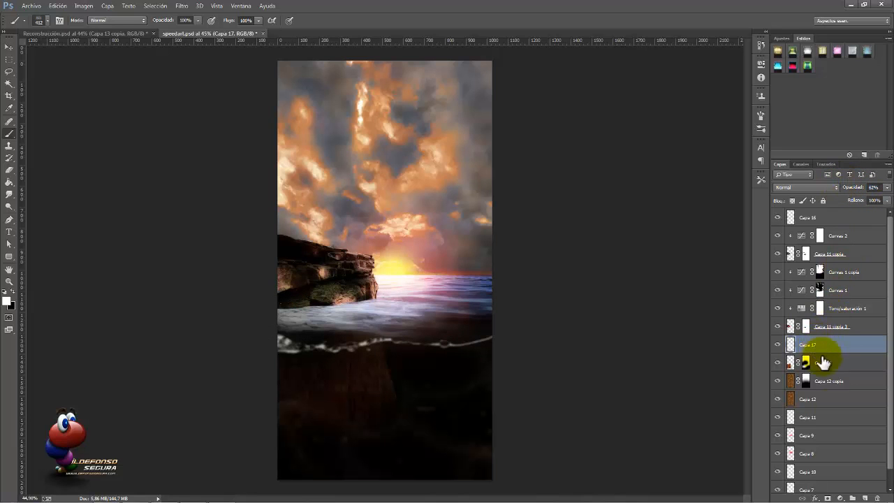
# Step: Add a new layer above Capa 17 and flatten the ripple brush tip to 32% roundness at 415 px
pyautogui.click(852, 497)
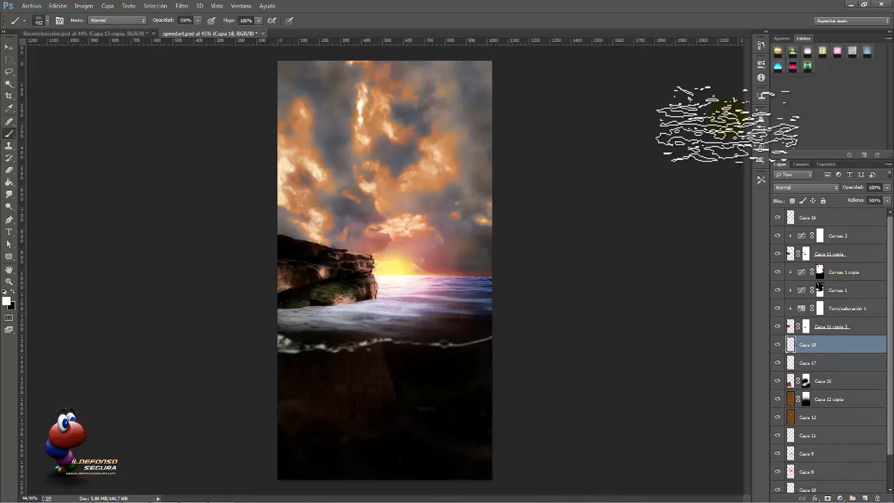
pyautogui.click(761, 114)
pyautogui.moveTo(717, 225); pyautogui.dragTo(717, 228)
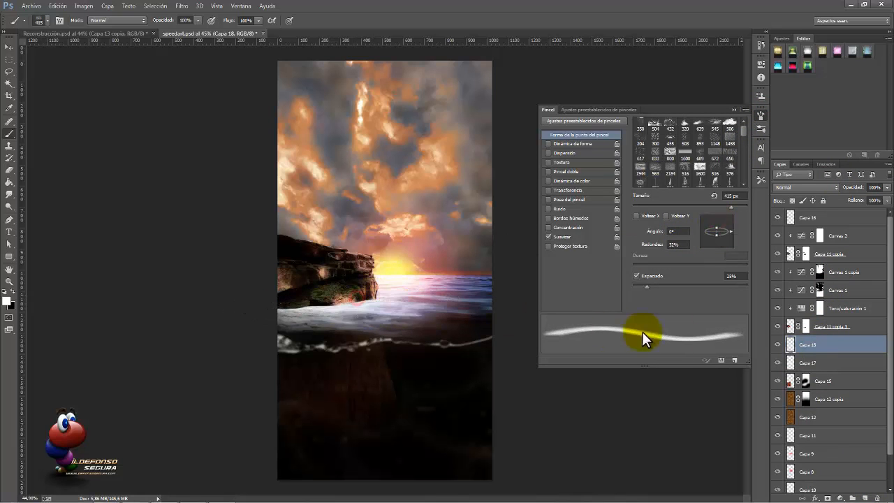
# Step: Select layer Capa 17 and lower its opacity to 41%
pyautogui.click(788, 363)
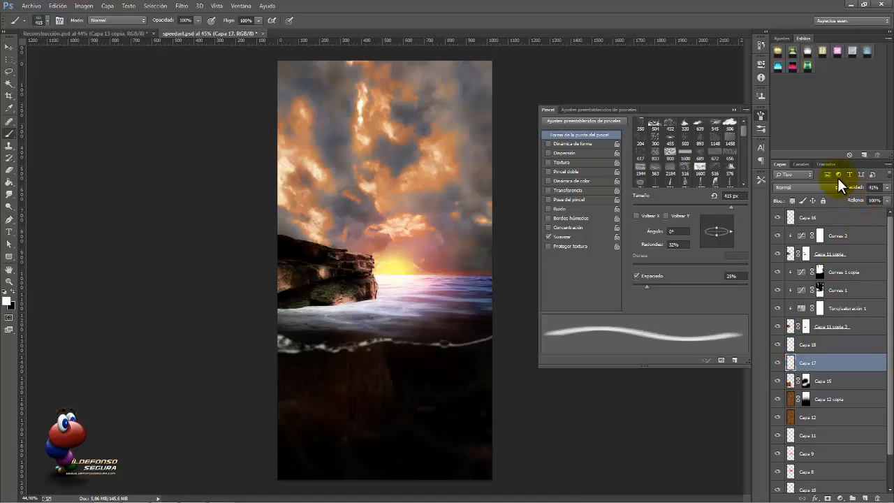
# Step: Add a new empty layer above Capa 16, on top of the layer stack
pyautogui.click(734, 110)
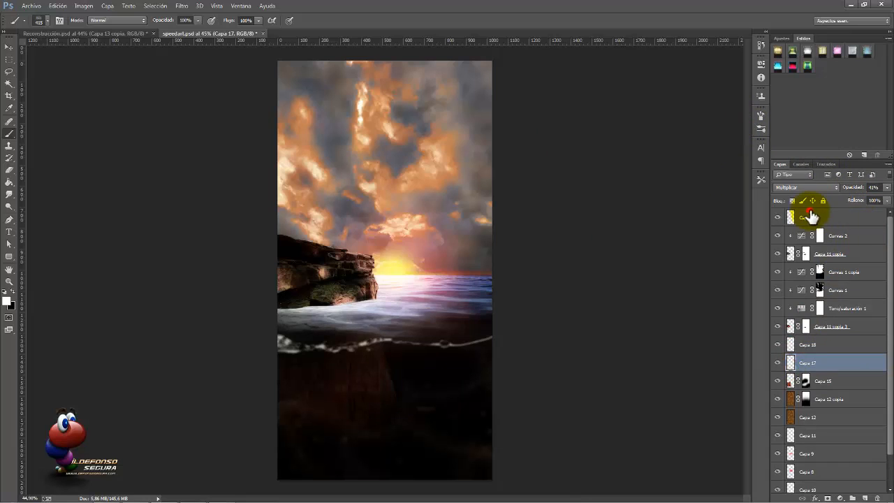
pyautogui.click(809, 217)
pyautogui.click(865, 498)
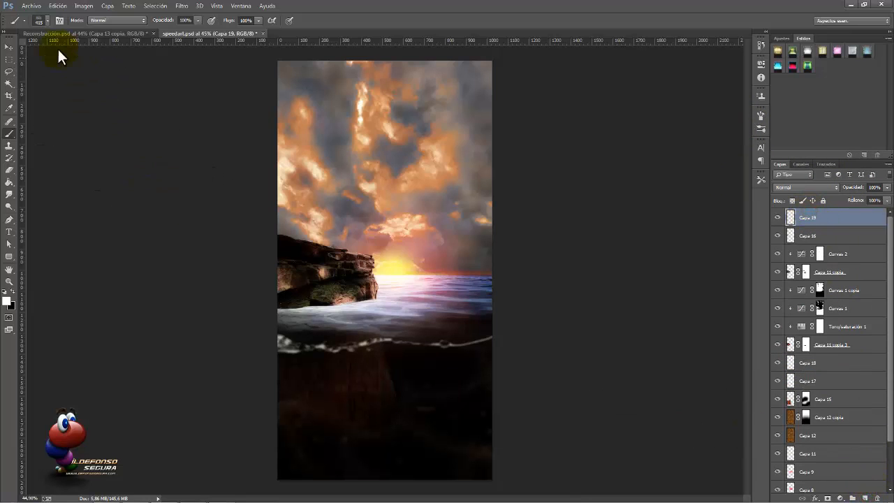
# Step: Paint white foam along the waterline at the base of the cliff with the flattened brush at 215 px
pyautogui.click(40, 21)
pyautogui.moveTo(114, 129); pyautogui.dragTo(116, 103)
pyautogui.moveTo(307, 313); pyautogui.dragTo(285, 312)
pyautogui.scroll(6, 287, 302)
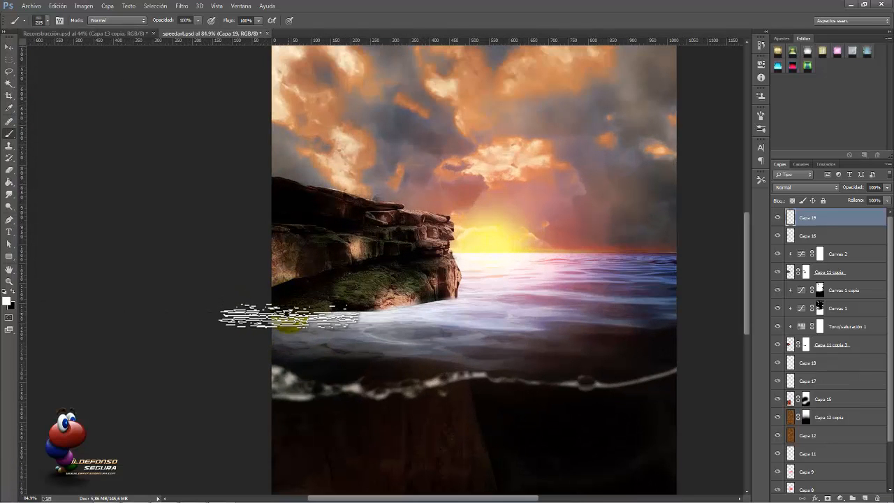
pyautogui.click(288, 317)
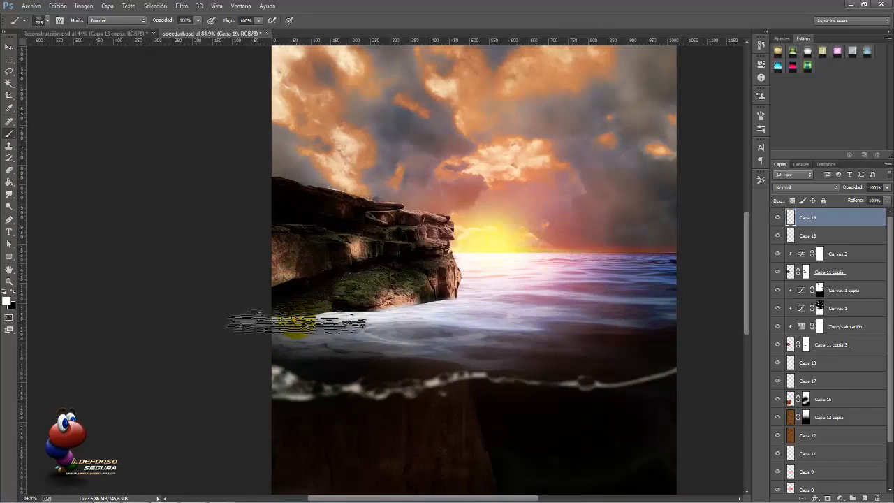
pyautogui.click(297, 314)
pyautogui.click(379, 314)
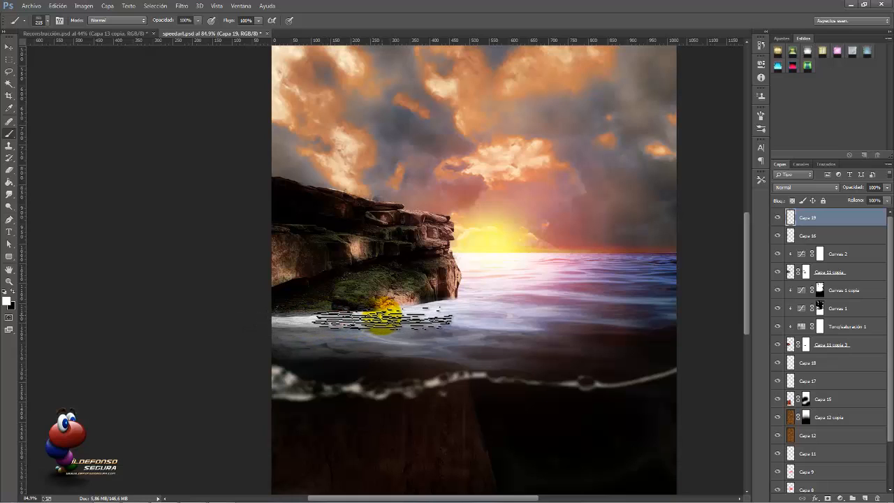
pyautogui.click(394, 310)
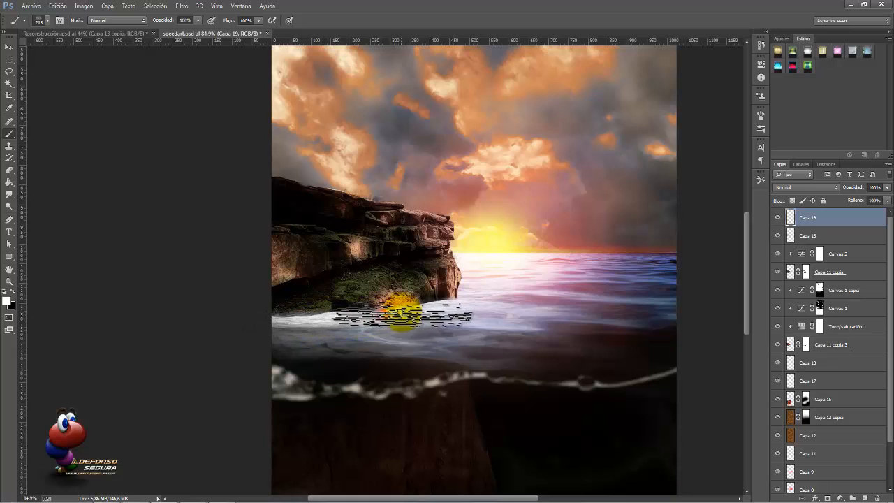
# Step: Reduce the brush to 158 px and dab white foam where the tip of the cliff meets the water
pyautogui.moveTo(446, 301); pyautogui.dragTo(432, 302)
pyautogui.click(456, 298)
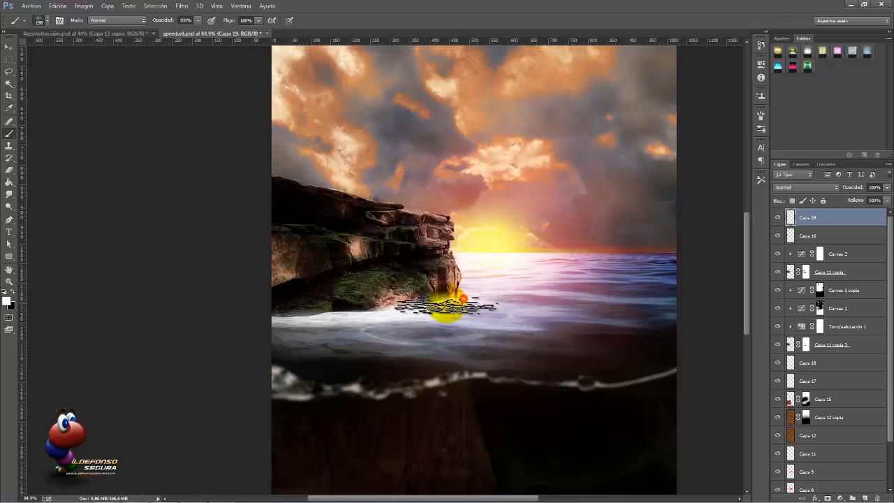
pyautogui.click(440, 304)
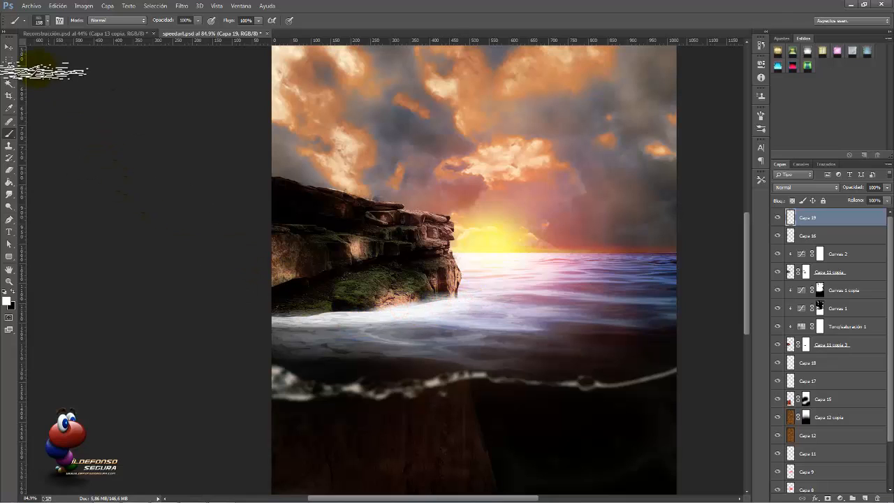
# Step: Choose a water splash brush tip, size it to 96 px and paint white splashes against the base of the cliff
pyautogui.click(47, 21)
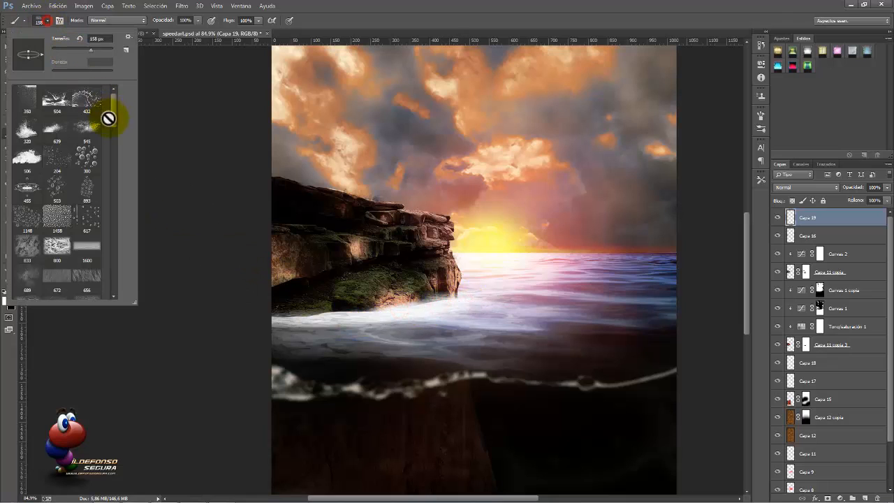
pyautogui.click(38, 130)
pyautogui.moveTo(428, 324)
pyautogui.mouseDown()
pyautogui.moveTo(370, 320)
pyautogui.moveTo(385, 323)
pyautogui.moveTo(343, 308)
pyautogui.moveTo(333, 311)
pyautogui.moveTo(419, 326)
pyautogui.moveTo(264, 313)
pyautogui.moveTo(475, 304)
pyautogui.mouseUp()
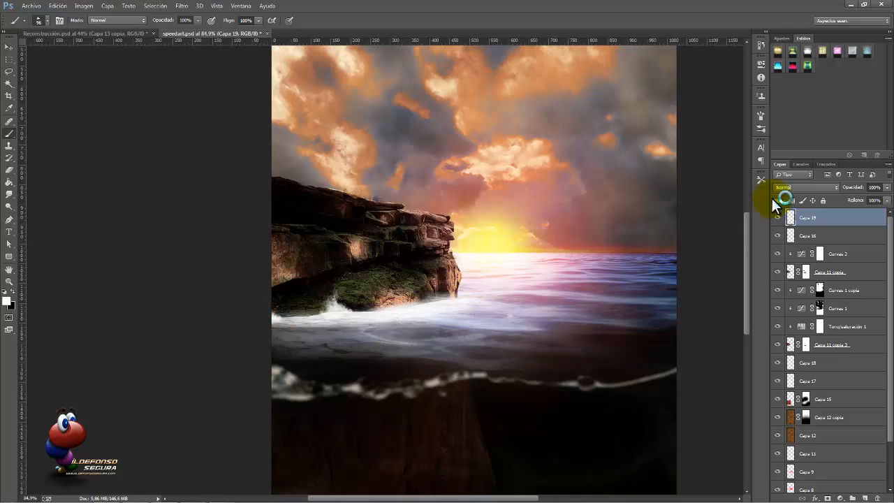
# Step: Flip the splash tip along X, reduce it to 26 px and paint small splashes below the cliff's tip
pyautogui.click(760, 124)
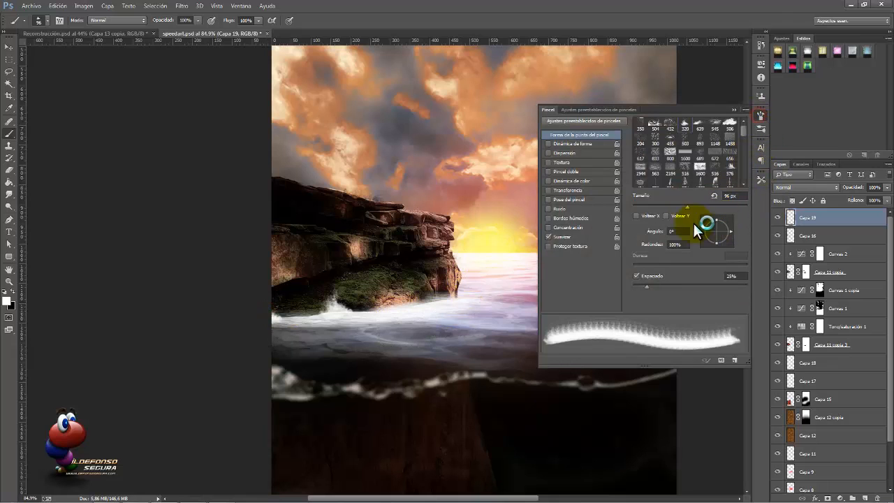
pyautogui.click(655, 216)
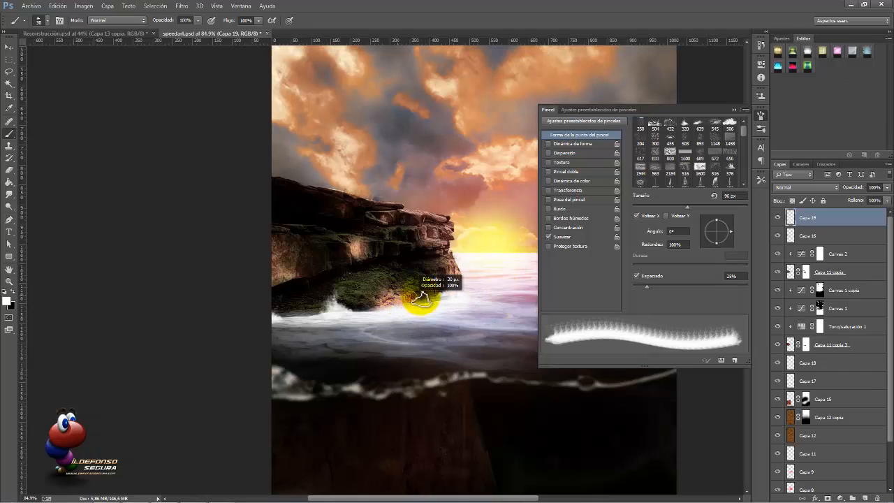
pyautogui.moveTo(419, 296); pyautogui.dragTo(416, 302)
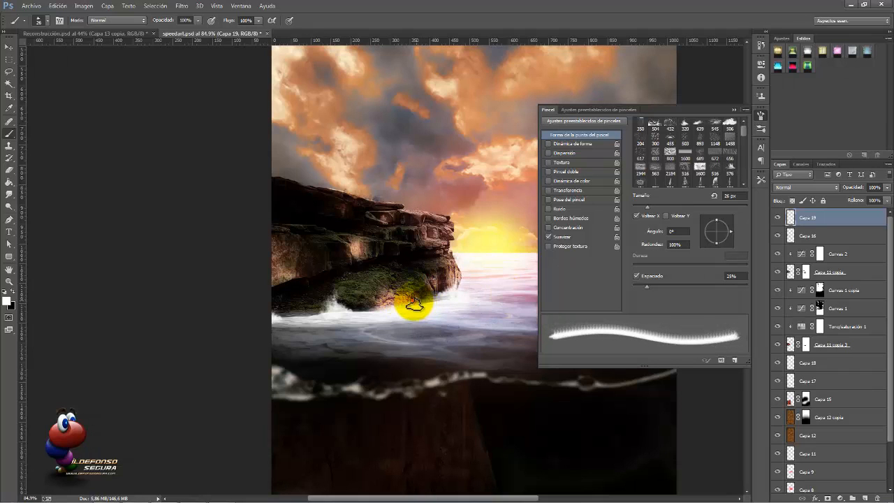
pyautogui.moveTo(382, 311); pyautogui.dragTo(424, 304)
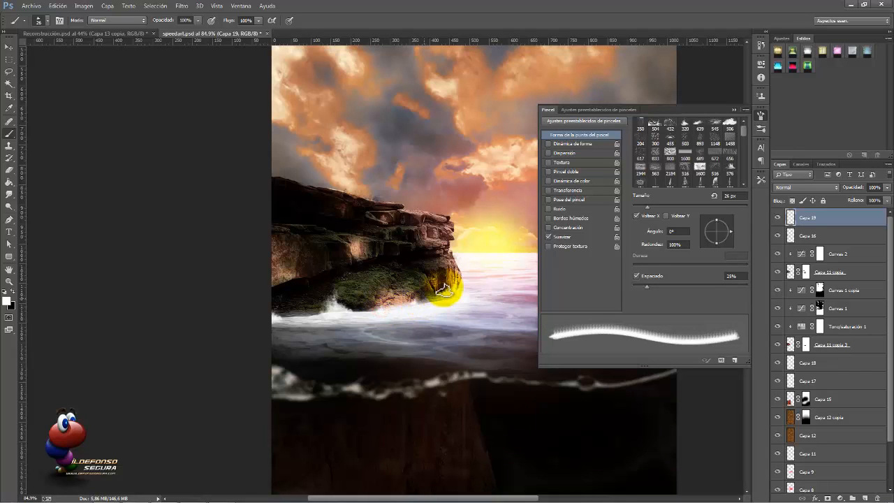
pyautogui.click(733, 109)
# Step: Lower the opacity of Capa 19 to 75% and group the layers from Capa 19 down to Capa 15 as ROCA1
pyautogui.scroll(-5, 600, 171)
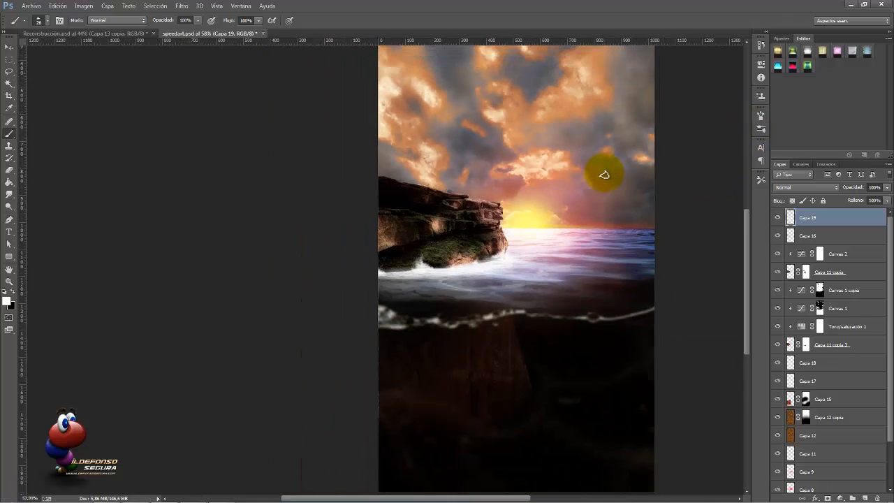
pyautogui.scroll(-1, 642, 213)
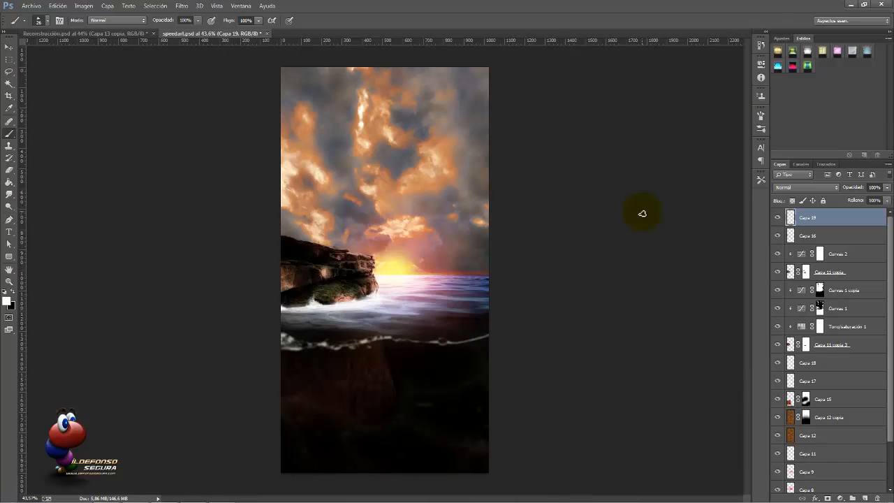
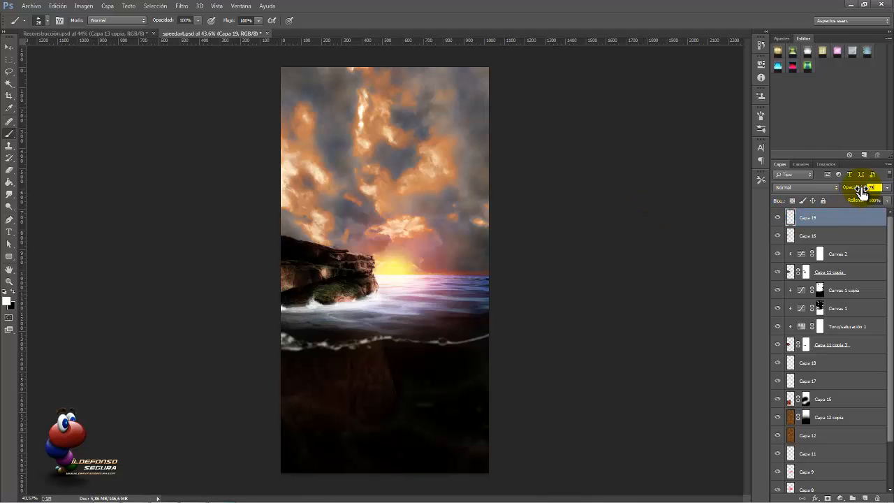
pyautogui.keyDown('shift'); pyautogui.click(830, 402); pyautogui.keyUp('shift')
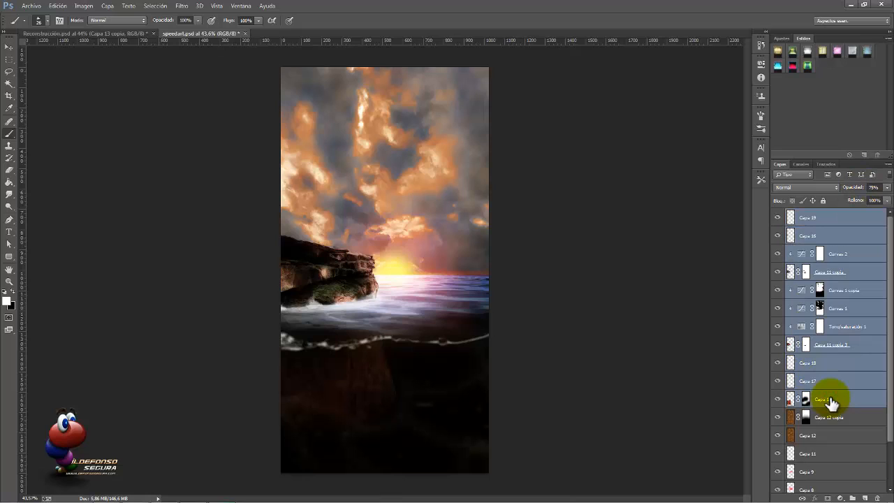
pyautogui.hotkey('ctrl', 'g')
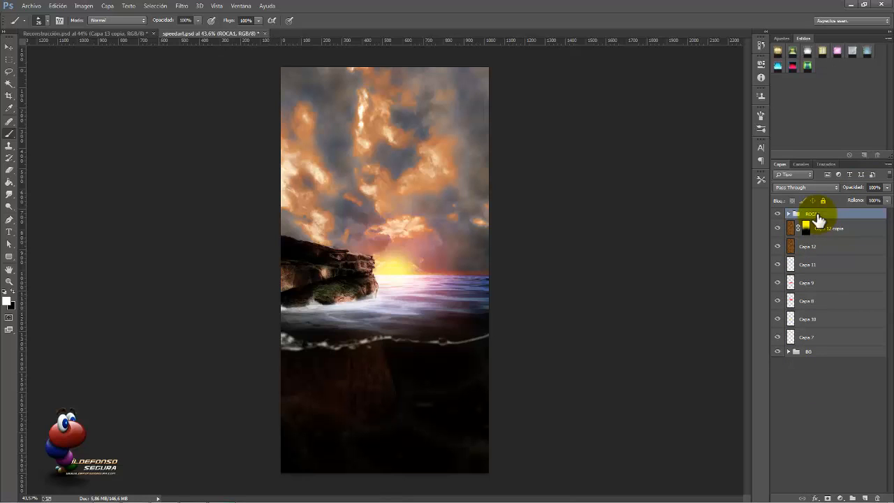
# Step: Move the layers from Capa 12 copia down to Capa 7 into the BG group and collapse the group
pyautogui.click(789, 352)
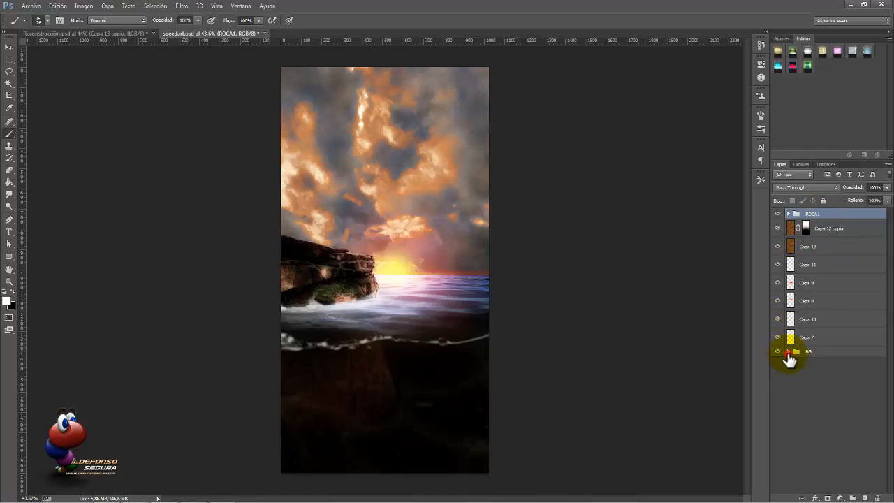
pyautogui.click(814, 237)
pyautogui.keyDown('shift'); pyautogui.click(833, 339); pyautogui.keyUp('shift')
pyautogui.moveTo(831, 339); pyautogui.dragTo(829, 354)
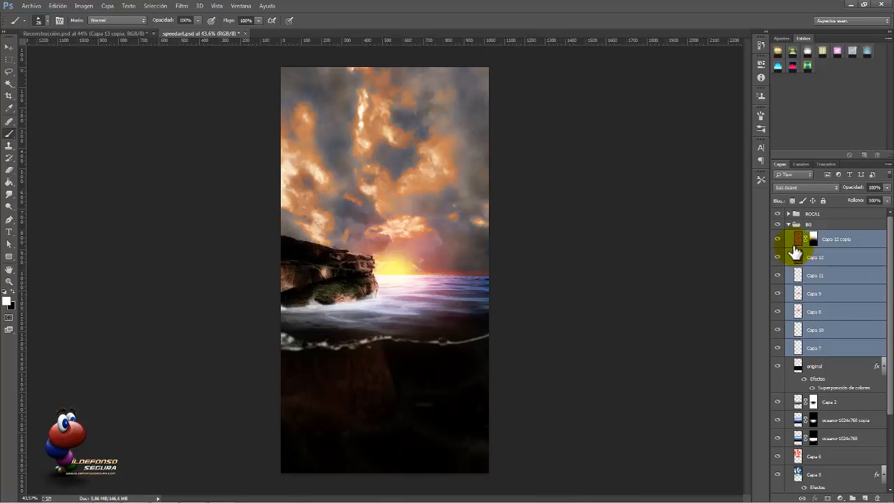
pyautogui.click(789, 225)
# Step: Place the Pirate boat PSD file into the speedart document above the ROCA1 group
pyautogui.click(390, 175)
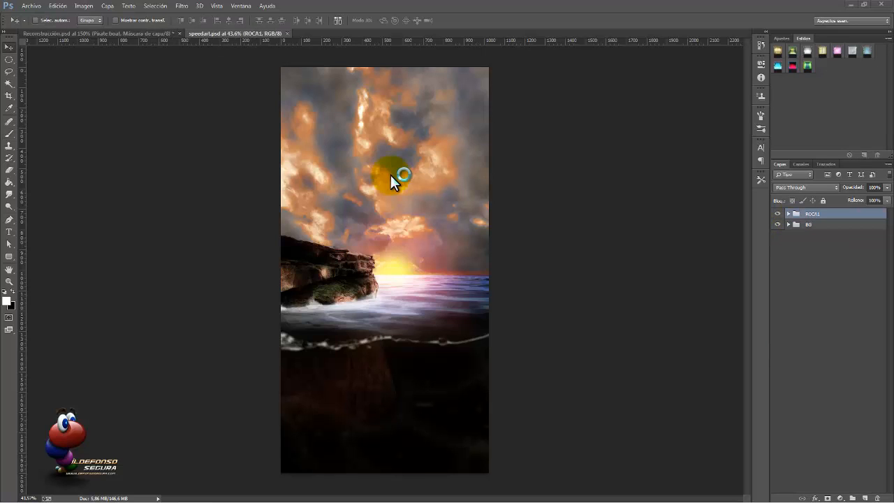
pyautogui.click(32, 7)
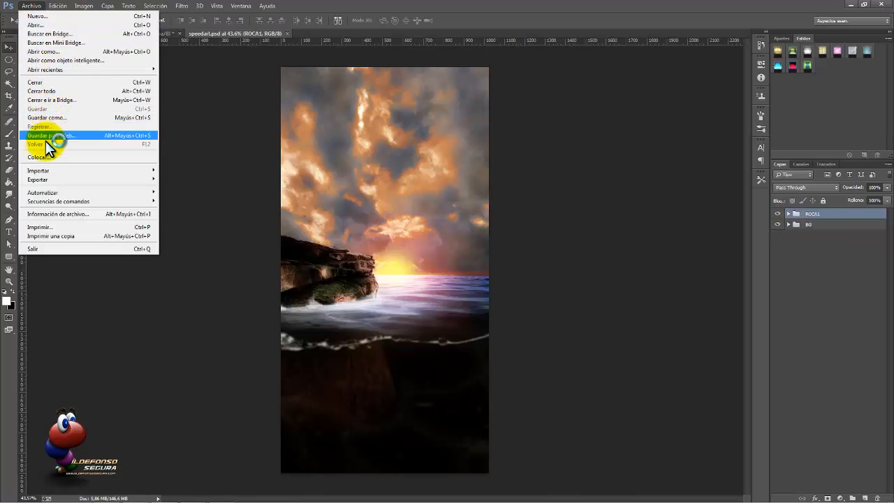
pyautogui.click(43, 158)
pyautogui.click(248, 175)
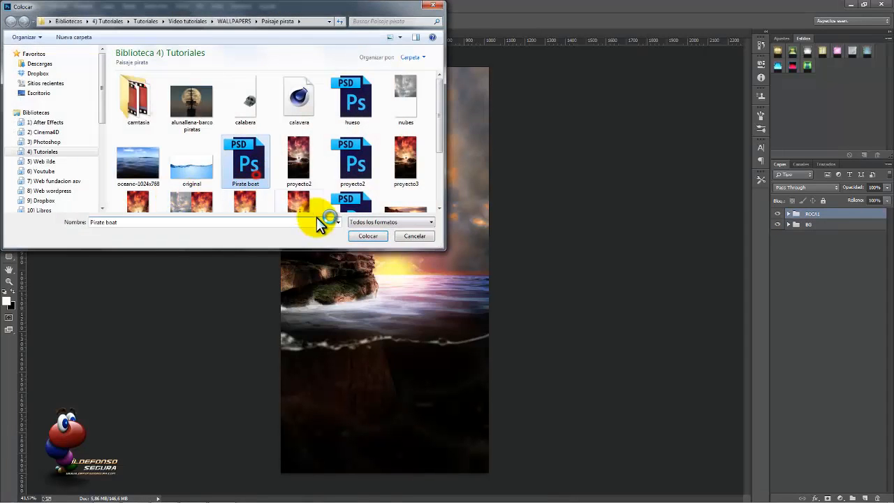
pyautogui.click(363, 236)
# Step: Position the placed ship on the horizon in front of the sun, beside the cliff, and commit the placement
pyautogui.moveTo(394, 274); pyautogui.dragTo(410, 261)
pyautogui.scroll(5, 410, 261)
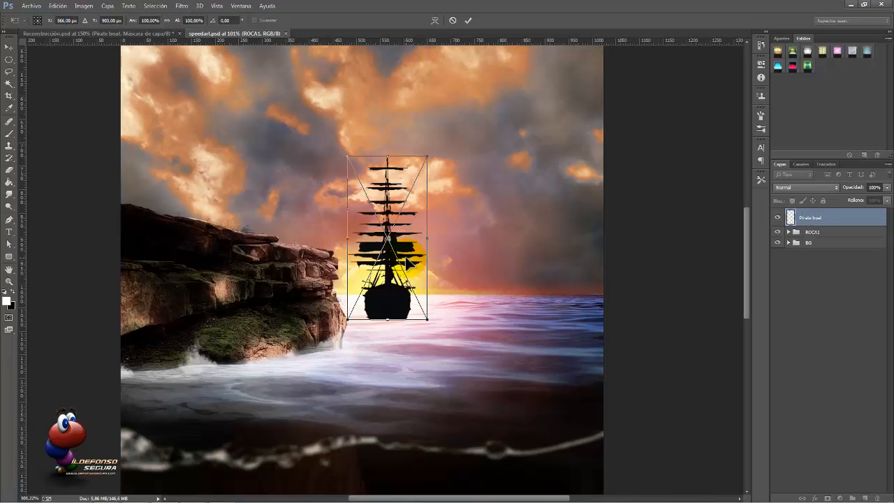
pyautogui.moveTo(392, 290); pyautogui.dragTo(411, 291)
pyautogui.click(468, 21)
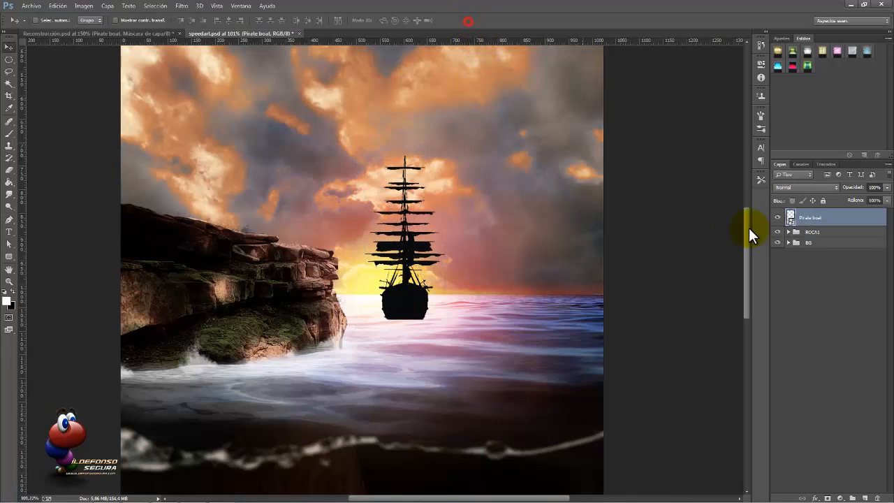
# Step: Rasterize the Pirate boat layer and load the ship's outline as a selection
pyautogui.rightClick(832, 217)
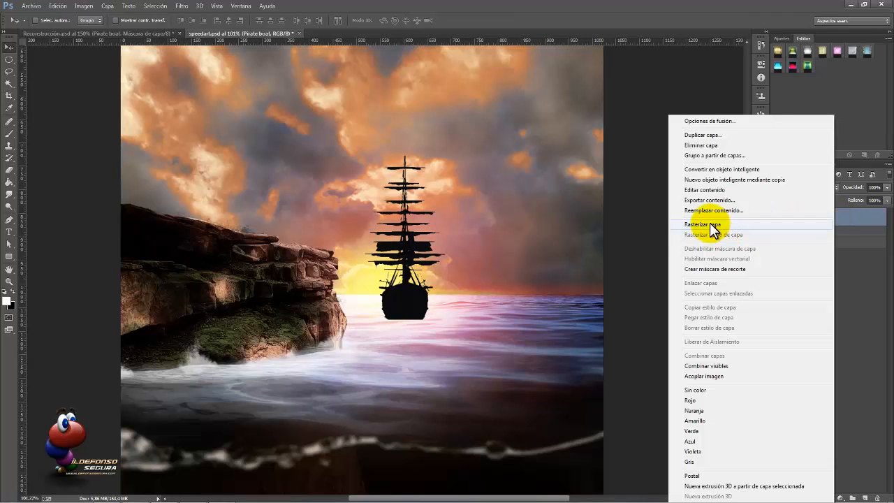
pyautogui.click(712, 226)
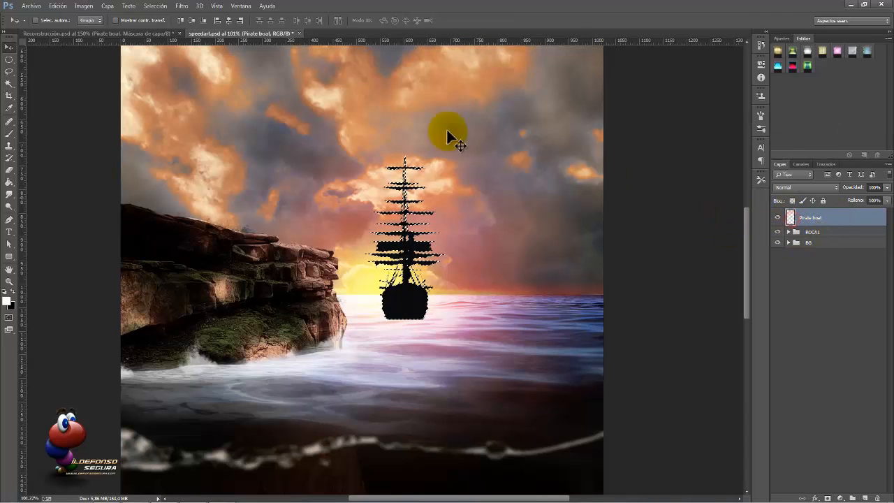
# Step: Feather the selection around the ship
pyautogui.click(159, 7)
pyautogui.moveTo(175, 117)
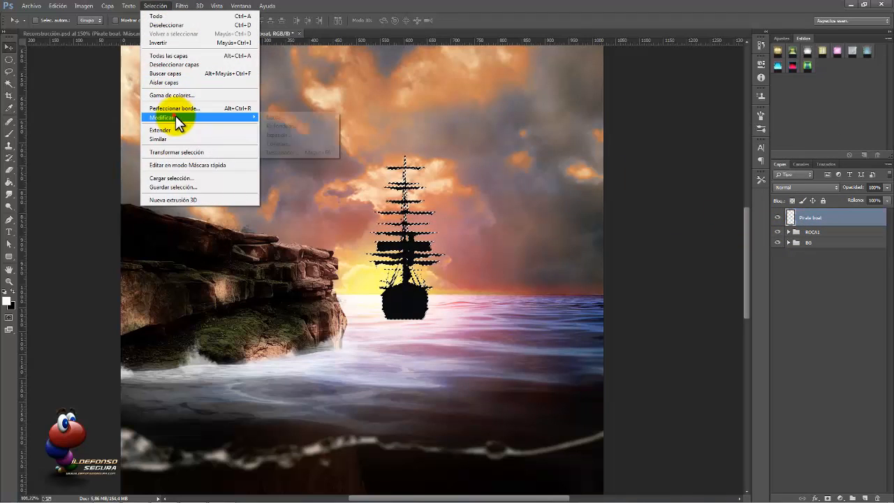
pyautogui.click(285, 144)
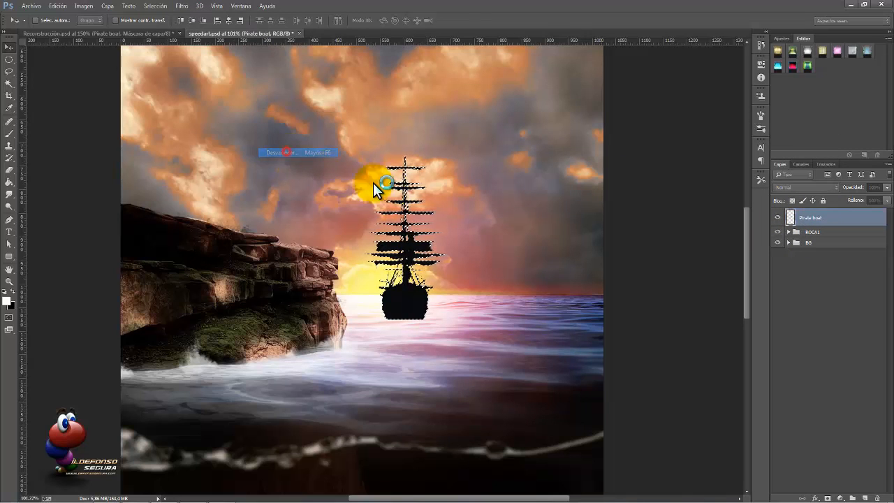
pyautogui.click(512, 165)
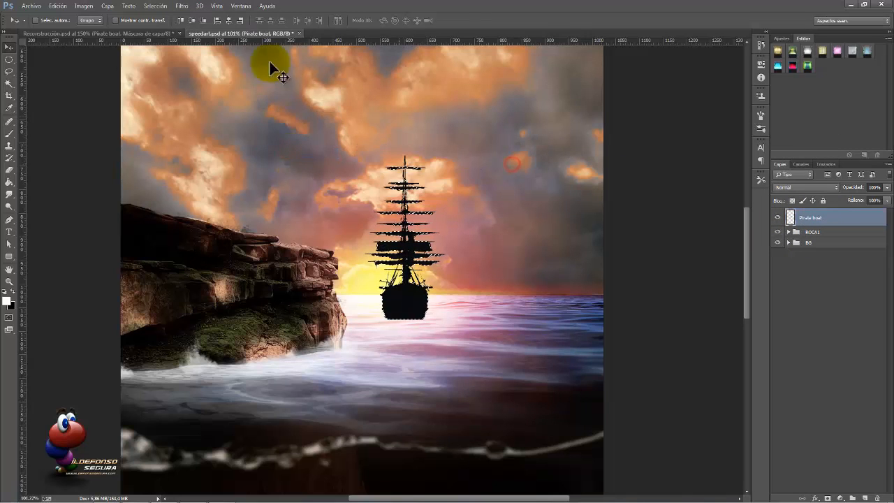
# Step: Contract the ship selection by 1 pixel and turn it into a layer mask on the Pirate boat layer
pyautogui.click(159, 6)
pyautogui.moveTo(247, 119)
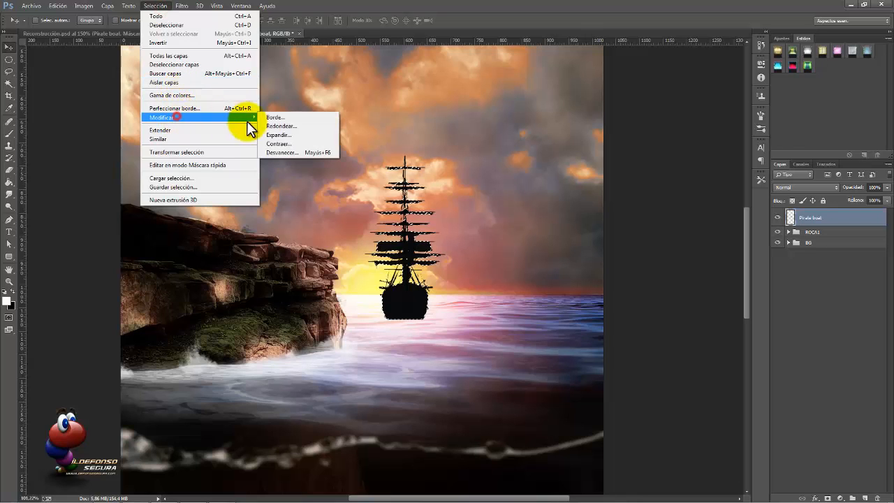
pyautogui.click(277, 141)
pyautogui.click(499, 166)
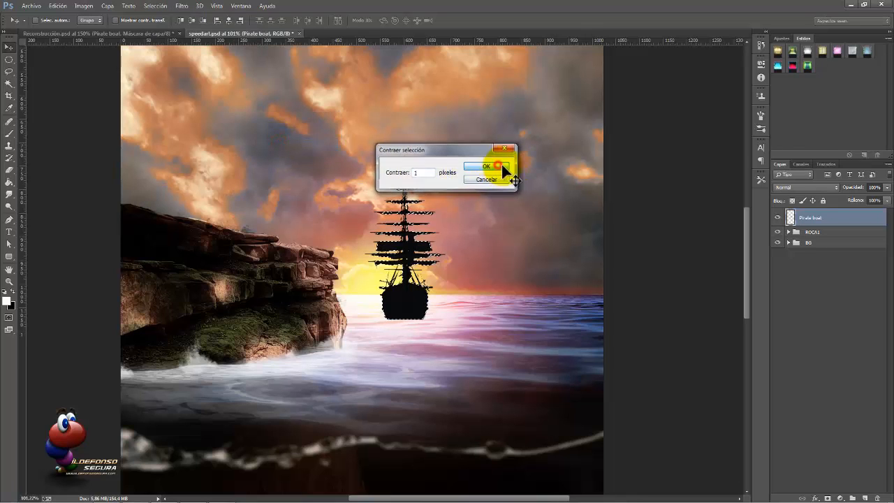
pyautogui.click(827, 497)
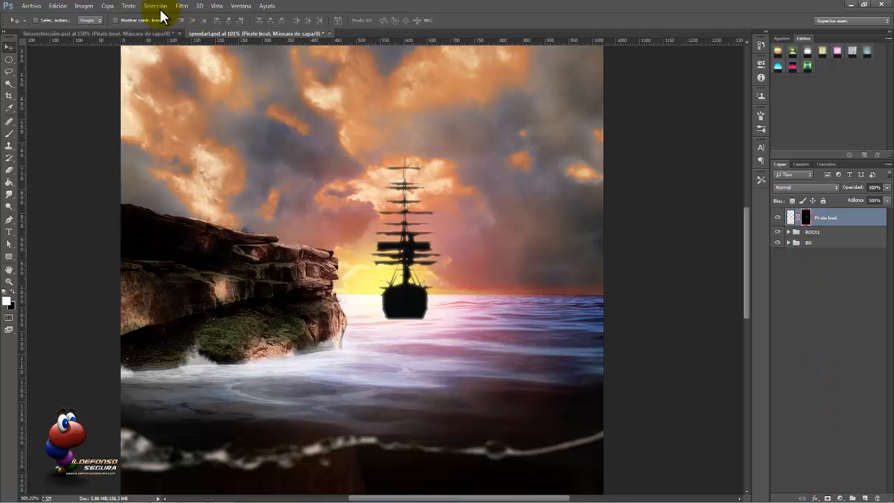
# Step: Soften the Pirate boat layer mask with a Gaussian Blur
pyautogui.click(181, 6)
pyautogui.moveTo(207, 128)
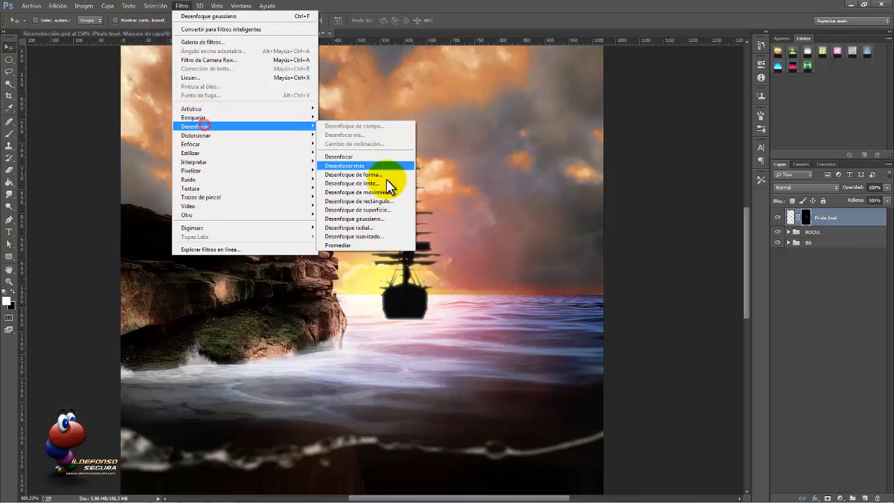
pyautogui.click(391, 226)
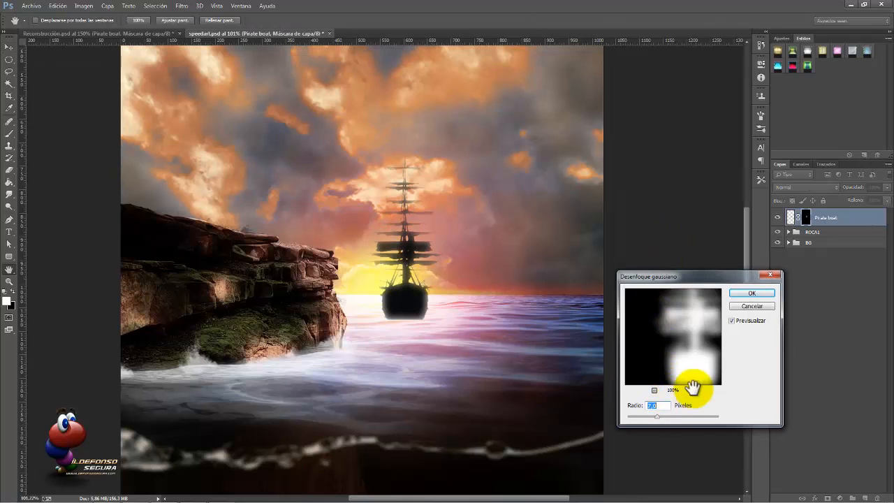
pyautogui.click(752, 293)
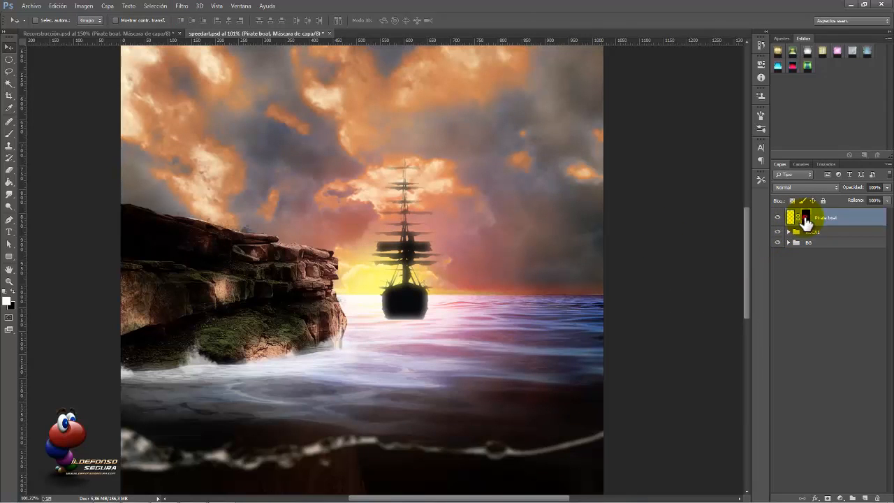
# Step: Set up the Brush tool with the 2488 cloud brush tip and a size of 287 px
pyautogui.click(9, 120)
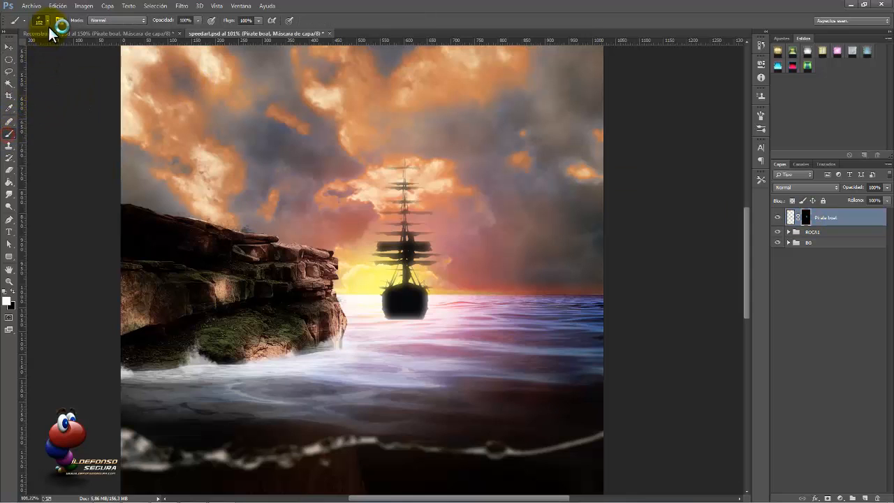
pyautogui.click(46, 20)
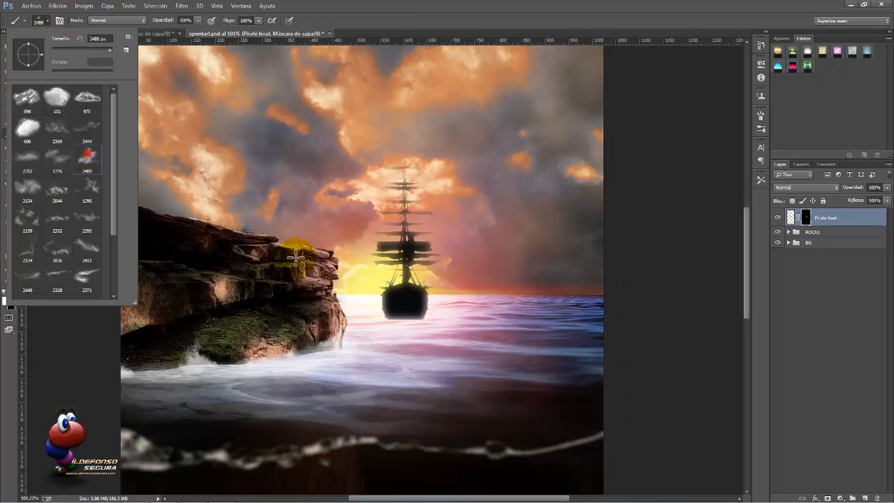
pyautogui.moveTo(350, 287); pyautogui.dragTo(366, 291)
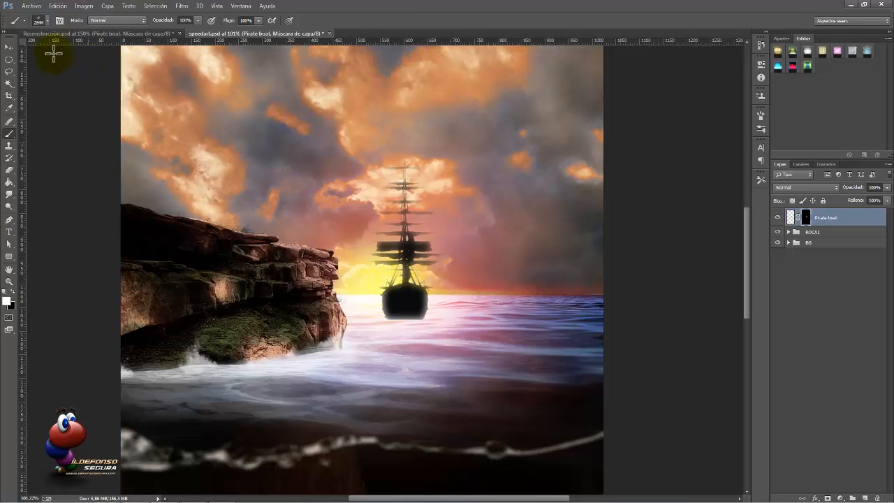
pyautogui.click(48, 21)
pyautogui.click(67, 50)
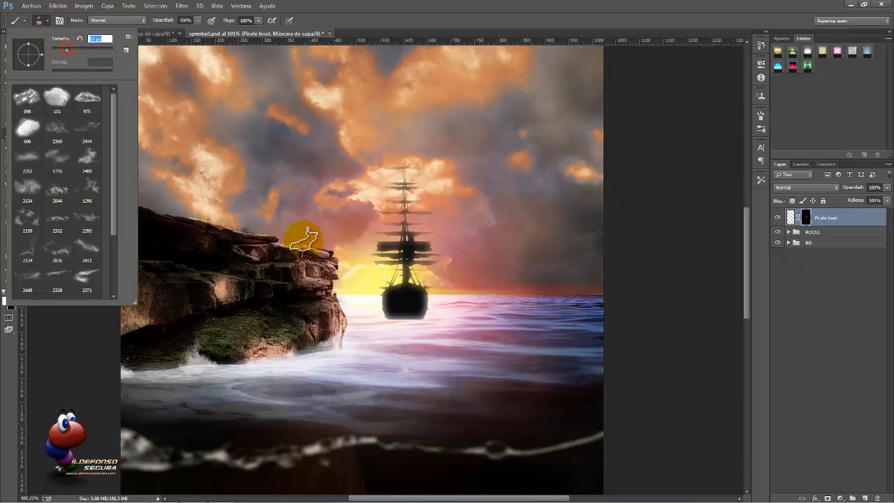
pyautogui.moveTo(334, 267); pyautogui.dragTo(389, 272)
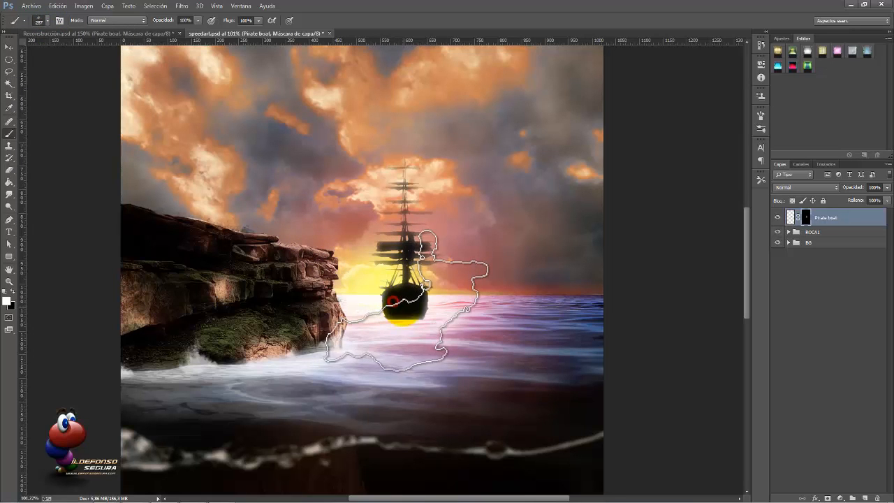
# Step: Paint black over the hull on the Pirate boat mask to fade the ship's base into mist
pyautogui.press('x')
pyautogui.click(395, 306)
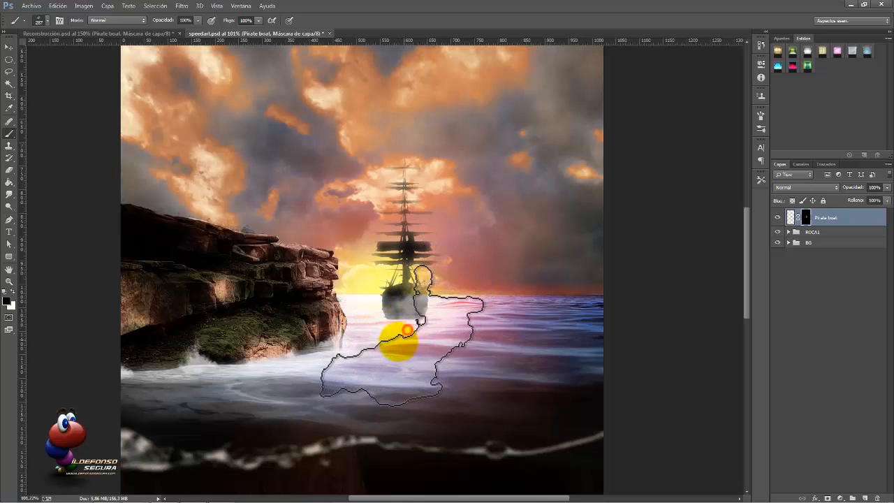
pyautogui.click(365, 340)
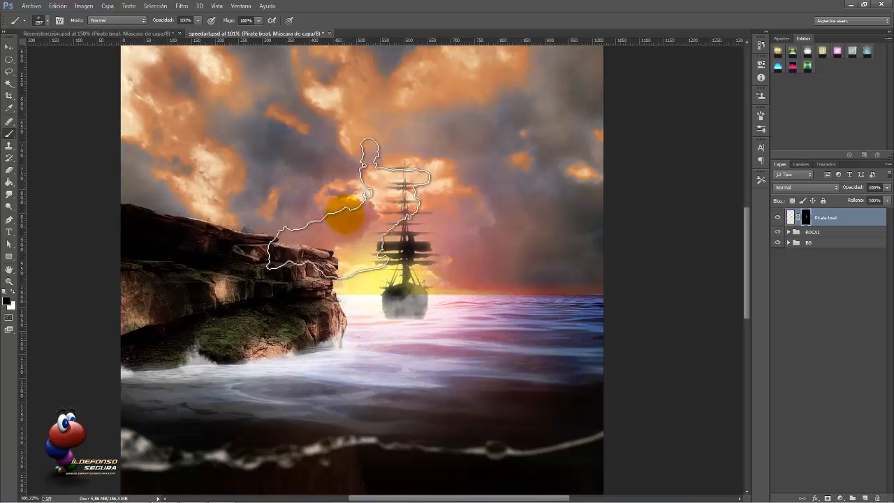
pyautogui.click(439, 239)
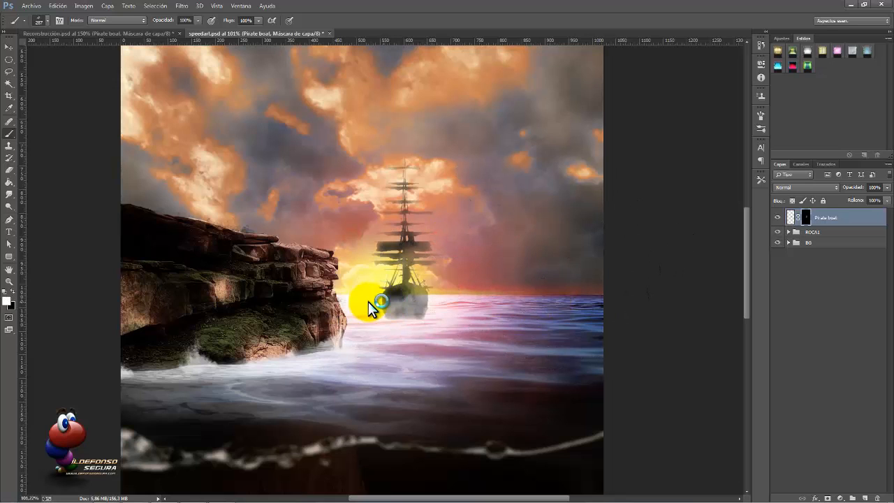
# Step: Partly restore the hull by painting white on the mask at 143 px, and enlarge the cloud brush to 220 px
pyautogui.moveTo(369, 301); pyautogui.dragTo(356, 305)
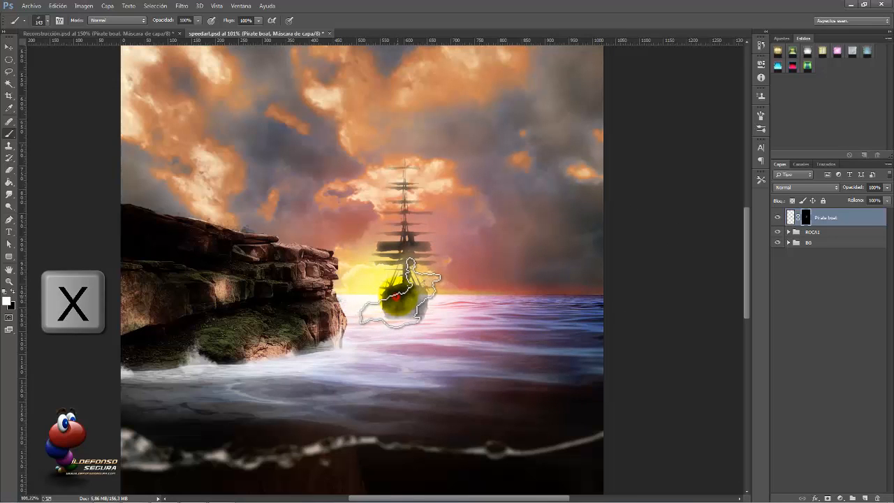
pyautogui.click(407, 299)
pyautogui.rightClick(423, 286)
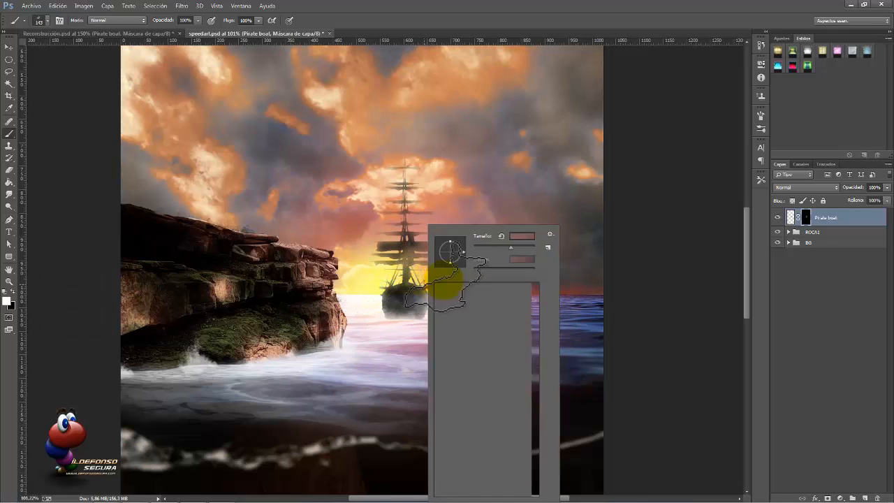
pyautogui.doubleClick(441, 286)
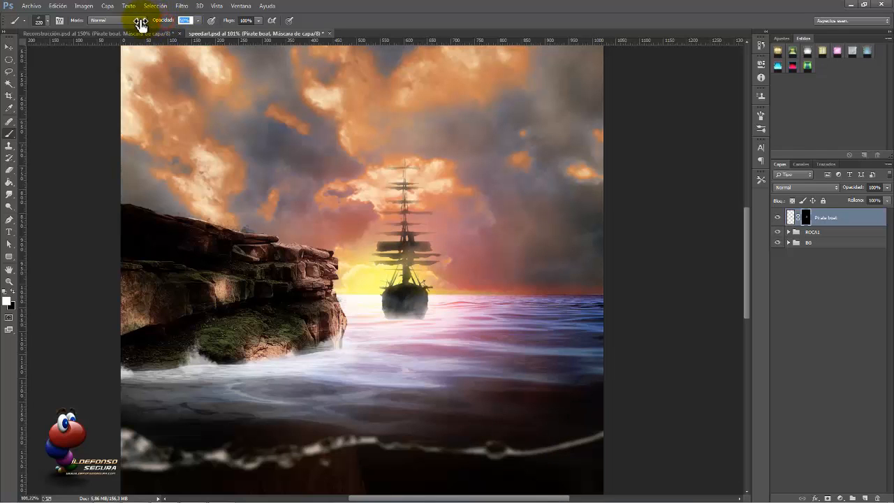
# Step: Refine the hull's misty fade with black and white mask strokes at 47% brush opacity, and save the document
pyautogui.moveTo(142, 23); pyautogui.dragTo(140, 23)
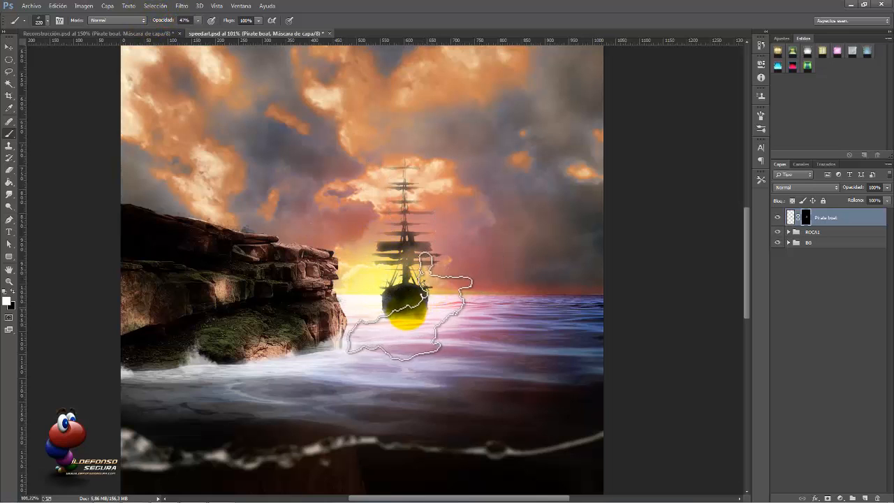
pyautogui.press('x')
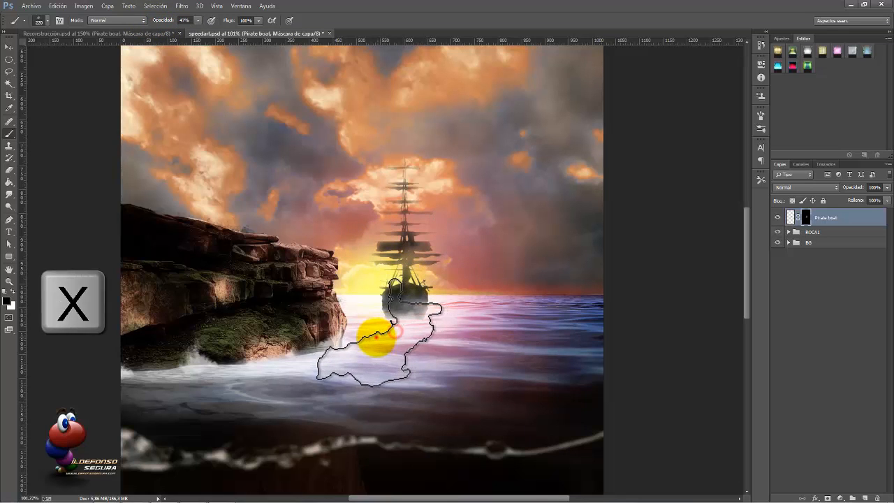
pyautogui.moveTo(377, 337); pyautogui.dragTo(359, 329)
pyautogui.press('x')
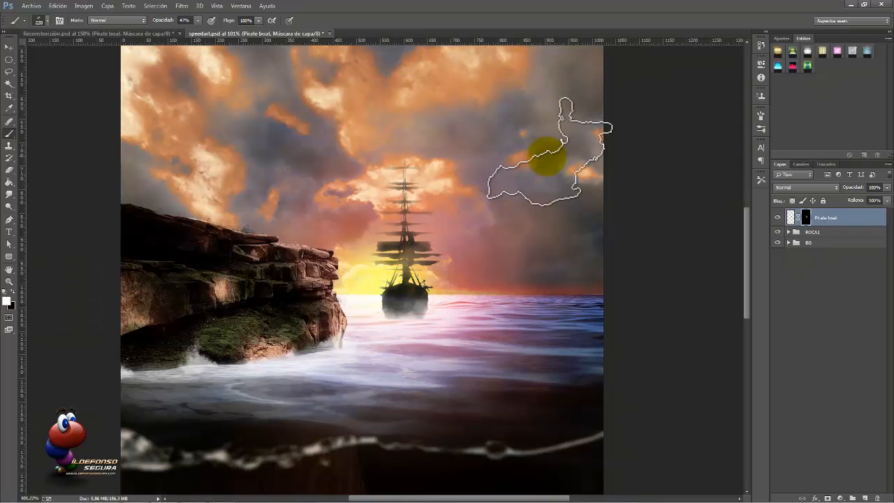
pyautogui.hotkey('ctrl', 's')
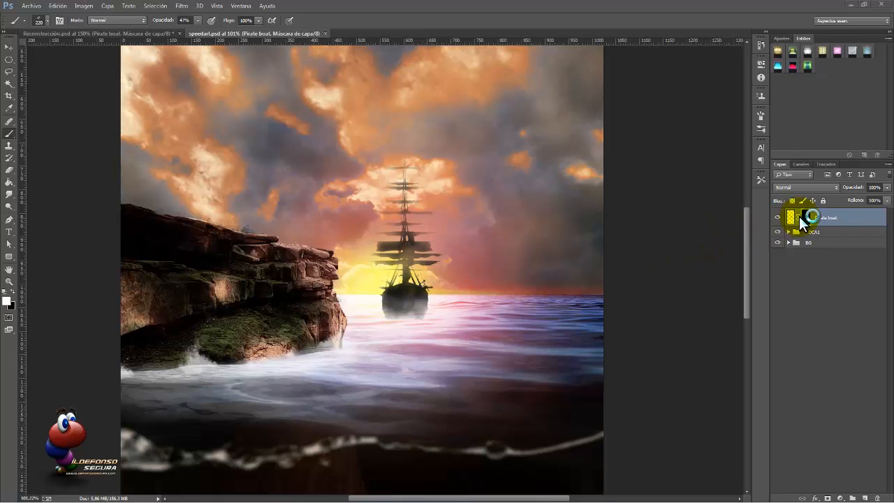
# Step: Add a Color Overlay to the Pirate boat layer with colour 63353c at 45% opacity
pyautogui.doubleClick(773, 221)
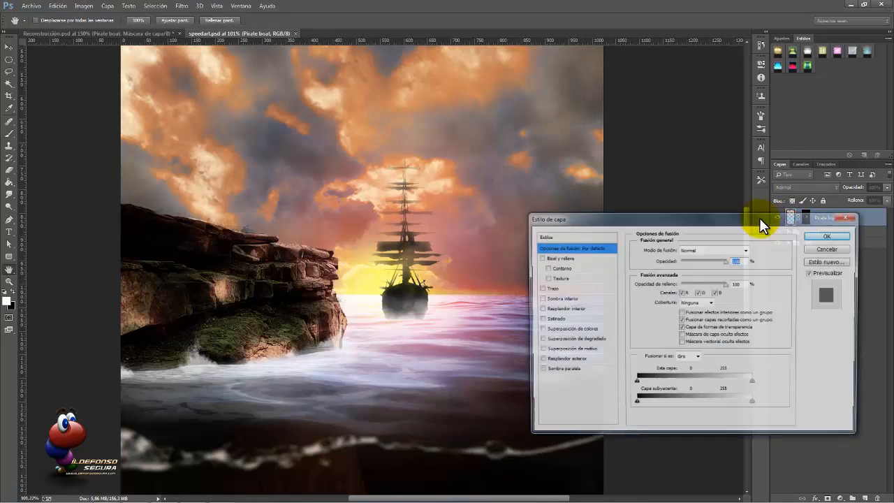
pyautogui.moveTo(624, 217); pyautogui.dragTo(414, 172)
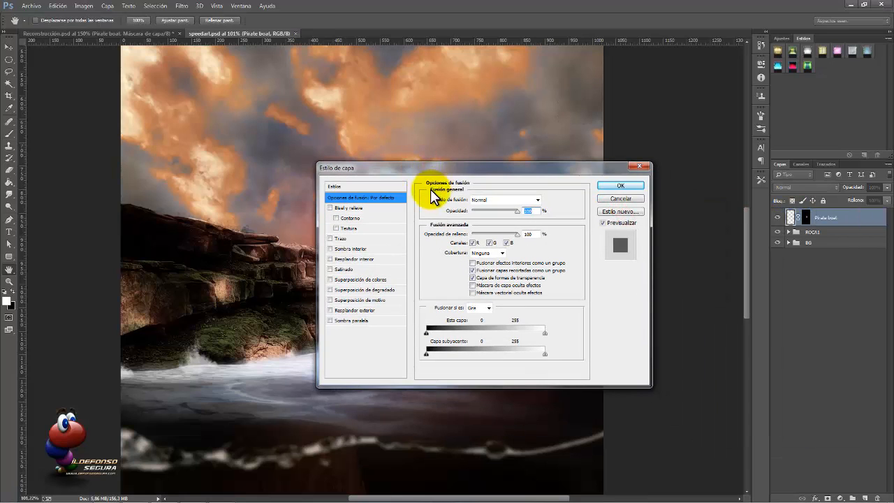
pyautogui.click(371, 279)
pyautogui.click(546, 200)
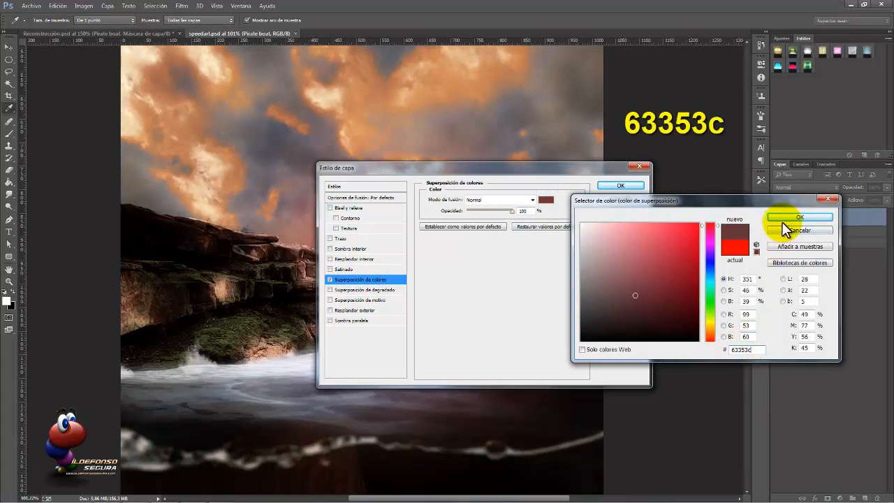
pyautogui.write('63353c')
pyautogui.click(782, 218)
pyautogui.write('45')
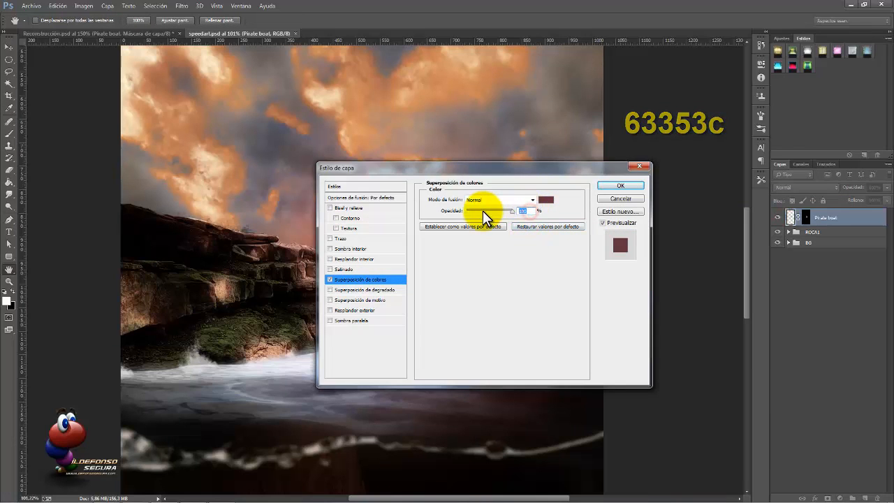
pyautogui.click(614, 187)
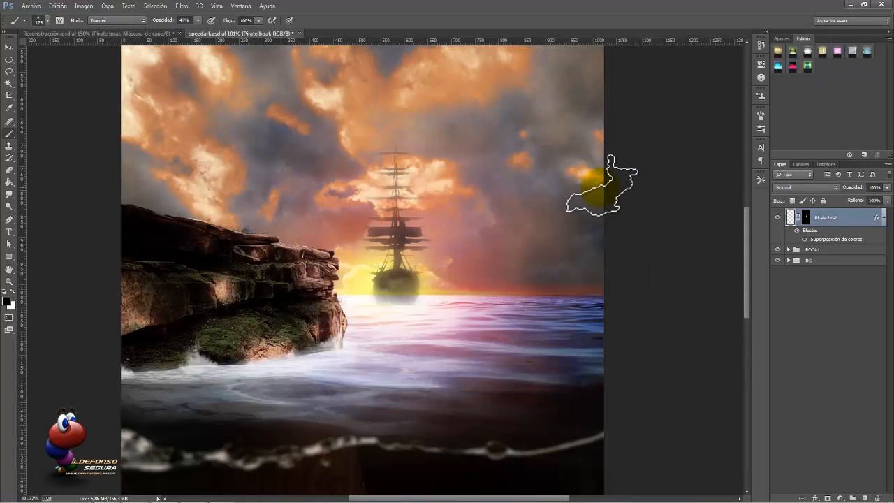
# Step: Duplicate the Pirate boat layer and delete the layer mask from the original beneath the copy
pyautogui.hotkey('ctrl', 'j')
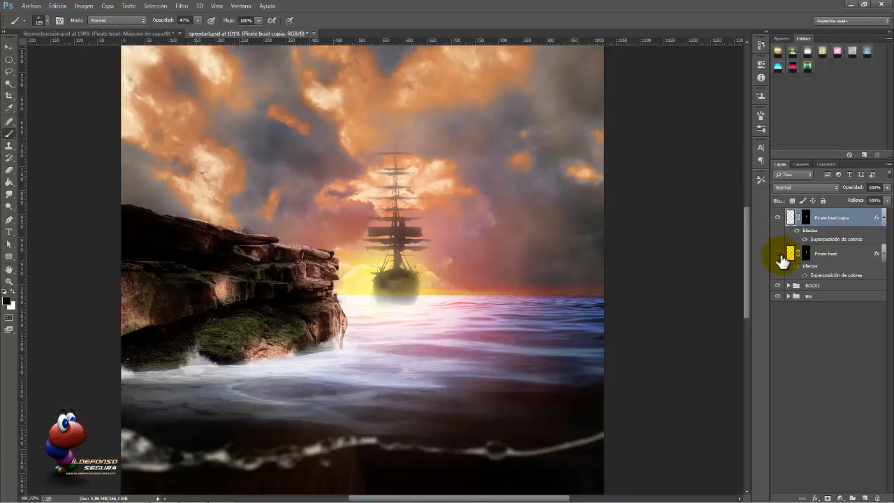
pyautogui.click(778, 253)
pyautogui.click(790, 253)
pyautogui.rightClick(806, 255)
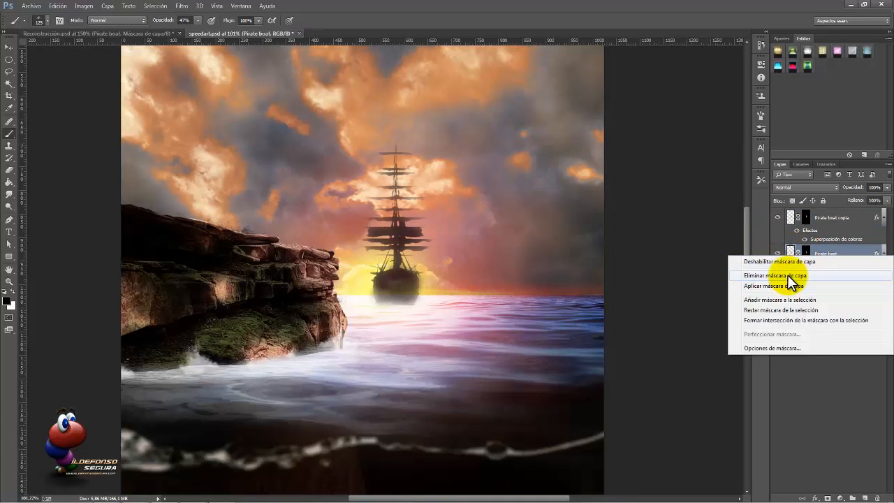
pyautogui.click(795, 276)
# Step: Remove the Color Overlay effect from the original Pirate boat layer while keeping the layer itself
pyautogui.moveTo(879, 250); pyautogui.dragTo(877, 498)
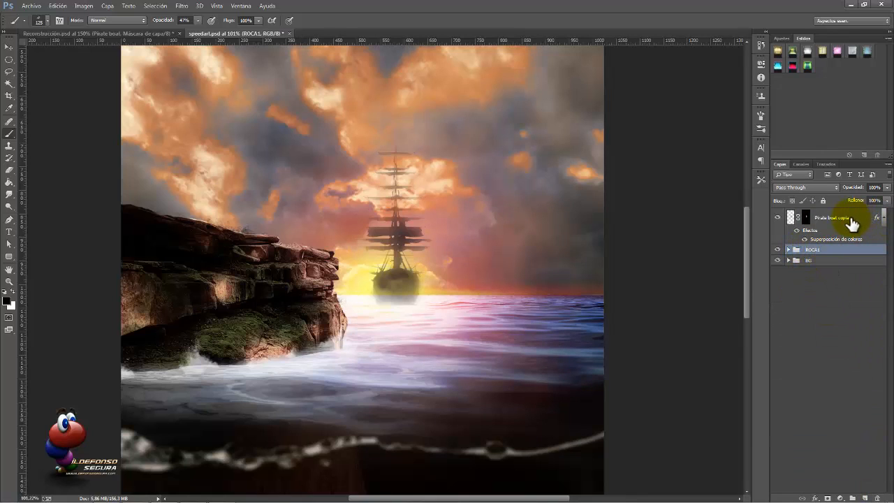
pyautogui.hotkey('ctrl', 'z')
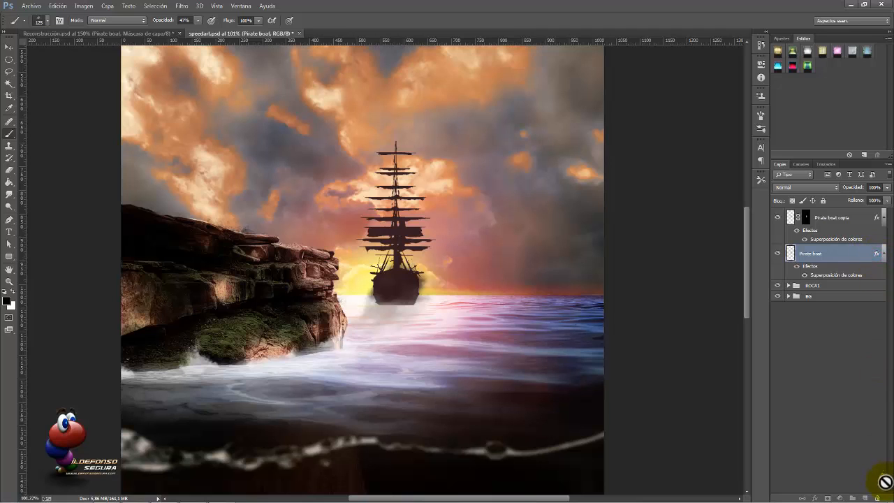
pyautogui.moveTo(877, 496); pyautogui.dragTo(878, 498)
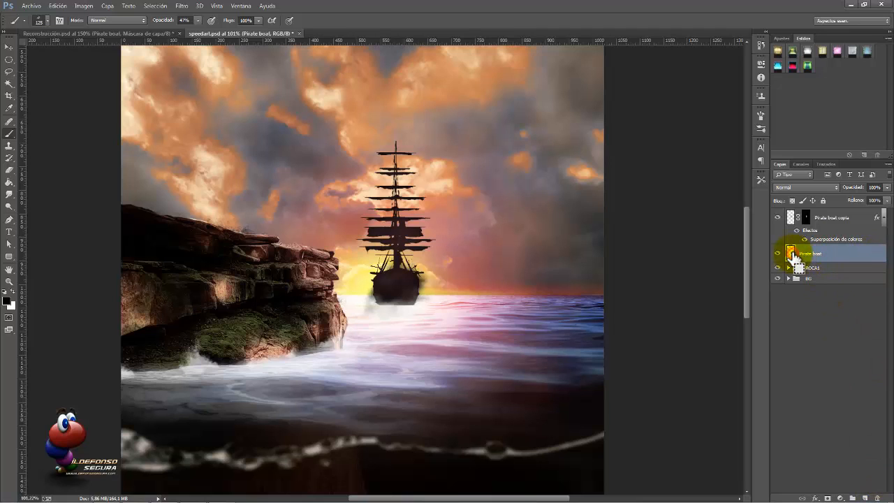
# Step: Flip the original Pirate boat layer vertically with Free Transform and move it below the ship as a reflection
pyautogui.hotkey('ctrl', 't')
pyautogui.rightClick(414, 271)
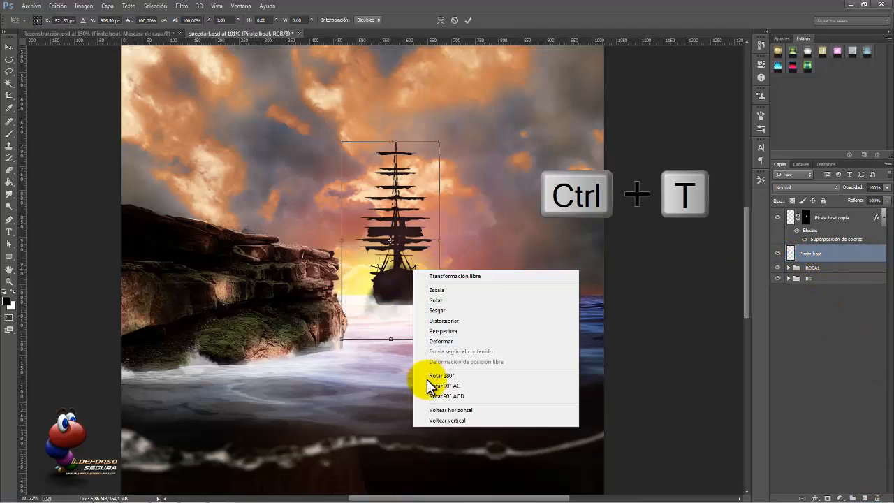
pyautogui.click(457, 420)
pyautogui.moveTo(396, 220); pyautogui.dragTo(396, 358)
# Step: Widen the reflection's near end in perspective and compress its height below the horizon
pyautogui.moveTo(441, 471); pyautogui.dragTo(565, 383)
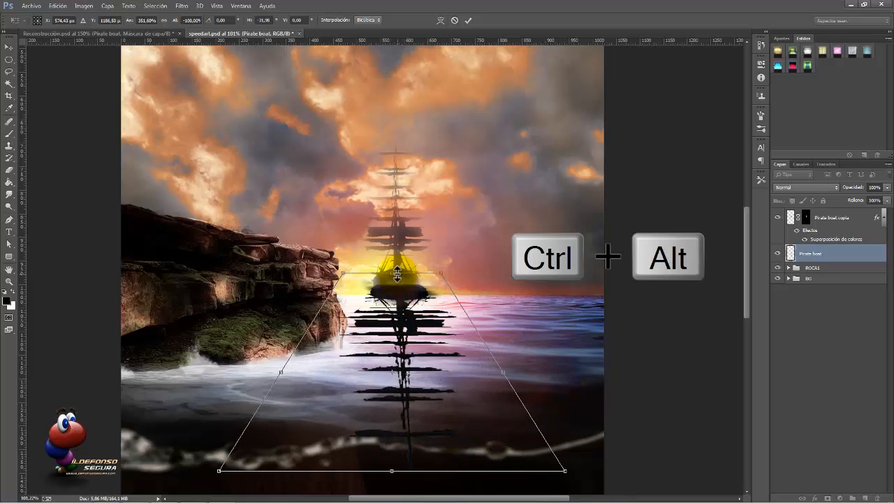
pyautogui.moveTo(397, 273); pyautogui.dragTo(392, 294)
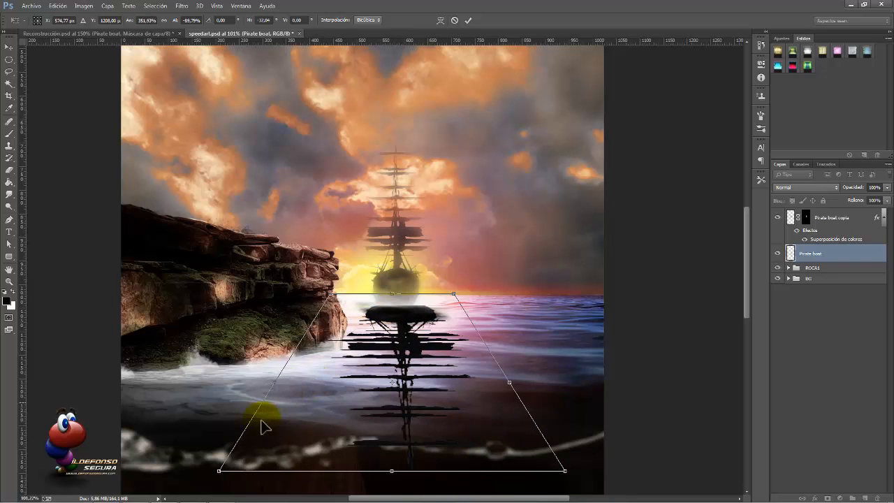
pyautogui.moveTo(394, 470); pyautogui.dragTo(394, 359)
# Step: Shrink and narrow the flipped ship reflection so it sits just beneath the hull, and apply the transformation
pyautogui.moveTo(470, 325); pyautogui.dragTo(420, 334)
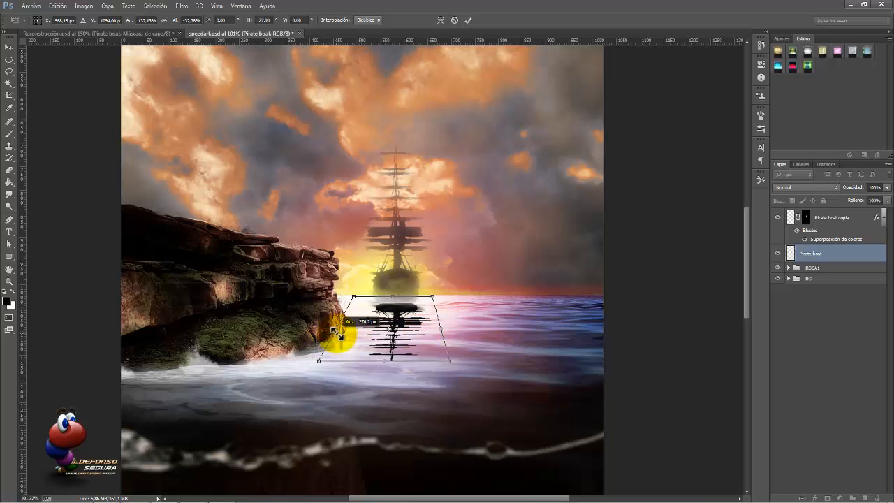
pyautogui.moveTo(337, 334); pyautogui.dragTo(341, 334)
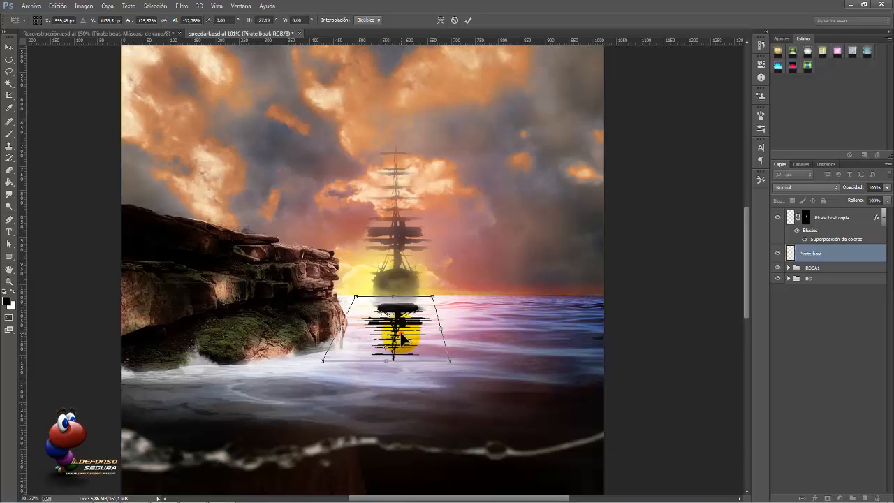
pyautogui.moveTo(400, 338); pyautogui.dragTo(401, 343)
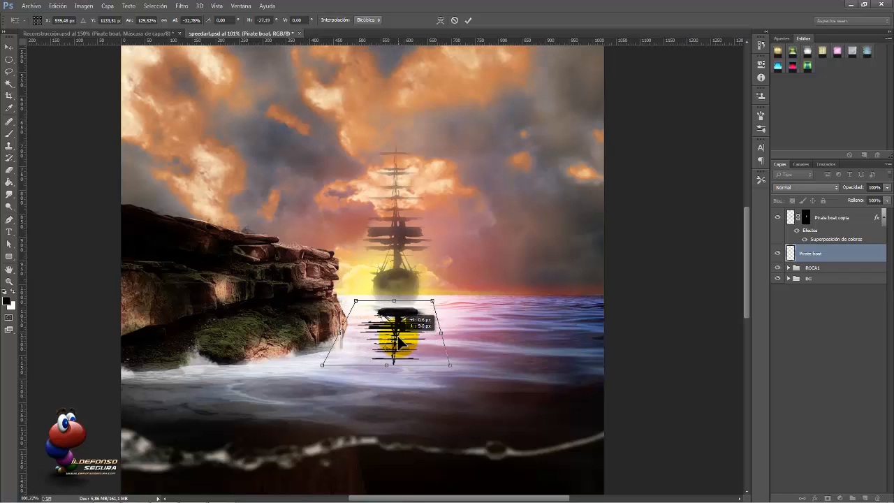
pyautogui.moveTo(450, 366); pyautogui.dragTo(458, 360)
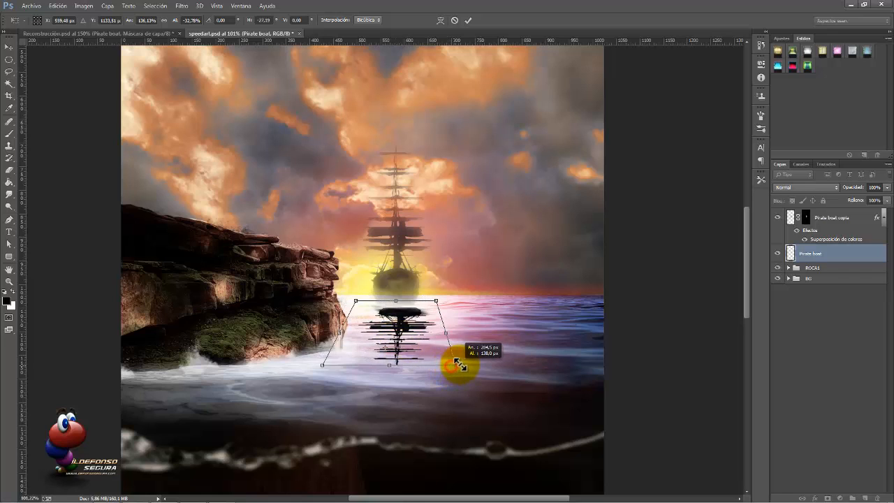
pyautogui.moveTo(439, 302); pyautogui.dragTo(428, 303)
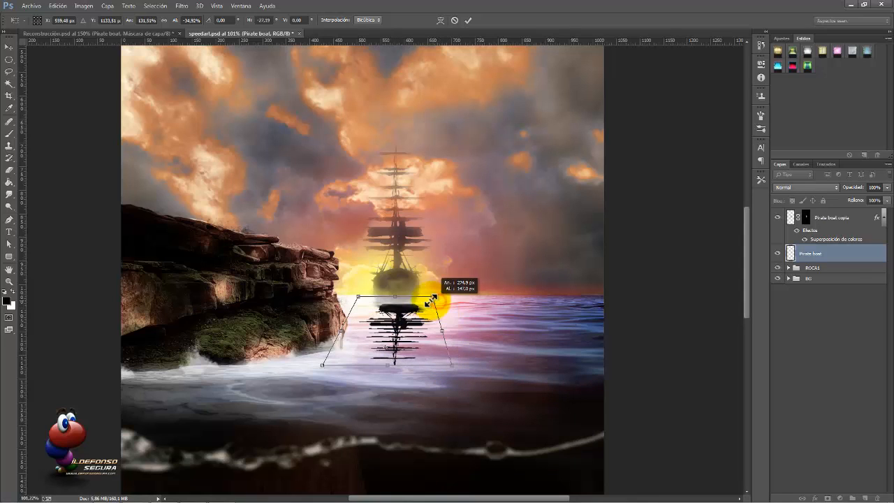
pyautogui.moveTo(452, 366); pyautogui.dragTo(462, 364)
pyautogui.moveTo(437, 333); pyautogui.dragTo(433, 333)
pyautogui.click(467, 21)
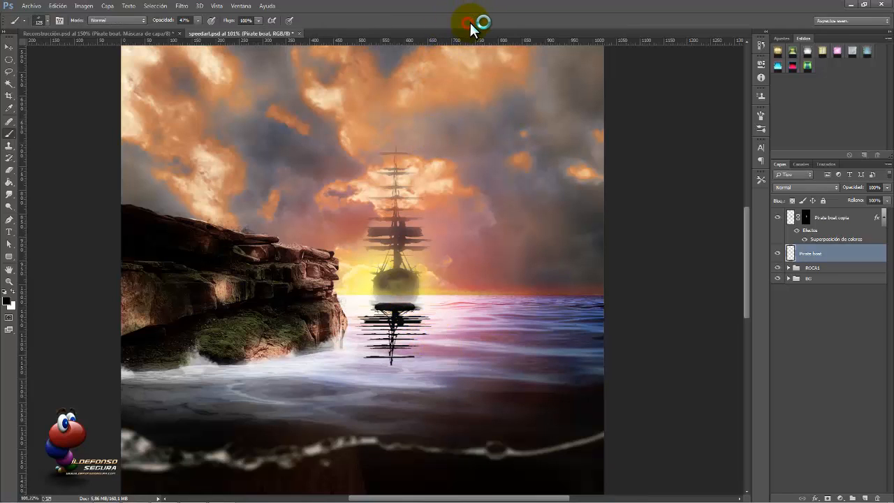
# Step: Add a layer mask to the Pirate boat reflection layer and replace the current brushes with the Ilde Agua set
pyautogui.hotkey('ctrl', '+')
pyautogui.hotkey('ctrl', '-')
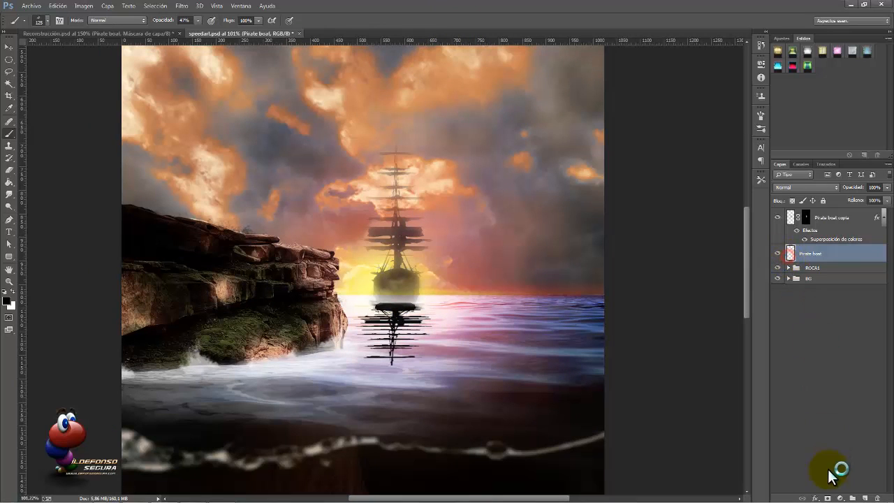
pyautogui.click(828, 497)
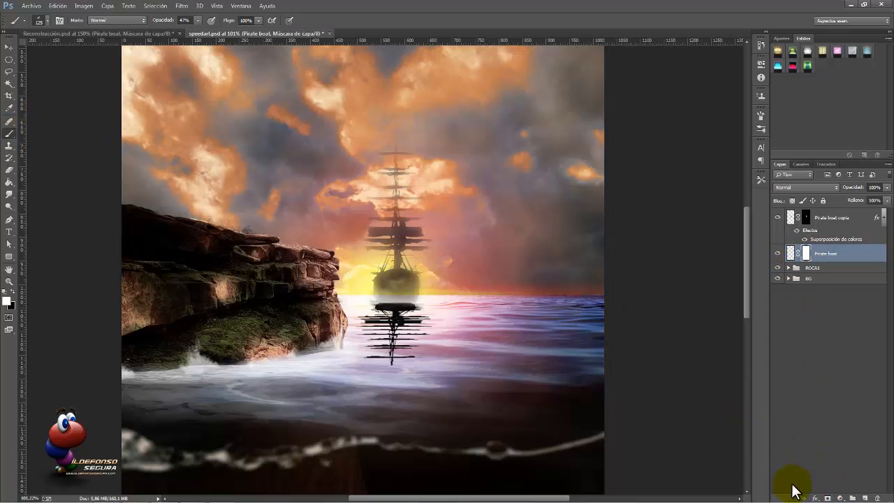
pyautogui.click(43, 23)
pyautogui.click(127, 47)
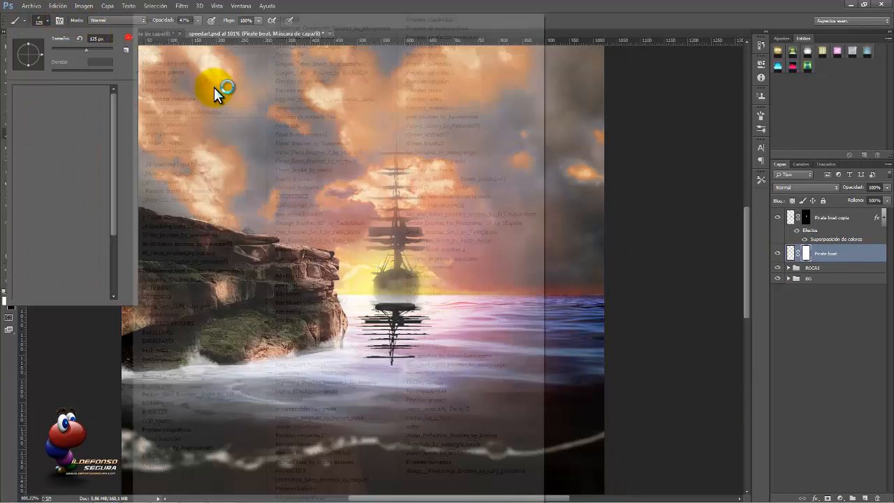
pyautogui.click(308, 259)
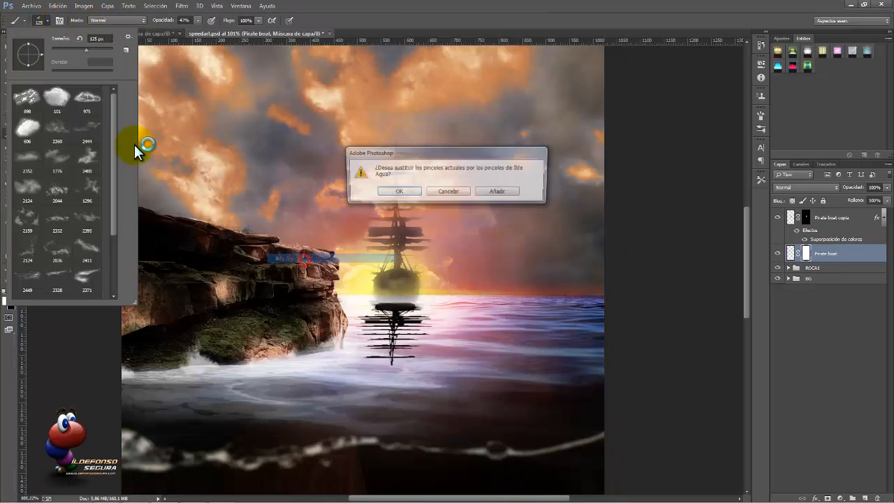
pyautogui.click(377, 192)
# Step: Choose the 2184 px water ripple brush and set its roundness to 90%
pyautogui.moveTo(114, 121); pyautogui.dragTo(112, 150)
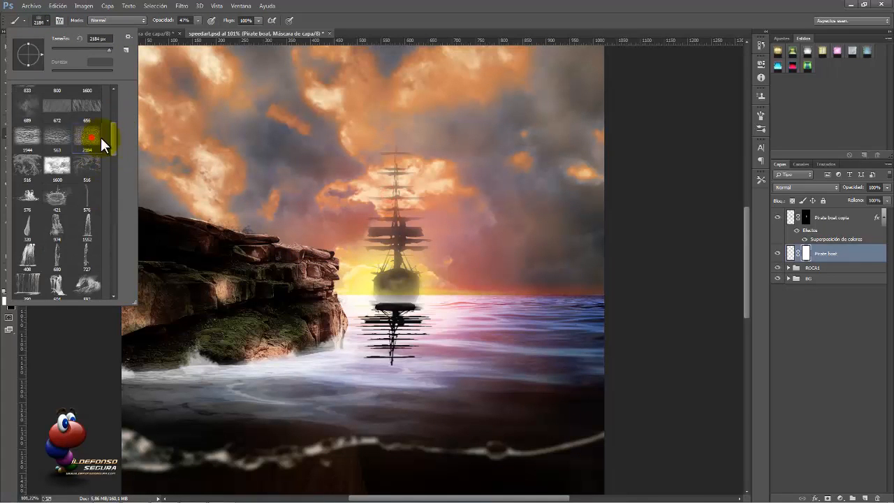
pyautogui.click(759, 116)
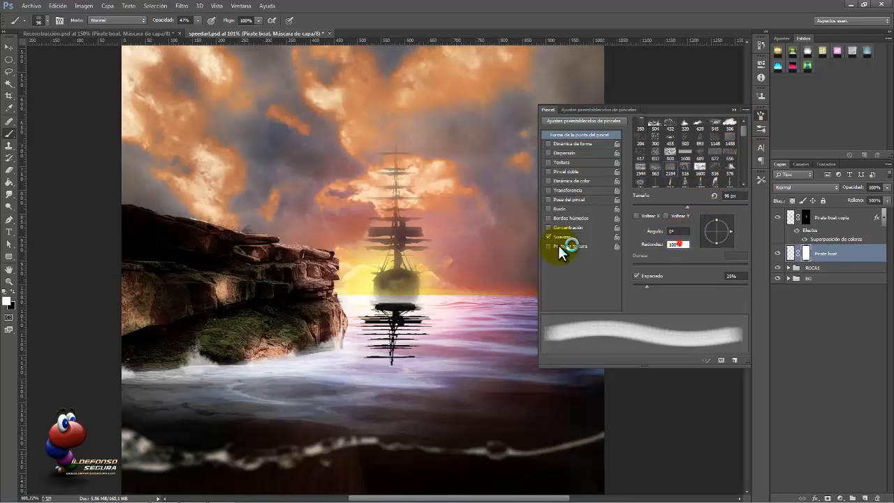
pyautogui.moveTo(559, 246); pyautogui.dragTo(407, 261)
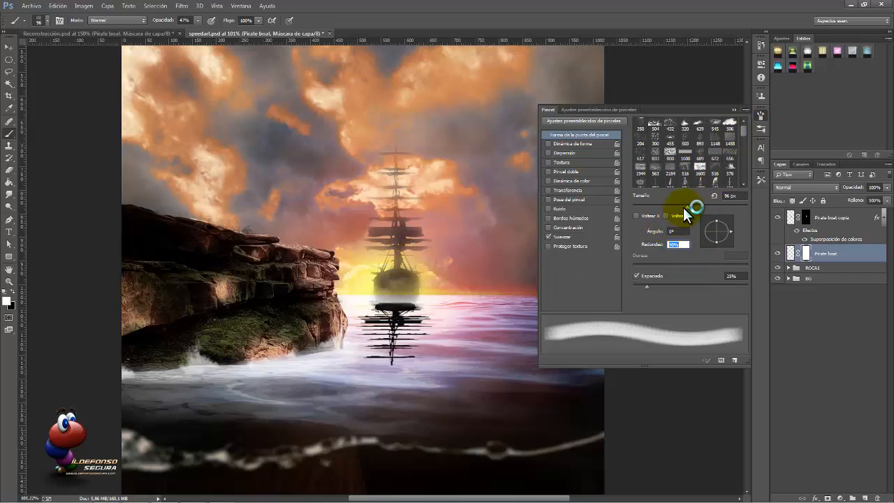
# Step: Enlarge the ripple brush and stamp black over the reflection on its layer mask to break it up like water
pyautogui.moveTo(400, 317); pyautogui.dragTo(435, 322)
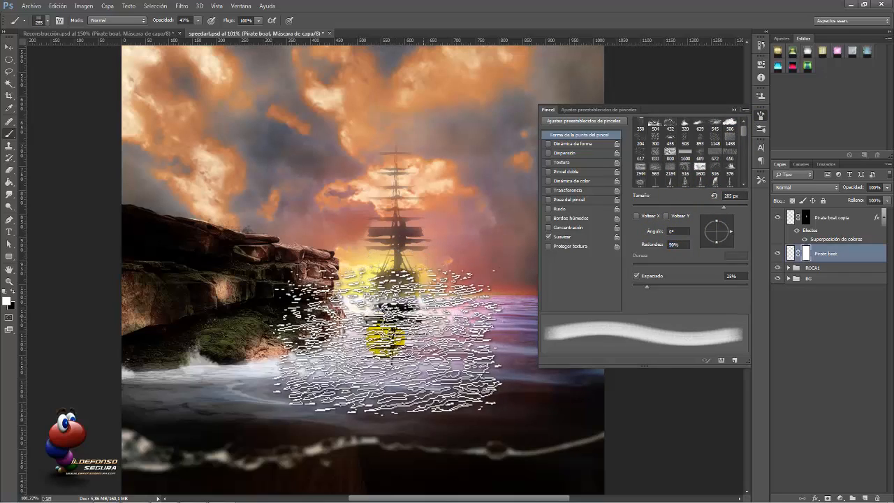
pyautogui.press('x')
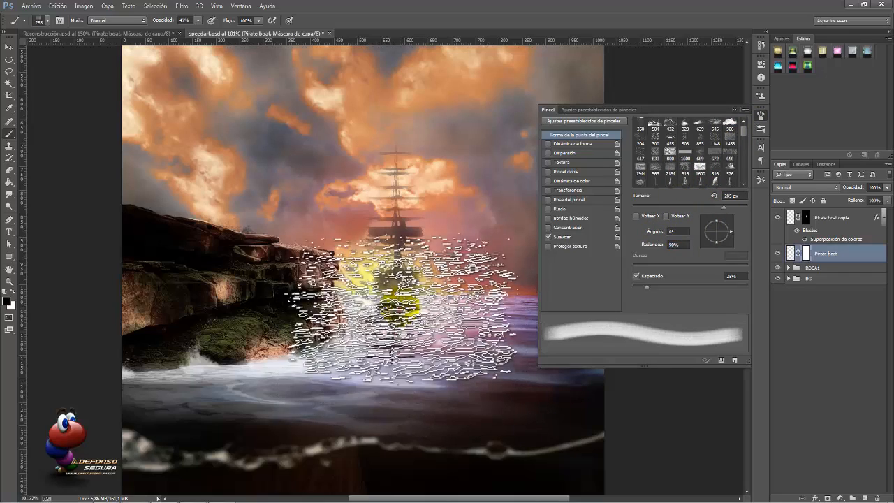
pyautogui.click(399, 281)
pyautogui.click(394, 320)
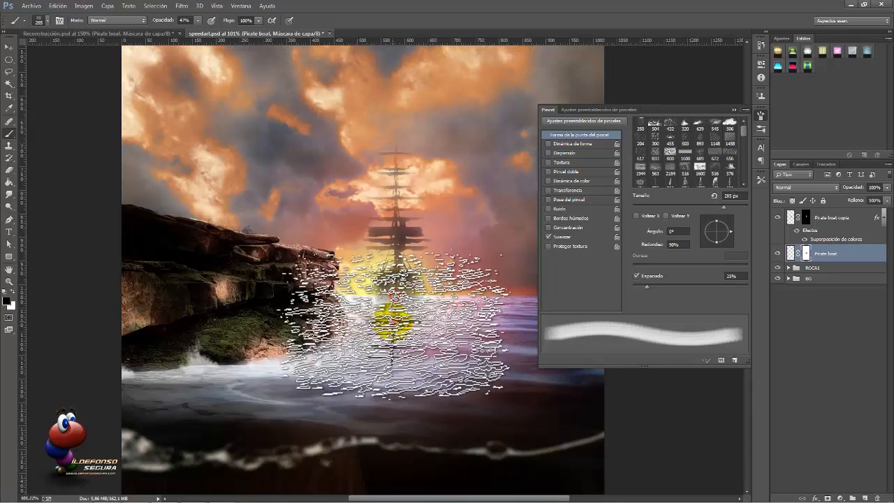
pyautogui.moveTo(421, 308); pyautogui.dragTo(383, 312)
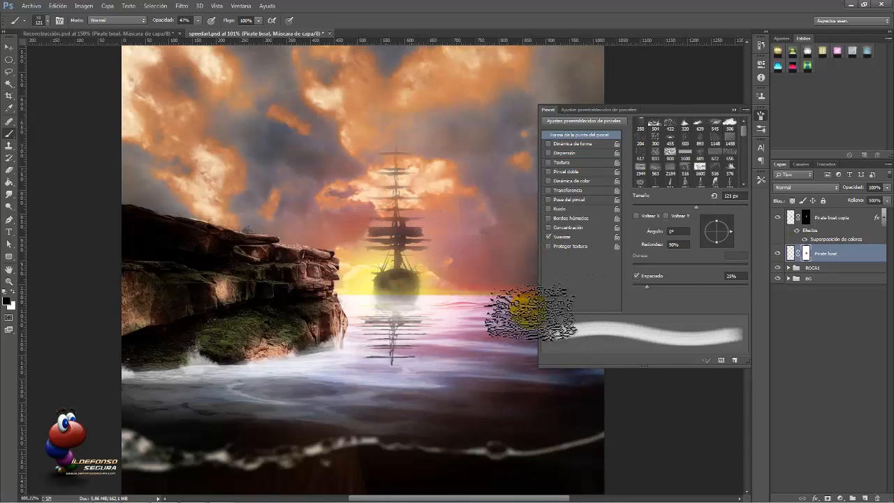
# Step: Lower the Pirate boat layer's opacity to 78% and refine its mask with more ripple stamps in white and black
pyautogui.moveTo(854, 188); pyautogui.dragTo(857, 190)
pyautogui.press('x')
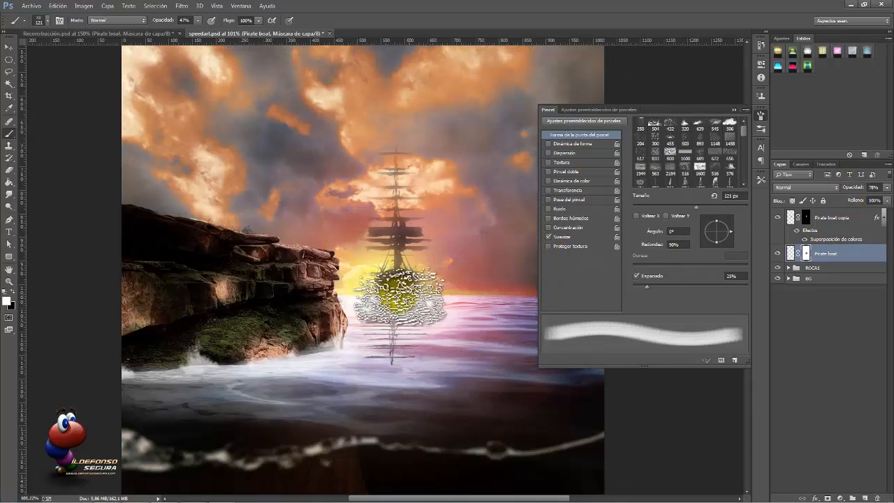
pyautogui.click(424, 292)
pyautogui.moveTo(380, 343); pyautogui.dragTo(419, 347)
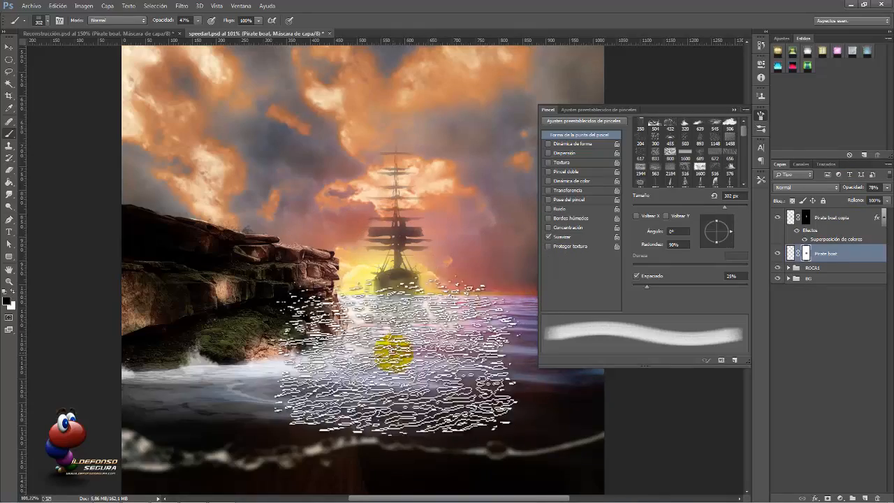
pyautogui.click(373, 345)
pyautogui.press('x')
pyautogui.click(399, 284)
pyautogui.press('x')
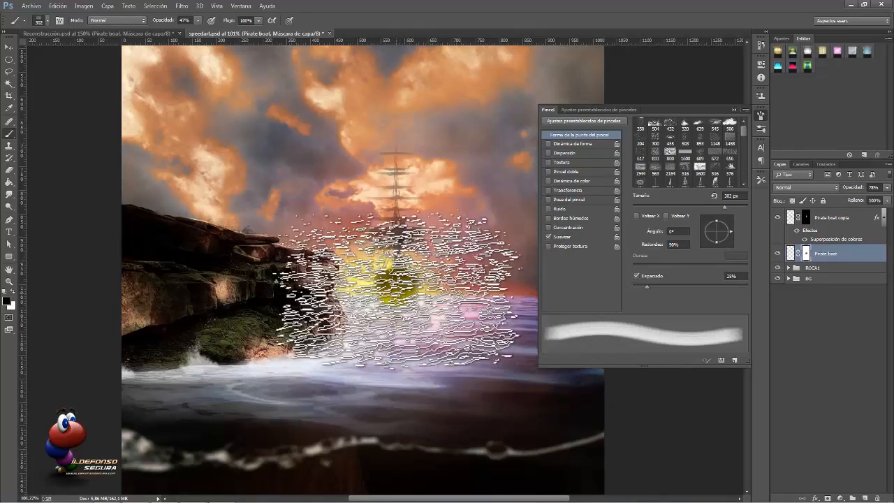
pyautogui.moveTo(396, 283); pyautogui.dragTo(356, 286)
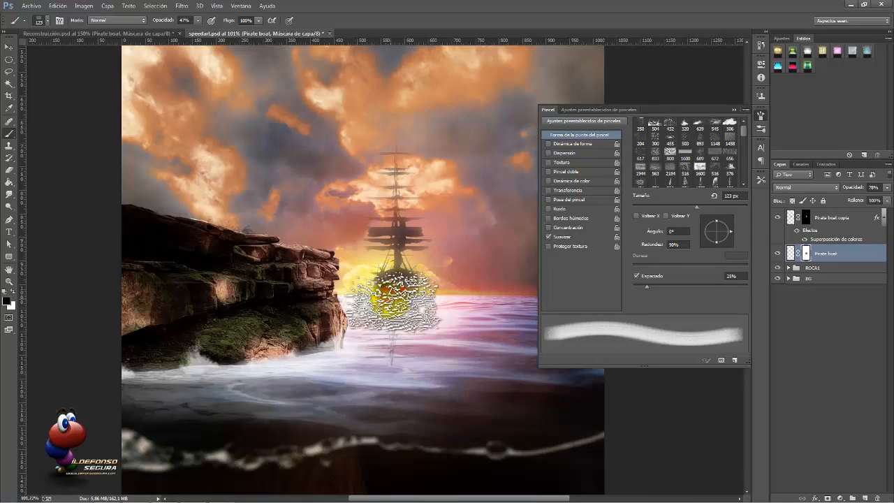
pyautogui.click(733, 110)
# Step: Create a new empty layer directly above the ROCA1 group, beneath the ship reflection
pyautogui.scroll(-8, 687, 144)
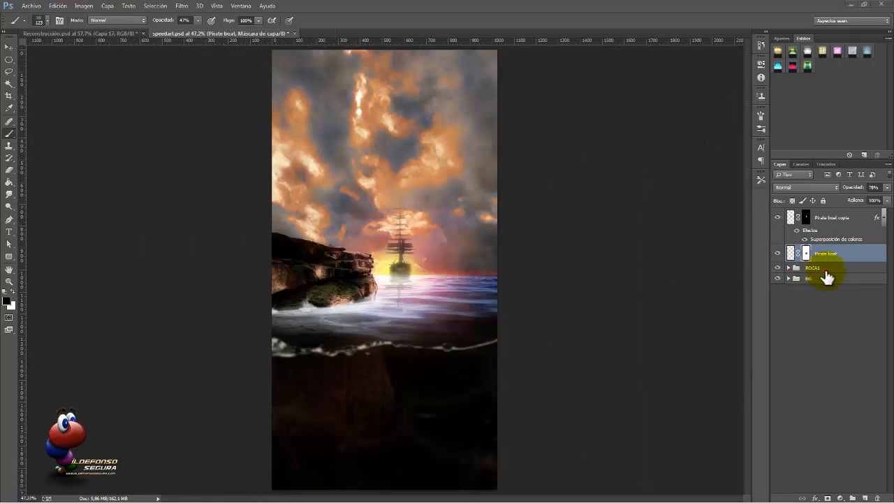
pyautogui.click(828, 267)
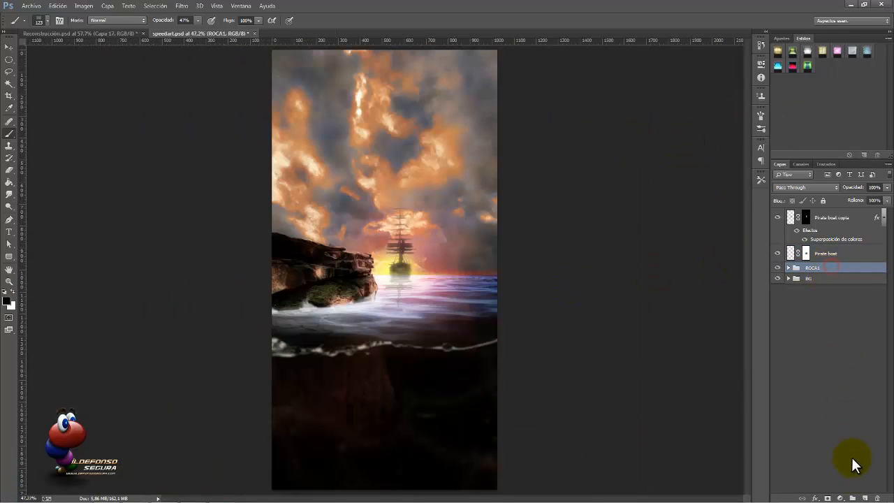
pyautogui.click(866, 498)
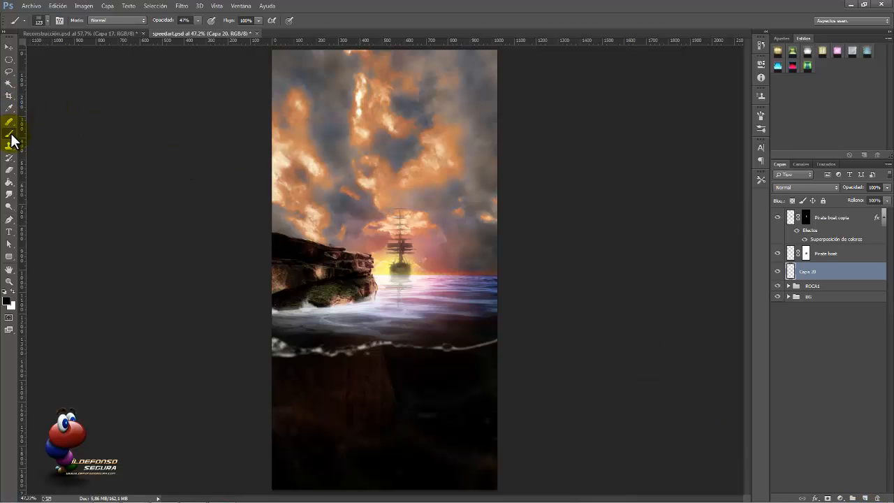
# Step: Replace the current brushes with the SS-light-beams set and choose the 2472 px starburst brush
pyautogui.click(46, 23)
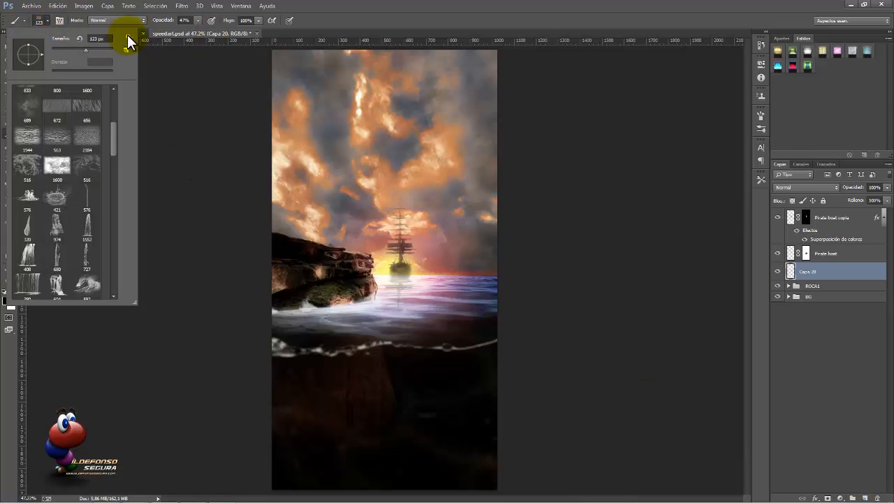
pyautogui.click(127, 38)
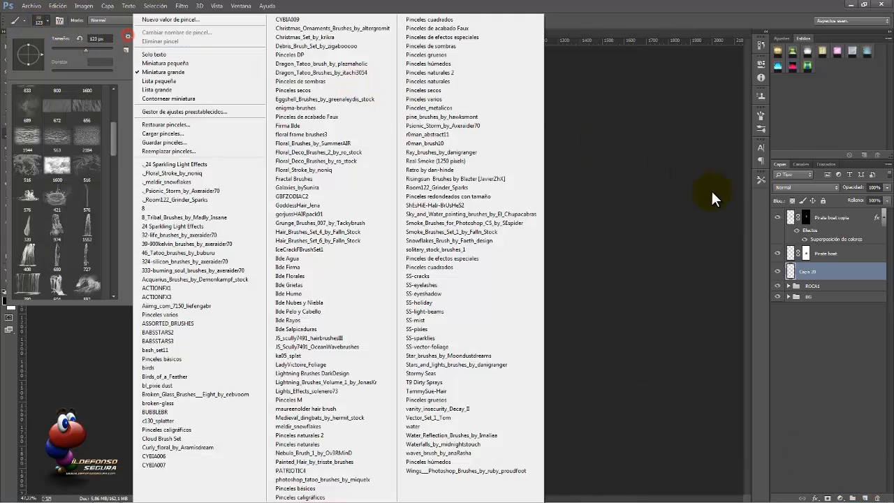
pyautogui.click(445, 311)
pyautogui.click(404, 193)
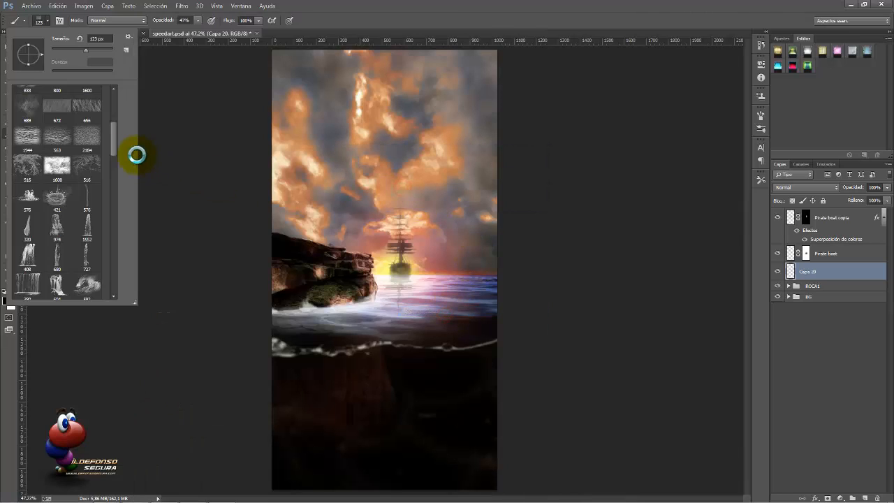
pyautogui.scroll(3, 117, 219)
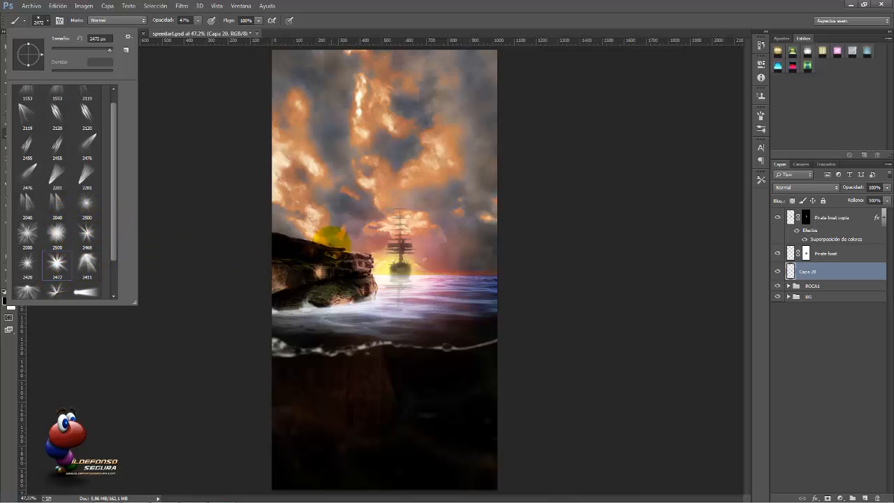
# Step: Stamp a white light burst behind the ship on the new layer with a 901 px brush at 100% opacity
pyautogui.moveTo(358, 241); pyautogui.dragTo(209, 287)
pyautogui.click(401, 256)
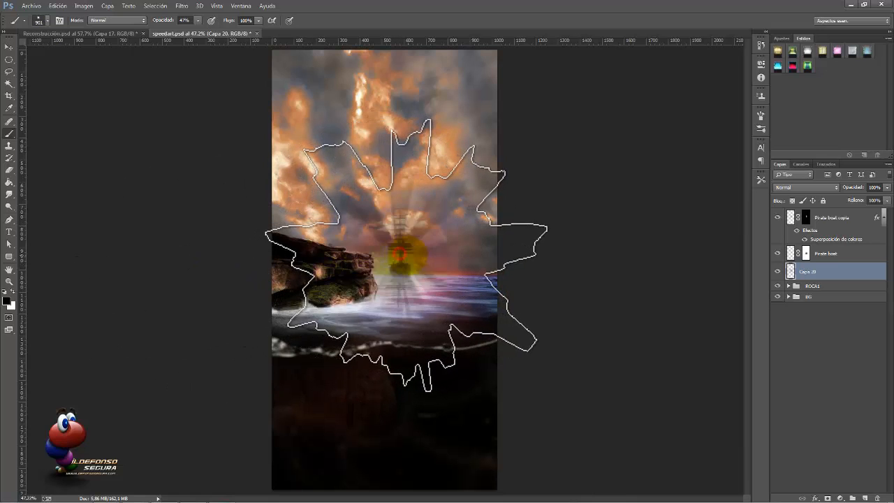
pyautogui.hotkey('ctrl', 'z')
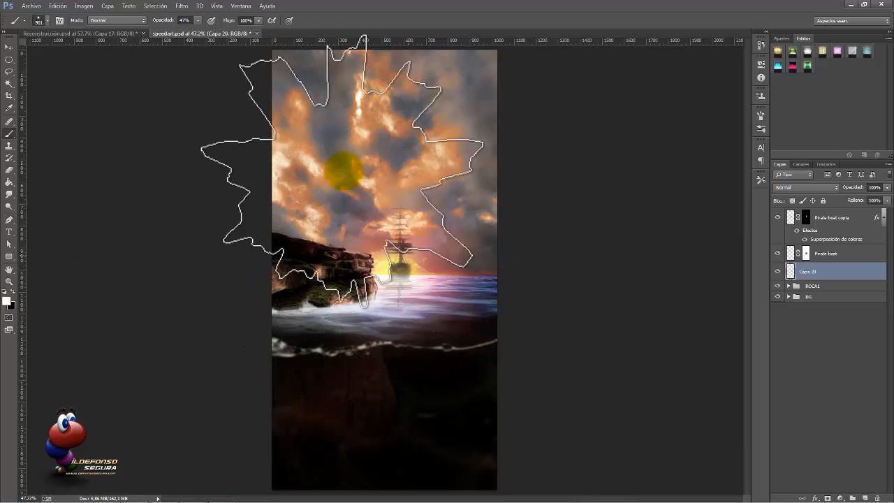
pyautogui.moveTo(162, 25); pyautogui.dragTo(202, 24)
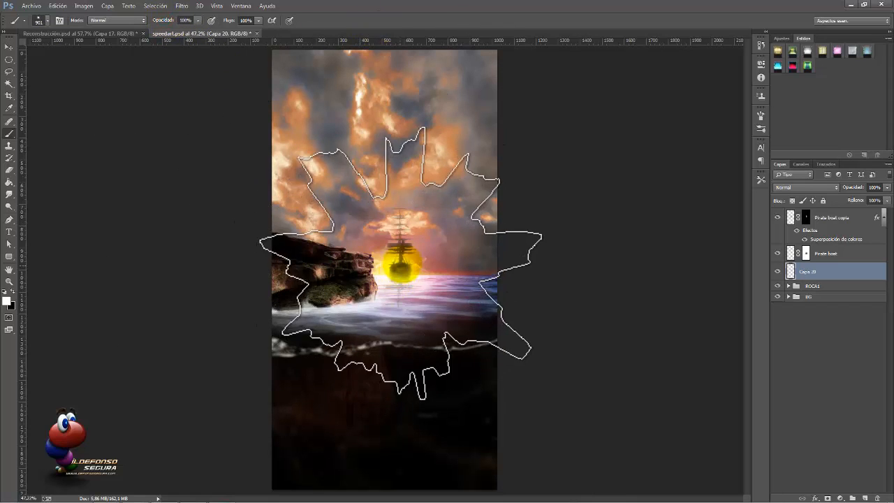
pyautogui.click(401, 263)
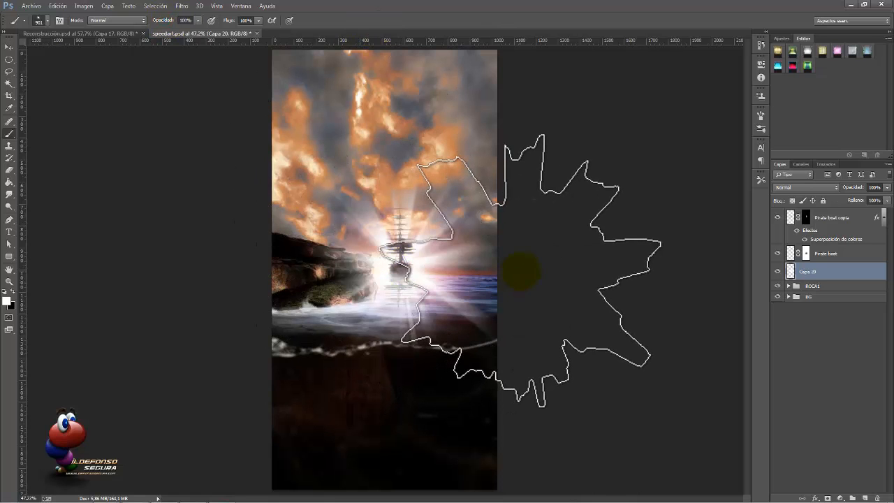
# Step: Set the light burst layer's blend mode to Luz suave and scale it up proportionally to about 117%
pyautogui.click(827, 187)
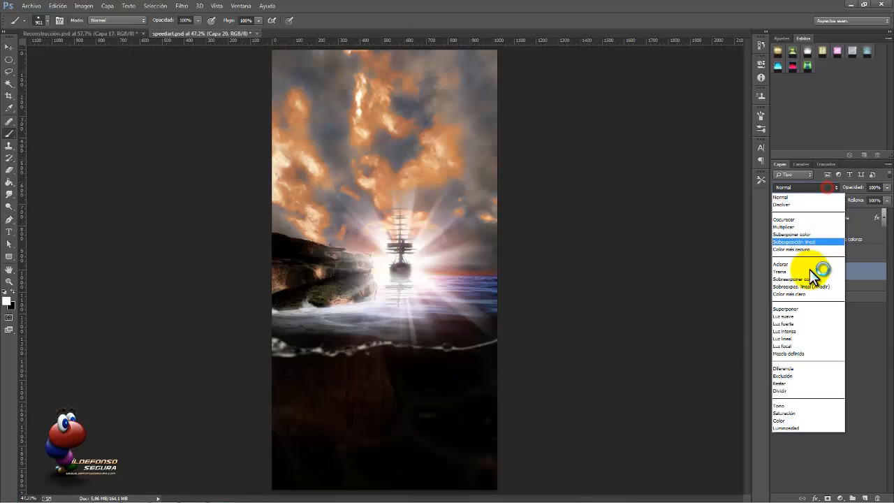
pyautogui.click(792, 313)
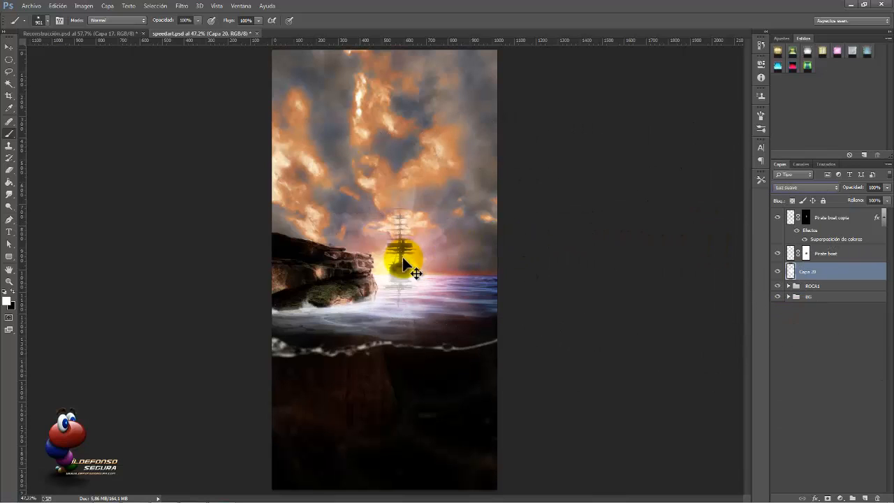
pyautogui.hotkey('ctrl', 't')
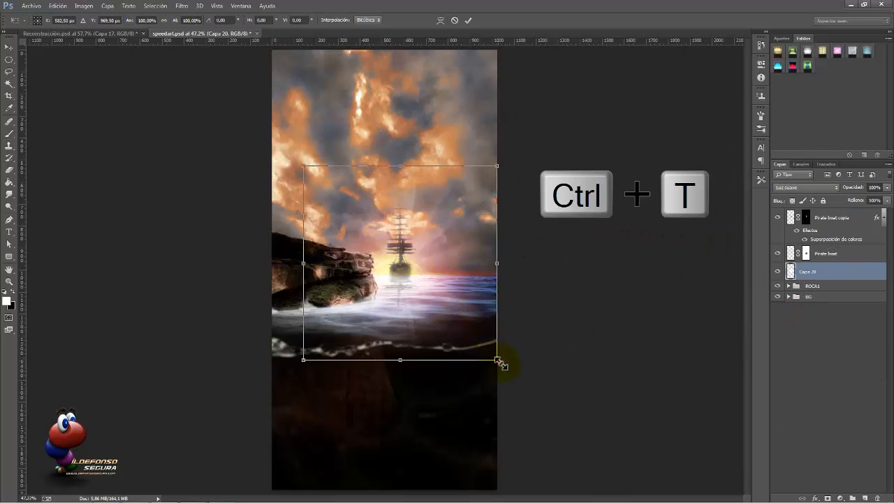
pyautogui.moveTo(500, 362); pyautogui.dragTo(513, 376)
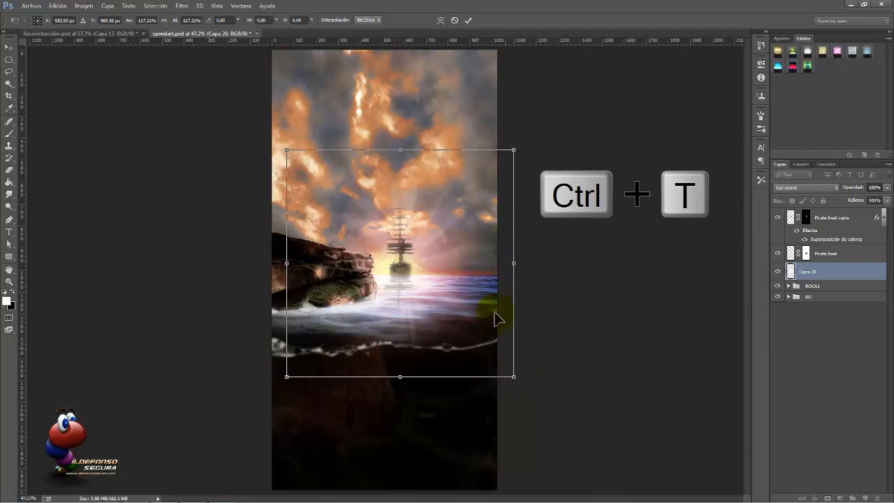
pyautogui.click(468, 21)
pyautogui.moveTo(429, 237); pyautogui.dragTo(421, 258)
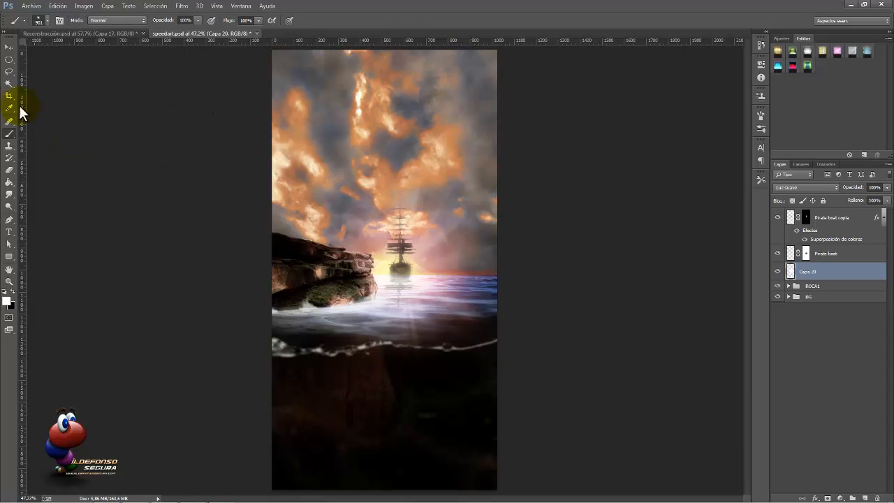
# Step: Copy the part of the light burst below the horizon to a new layer using a rectangular selection
pyautogui.moveTo(12, 62); pyautogui.dragTo(34, 62)
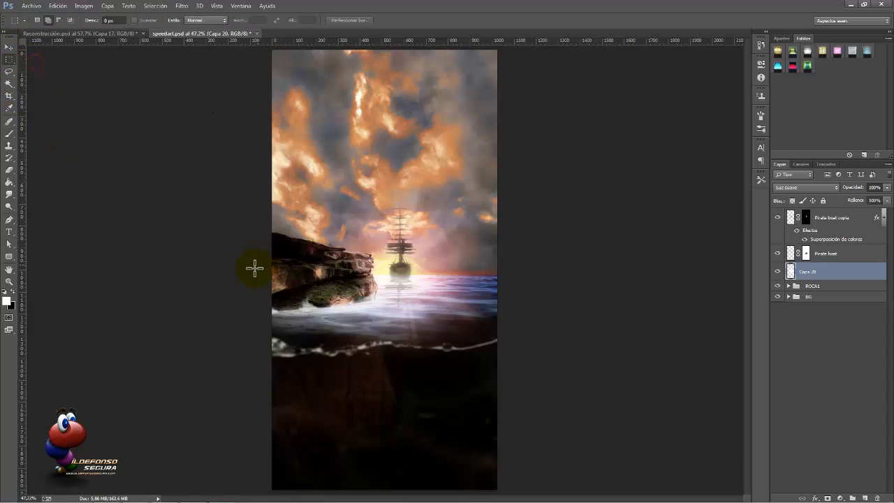
pyautogui.moveTo(253, 275); pyautogui.dragTo(511, 384)
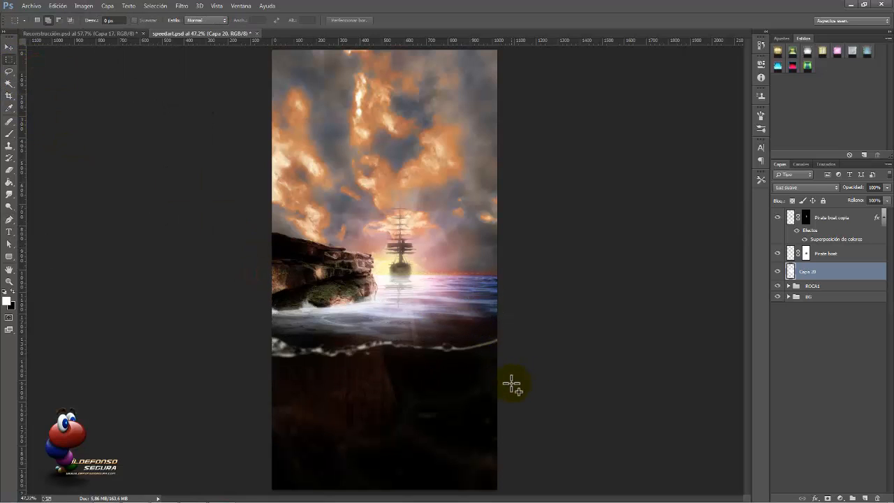
pyautogui.hotkey('ctrl', 'j')
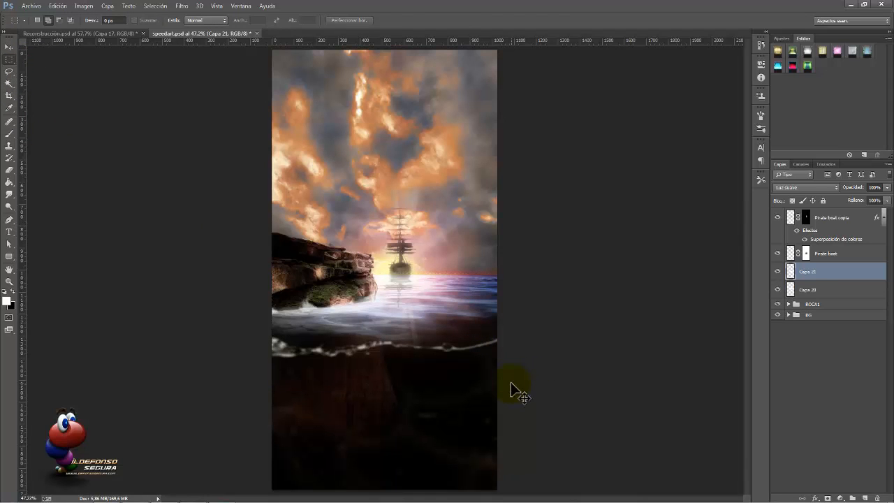
# Step: Distort the copied light in perspective, spreading its lower edge widely beyond both sides of the canvas
pyautogui.hotkey('ctrl', 't')
pyautogui.moveTo(496, 382); pyautogui.dragTo(684, 260)
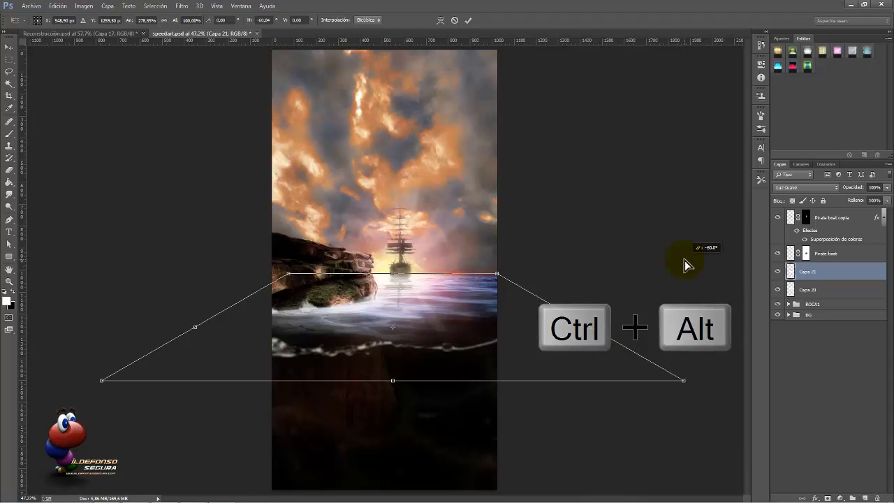
pyautogui.click(469, 21)
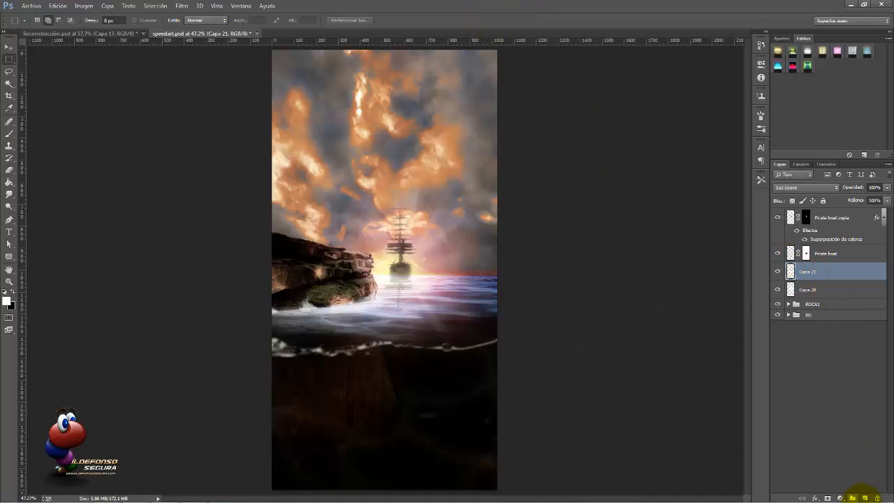
# Step: Create an empty layer above the light layers and replace the brushes with the Ilde Nubes y Niebla set, choosing the 2488 px cloud brush
pyautogui.click(864, 498)
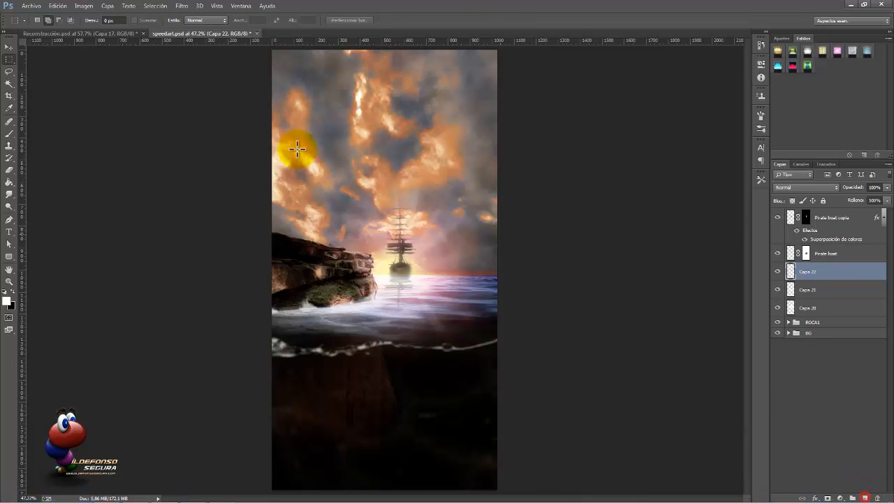
pyautogui.click(9, 132)
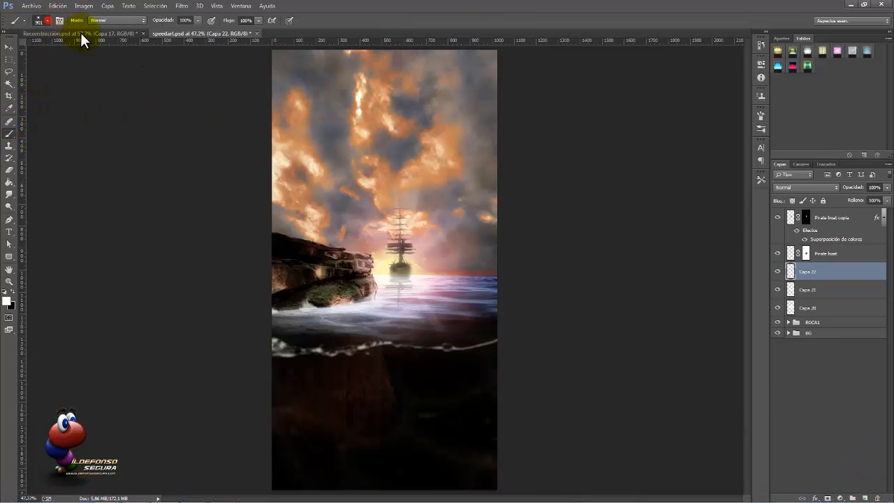
pyautogui.click(40, 20)
pyautogui.click(126, 49)
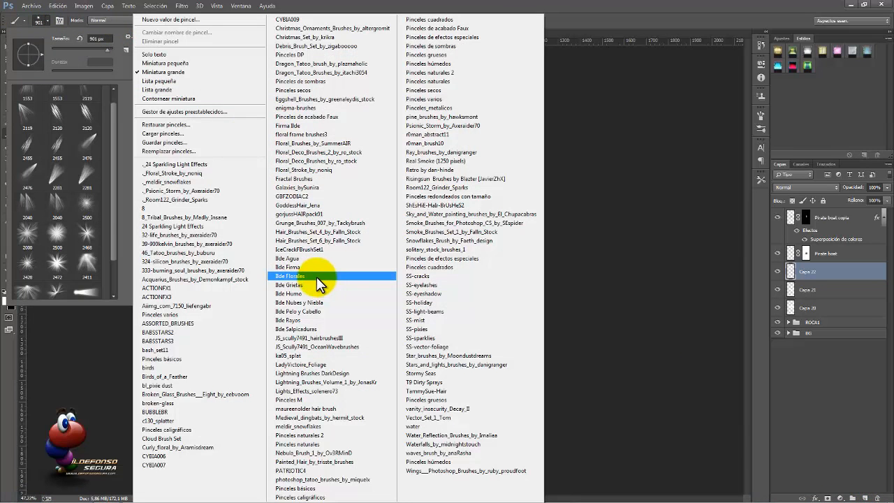
pyautogui.click(319, 303)
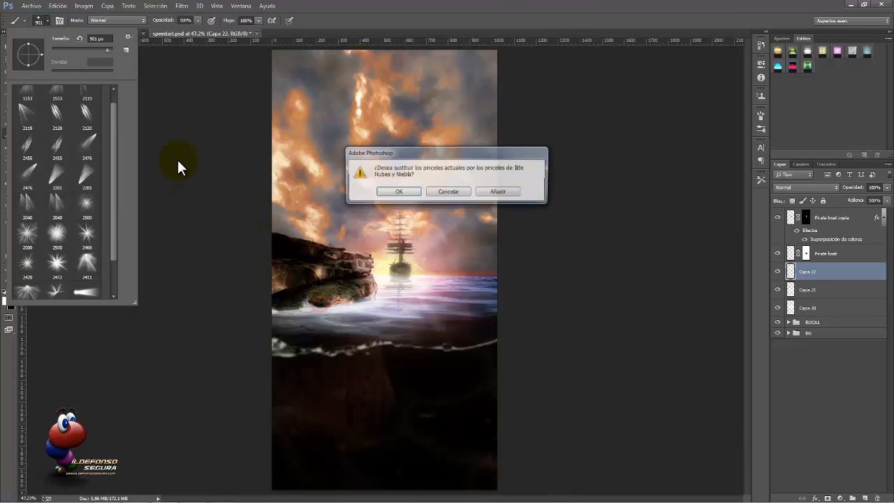
pyautogui.click(392, 194)
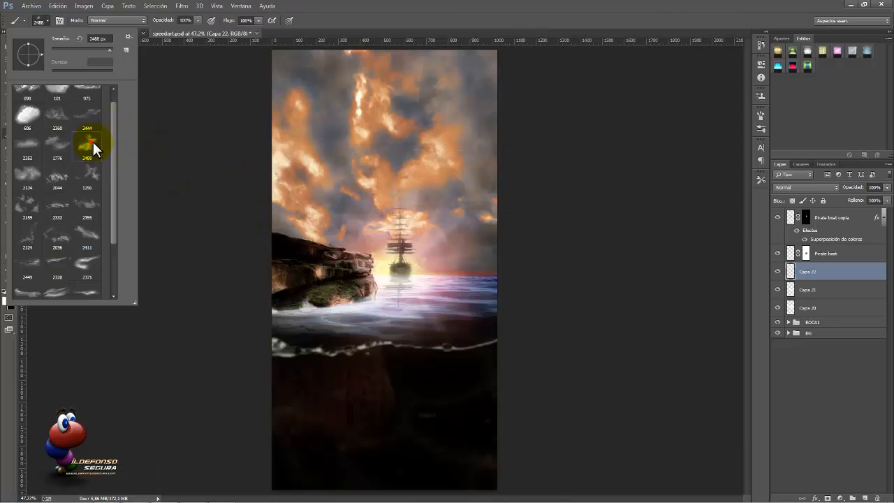
# Step: Stamp white fog around the ship with the cloud brush enlarged to 2873 px and set the fog layer's opacity to 50%
pyautogui.moveTo(341, 235); pyautogui.dragTo(384, 231)
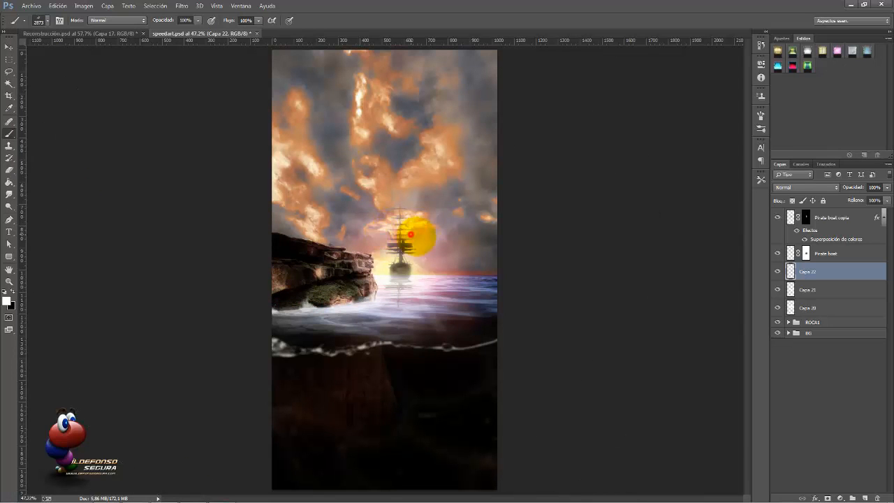
pyautogui.click(412, 234)
pyautogui.click(153, 175)
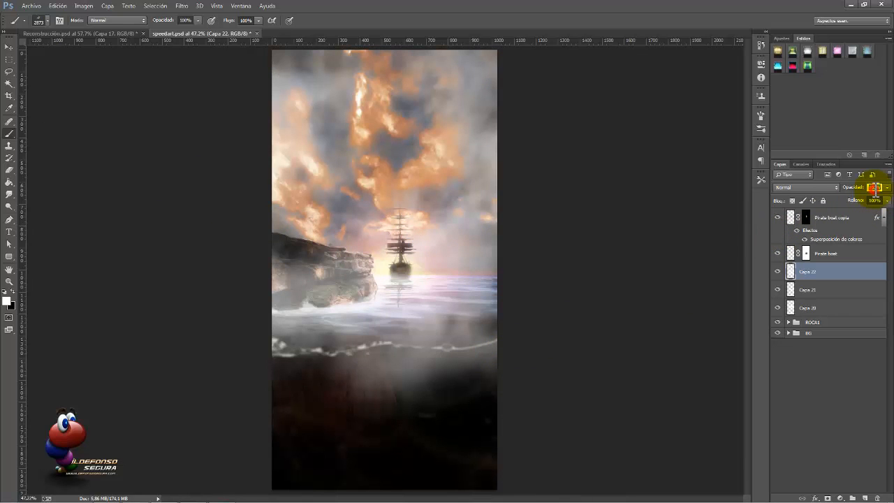
pyautogui.write('50')
pyautogui.press('Return')
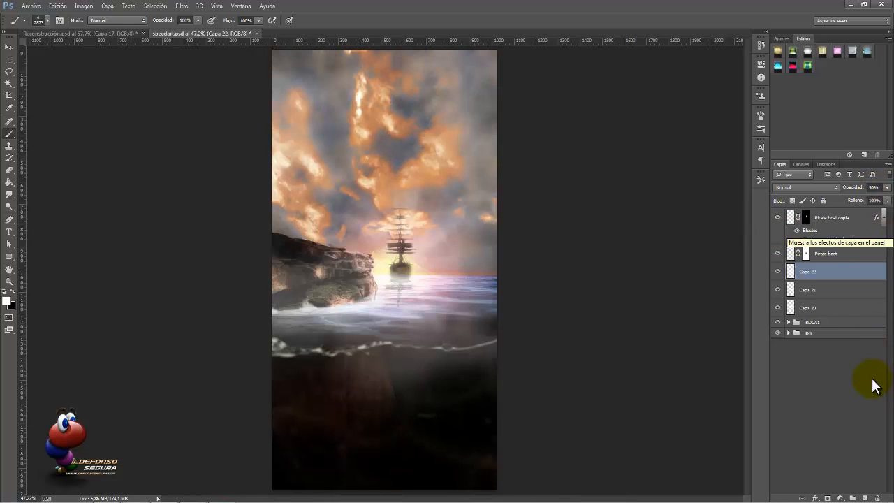
# Step: Add a mask to the fog layer and stamp black with a smaller cloud brush to hide the fog below the waterline
pyautogui.click(844, 474)
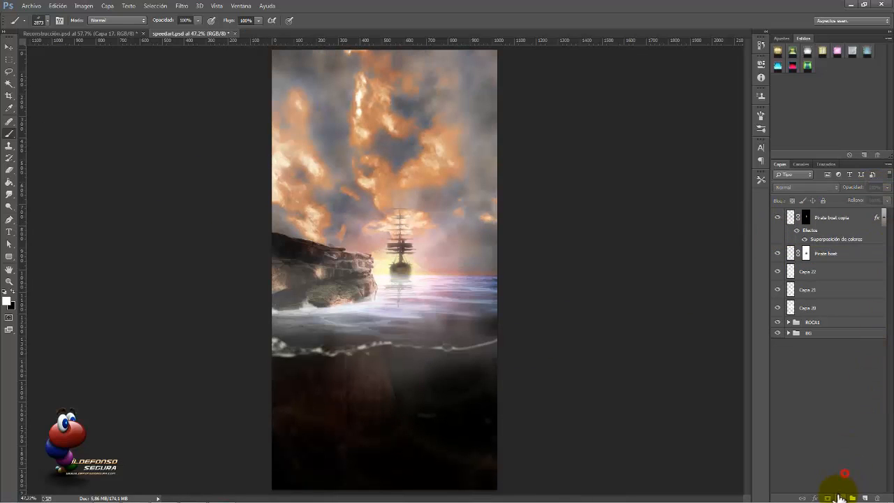
pyautogui.click(816, 270)
pyautogui.click(827, 497)
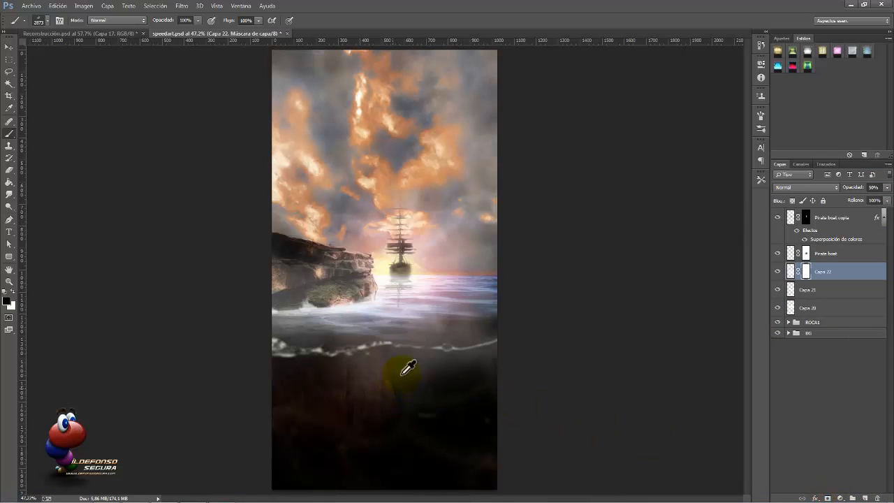
pyautogui.moveTo(401, 375)
pyautogui.mouseDown()
pyautogui.moveTo(292, 355)
pyautogui.moveTo(208, 361)
pyautogui.mouseUp()
pyautogui.click(373, 385)
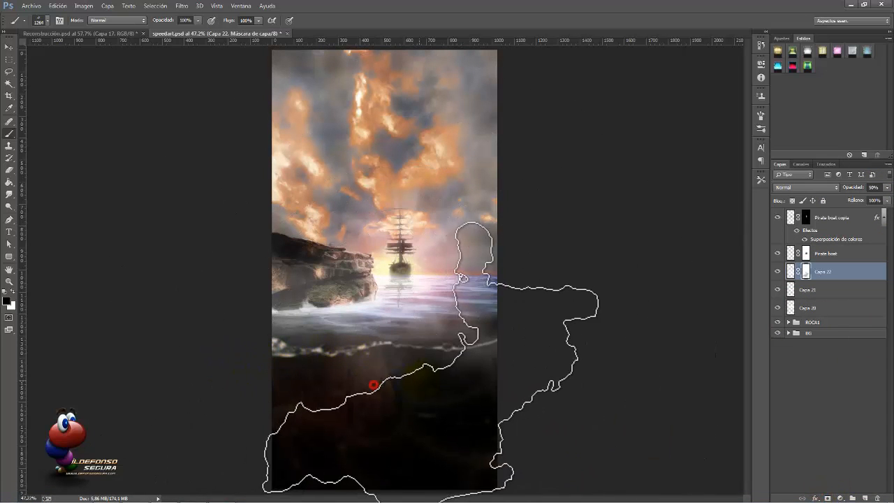
pyautogui.click(429, 375)
pyautogui.click(451, 361)
pyautogui.click(375, 370)
pyautogui.click(327, 381)
pyautogui.click(303, 389)
pyautogui.click(261, 393)
pyautogui.click(235, 378)
pyautogui.click(245, 391)
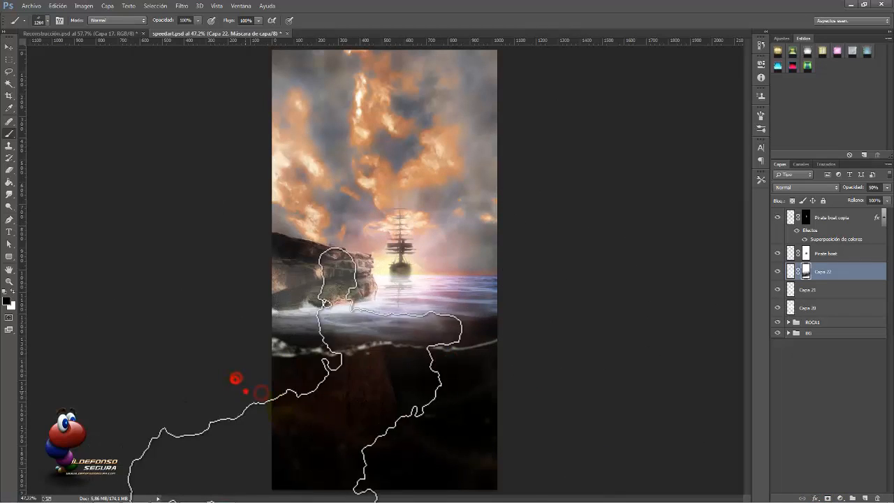
pyautogui.click(311, 405)
pyautogui.click(391, 403)
pyautogui.click(454, 397)
pyautogui.click(473, 391)
pyautogui.click(495, 379)
pyautogui.scroll(-1, 599, 349)
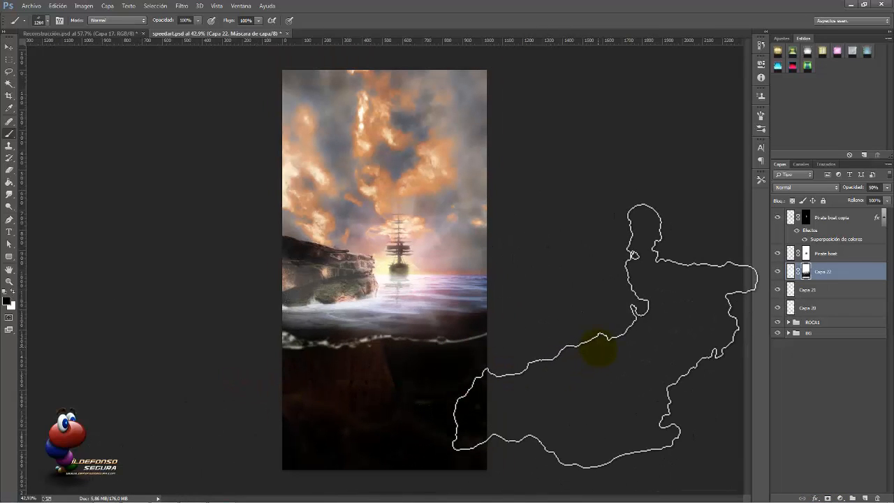
# Step: Erase the water light on Capa 21 over the rocks using the Eraser with a reduced cloud tip at 48% opacity
pyautogui.click(789, 287)
pyautogui.press('x')
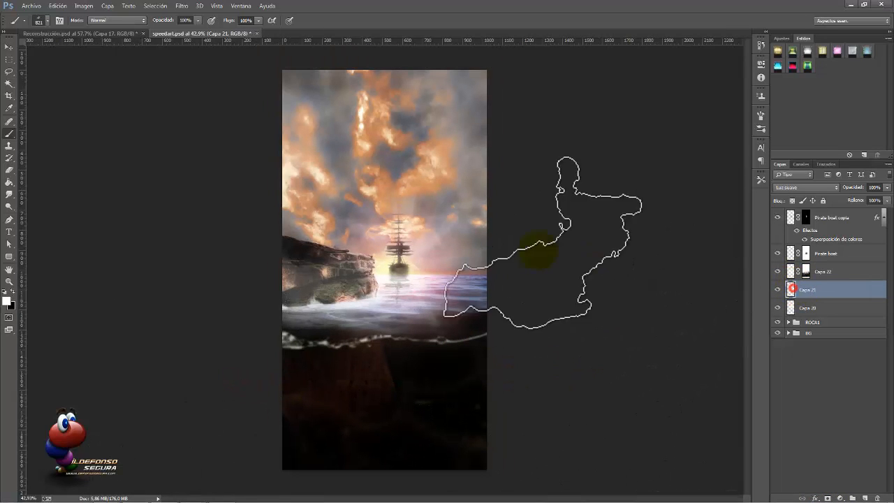
pyautogui.click(10, 170)
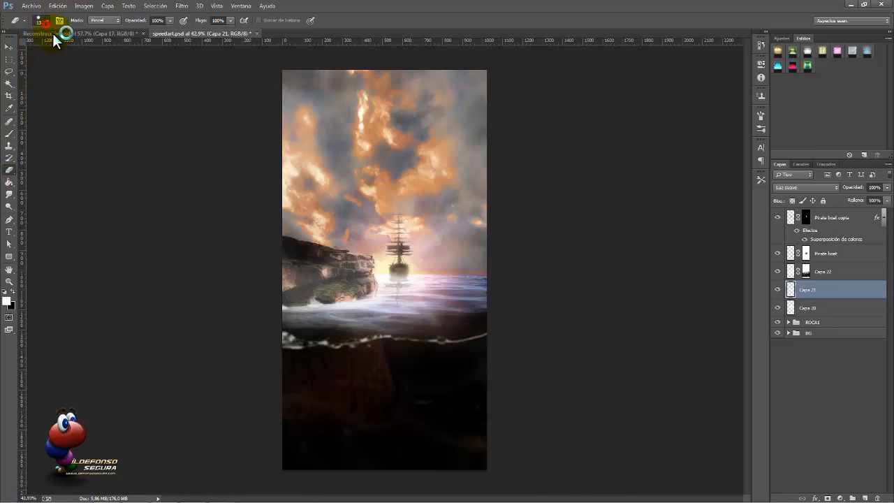
pyautogui.click(44, 20)
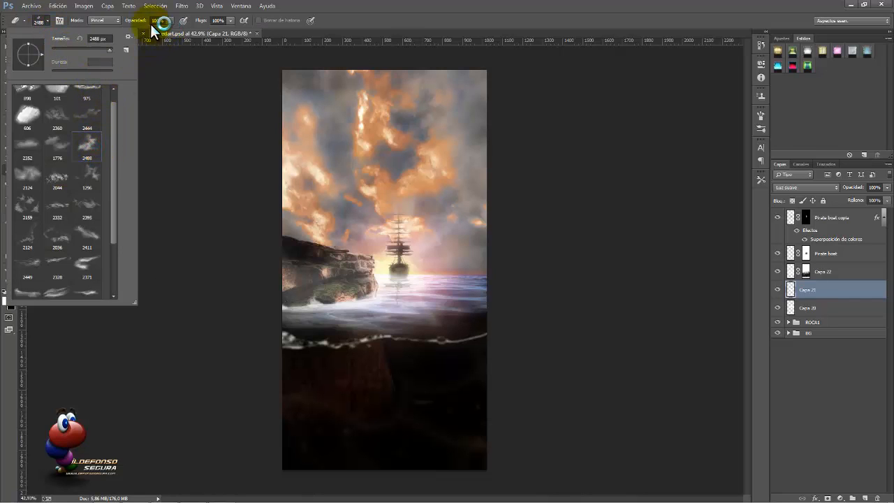
pyautogui.click(135, 22)
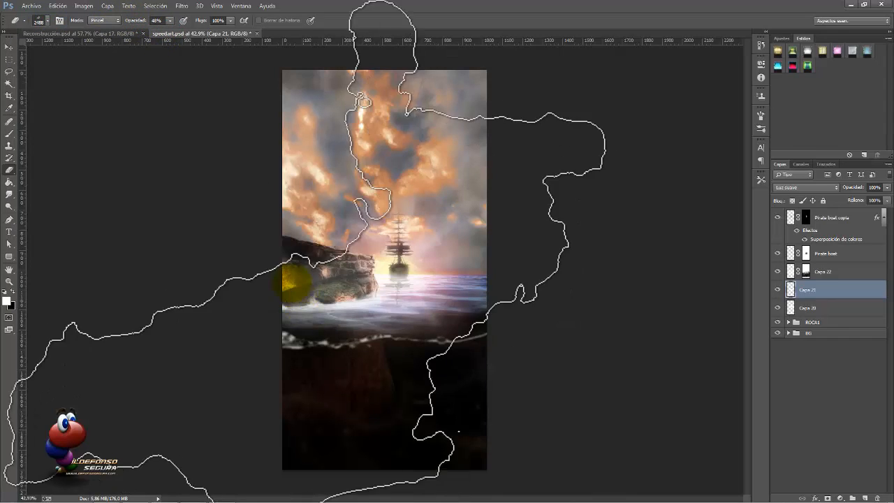
pyautogui.moveTo(310, 268); pyautogui.dragTo(141, 294)
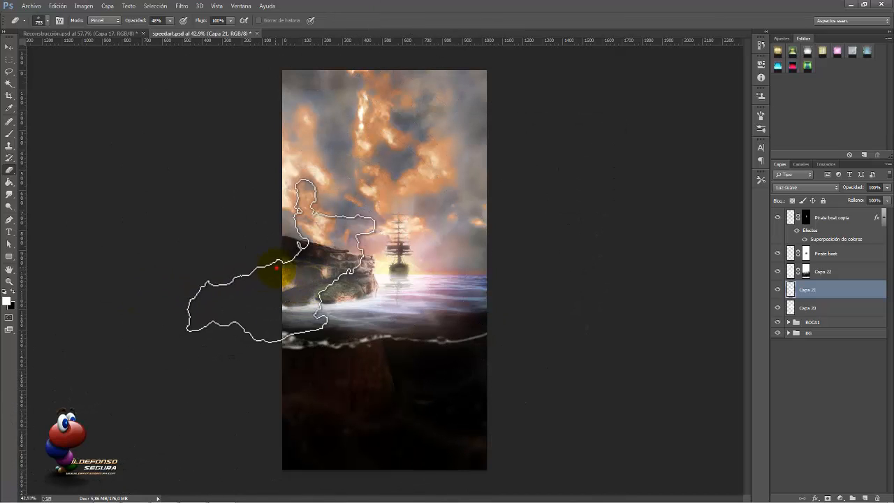
pyautogui.click(266, 262)
pyautogui.click(344, 275)
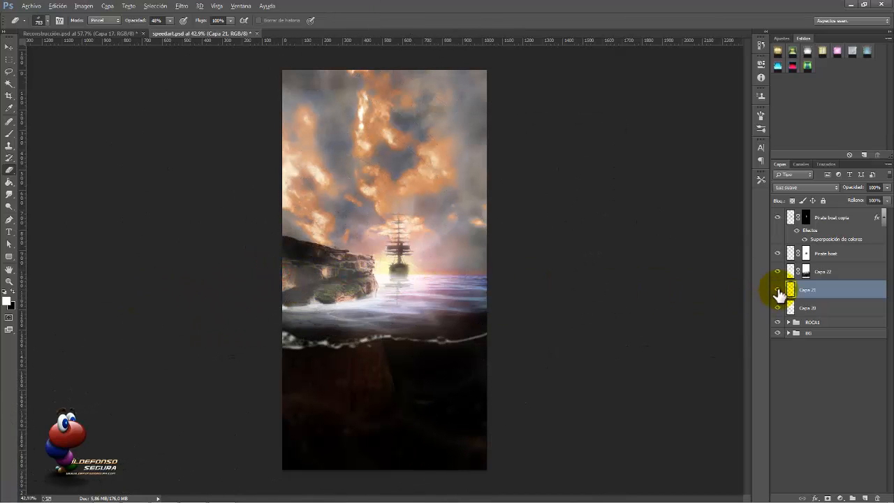
pyautogui.keyDown('alt'); pyautogui.click(778, 289); pyautogui.keyUp('alt')
pyautogui.keyDown('alt'); pyautogui.click(777, 289); pyautogui.keyUp('alt')
pyautogui.click(308, 292)
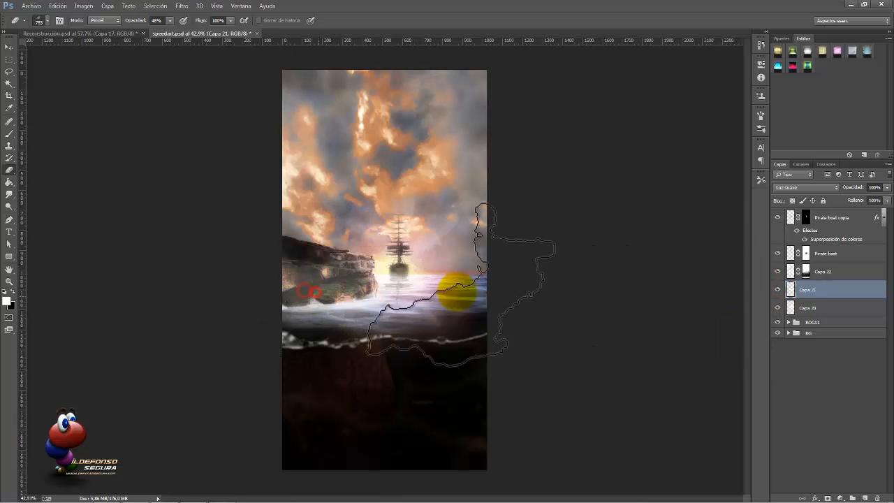
# Step: Erase the light burst on Capa 20 where it covers the rocks with the same cloud-tip Eraser
pyautogui.click(789, 307)
pyautogui.click(273, 274)
pyautogui.click(311, 274)
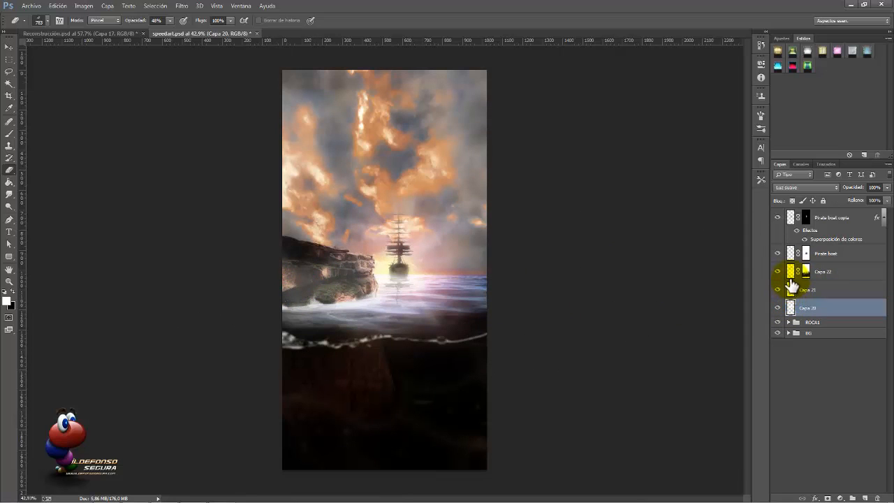
# Step: Thin the fog over the rocks by stamping the cloud-tip Eraser on Capa 22's layer mask
pyautogui.moveTo(805, 271)
pyautogui.mouseDown()
pyautogui.moveTo(292, 281)
pyautogui.moveTo(283, 270)
pyautogui.moveTo(329, 289)
pyautogui.moveTo(310, 259)
pyautogui.moveTo(262, 270)
pyautogui.mouseUp()
pyautogui.press('x')
pyautogui.click(324, 272)
pyautogui.click(280, 243)
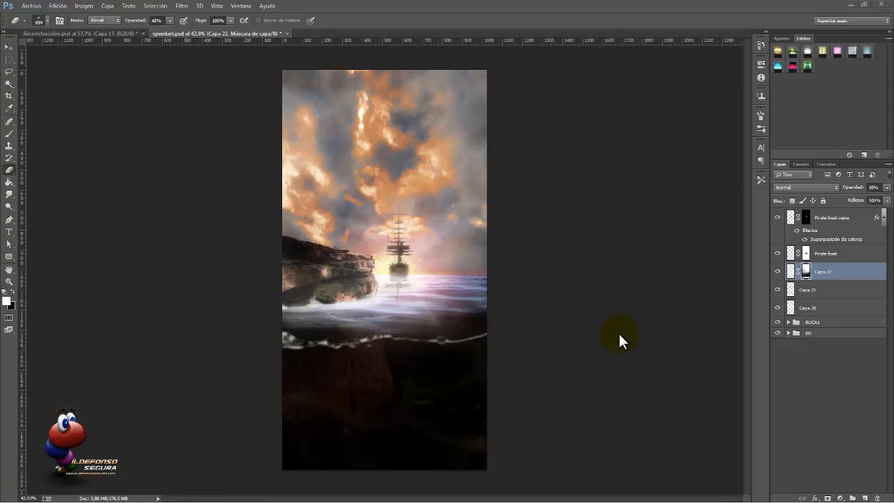
# Step: Group all layers from Pirate boat copia down to Capa 20 and name the group barco
pyautogui.click(826, 217)
pyautogui.keyDown('shift'); pyautogui.click(826, 310); pyautogui.keyUp('shift')
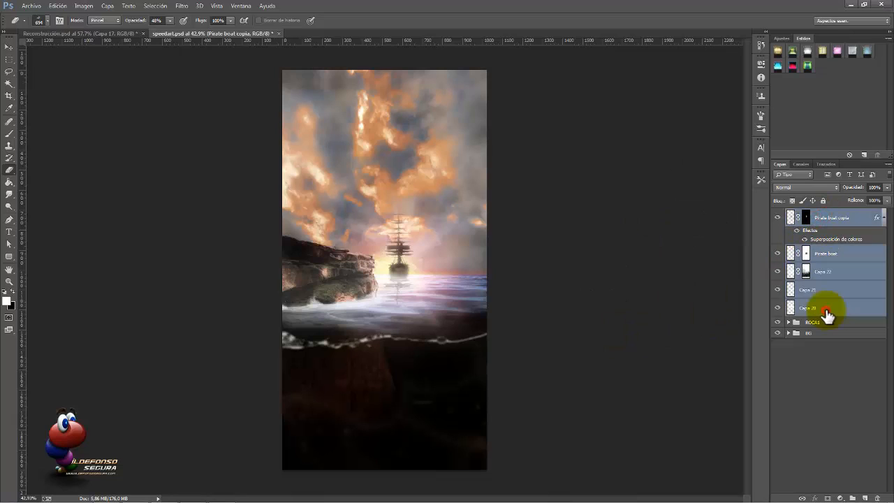
pyautogui.hotkey('ctrl', 'g')
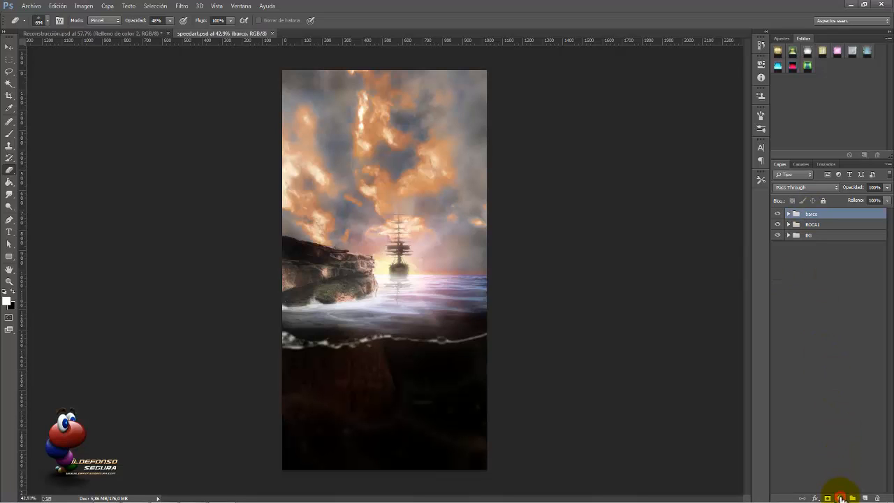
# Step: Add a gradient map adjustment above the barco group using the violet-to-orange preset, with its colours inverted
pyautogui.click(841, 497)
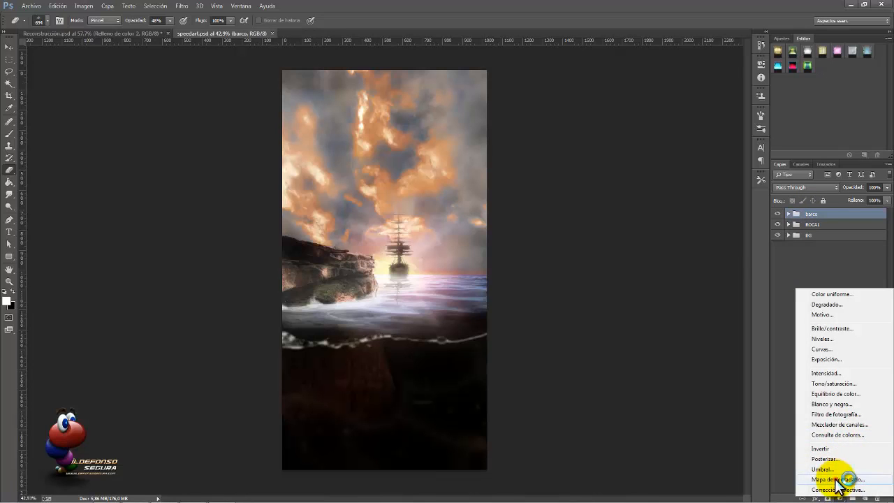
pyautogui.click(835, 479)
pyautogui.click(733, 90)
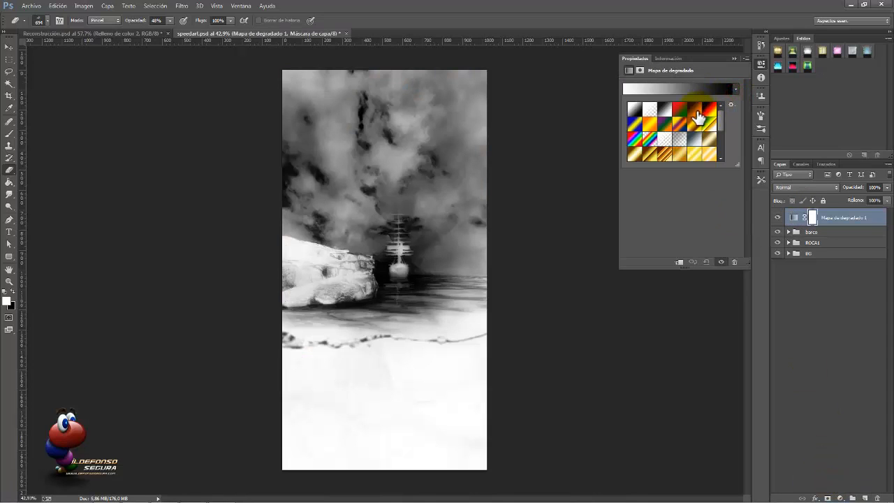
pyautogui.click(697, 113)
pyautogui.click(673, 201)
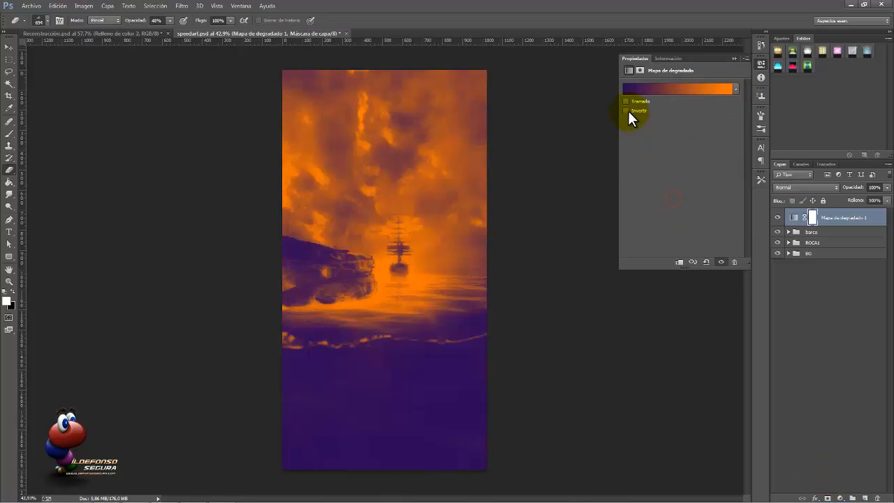
pyautogui.click(627, 111)
# Step: Set the gradient map layer to Luz suave (Soft Light) blending at 20% opacity
pyautogui.click(830, 188)
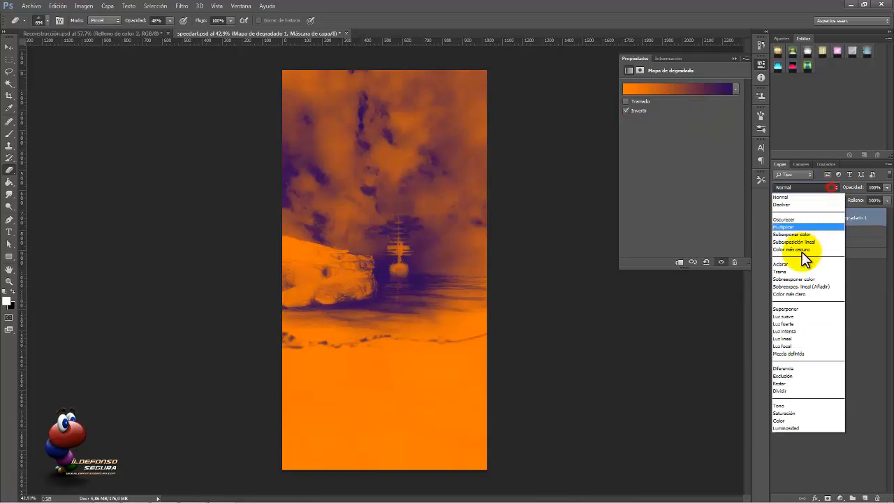
pyautogui.click(795, 319)
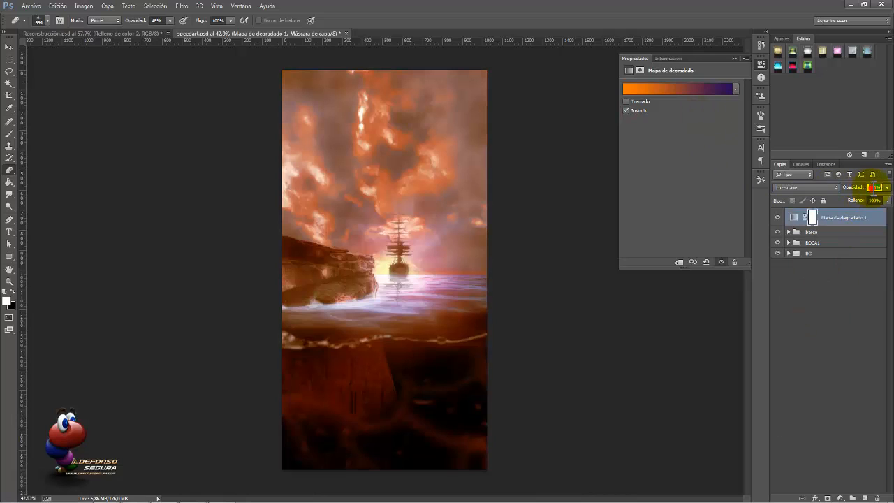
pyautogui.write('20')
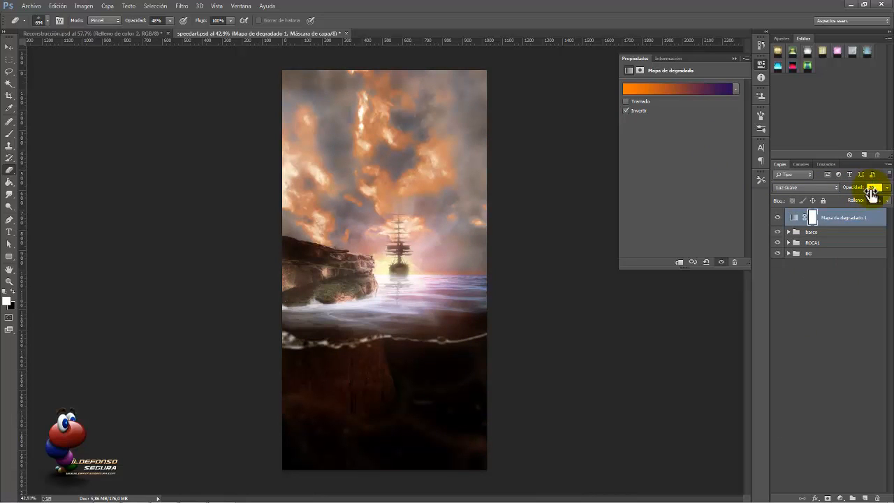
# Step: Add a solid colour fill layer of 402409 and set it to Multiplicar (Multiply) at 80% opacity
pyautogui.click(839, 497)
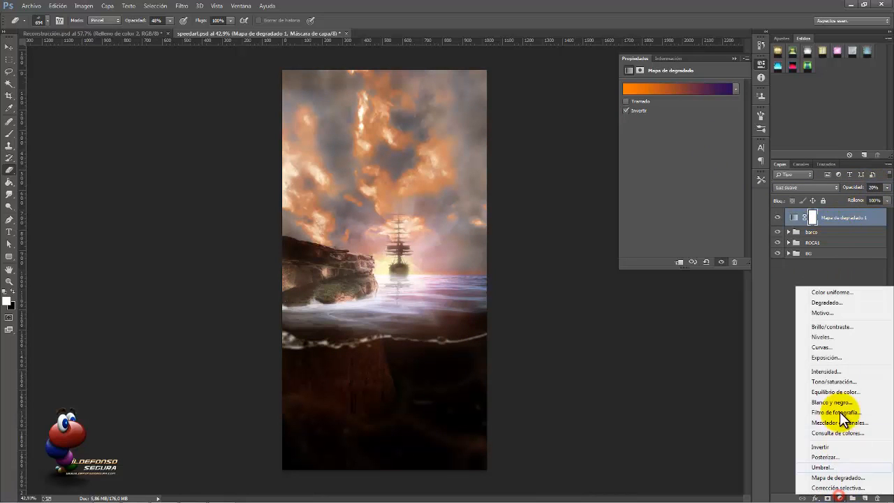
pyautogui.click(832, 294)
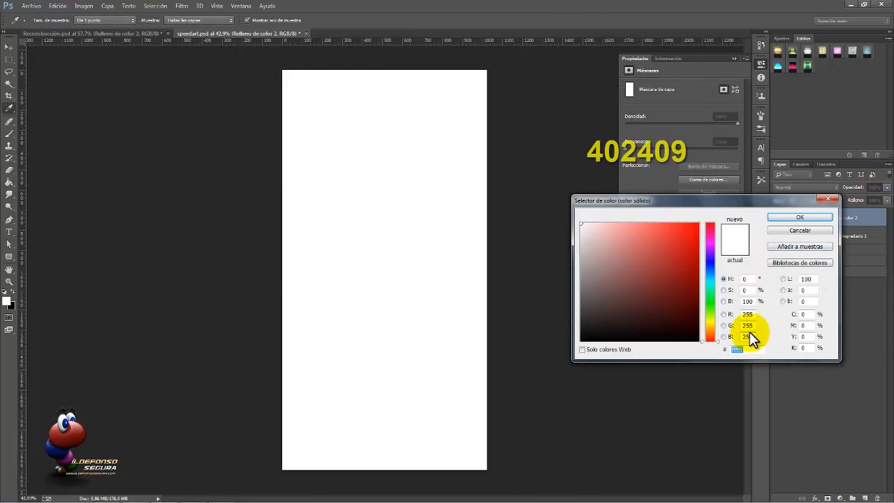
pyautogui.write('402409')
pyautogui.click(786, 218)
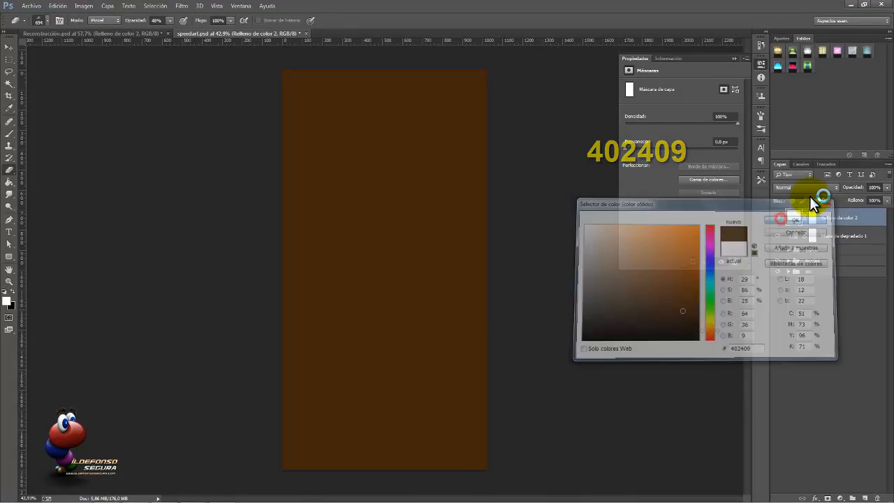
pyautogui.click(816, 187)
pyautogui.click(797, 228)
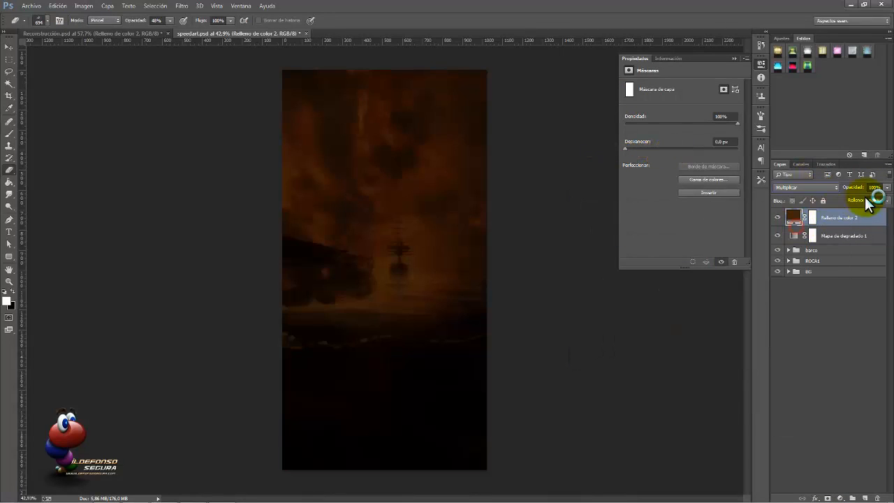
pyautogui.write('80')
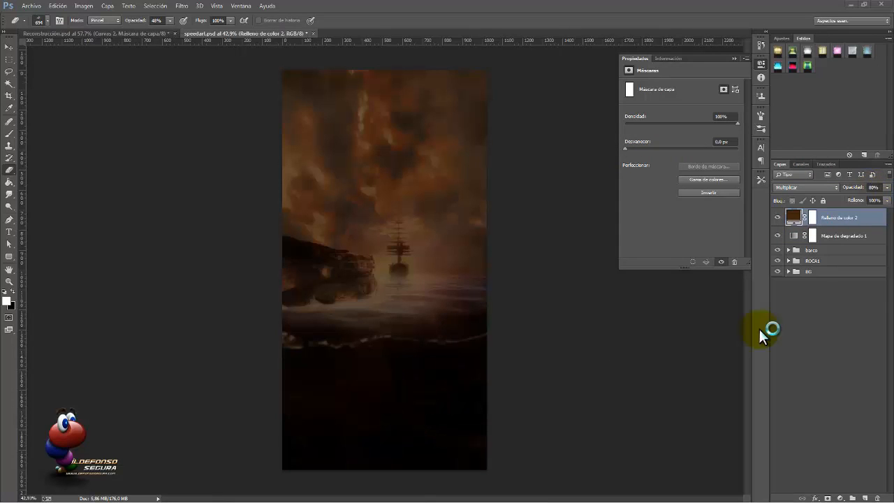
# Step: Add a Curves adjustment that raises the shadows from input 27 to output 69, blended as Sobreexposición lineal (Añadir)
pyautogui.click(841, 499)
pyautogui.click(822, 351)
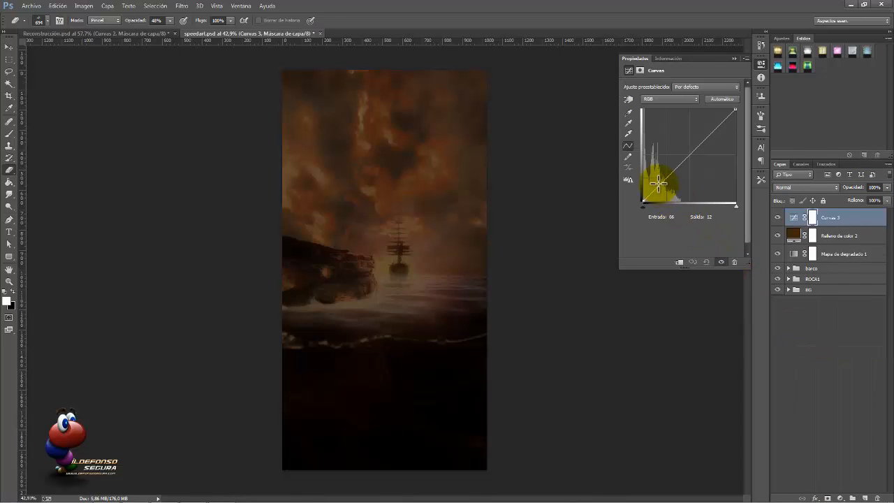
pyautogui.moveTo(659, 182); pyautogui.dragTo(653, 177)
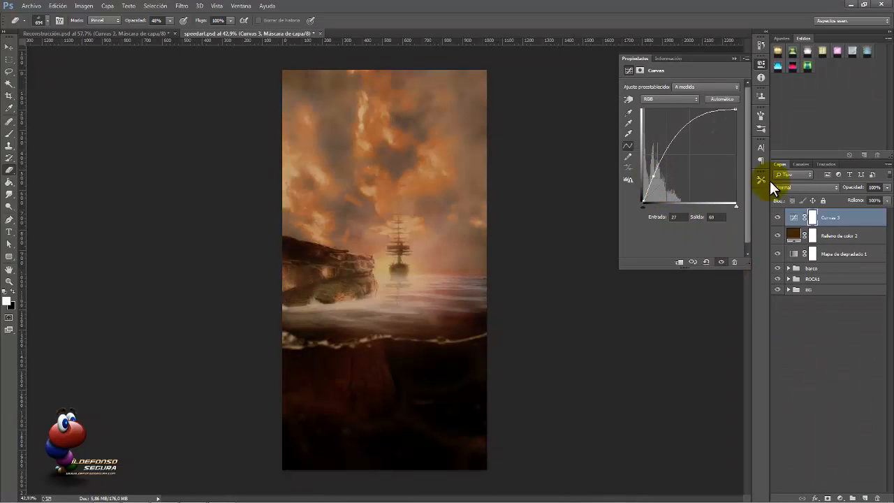
pyautogui.click(810, 186)
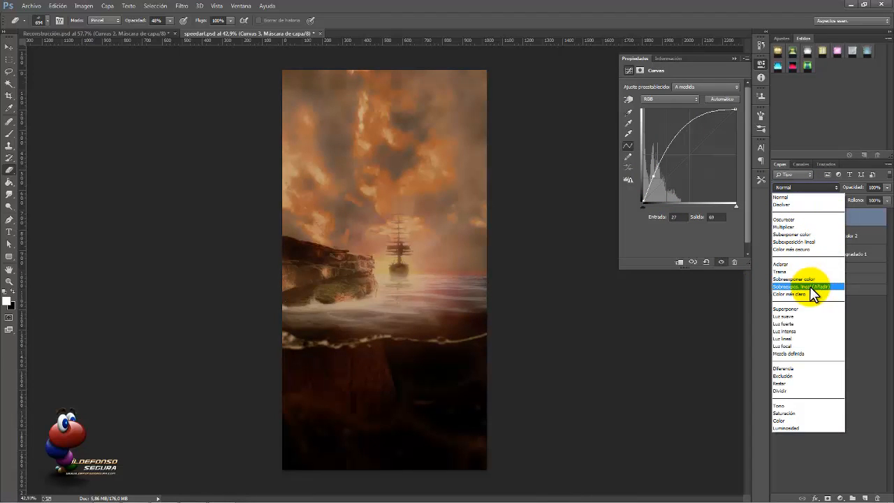
pyautogui.click(810, 287)
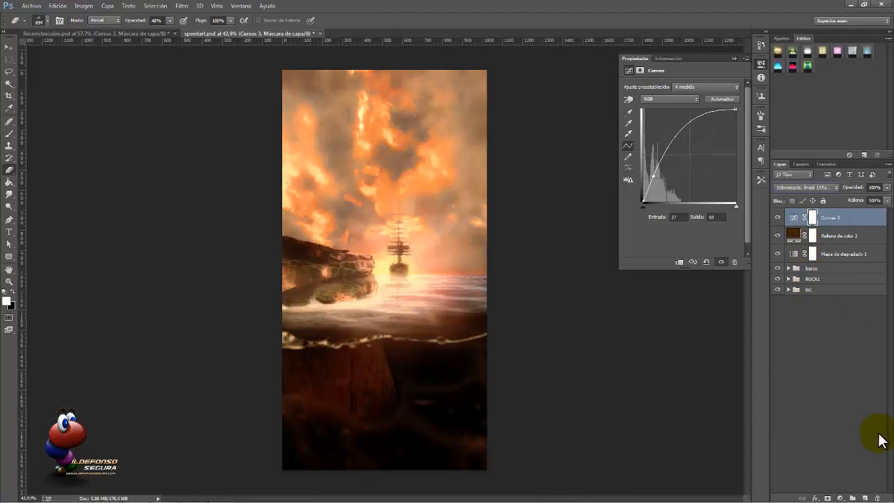
# Step: Add a solid colour fill layer of 810073 and blend it as Luz suave (Soft Light)
pyautogui.click(839, 497)
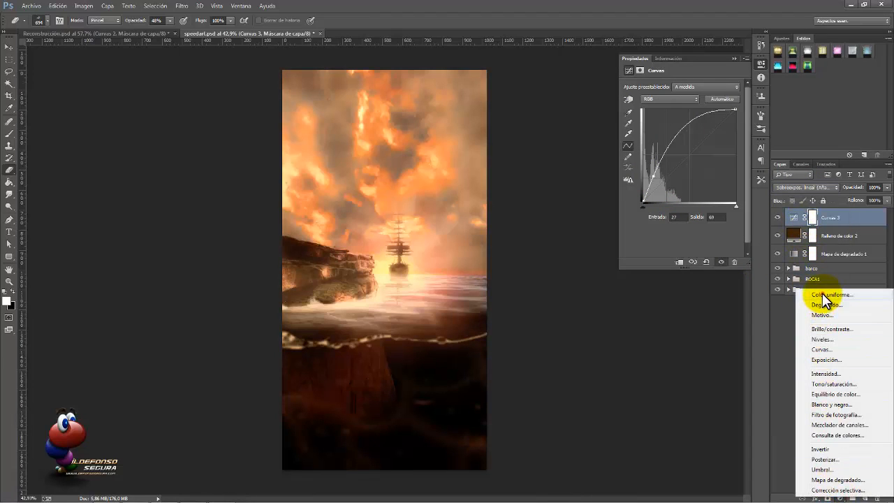
pyautogui.click(824, 295)
pyautogui.write('810073')
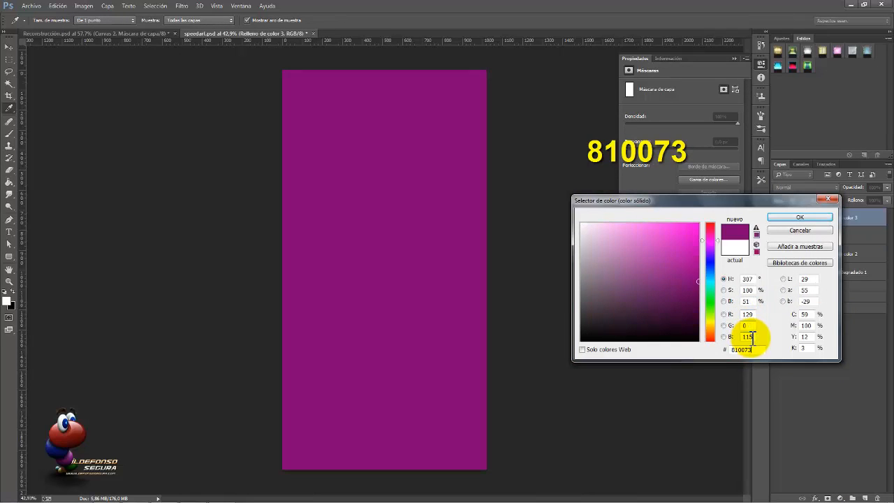
pyautogui.click(783, 217)
pyautogui.click(808, 188)
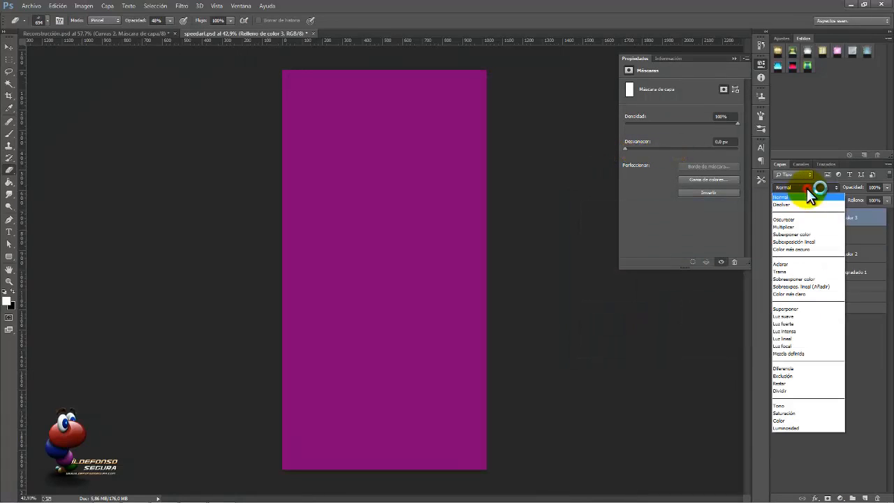
pyautogui.click(794, 316)
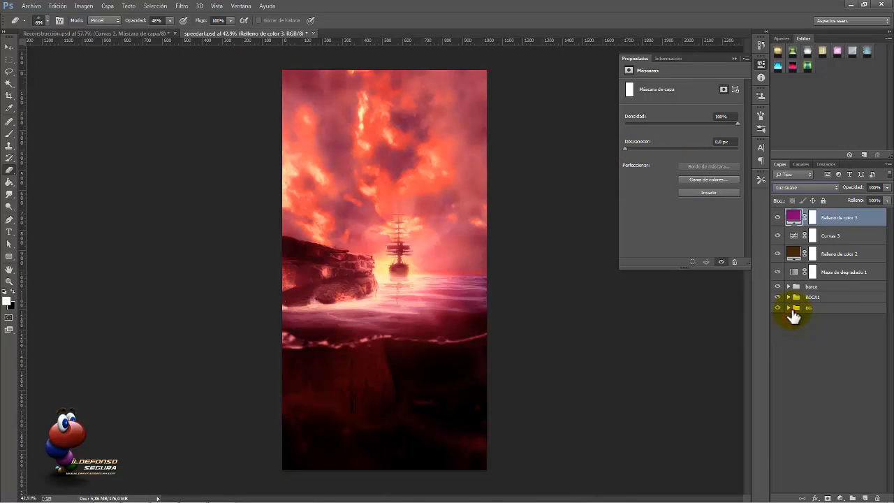
# Step: Target the purple fill's layer mask, restore the default brushes and choose the 13 px soft round Brush tip
pyautogui.click(814, 219)
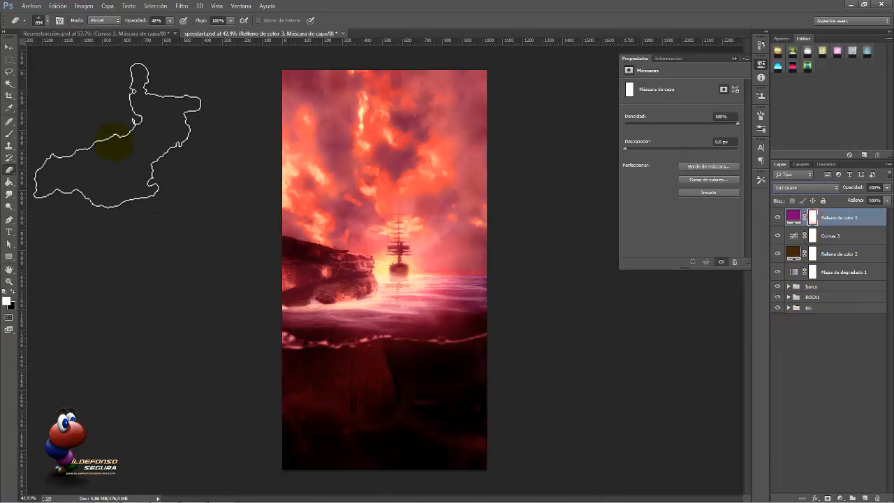
pyautogui.click(9, 134)
pyautogui.click(40, 25)
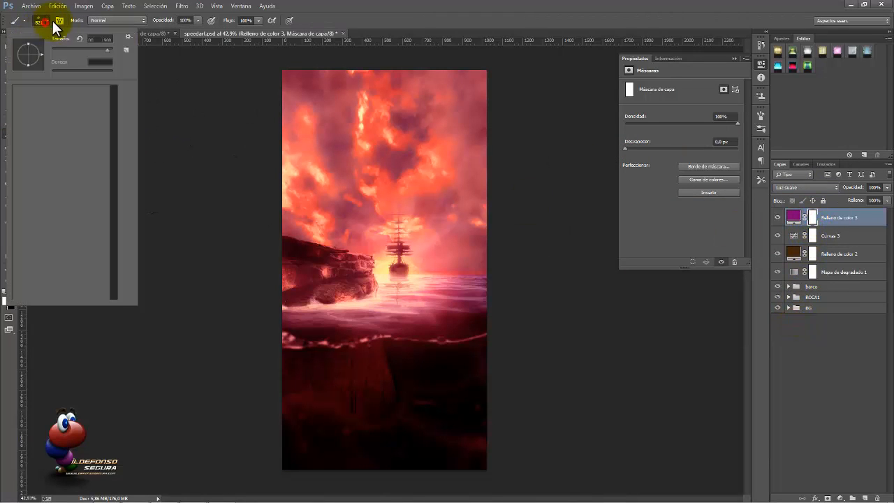
pyautogui.click(129, 35)
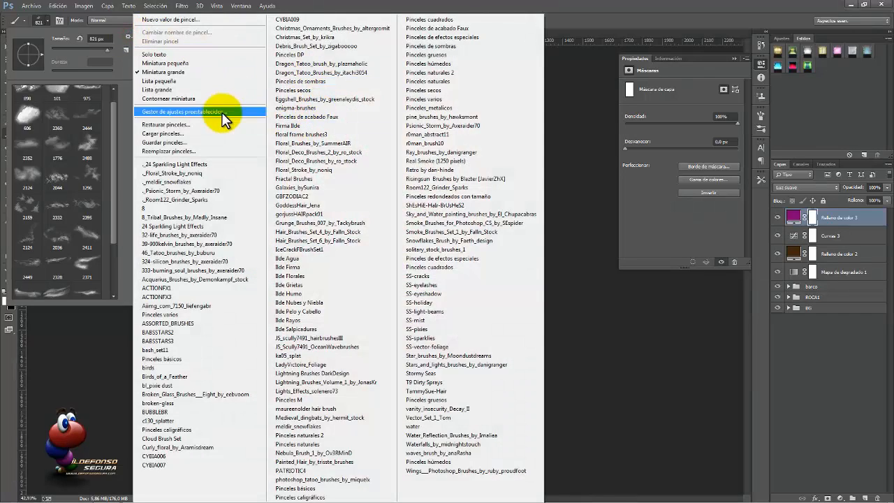
pyautogui.click(188, 126)
pyautogui.click(399, 189)
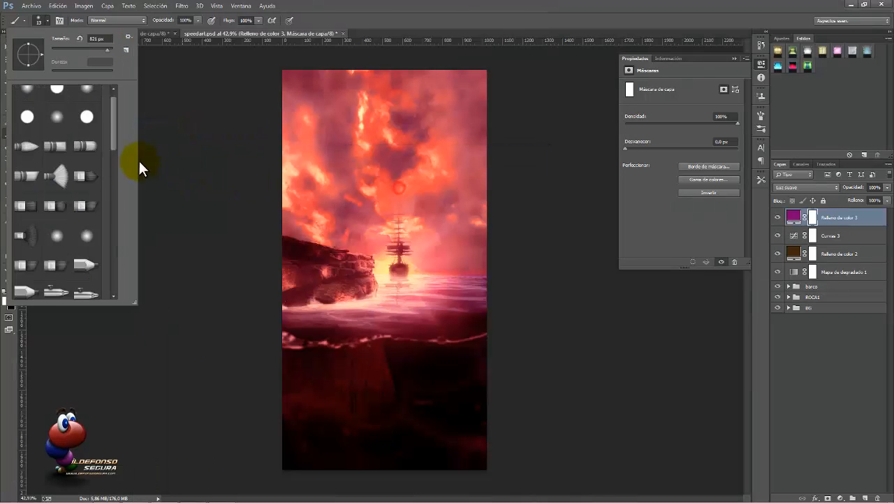
pyautogui.moveTo(111, 125); pyautogui.dragTo(112, 98)
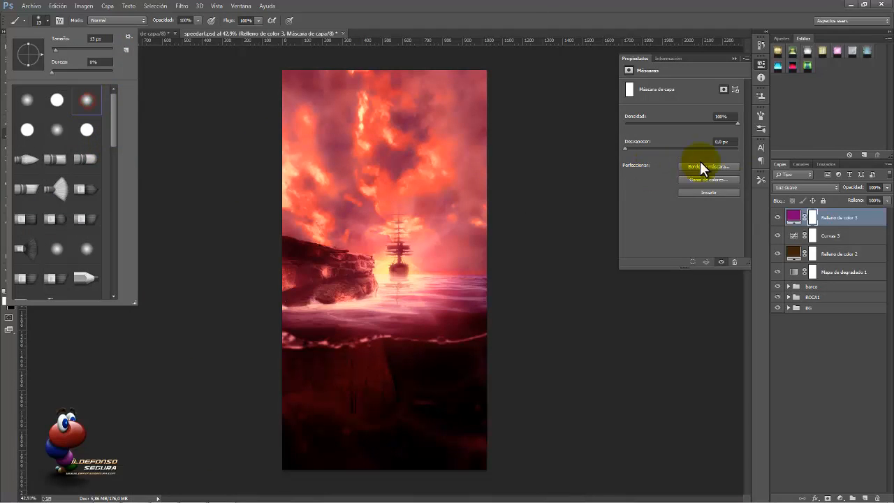
# Step: Shape the Brush tip into a vertical ellipse with angle -89° and roundness 54%, enlarged to 2548 px
pyautogui.click(759, 124)
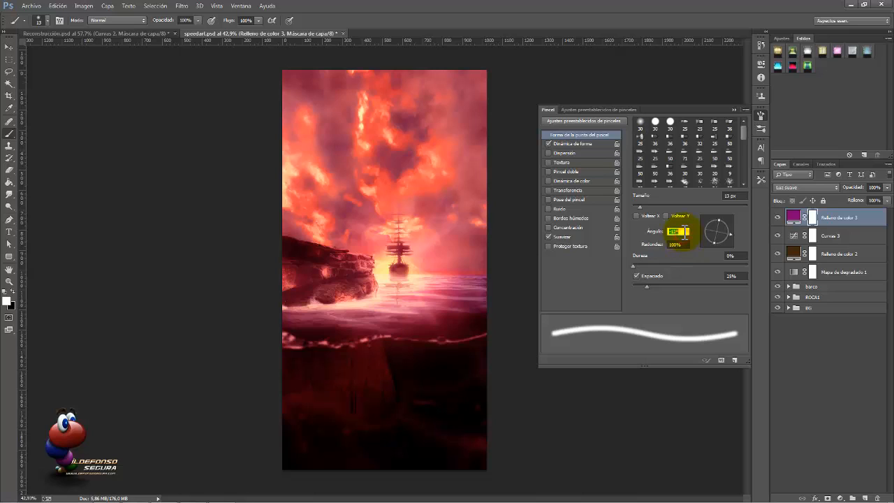
pyautogui.press('Down')
pyautogui.press('Down')
pyautogui.press('Down')
pyautogui.press('Down')
pyautogui.press('Down')
pyautogui.press('Down')
pyautogui.press('Down')
pyautogui.press('Down')
pyautogui.press('Down')
pyautogui.press('Down')
pyautogui.press('Down')
pyautogui.press('Down')
pyautogui.press('Down')
pyautogui.press('Down')
pyautogui.press('Down')
pyautogui.press('Down')
pyautogui.press('Down')
pyautogui.press('Down')
pyautogui.press('Down')
pyautogui.press('Down')
pyautogui.press('Tab')
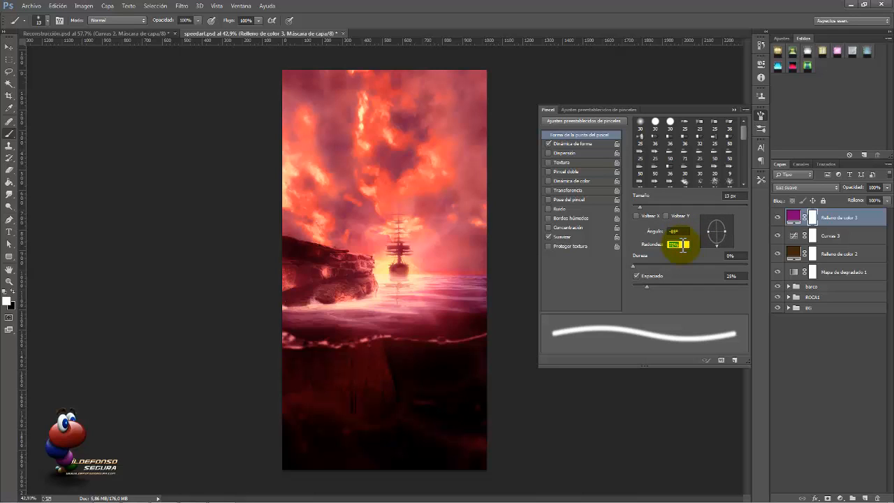
pyautogui.moveTo(389, 306); pyautogui.dragTo(594, 277)
pyautogui.scroll(-3, 413, 283)
pyautogui.moveTo(376, 310); pyautogui.dragTo(414, 308)
# Step: Paint black on the purple fill's mask over the lower middle of the image, keeping the tint in the upper sky
pyautogui.click(380, 339)
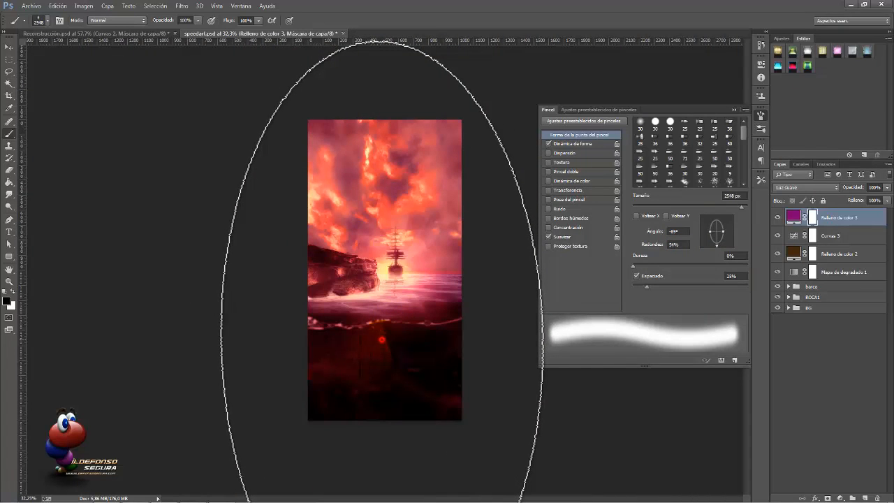
pyautogui.click(383, 340)
pyautogui.click(381, 354)
pyautogui.click(380, 361)
pyautogui.click(387, 370)
pyautogui.click(389, 379)
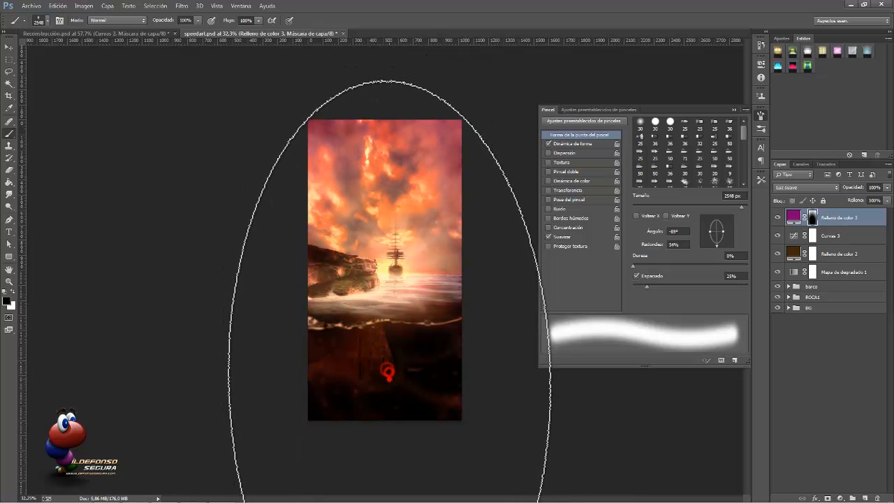
pyautogui.click(735, 106)
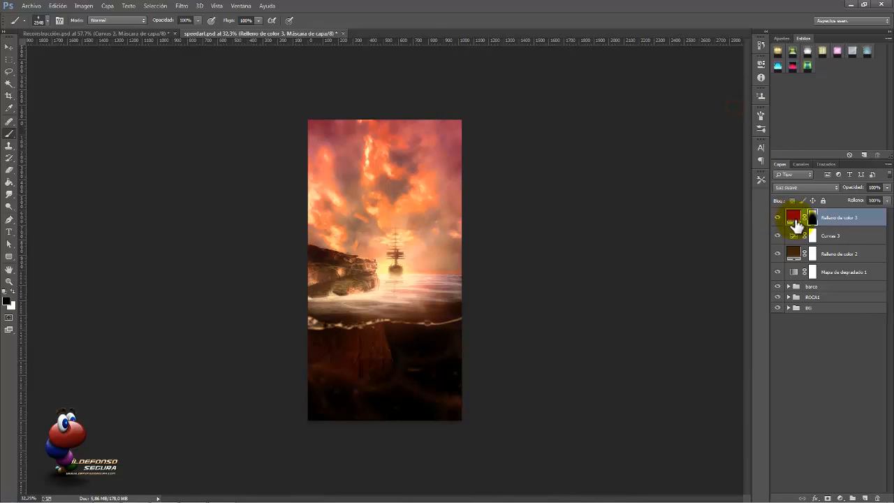
# Step: Duplicate the masked purple fill layer and change the copy's fill to a very dark purple
pyautogui.hotkey('ctrl', 'j')
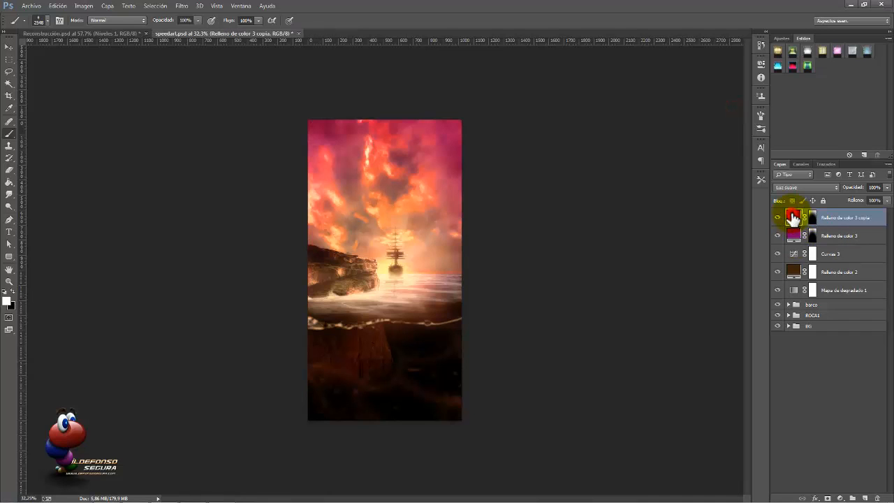
pyautogui.doubleClick(794, 220)
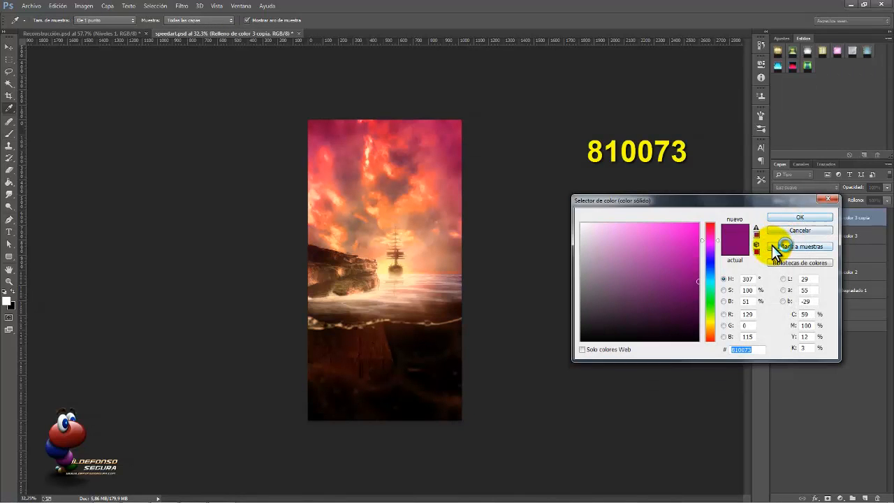
pyautogui.click(808, 216)
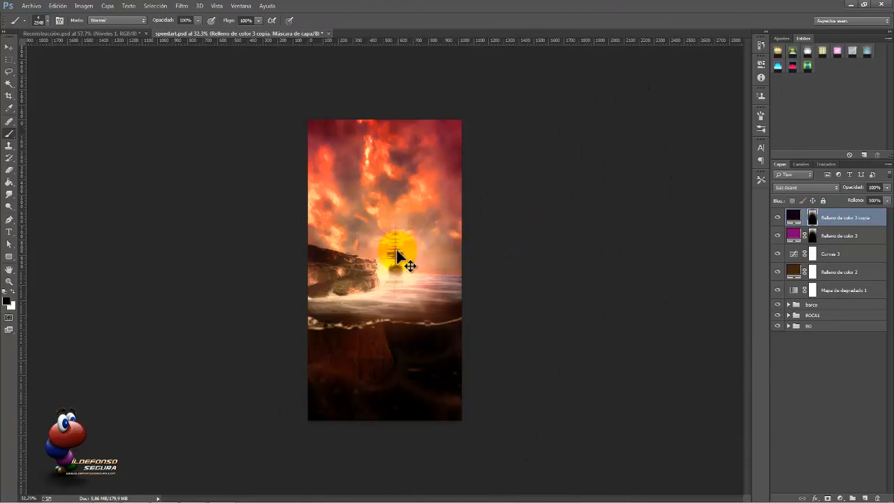
# Step: Move the copy's mask up about 200 px and paint black over the uncovered strip at the image's lower edge
pyautogui.moveTo(395, 232); pyautogui.dragTo(395, 219)
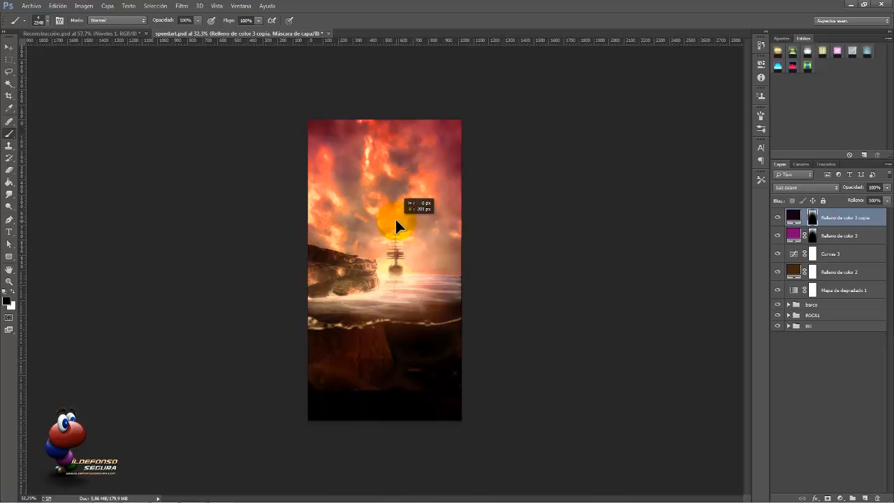
pyautogui.moveTo(395, 219); pyautogui.dragTo(396, 219)
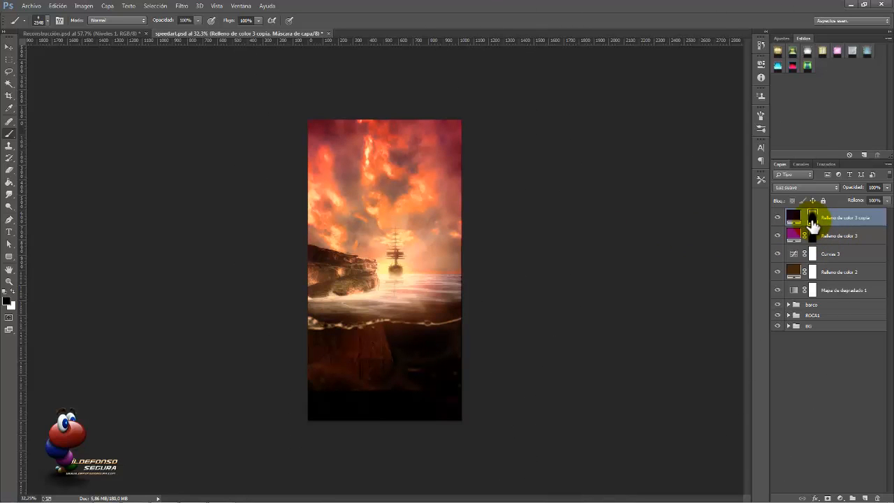
pyautogui.click(360, 396)
pyautogui.click(348, 398)
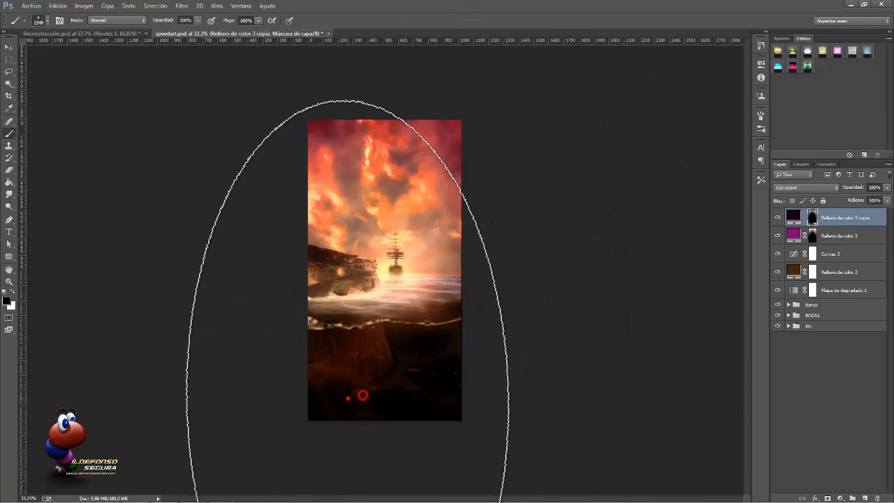
# Step: Paint more black across the lower part of the dark purple copy's mask and compare the image with and without that layer
pyautogui.click(362, 397)
pyautogui.click(409, 394)
pyautogui.click(453, 390)
pyautogui.click(409, 397)
pyautogui.click(365, 405)
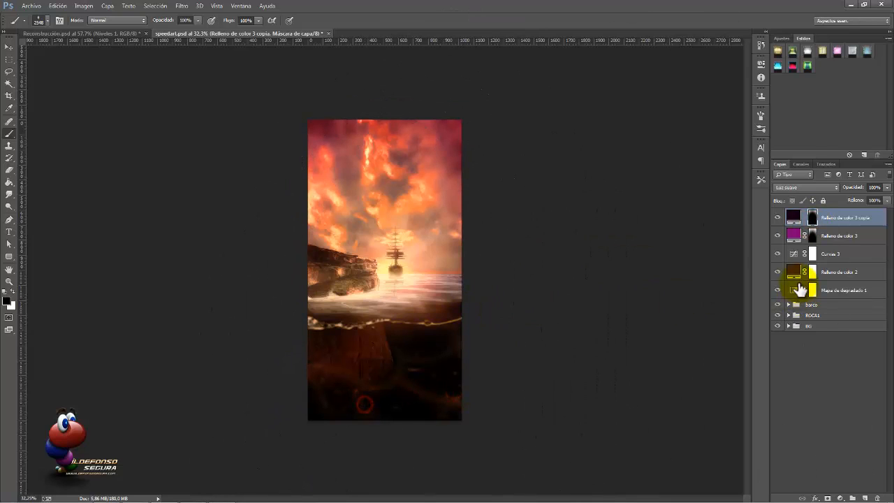
pyautogui.click(778, 219)
pyautogui.click(778, 219)
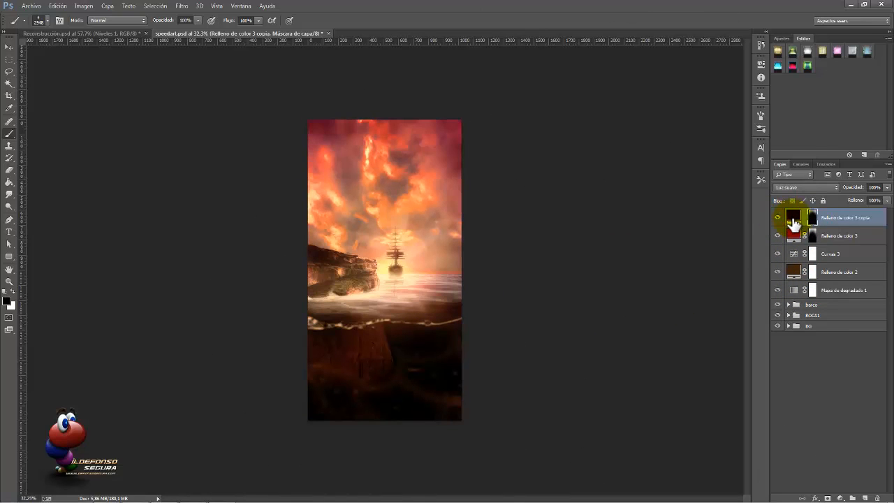
# Step: Add a Levels adjustment layer on top, brightening the midtones and setting the black input level to 7
pyautogui.click(839, 498)
pyautogui.click(824, 342)
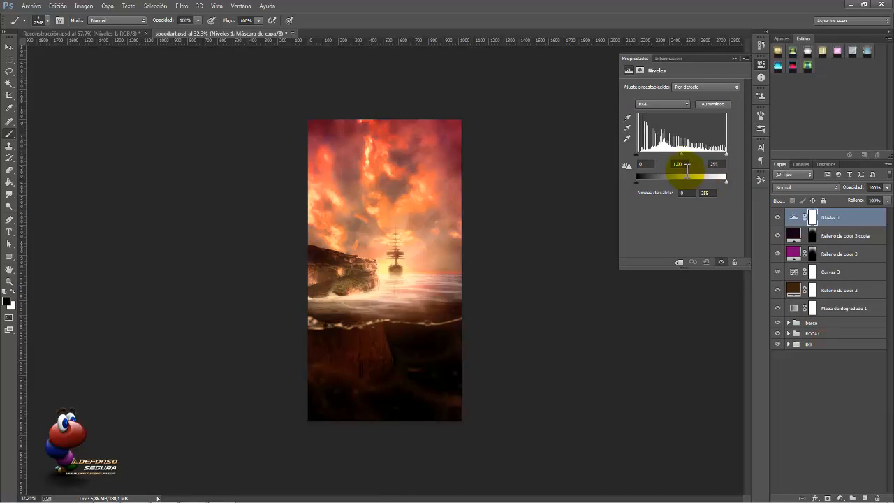
pyautogui.moveTo(681, 153); pyautogui.dragTo(676, 152)
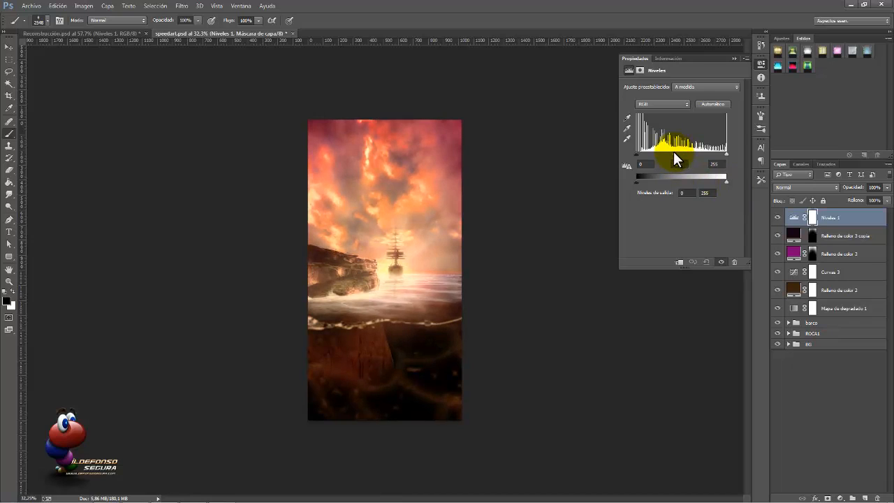
pyautogui.moveTo(636, 153); pyautogui.dragTo(640, 155)
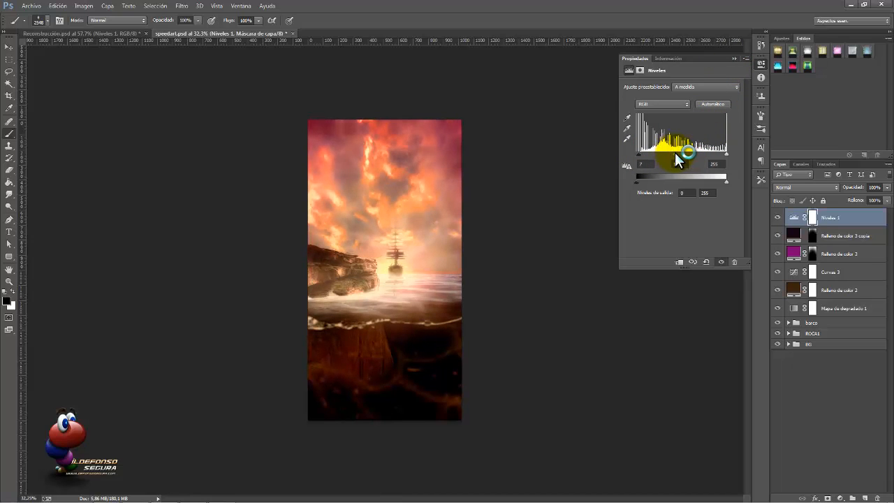
# Step: Invert the Levels mask to black and paint white over the image's centre with a soft brush, reducing its size to 967 px
pyautogui.click(810, 219)
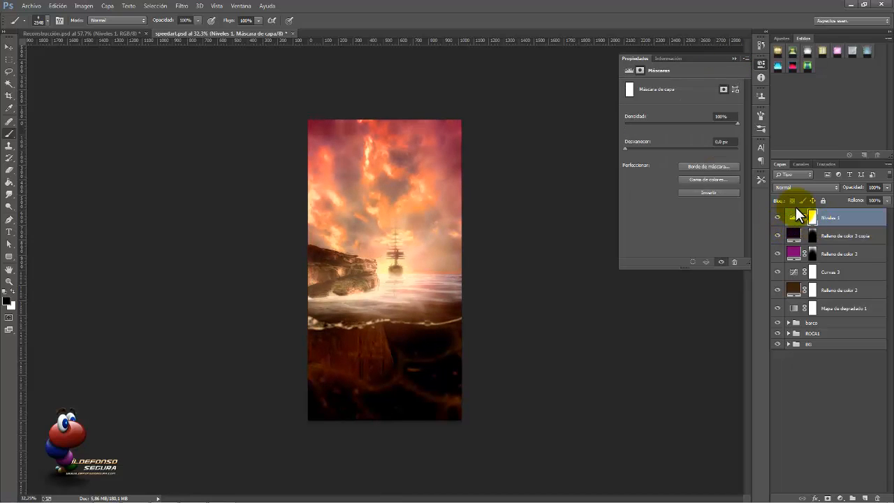
pyautogui.hotkey('ctrl', 'i')
pyautogui.click(810, 218)
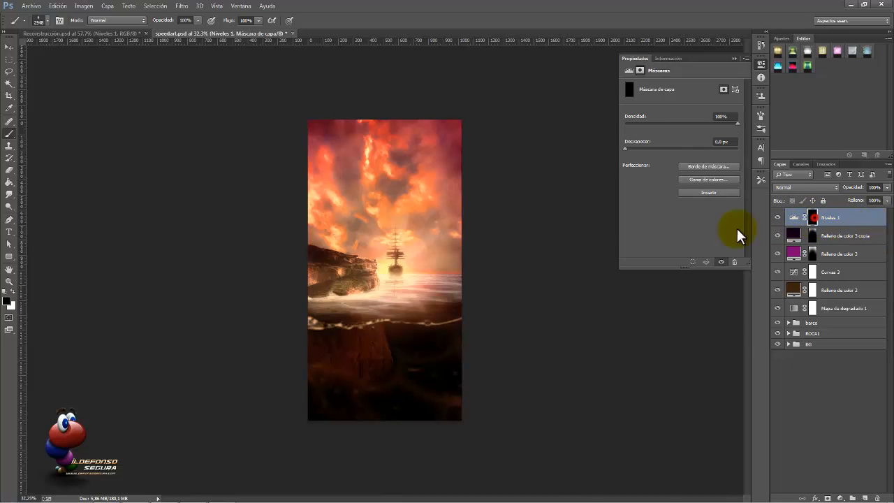
pyautogui.rightClick(375, 258)
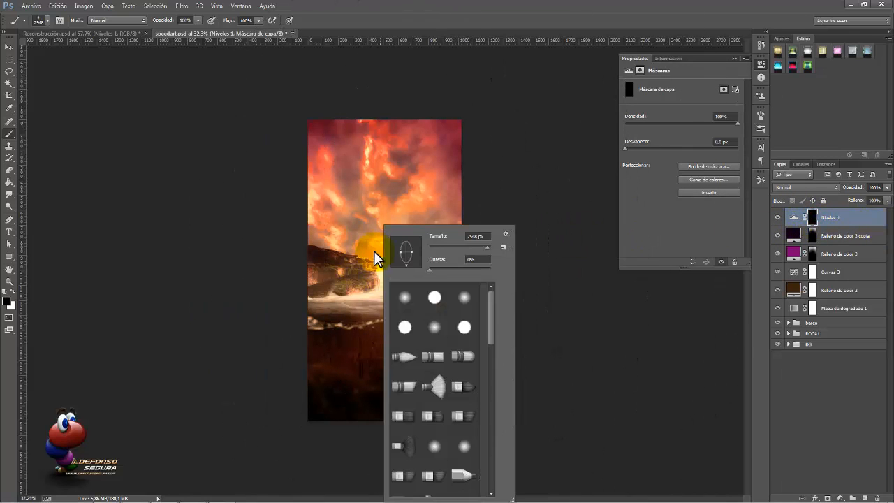
pyautogui.moveTo(374, 253); pyautogui.dragTo(325, 265)
pyautogui.press('x')
pyautogui.click(385, 274)
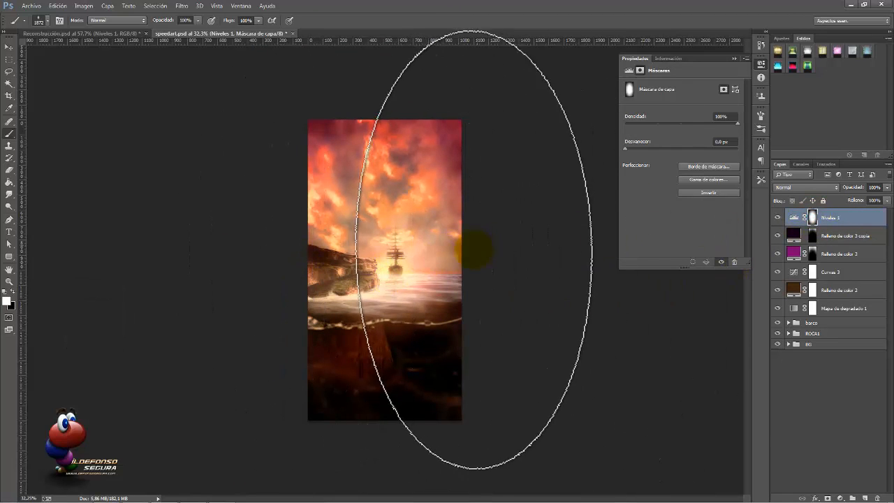
pyautogui.moveTo(410, 267); pyautogui.dragTo(343, 271)
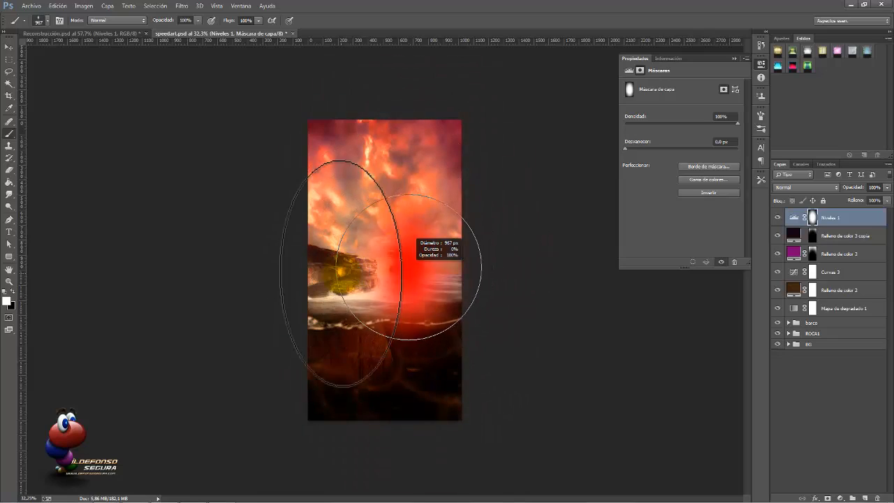
pyautogui.click(379, 266)
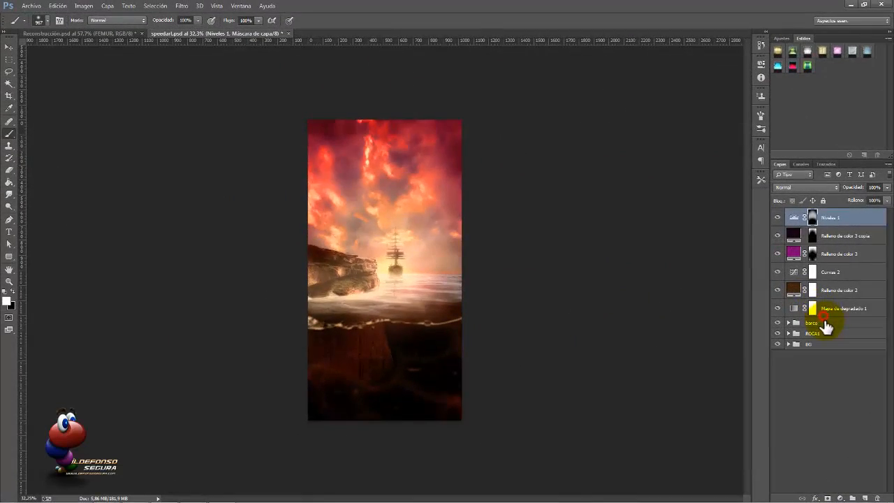
# Step: Place the calabera skull image directly above the barco group and rasterize its layer
pyautogui.click(813, 323)
pyautogui.click(30, 5)
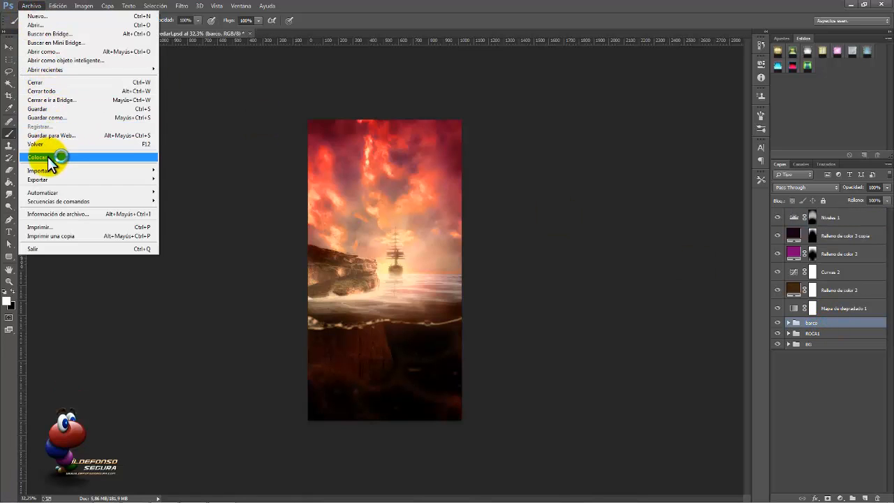
pyautogui.click(43, 157)
pyautogui.click(245, 105)
pyautogui.click(367, 236)
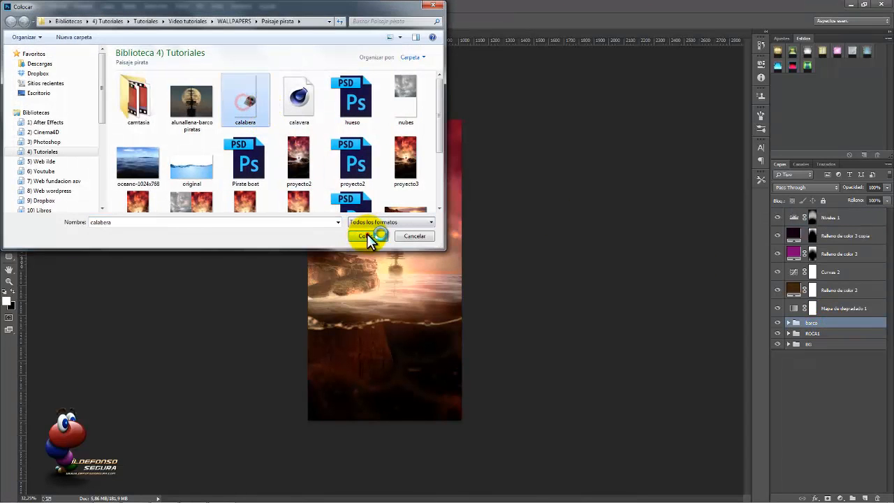
pyautogui.click(468, 21)
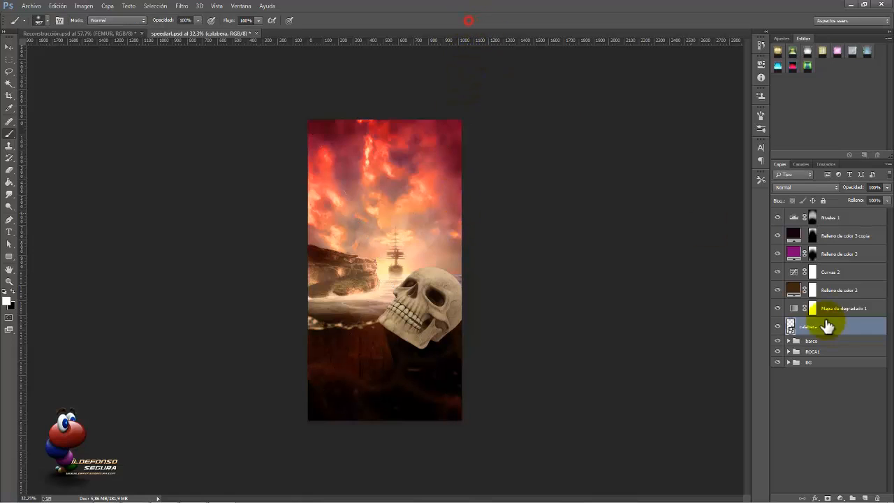
pyautogui.rightClick(835, 328)
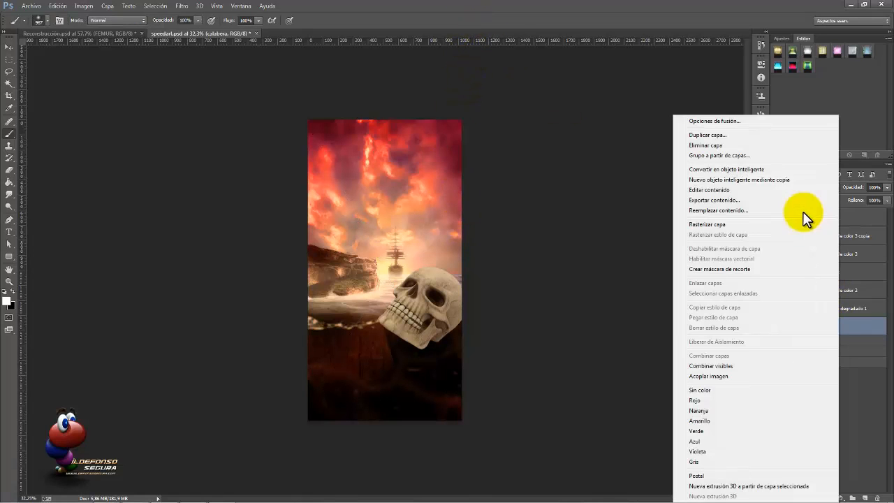
pyautogui.click(706, 224)
# Step: Lasso the part of the skull above the waterline, copy it to a new layer, and check the copy with the original hidden
pyautogui.press('v')
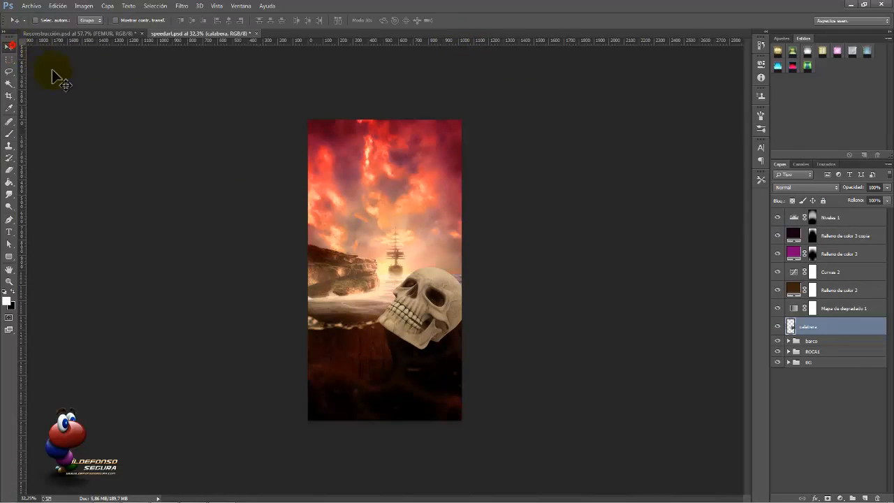
pyautogui.hotkey('ctrl', '0')
pyautogui.scroll(1, 419, 225)
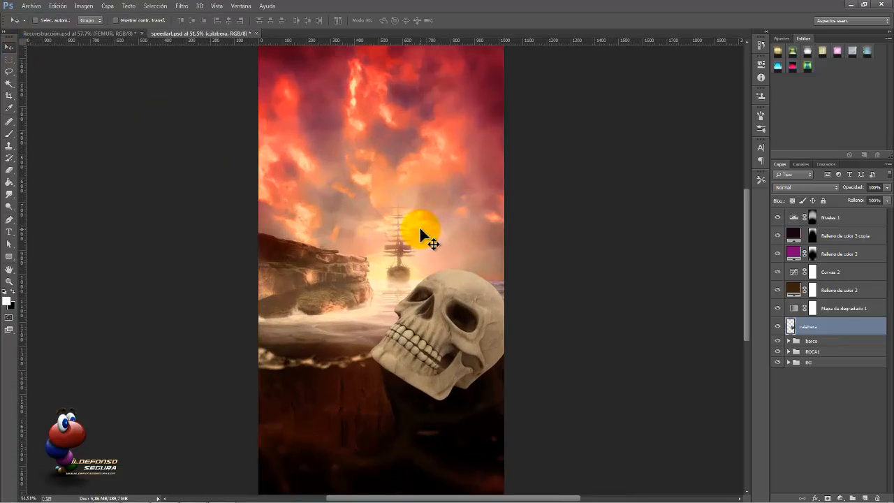
pyautogui.click(10, 72)
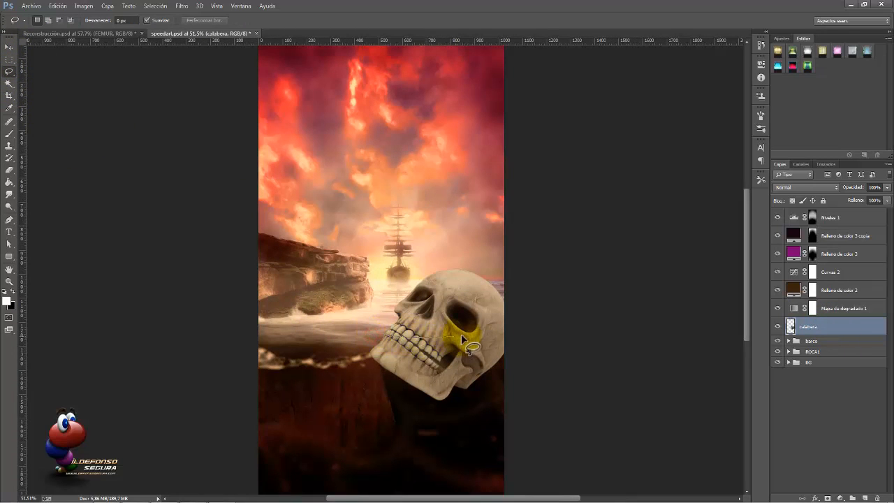
pyautogui.moveTo(511, 286)
pyautogui.mouseDown()
pyautogui.moveTo(468, 244)
pyautogui.moveTo(401, 262)
pyautogui.moveTo(371, 305)
pyautogui.moveTo(370, 326)
pyautogui.mouseUp()
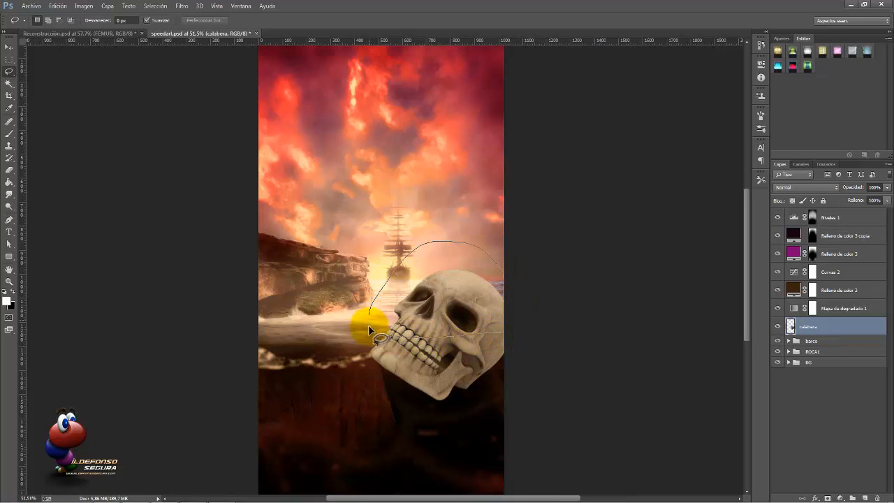
pyautogui.moveTo(482, 321); pyautogui.dragTo(606, 292)
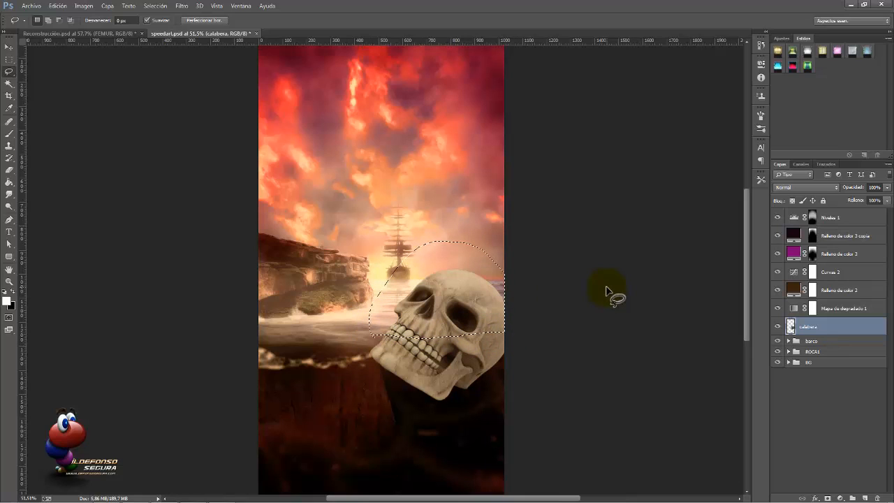
pyautogui.hotkey('ctrl', 'j')
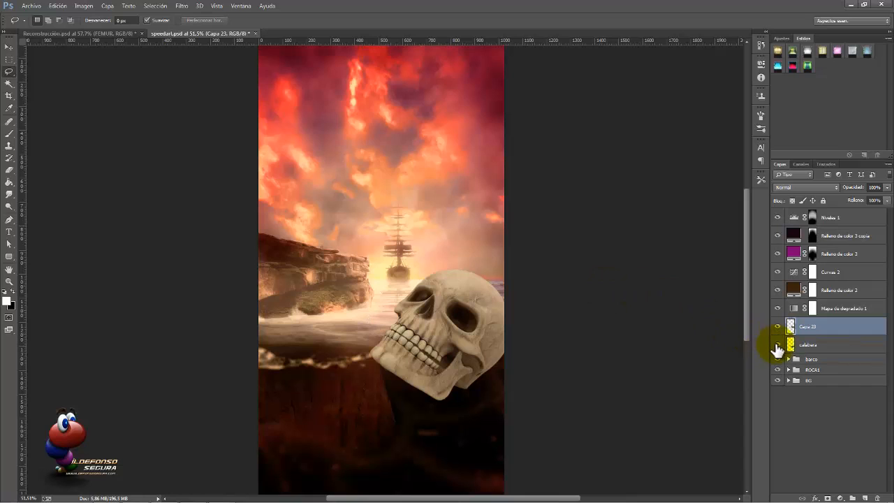
pyautogui.click(777, 347)
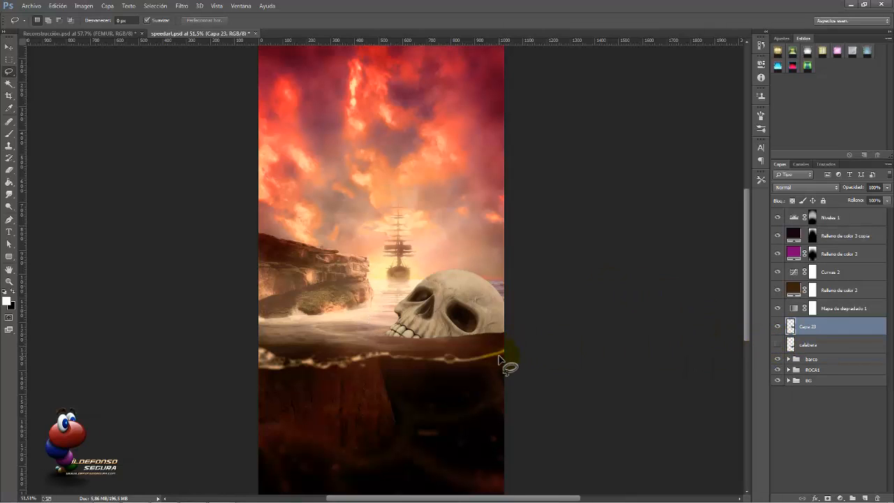
pyautogui.click(778, 345)
# Step: Move the original calabera layer slightly downward to offset the submerged part of the skull, and set its opacity to 35%
pyautogui.click(808, 345)
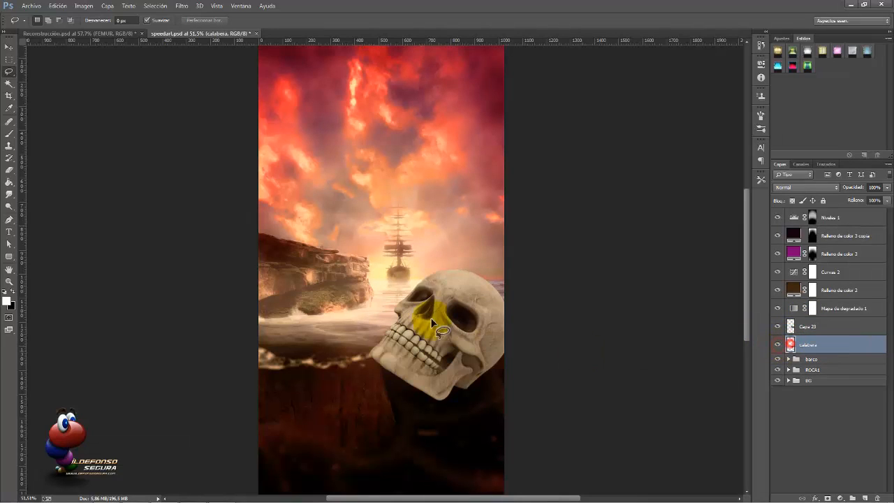
pyautogui.click(8, 46)
pyautogui.moveTo(423, 383)
pyautogui.mouseDown()
pyautogui.moveTo(421, 399)
pyautogui.moveTo(419, 386)
pyautogui.mouseUp()
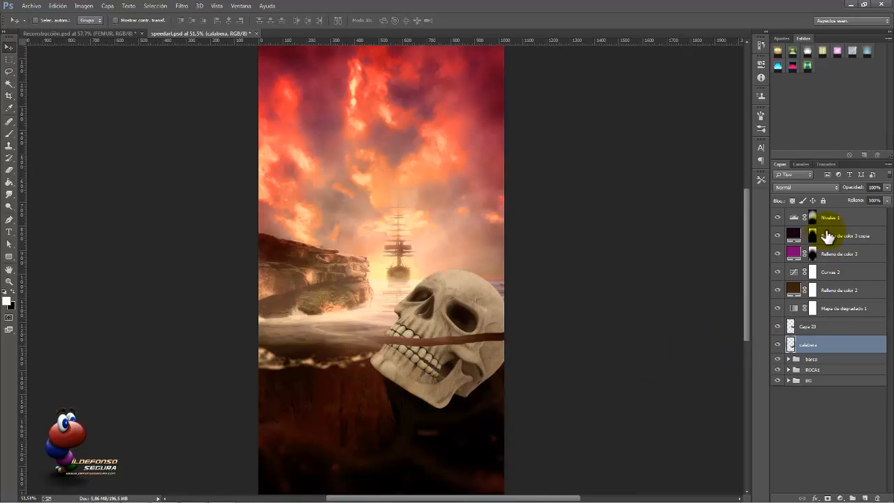
pyautogui.moveTo(843, 192); pyautogui.dragTo(823, 190)
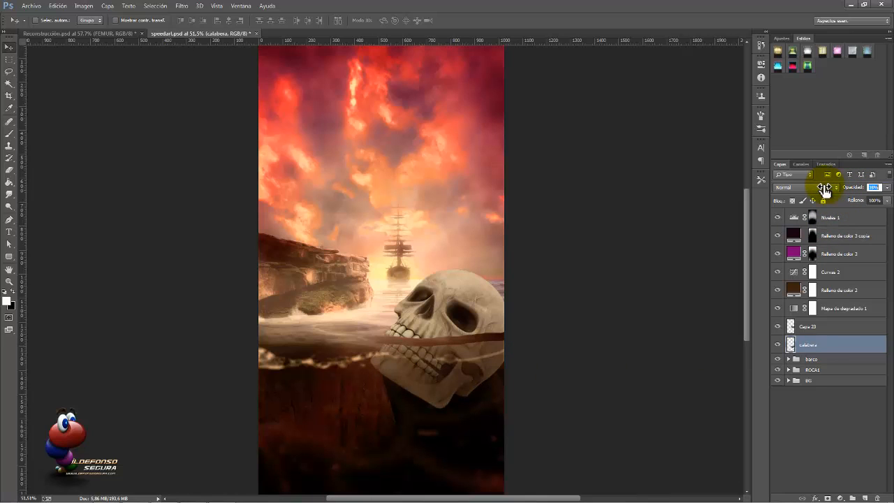
# Step: Move the calabera layer into the BG group, directly below the oceano-1024x768 layer
pyautogui.click(789, 380)
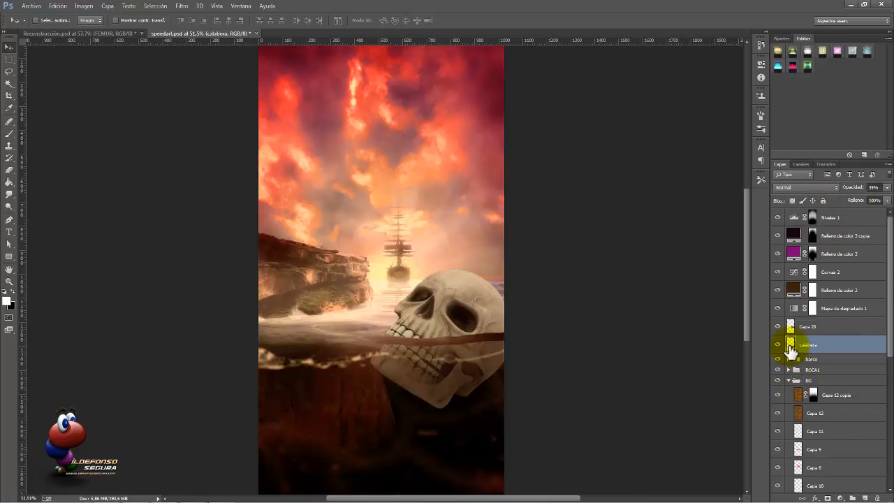
pyautogui.moveTo(792, 347); pyautogui.dragTo(809, 468)
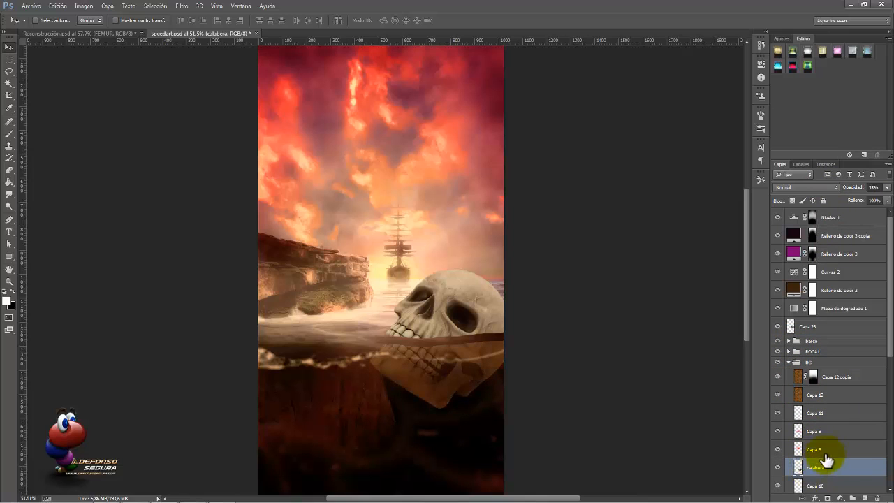
pyautogui.moveTo(889, 357); pyautogui.dragTo(884, 415)
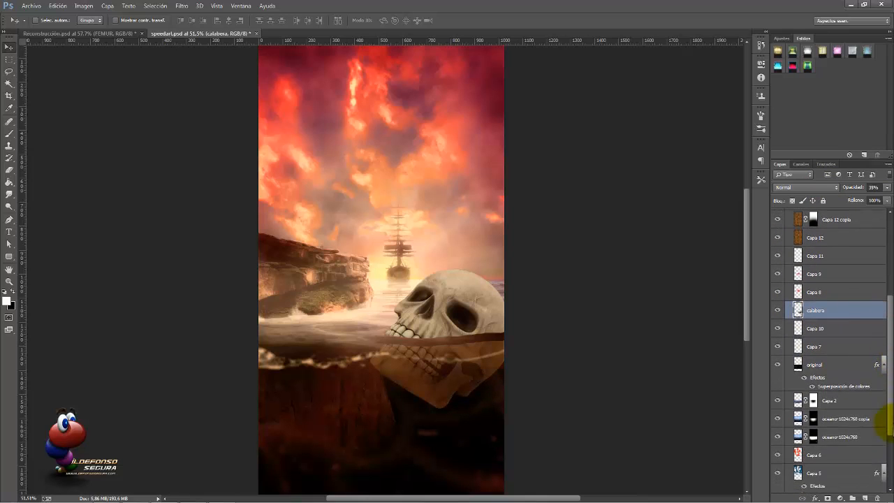
pyautogui.moveTo(823, 310); pyautogui.dragTo(831, 445)
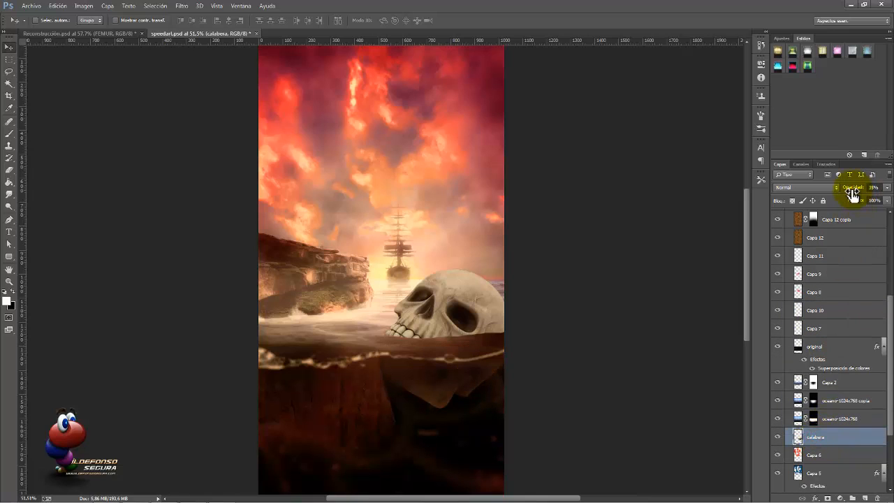
# Step: Set the submerged calabera layer's opacity to 17%, nudge it slightly up and to the left, and collapse the BG group
pyautogui.moveTo(844, 188); pyautogui.dragTo(843, 188)
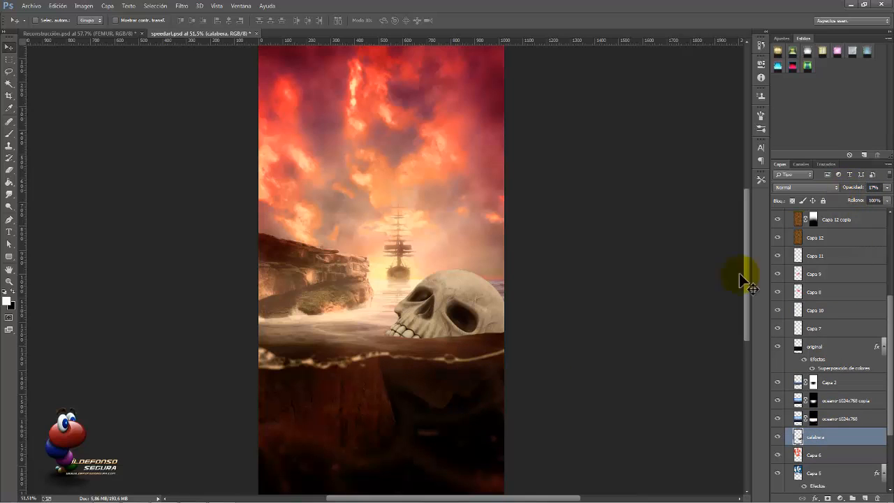
pyautogui.moveTo(462, 382); pyautogui.dragTo(457, 378)
pyautogui.scroll(3, 854, 356)
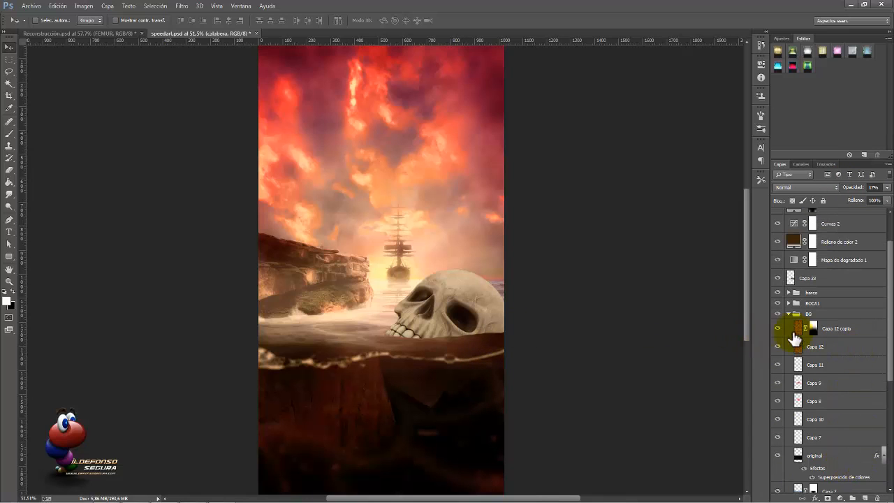
pyautogui.click(787, 315)
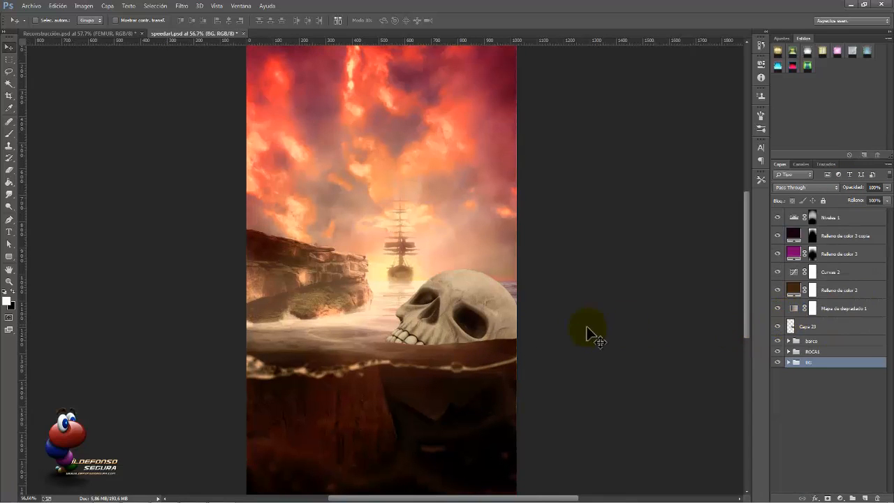
# Step: Sharpen the above-water skull by applying a High Pass filter to a duplicate of Capa 23 and setting the copy to Superponer
pyautogui.click(808, 328)
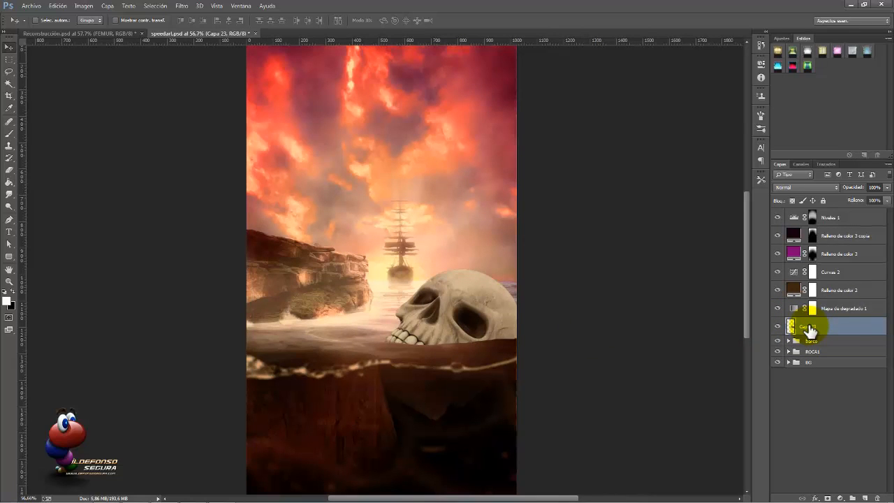
pyautogui.hotkey('ctrl', 'j')
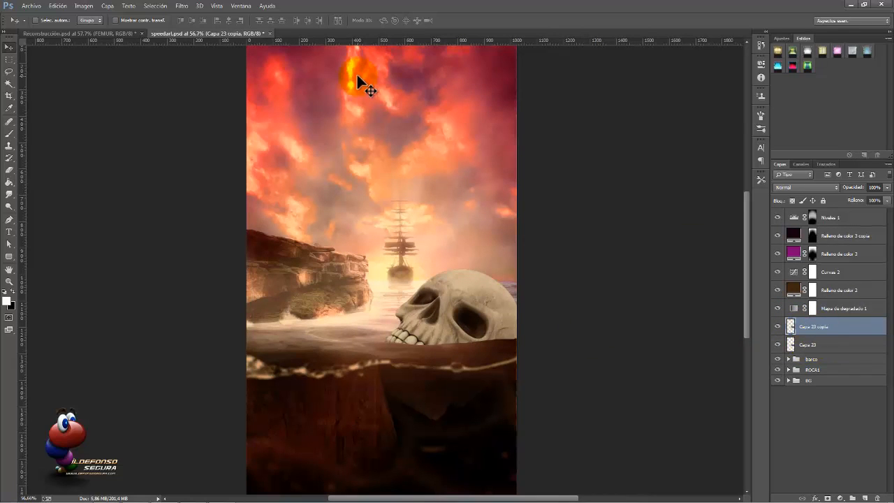
pyautogui.click(182, 5)
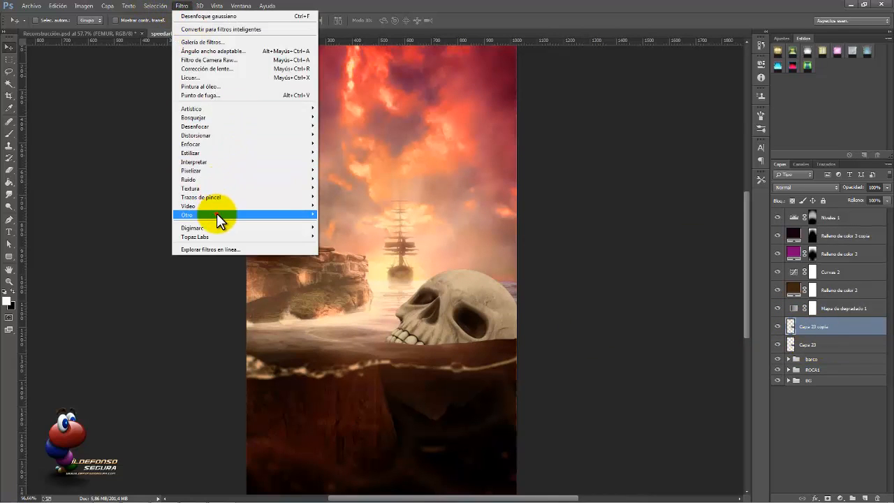
pyautogui.moveTo(216, 213)
pyautogui.click(336, 250)
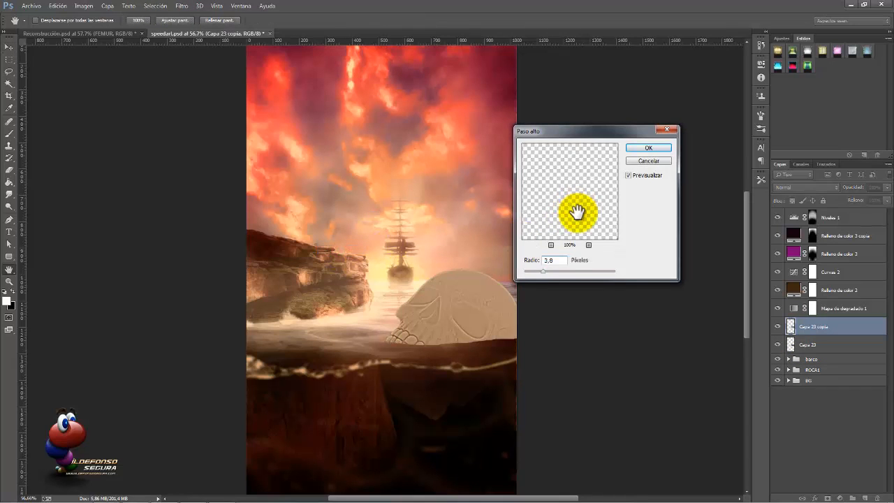
pyautogui.moveTo(577, 213); pyautogui.dragTo(605, 231)
pyautogui.click(639, 149)
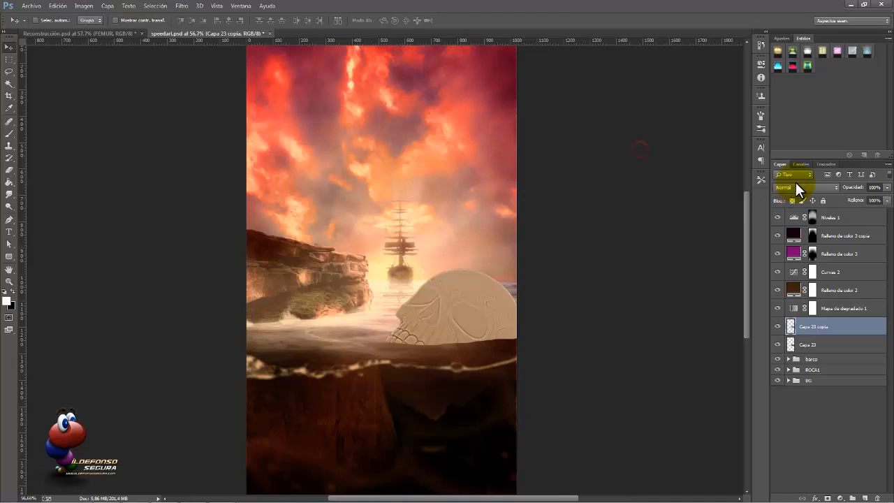
pyautogui.click(797, 186)
pyautogui.click(806, 311)
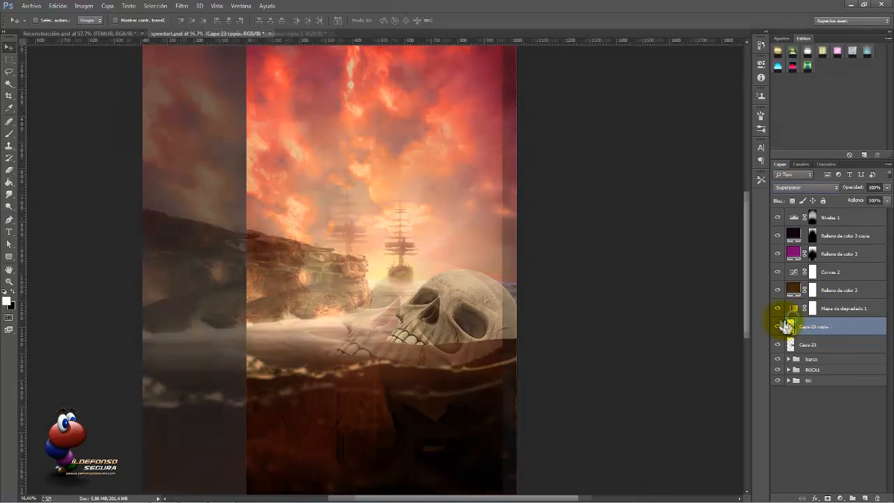
# Step: Add a Tono/saturación adjustment clipped to the skull with hue -141, saturation -52 and lightness -27, and compare the skull with and without it
pyautogui.click(840, 498)
pyautogui.click(835, 385)
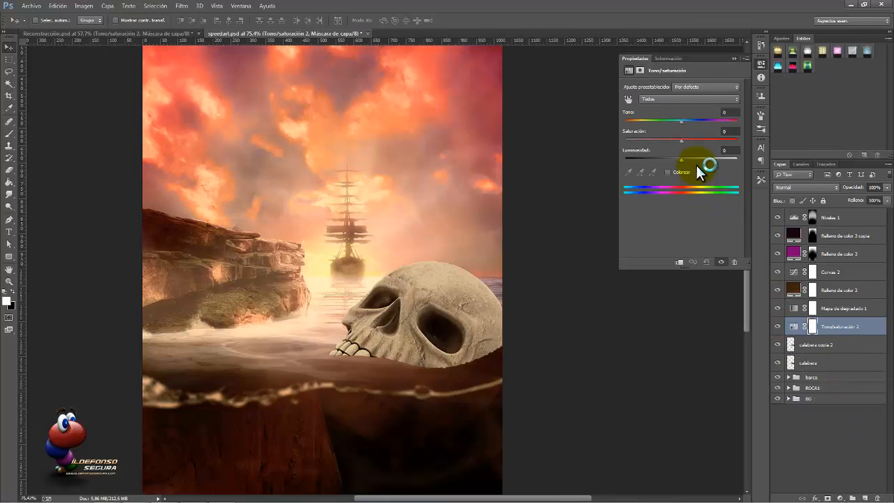
pyautogui.moveTo(683, 125); pyautogui.dragTo(640, 127)
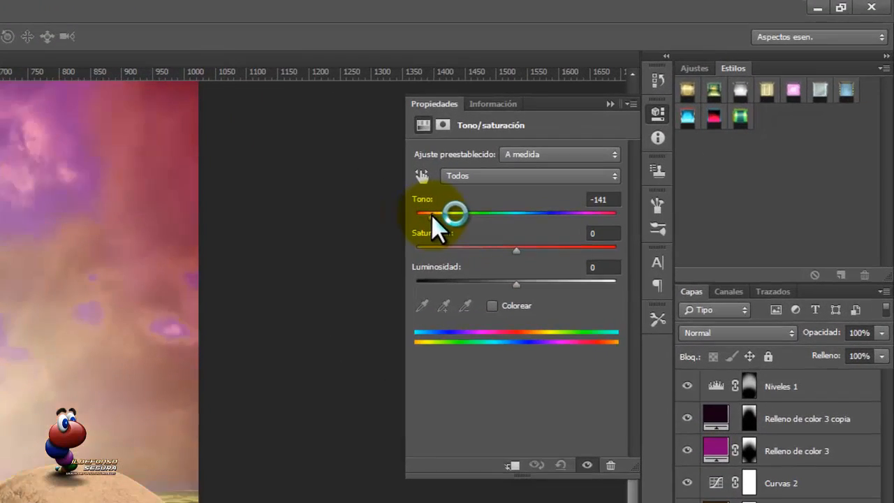
pyautogui.moveTo(502, 254); pyautogui.dragTo(464, 247)
pyautogui.moveTo(513, 282); pyautogui.dragTo(487, 285)
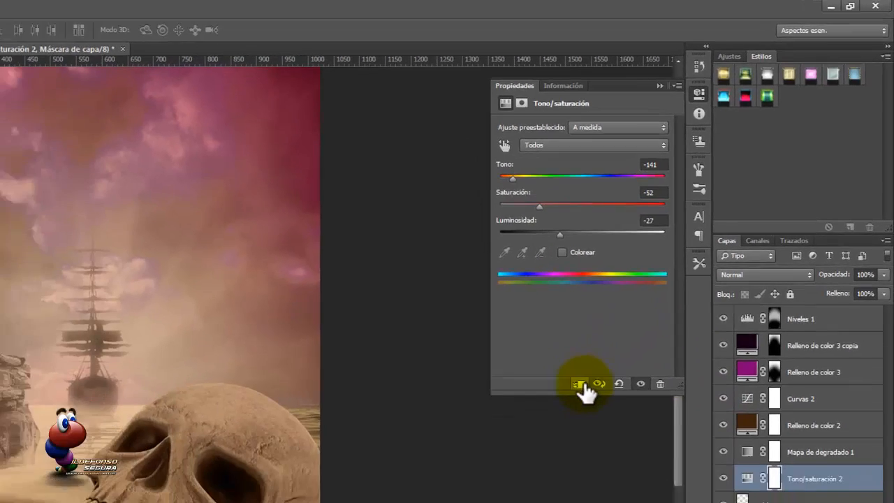
pyautogui.click(512, 466)
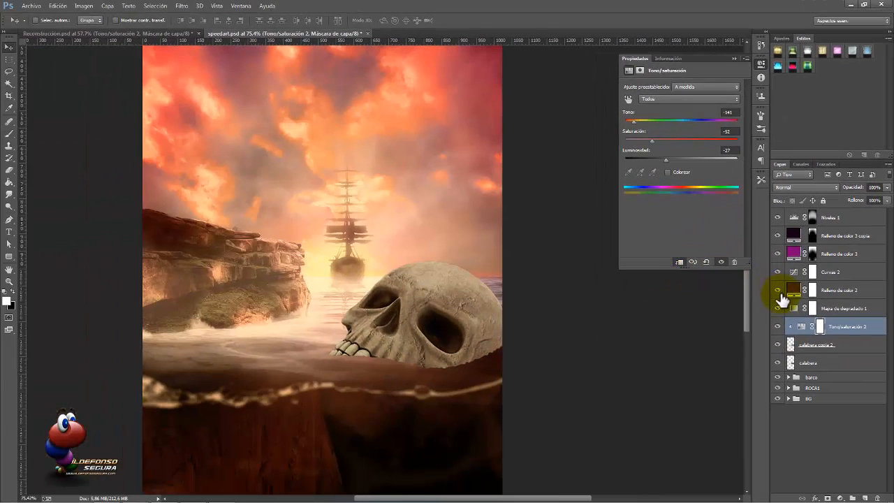
pyautogui.click(777, 326)
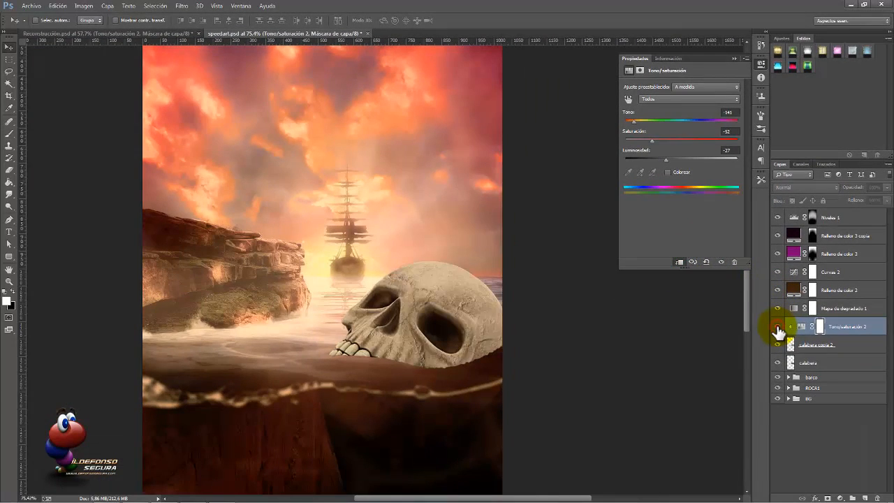
pyautogui.click(778, 327)
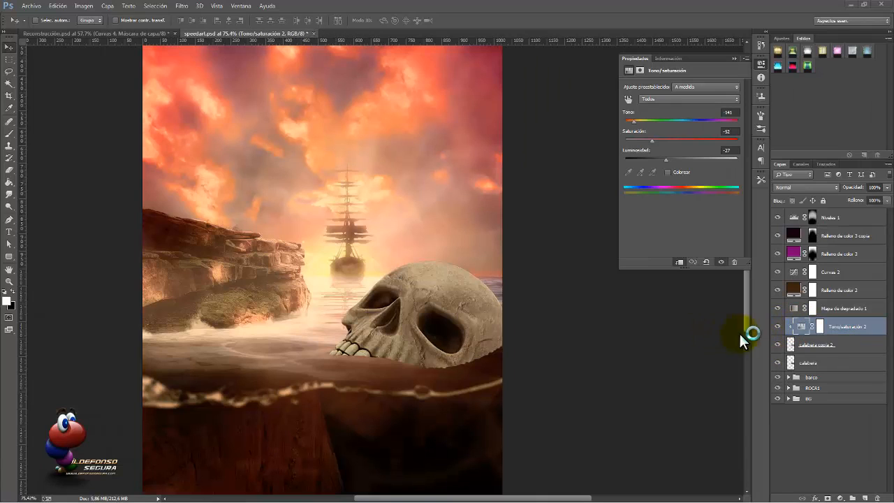
# Step: Load the above-water skull's outline as a selection and darken it with a new masked Curvas adjustment
pyautogui.press('ctrl')
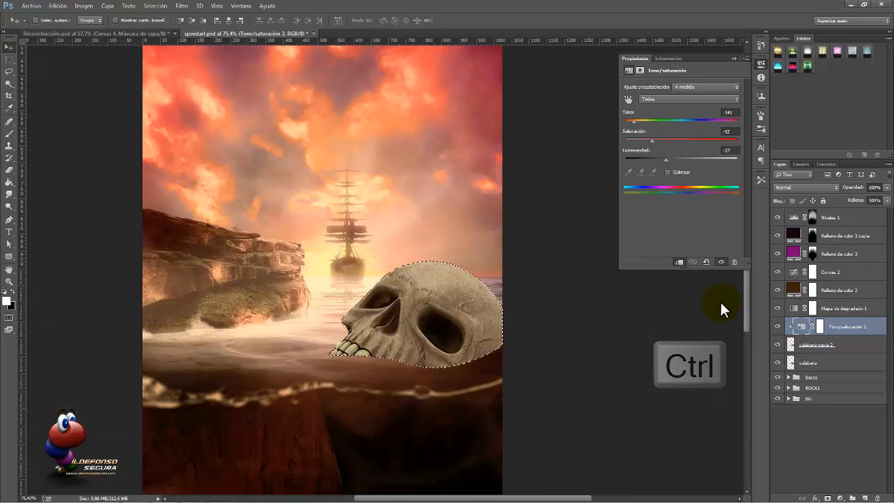
pyautogui.press('Left')
pyautogui.press('Return')
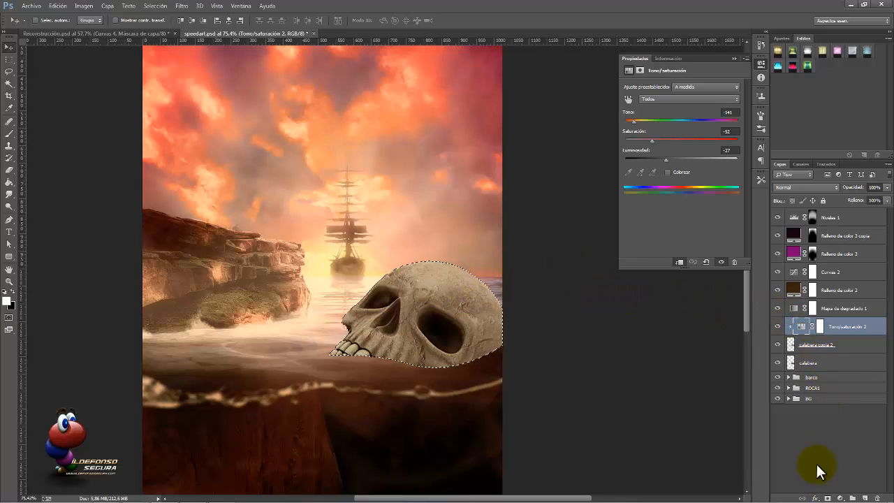
pyautogui.click(840, 498)
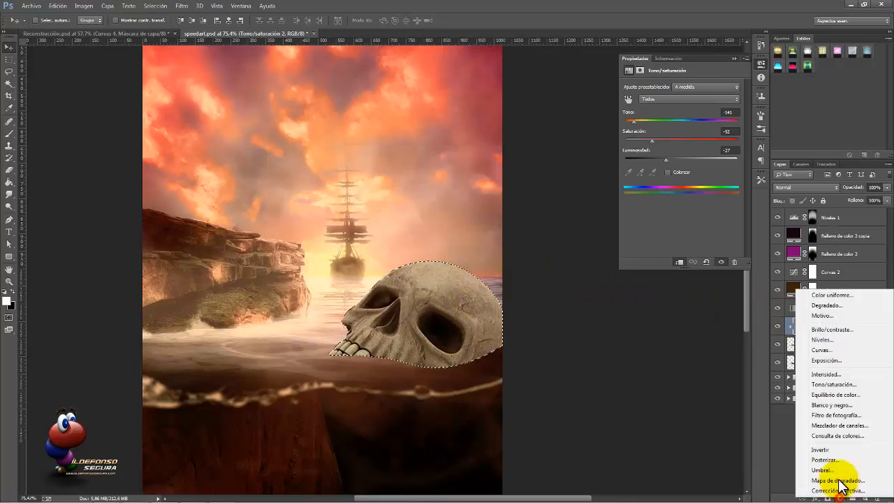
pyautogui.click(823, 351)
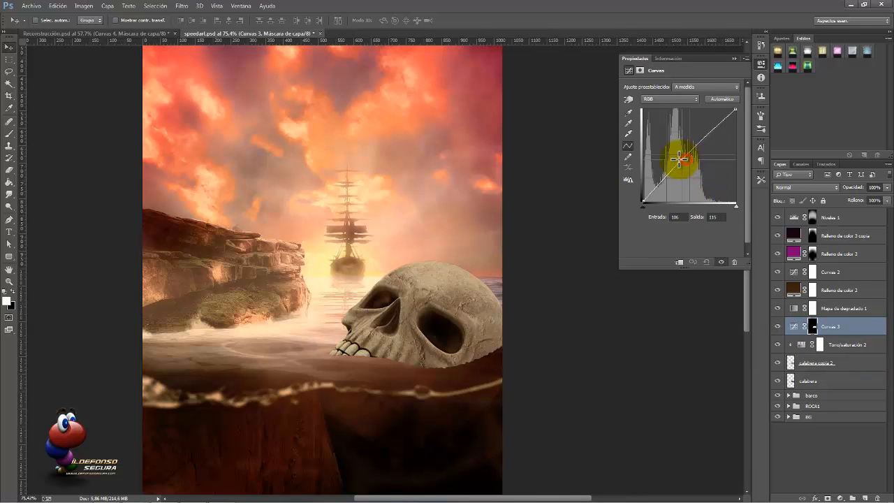
pyautogui.moveTo(678, 156); pyautogui.dragTo(697, 172)
# Step: Load the Curvas 3 mask as a selection and paint black with a soft brush along the skull's upper and front edges
pyautogui.click(820, 325)
pyautogui.keyDown('ctrl'); pyautogui.click(820, 325); pyautogui.keyUp('ctrl')
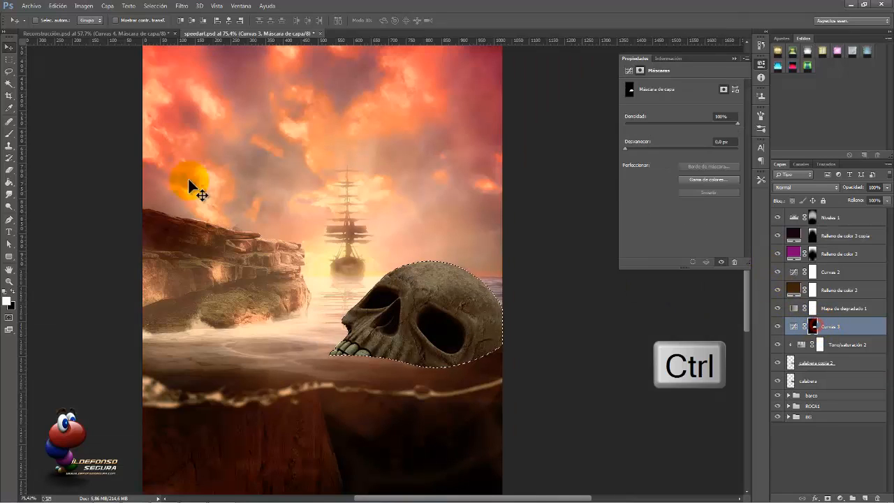
pyautogui.click(9, 133)
pyautogui.click(44, 25)
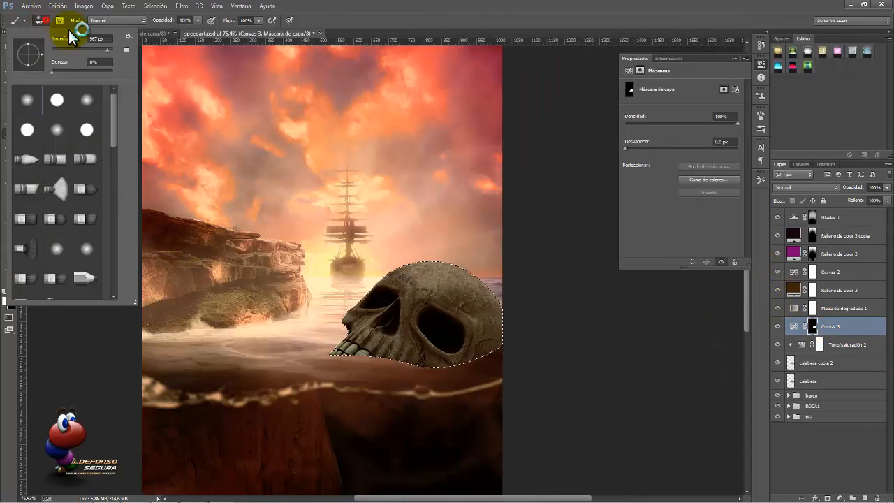
pyautogui.moveTo(347, 225); pyautogui.dragTo(247, 240)
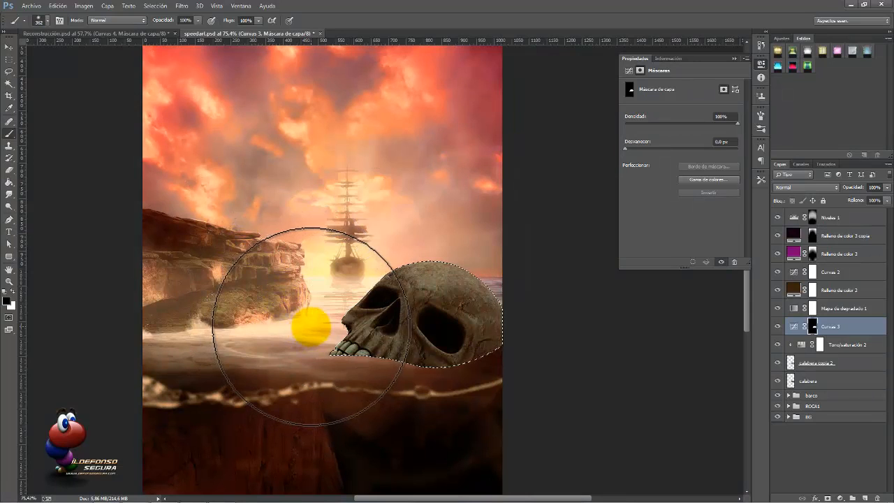
pyautogui.press('x')
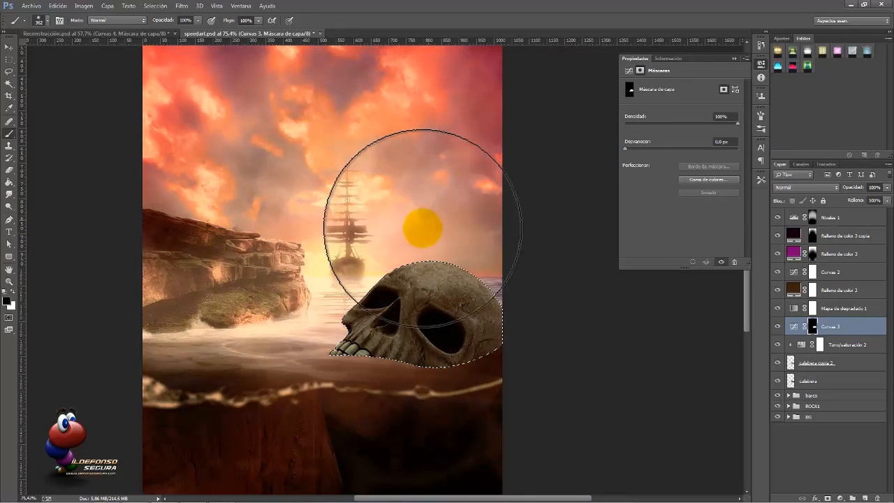
pyautogui.moveTo(420, 234); pyautogui.dragTo(375, 243)
pyautogui.moveTo(342, 335)
pyautogui.mouseDown()
pyautogui.moveTo(390, 269)
pyautogui.moveTo(426, 251)
pyautogui.moveTo(456, 248)
pyautogui.moveTo(482, 268)
pyautogui.moveTo(433, 250)
pyautogui.moveTo(363, 269)
pyautogui.moveTo(331, 328)
pyautogui.mouseUp()
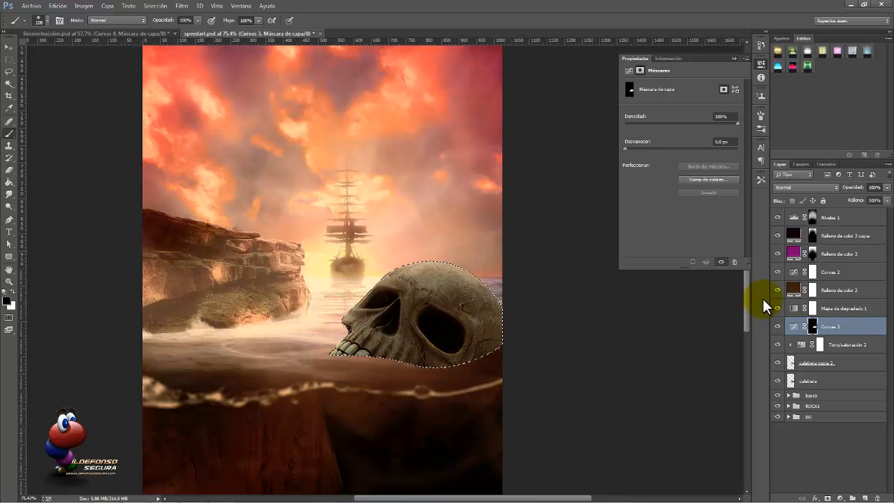
# Step: Set the Curvas 3 layer's blend mode to Multiplicar and readjust its curve to lighten the shading on the skull
pyautogui.click(808, 195)
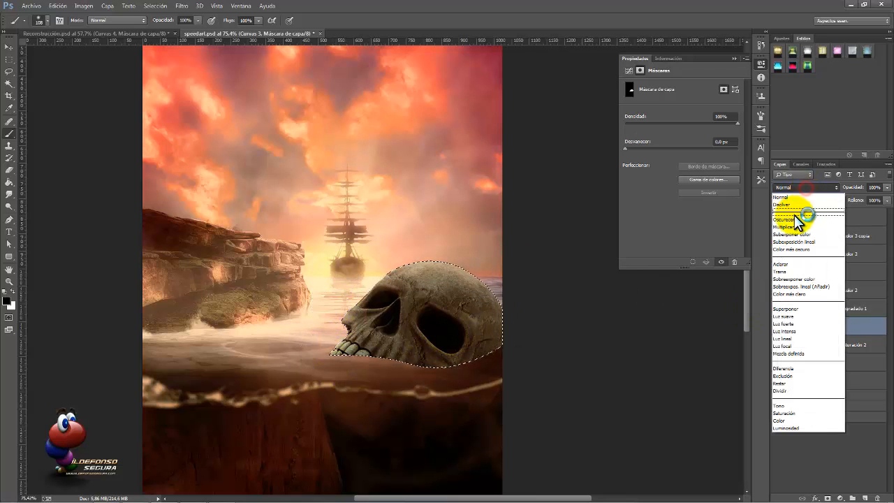
pyautogui.click(794, 222)
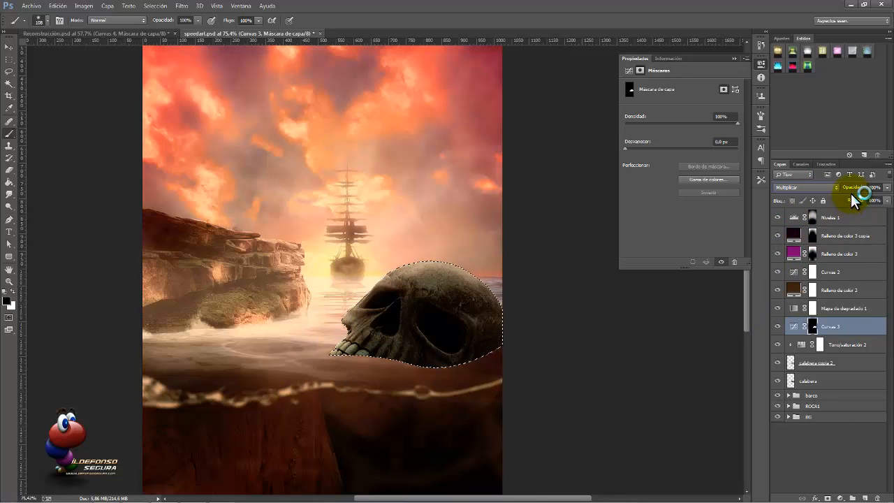
pyautogui.moveTo(845, 190); pyautogui.dragTo(844, 189)
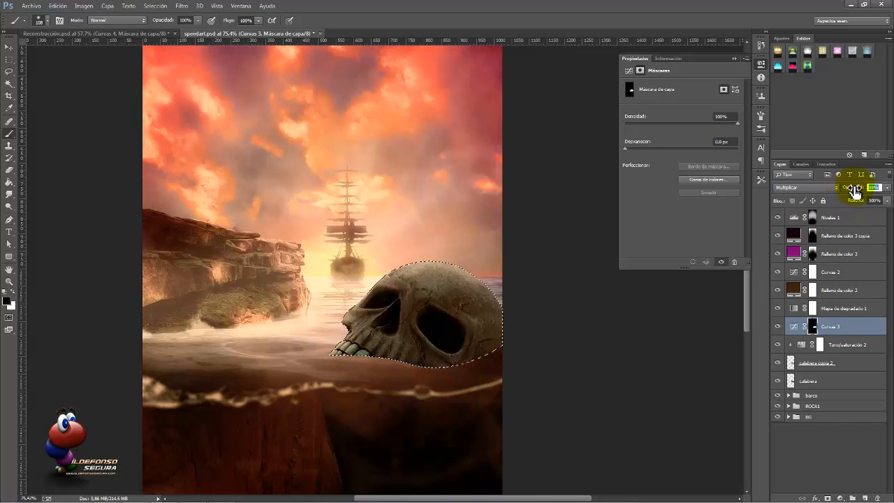
pyautogui.click(792, 327)
pyautogui.moveTo(696, 172)
pyautogui.mouseDown()
pyautogui.moveTo(703, 189)
pyautogui.moveTo(690, 172)
pyautogui.mouseUp()
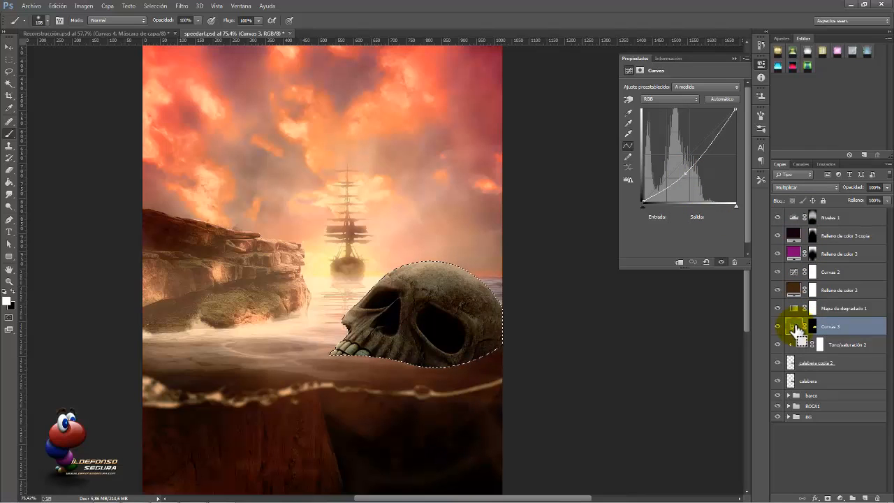
# Step: Duplicate Curvas 3, set the copy to Sobreexpos. lineal (Añadir), and raise its curve point to about input 65, output 111
pyautogui.moveTo(796, 331); pyautogui.dragTo(794, 321)
pyautogui.click(806, 187)
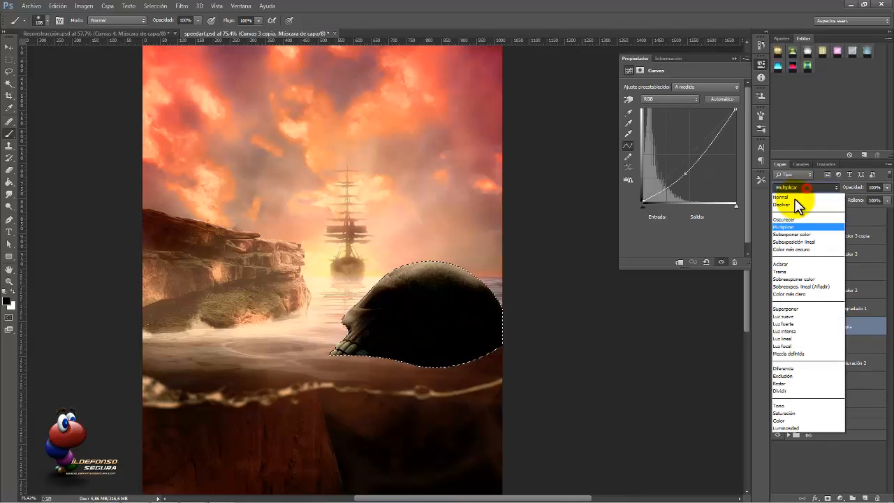
pyautogui.click(799, 234)
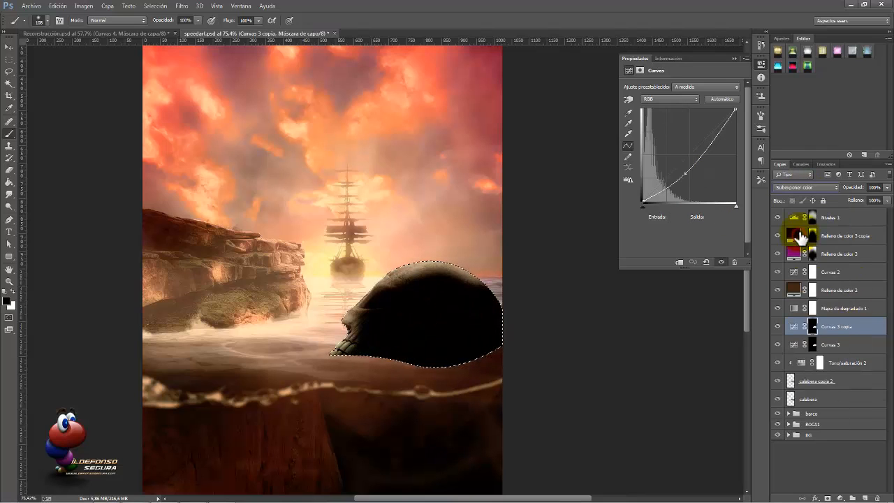
pyautogui.click(799, 187)
pyautogui.click(809, 287)
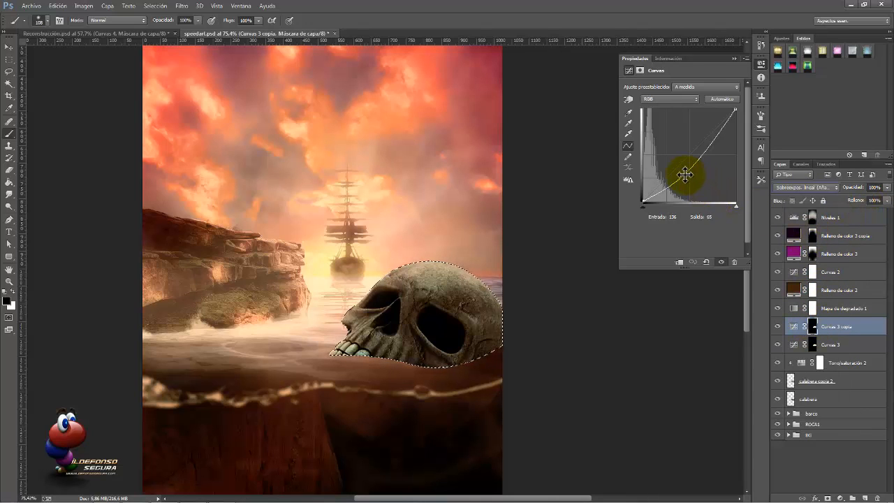
pyautogui.moveTo(685, 174); pyautogui.dragTo(667, 163)
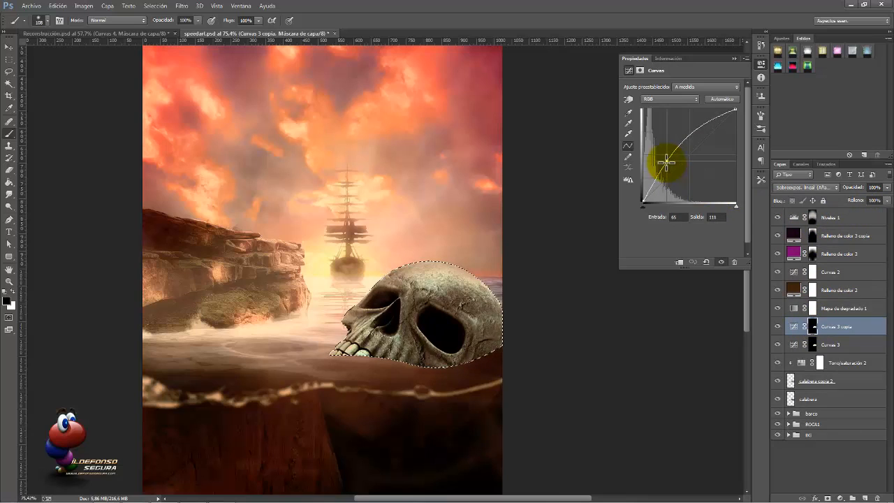
# Step: Invert the Curvas 3 copia mask within the skull selection to limit the brightening to the rim, and clear the selection
pyautogui.click(813, 326)
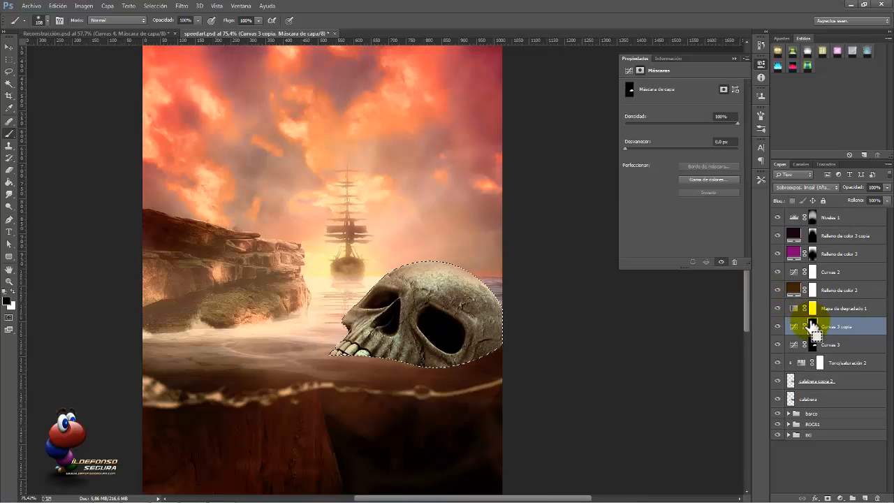
pyautogui.hotkey('ctrl', 'i')
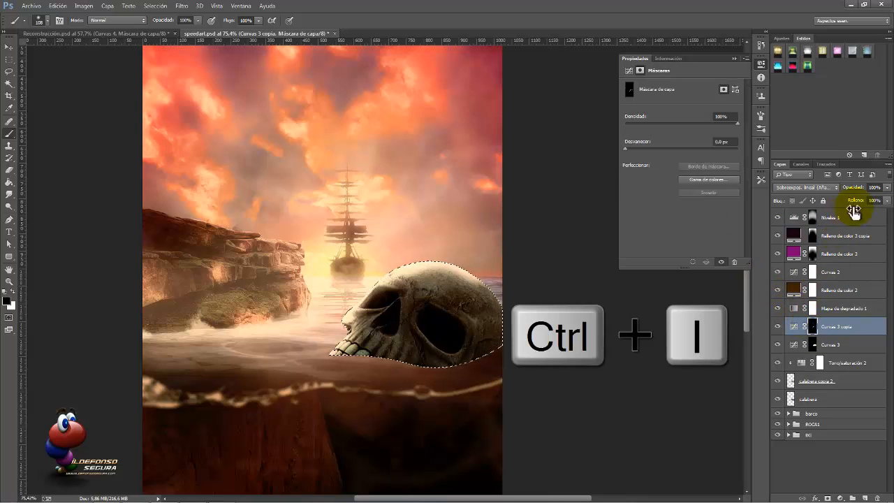
pyautogui.click(734, 59)
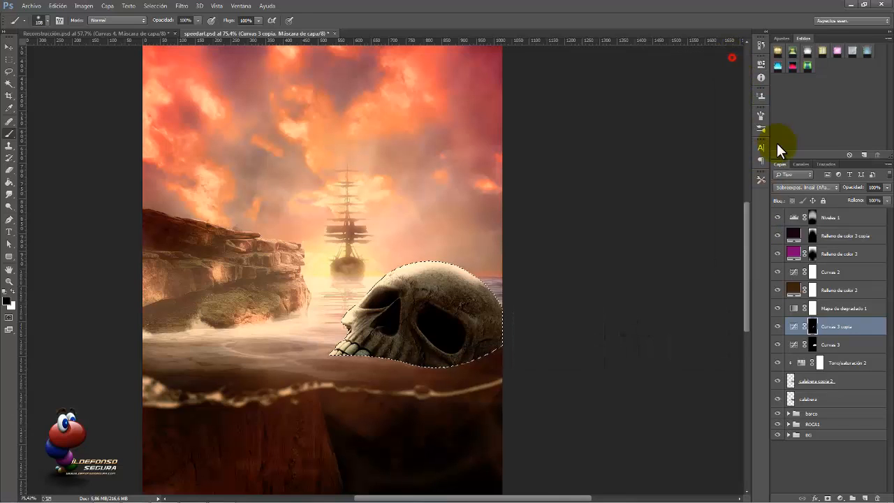
pyautogui.hotkey('ctrl', 'd')
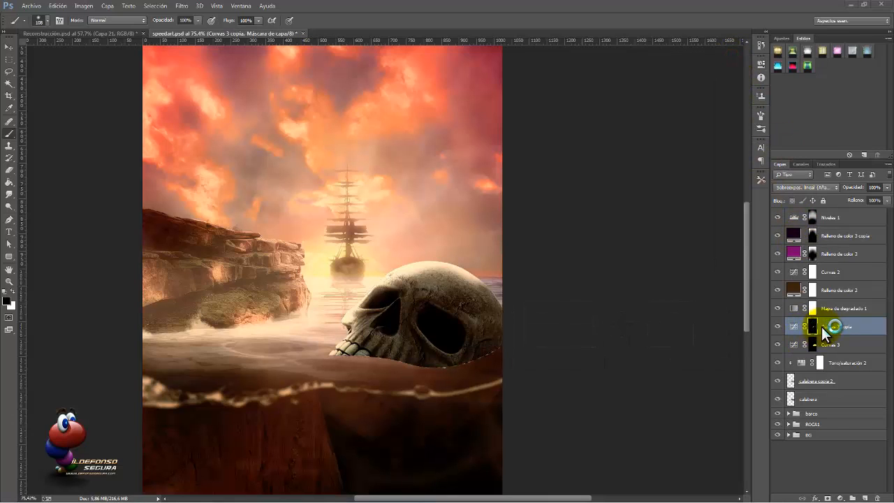
# Step: Create a new layer above Curvas 3 copia and set its blend mode to Luz suave
pyautogui.click(821, 326)
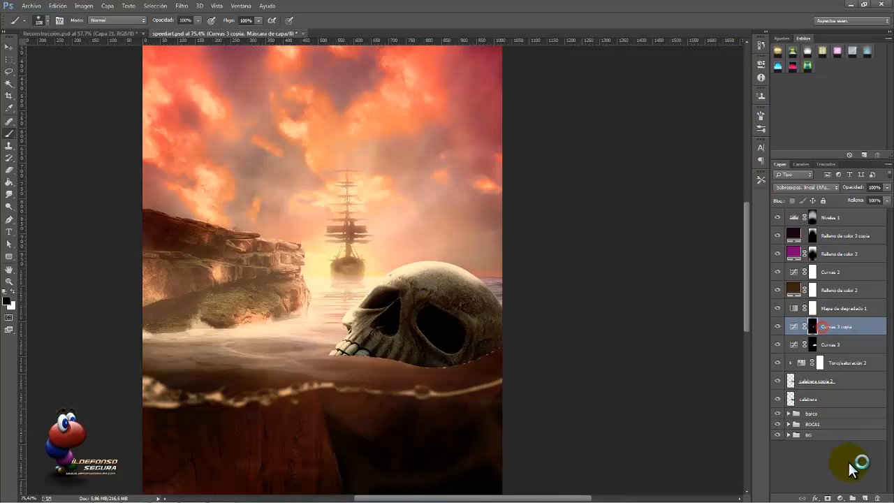
pyautogui.click(865, 497)
pyautogui.click(817, 188)
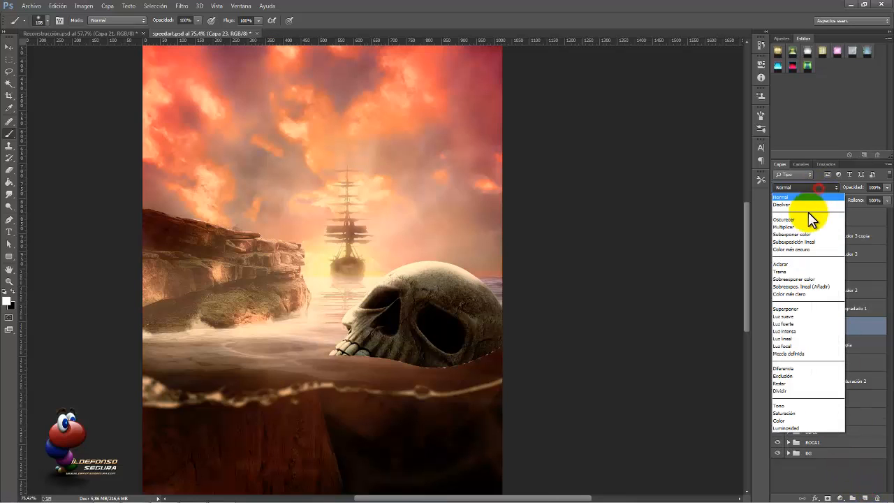
pyautogui.click(795, 317)
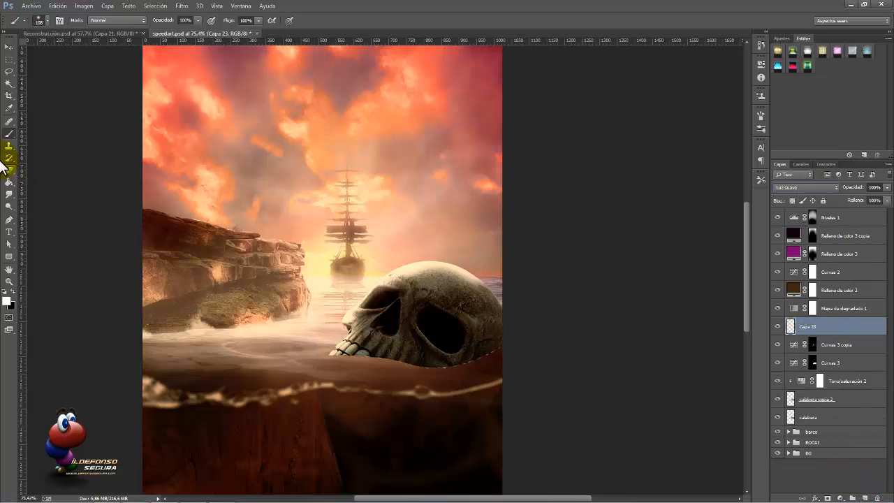
# Step: Load the Bde Agua brush set, choose the first 1945 px droplet brush and reduce its size to 187 px
pyautogui.click(47, 21)
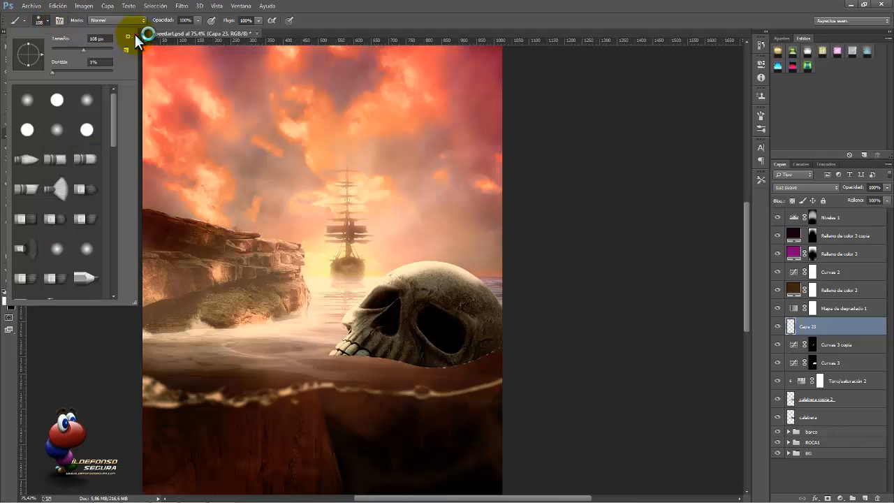
pyautogui.click(130, 36)
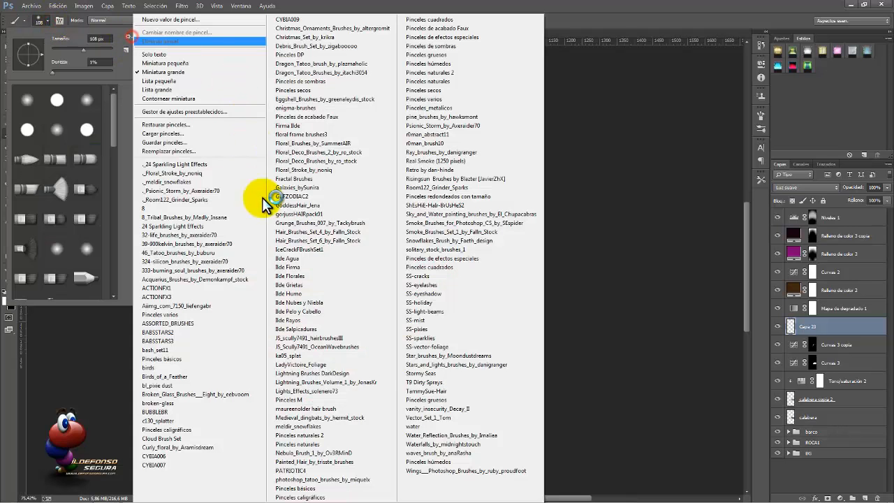
pyautogui.click(304, 259)
pyautogui.click(380, 193)
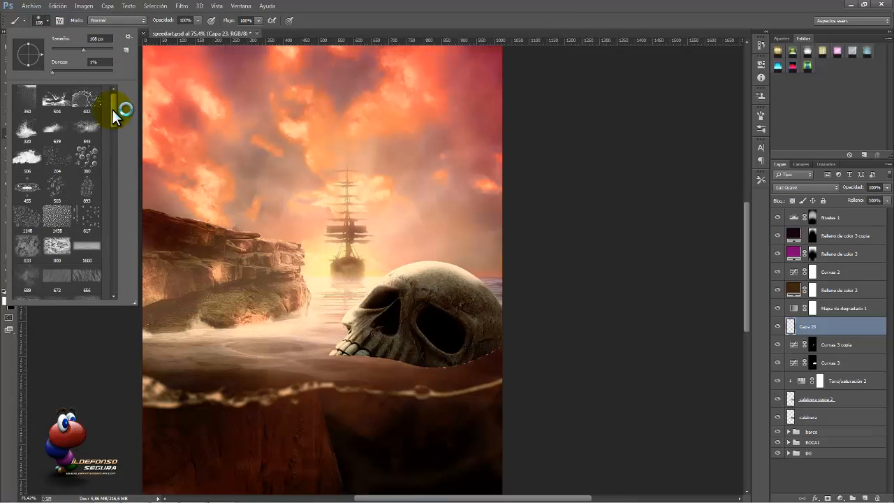
pyautogui.moveTo(112, 110)
pyautogui.mouseDown()
pyautogui.moveTo(121, 166)
pyautogui.moveTo(106, 243)
pyautogui.mouseUp()
pyautogui.click(28, 218)
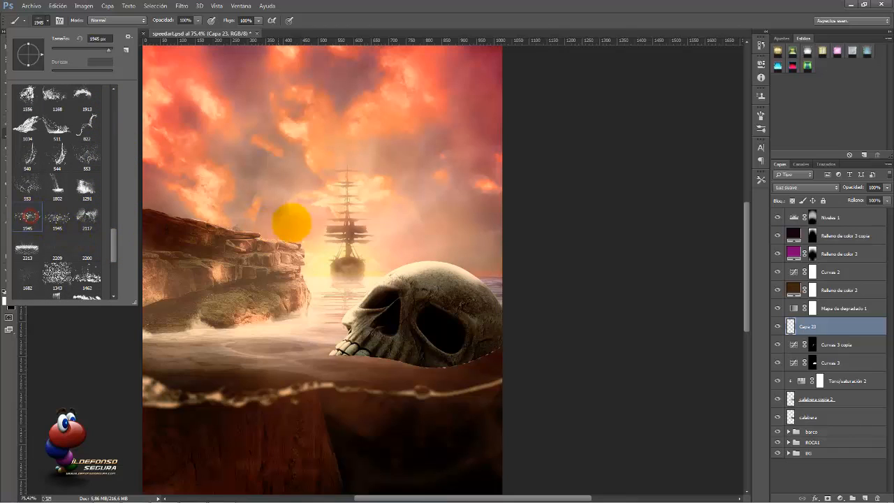
pyautogui.moveTo(292, 222)
pyautogui.mouseDown()
pyautogui.moveTo(47, 237)
pyautogui.moveTo(8, 250)
pyautogui.mouseUp()
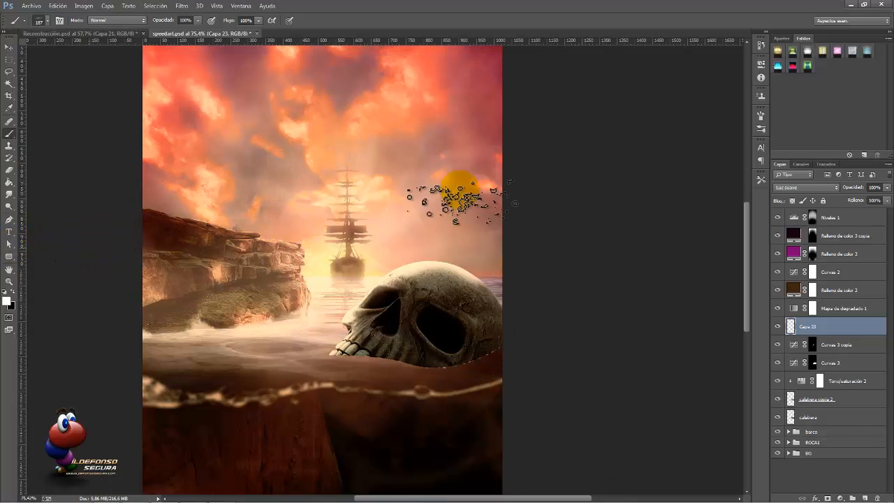
# Step: Enable Dispersión for the droplet brush
pyautogui.click(759, 113)
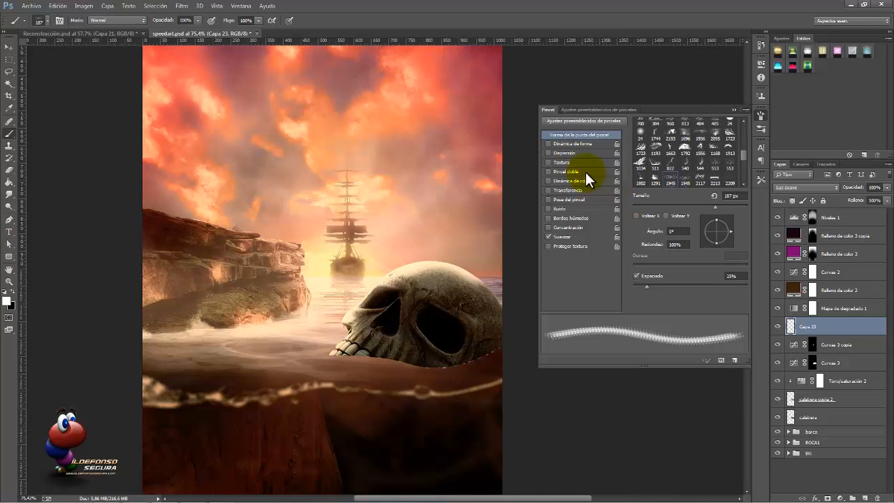
pyautogui.click(566, 152)
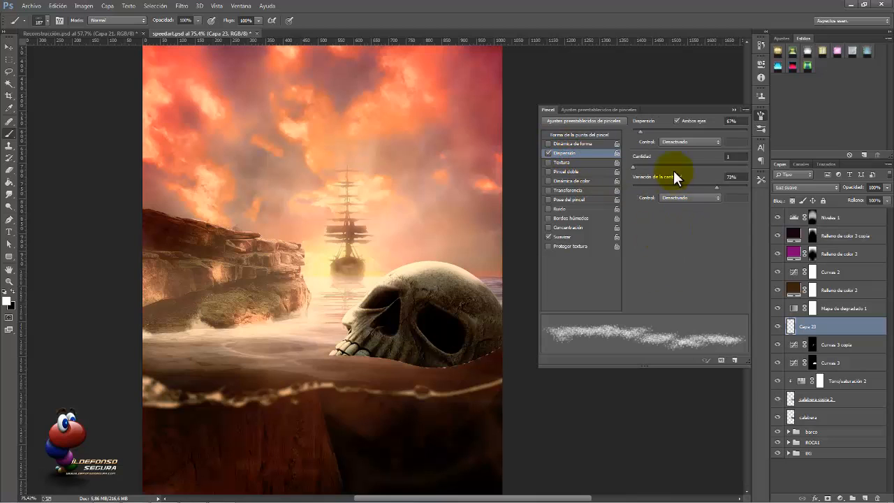
pyautogui.moveTo(352, 334); pyautogui.dragTo(323, 321)
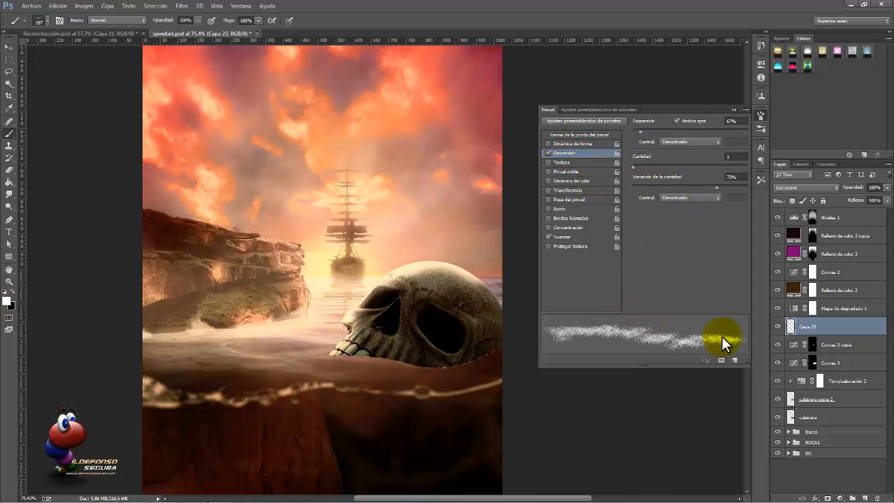
# Step: Load the calabera copia 2 layer as a selection, paint white droplet texture over the skull, and clear the selection
pyautogui.keyDown('ctrl'); pyautogui.click(791, 399); pyautogui.keyUp('ctrl')
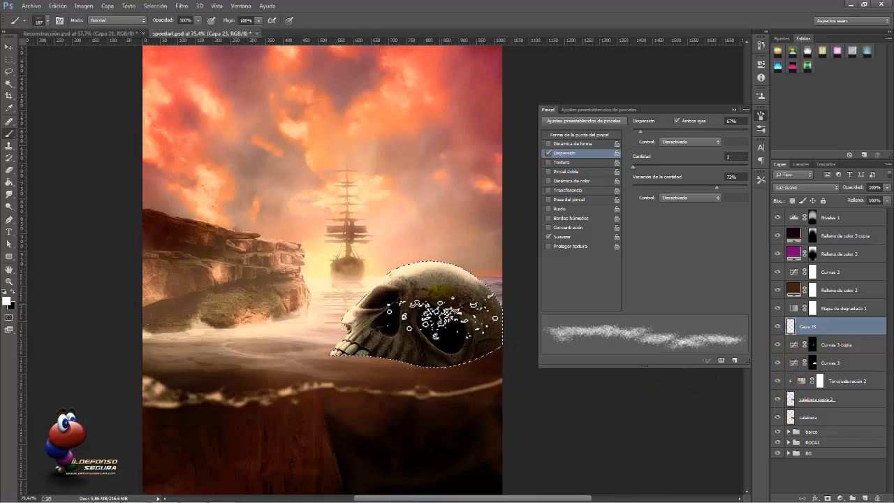
pyautogui.moveTo(410, 310)
pyautogui.mouseDown()
pyautogui.moveTo(427, 266)
pyautogui.moveTo(445, 270)
pyautogui.moveTo(421, 277)
pyautogui.moveTo(480, 288)
pyautogui.moveTo(494, 302)
pyautogui.moveTo(382, 337)
pyautogui.moveTo(246, 347)
pyautogui.moveTo(415, 327)
pyautogui.mouseUp()
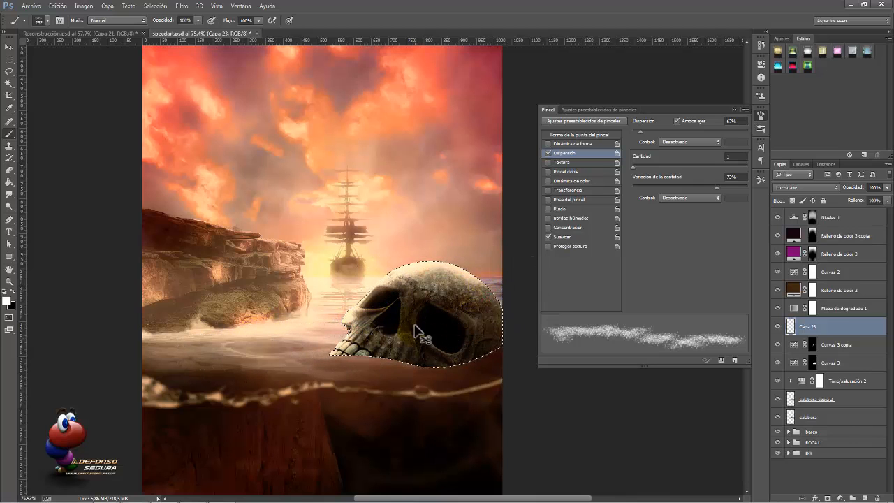
pyautogui.hotkey('ctrl', 'd')
# Step: Paint white droplets at 192 px across the water between the rock and the skull
pyautogui.moveTo(248, 331)
pyautogui.mouseDown()
pyautogui.moveTo(207, 343)
pyautogui.moveTo(225, 343)
pyautogui.moveTo(175, 335)
pyautogui.mouseUp()
pyautogui.moveTo(289, 312)
pyautogui.mouseDown()
pyautogui.moveTo(305, 334)
pyautogui.moveTo(265, 347)
pyautogui.moveTo(125, 339)
pyautogui.moveTo(214, 334)
pyautogui.mouseUp()
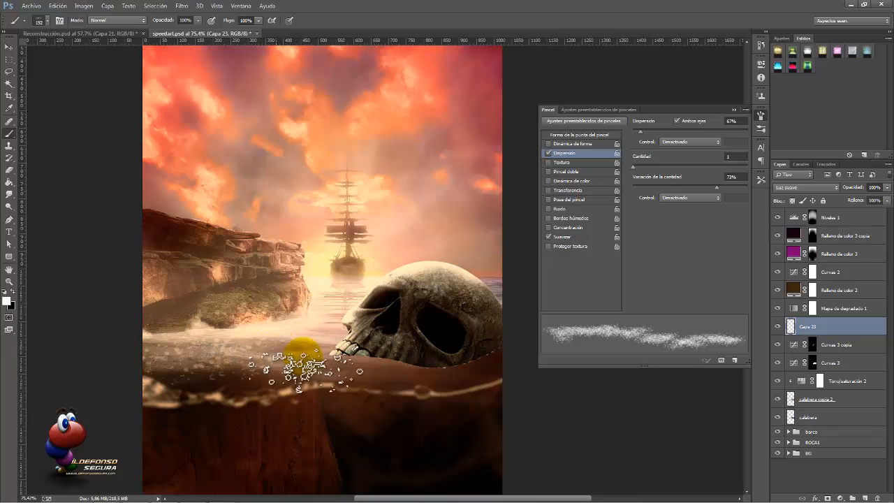
pyautogui.click(308, 359)
pyautogui.click(290, 340)
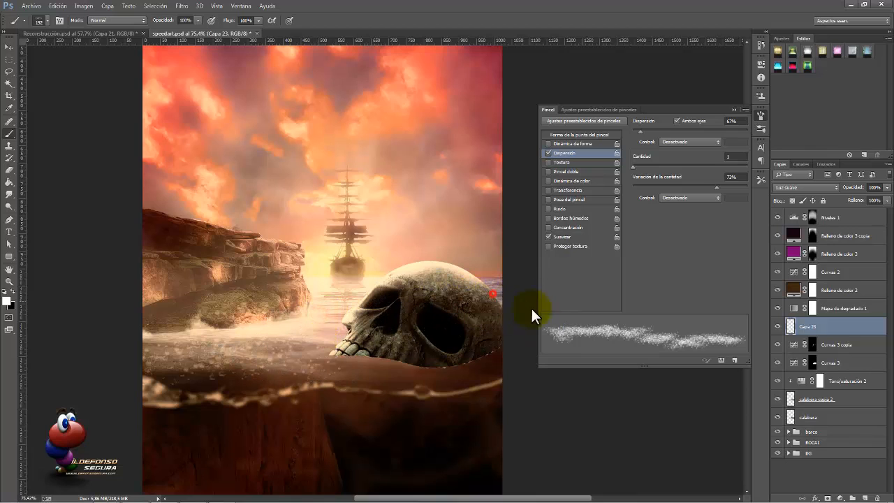
pyautogui.click(734, 109)
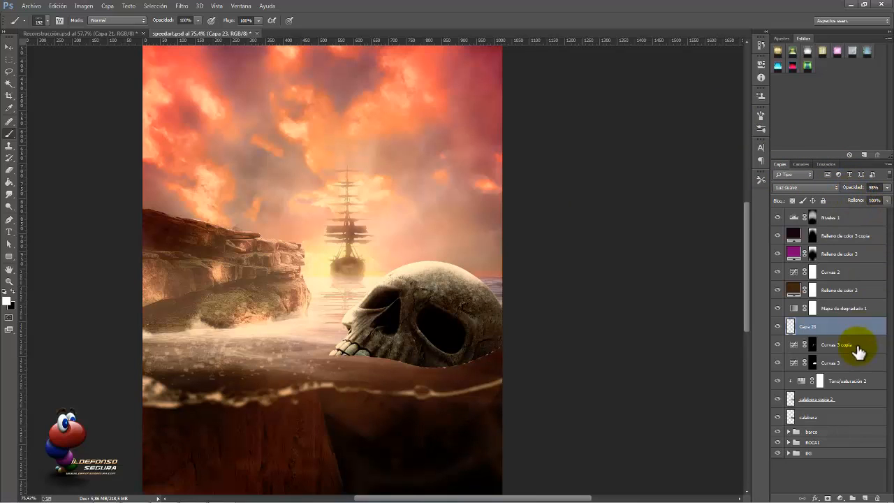
# Step: Create a new layer directly below calabera copia 2 and choose the 563 px water-ripple brush, sized to 250 px
pyautogui.click(867, 497)
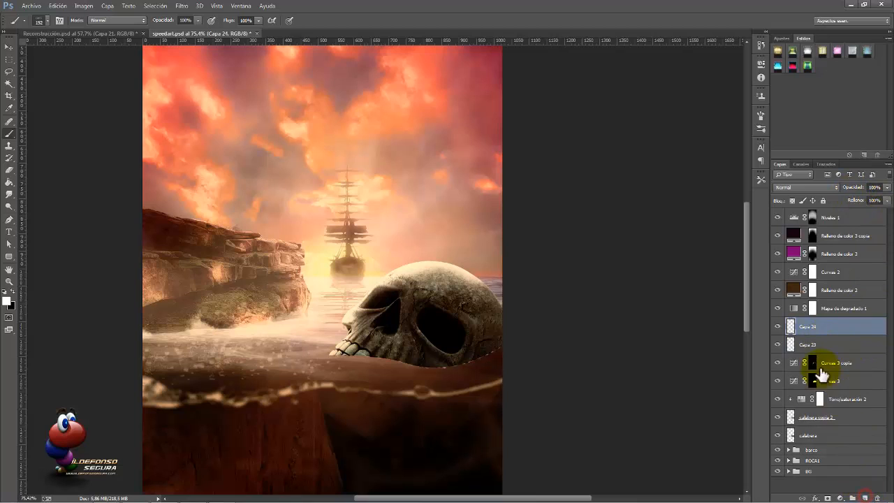
pyautogui.click(47, 20)
pyautogui.moveTo(113, 242)
pyautogui.mouseDown()
pyautogui.moveTo(113, 270)
pyautogui.moveTo(126, 123)
pyautogui.mouseUp()
pyautogui.click(62, 211)
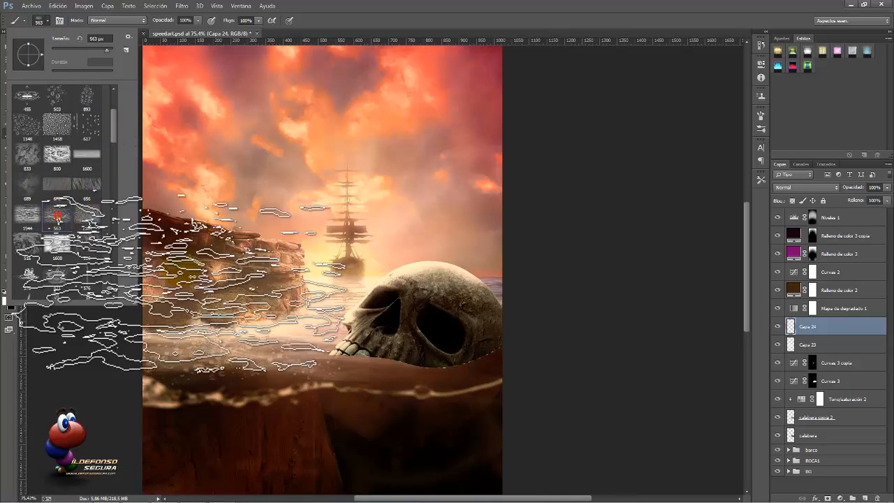
pyautogui.moveTo(389, 348); pyautogui.dragTo(335, 349)
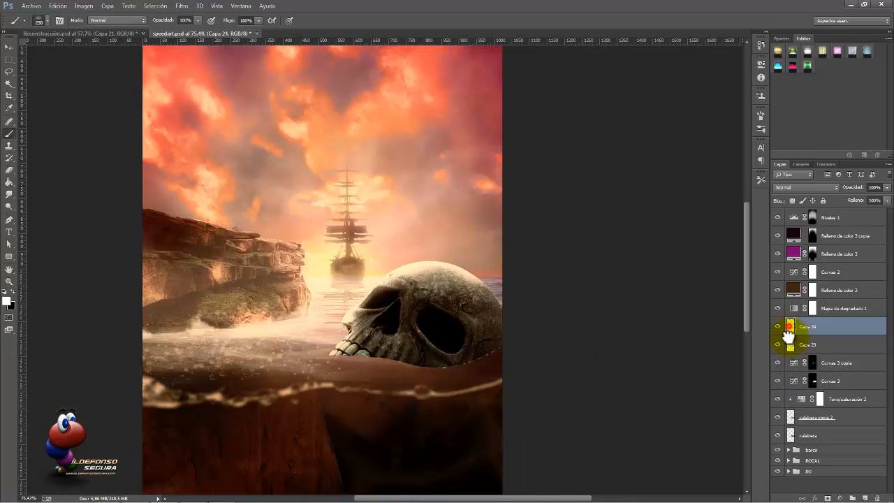
pyautogui.moveTo(788, 330); pyautogui.dragTo(789, 424)
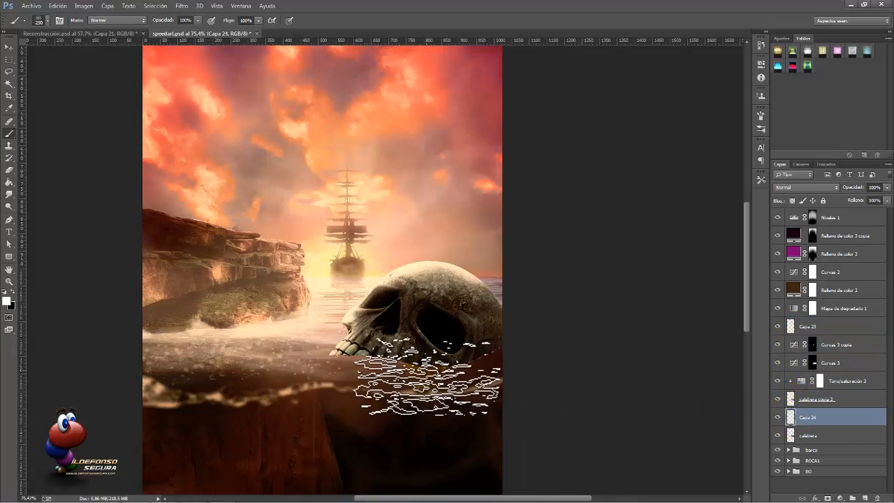
# Step: Stamp white water ripples around the skull's base and across the water surface on Capa 24
pyautogui.click(492, 356)
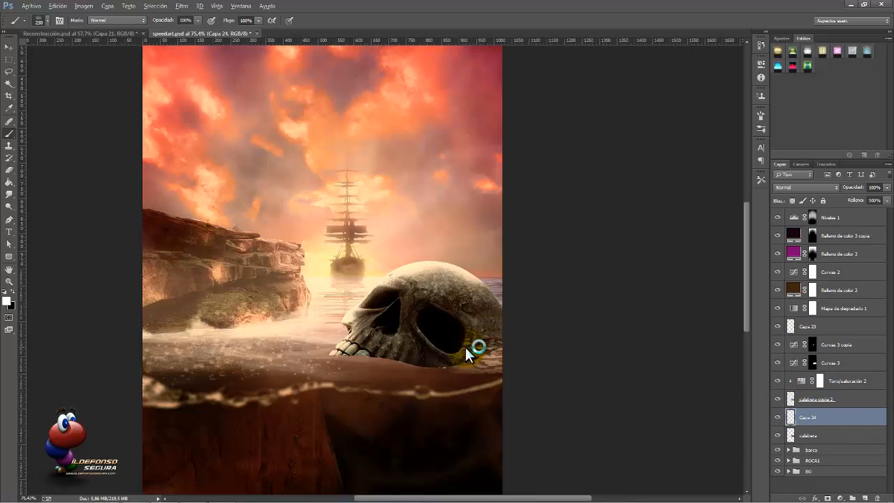
pyautogui.moveTo(434, 346); pyautogui.dragTo(502, 350)
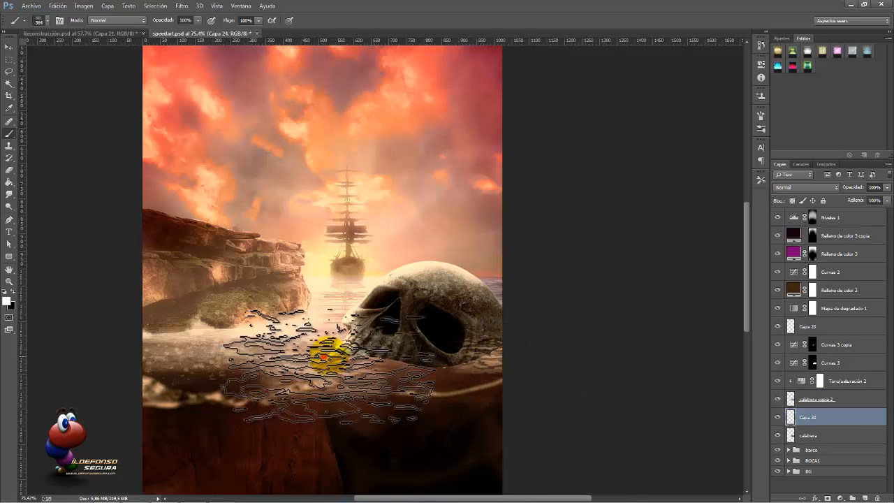
pyautogui.click(508, 356)
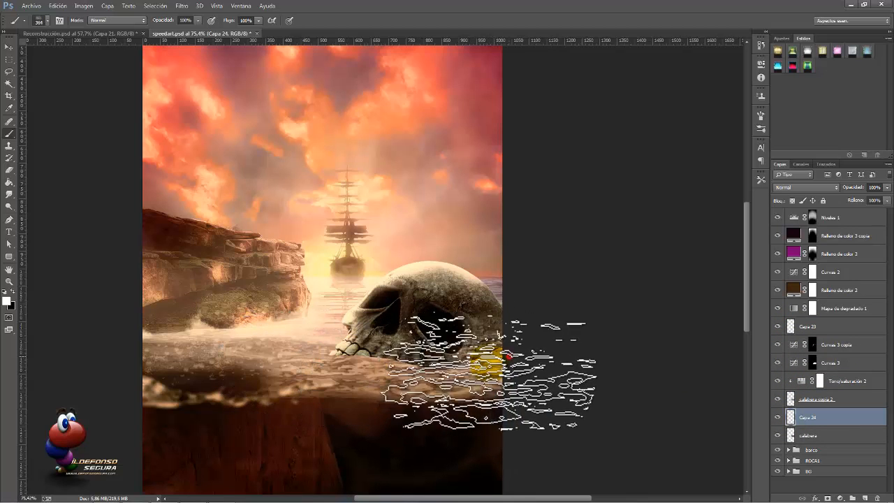
# Step: Add a mask to Capa 24 and paint black to hide excess ripples along the waterline and around the skull
pyautogui.click(826, 497)
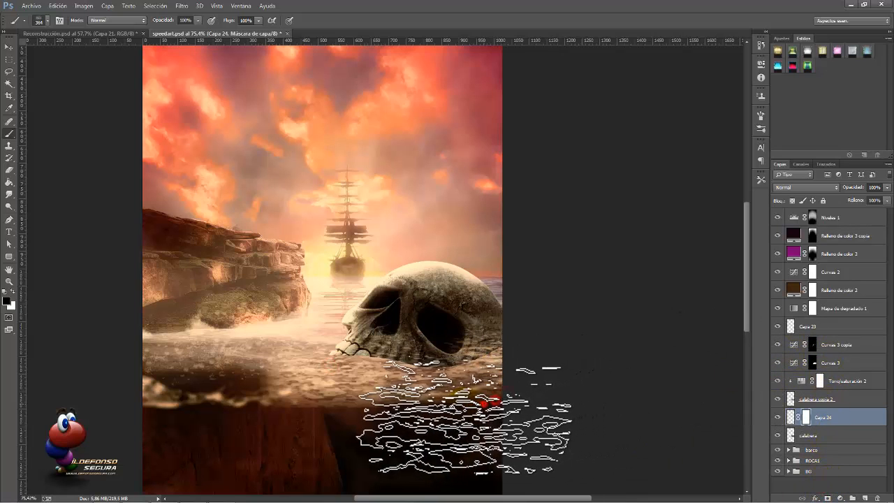
pyautogui.click(409, 407)
pyautogui.keyDown('alt'); pyautogui.rightClick(301, 395); pyautogui.keyUp('alt')
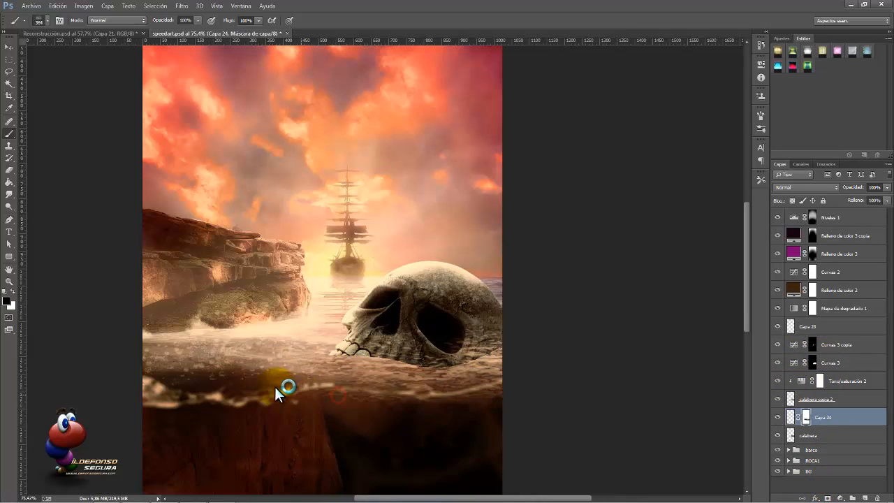
pyautogui.moveTo(272, 381)
pyautogui.mouseDown()
pyautogui.moveTo(427, 392)
pyautogui.moveTo(485, 389)
pyautogui.moveTo(524, 377)
pyautogui.mouseUp()
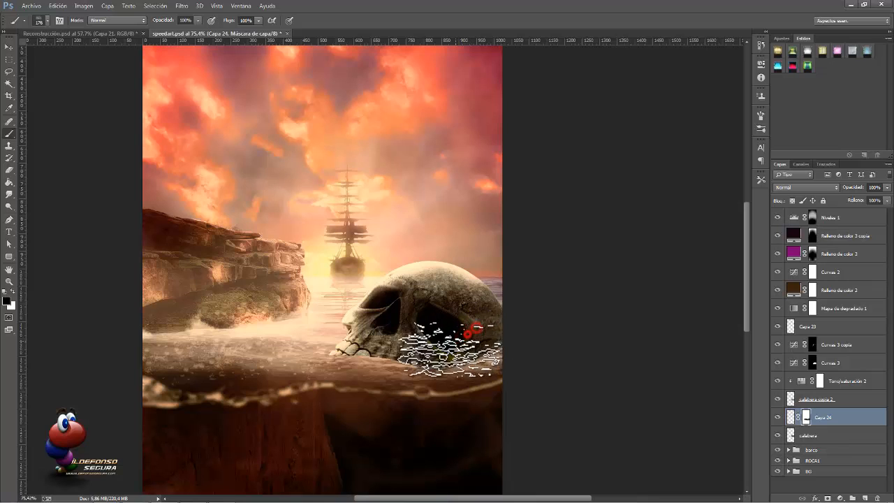
pyautogui.click(486, 331)
pyautogui.click(389, 331)
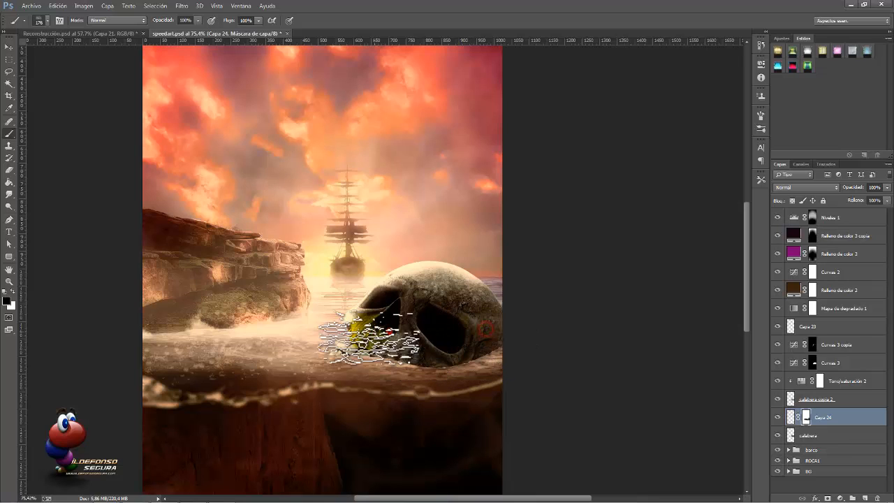
pyautogui.click(369, 333)
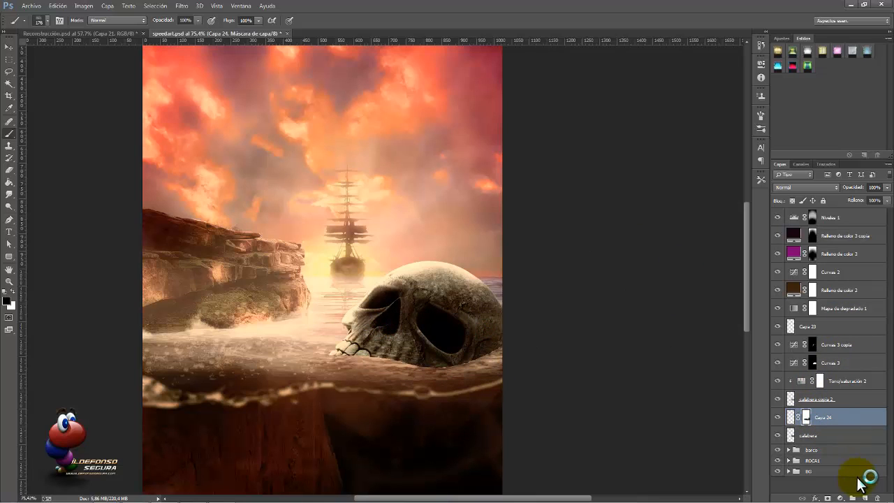
# Step: Create a new layer above Capa 24, make white the foreground colour, and choose the 1878 px splash brush
pyautogui.click(866, 498)
pyautogui.press('x')
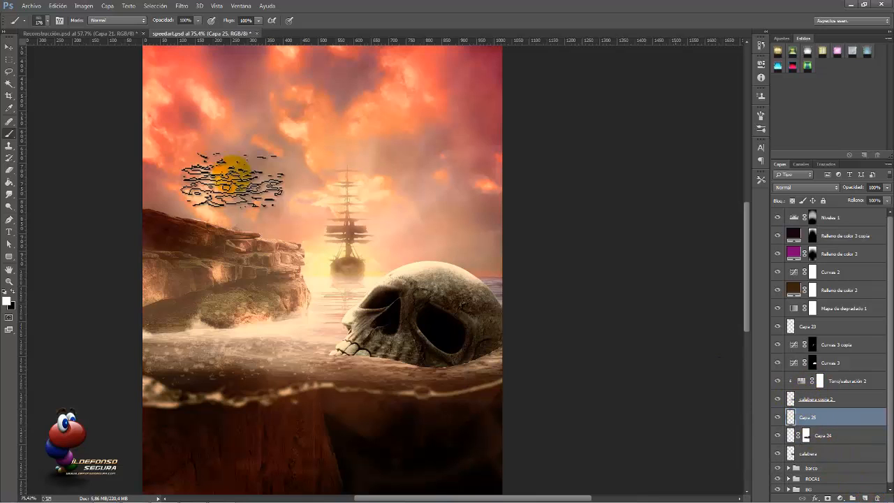
pyautogui.click(47, 20)
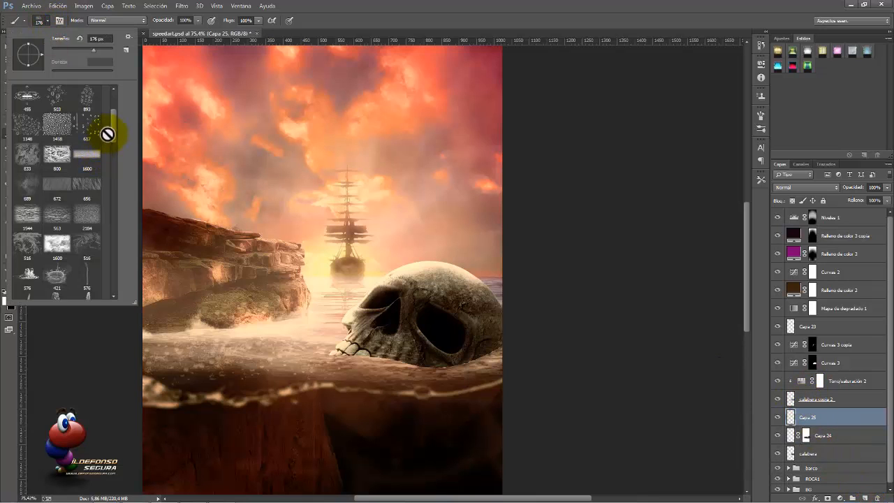
pyautogui.moveTo(115, 129); pyautogui.dragTo(114, 166)
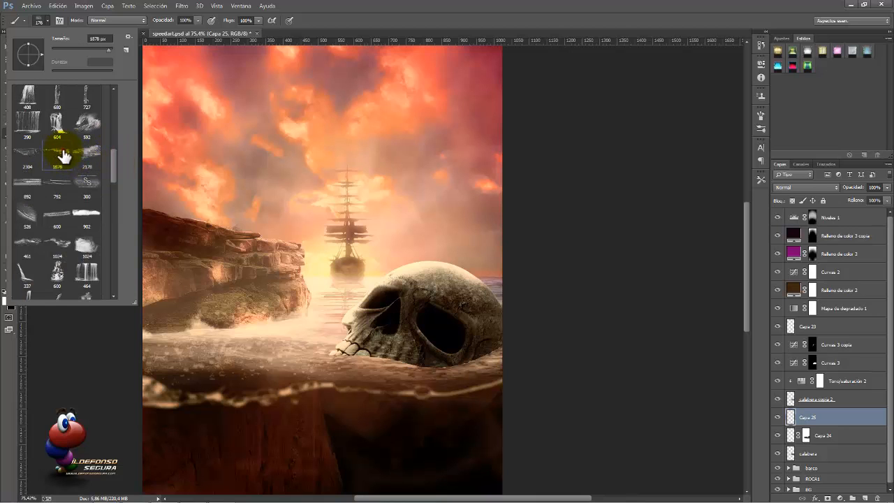
# Step: Reduce the splash brush to 234 px and stamp white foam along the skull's lower edge on Capa 25
pyautogui.moveTo(337, 371); pyautogui.dragTo(60, 360)
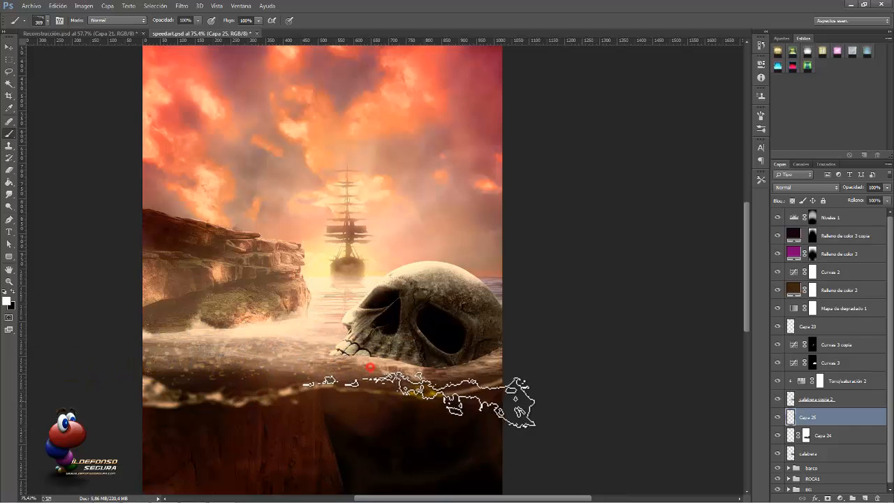
pyautogui.moveTo(439, 372); pyautogui.dragTo(420, 368)
pyautogui.click(421, 368)
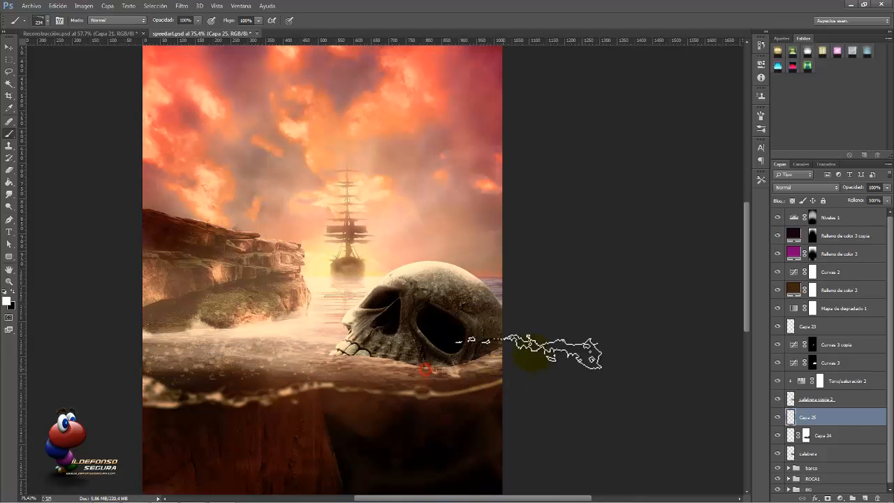
# Step: Rotate the splash brush tip to an angle of about 20° and stamp foam along the skull's rear waterline on Capa 25
pyautogui.click(757, 120)
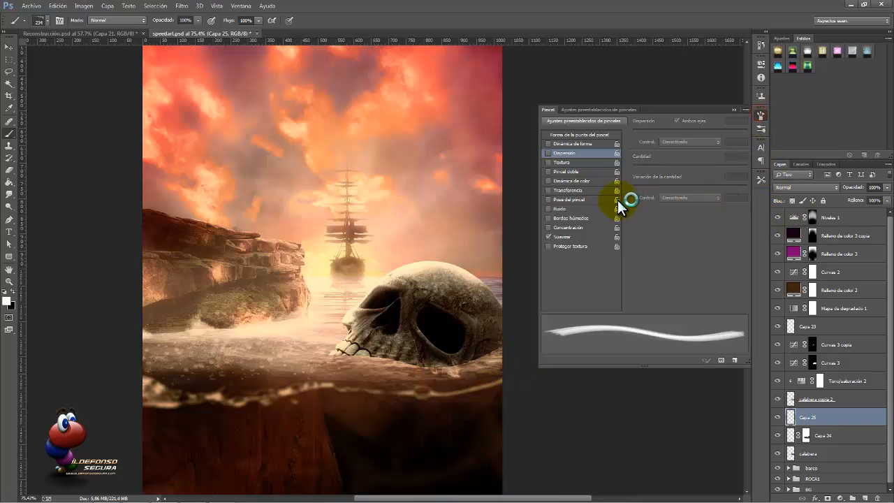
pyautogui.click(600, 134)
pyautogui.click(678, 230)
pyautogui.press('Up')
pyautogui.press('Up')
pyautogui.press('Up')
pyautogui.press('Up')
pyautogui.press('Up')
pyautogui.press('Up')
pyautogui.press('Up')
pyautogui.press('Up')
pyautogui.press('Up')
pyautogui.press('Up')
pyautogui.press('Up')
pyautogui.press('Up')
pyautogui.press('Up')
pyautogui.press('Up')
pyautogui.press('Up')
pyautogui.press('Up')
pyautogui.press('Up')
pyautogui.press('Up')
pyautogui.press('Up')
pyautogui.press('Up')
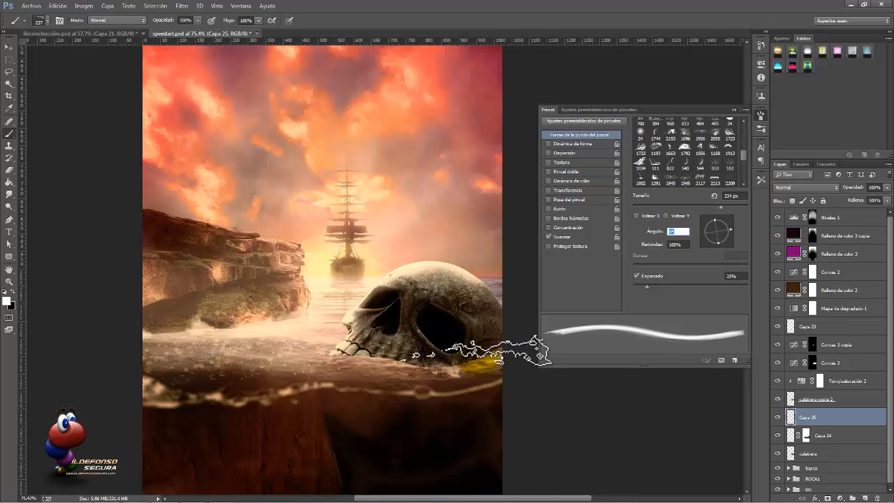
pyautogui.press('Up')
pyautogui.press('Up')
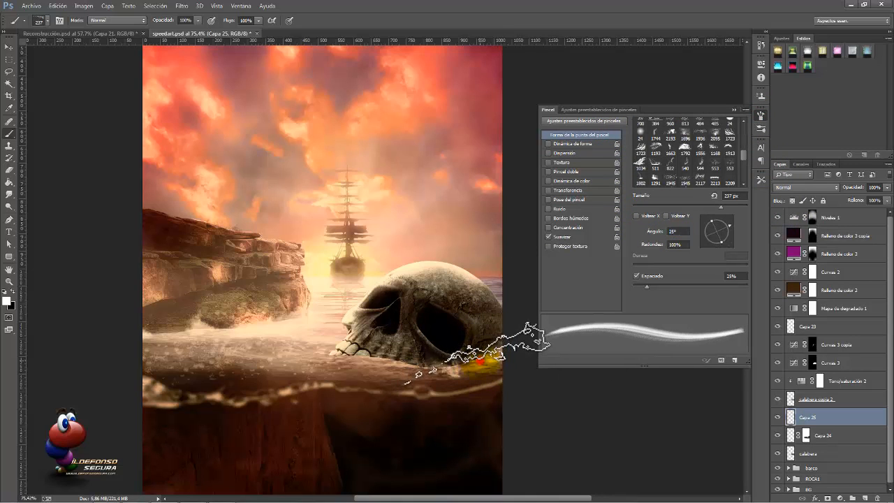
pyautogui.click(480, 359)
# Step: Set the splash brush angle to 1° and stamp foam on the water just below the skull's jaw
pyautogui.moveTo(690, 231); pyautogui.dragTo(662, 234)
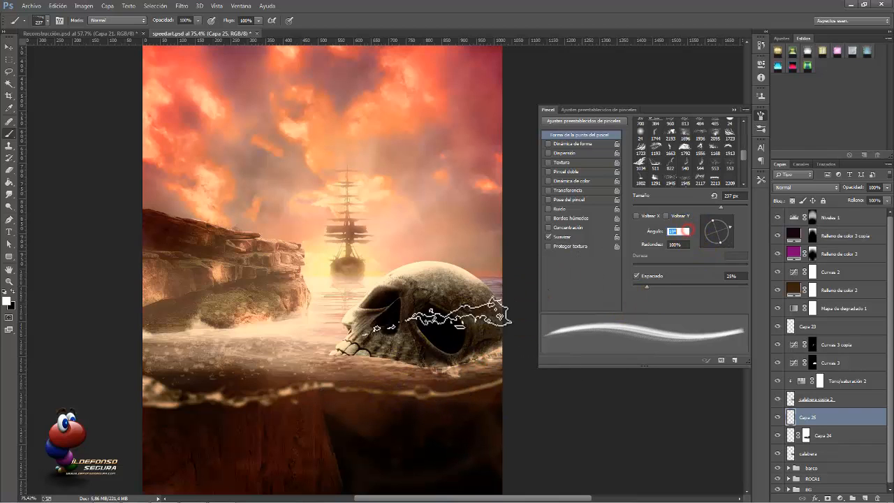
pyautogui.press('Down')
pyautogui.press('Down')
pyautogui.press('Down')
pyautogui.press('Down')
pyautogui.press('Down')
pyautogui.press('Down')
pyautogui.press('Down')
pyautogui.press('Down')
pyautogui.press('Down')
pyautogui.press('Down')
pyautogui.press('Down')
pyautogui.press('Down')
pyautogui.press('Down')
pyautogui.press('Down')
pyautogui.press('Down')
pyautogui.press('Down')
pyautogui.press('Down')
pyautogui.press('Down')
pyautogui.press('Down')
pyautogui.press('Down')
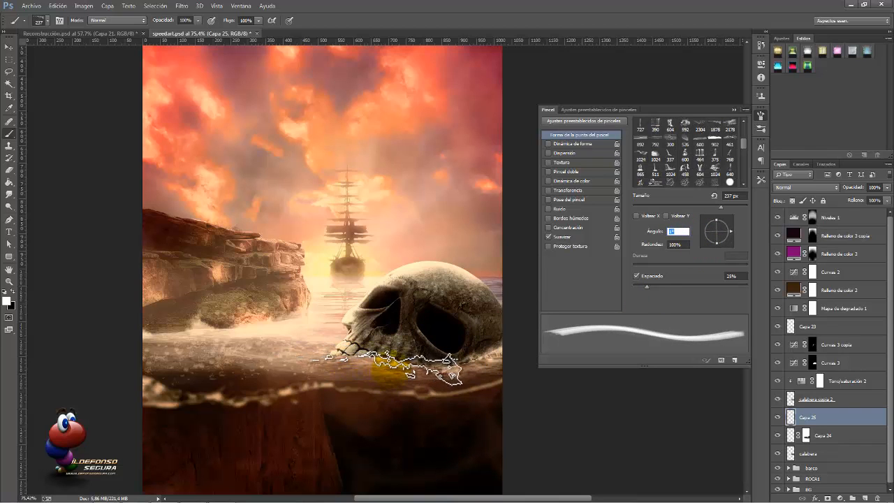
pyautogui.click(397, 369)
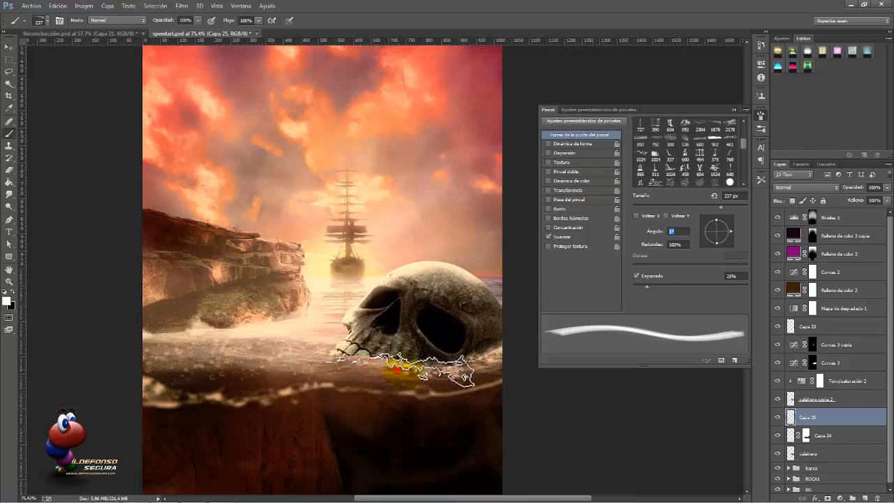
# Step: Flip the splash brush tip on both X and Y and stamp foam in front of the skull's teeth
pyautogui.click(637, 215)
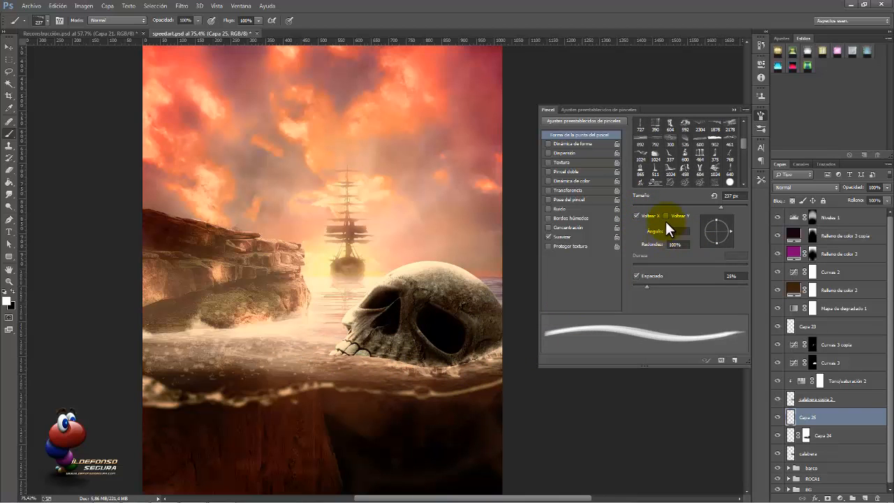
pyautogui.click(666, 216)
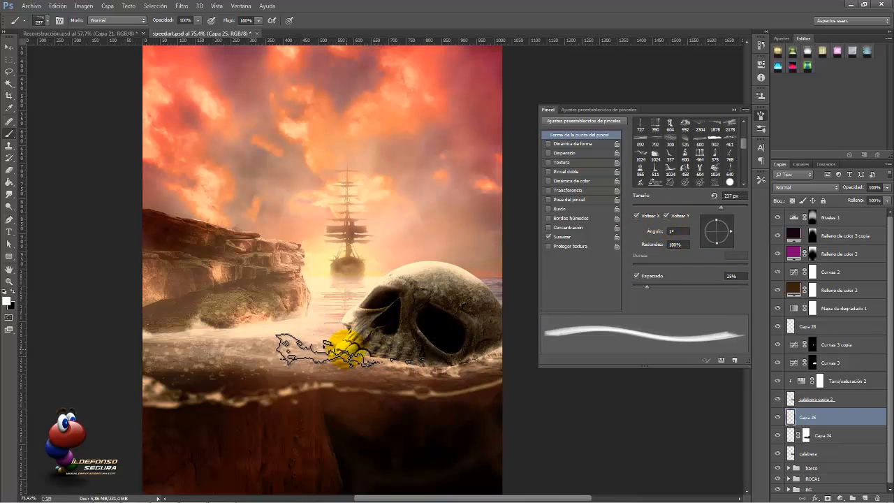
pyautogui.click(338, 353)
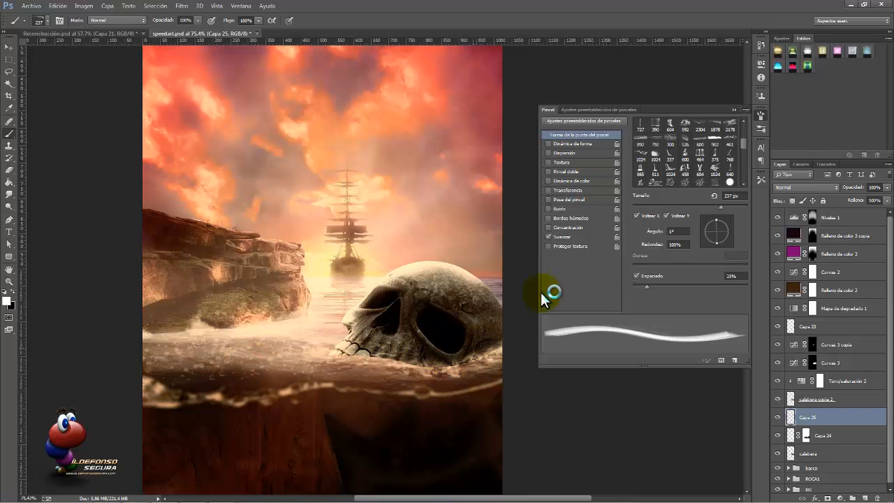
pyautogui.click(732, 110)
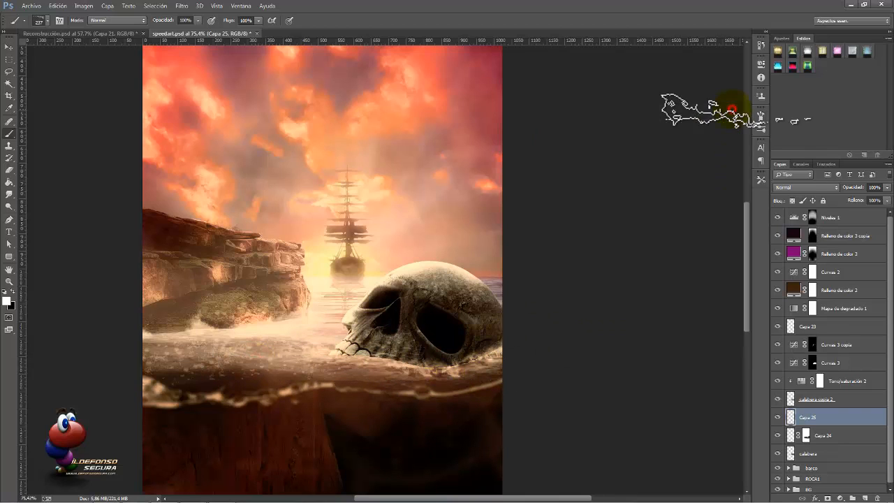
# Step: Group the layers from Capa 28 down to calabera and name the group CALAVERA
pyautogui.scroll(-5, 654, 135)
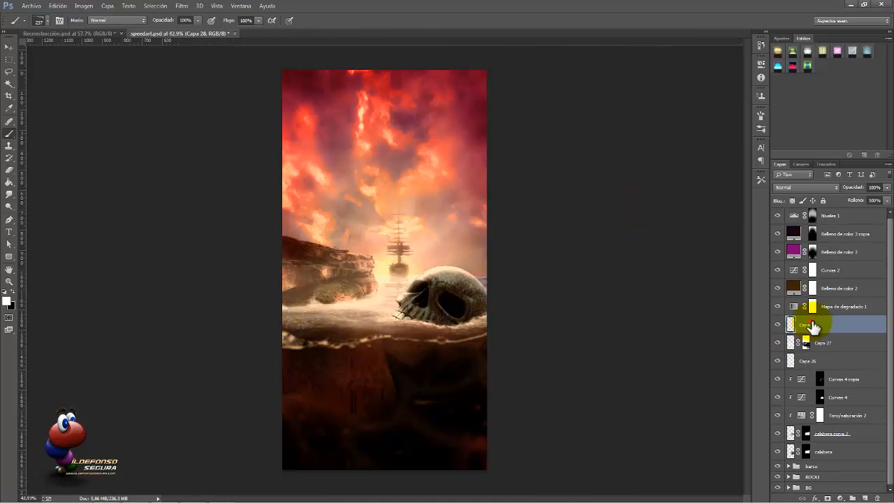
pyautogui.click(808, 325)
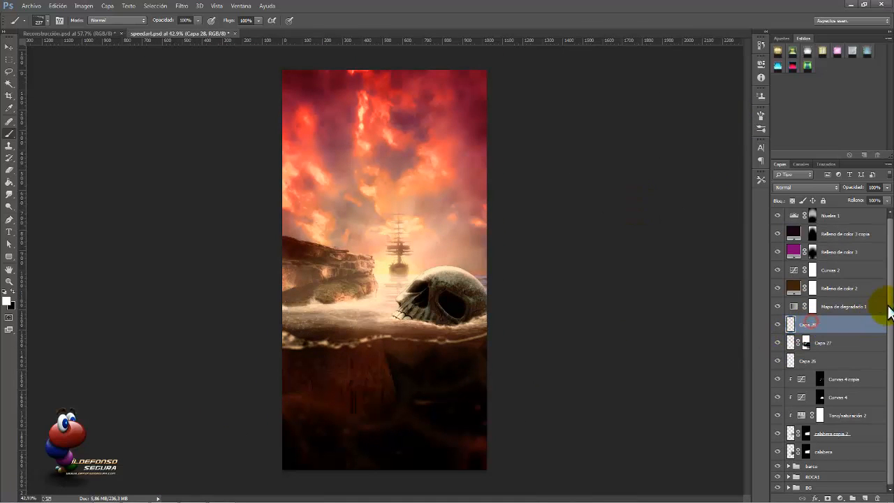
pyautogui.keyDown('shift'); pyautogui.click(837, 453); pyautogui.keyUp('shift')
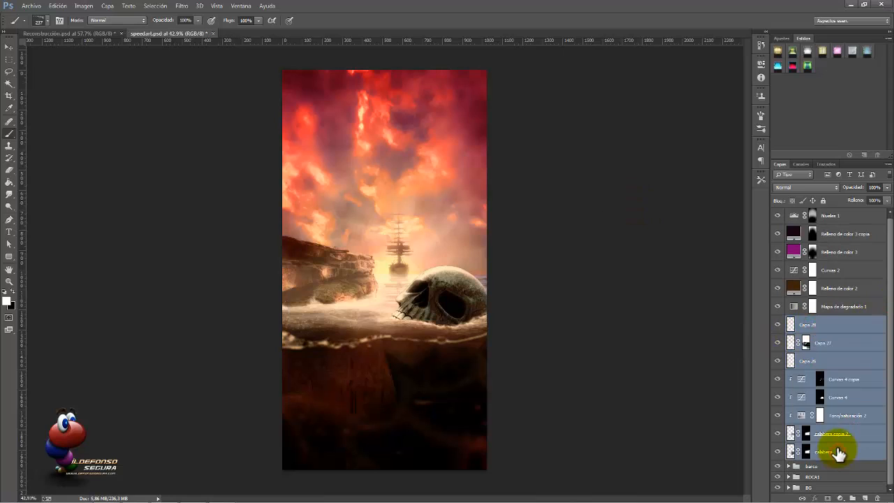
pyautogui.hotkey('ctrl', 'g')
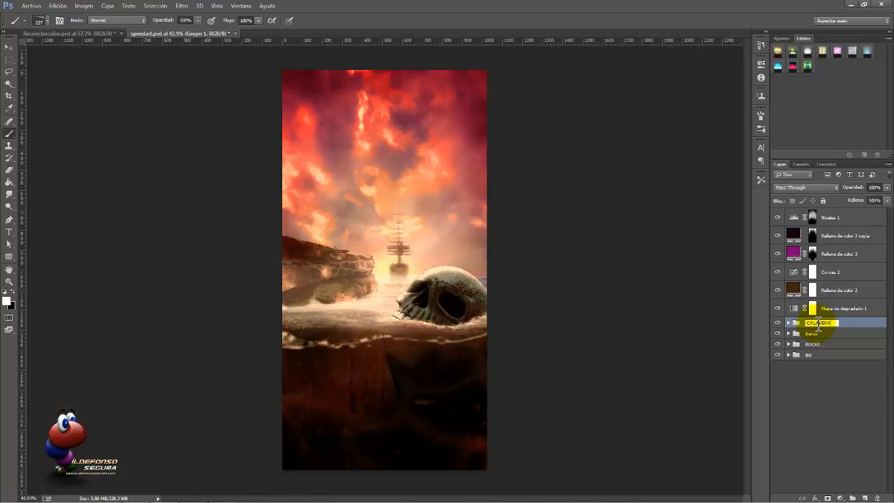
# Step: Hide and show the ROCA 2 group to compare the composite with and without the background rock
pyautogui.click(778, 369)
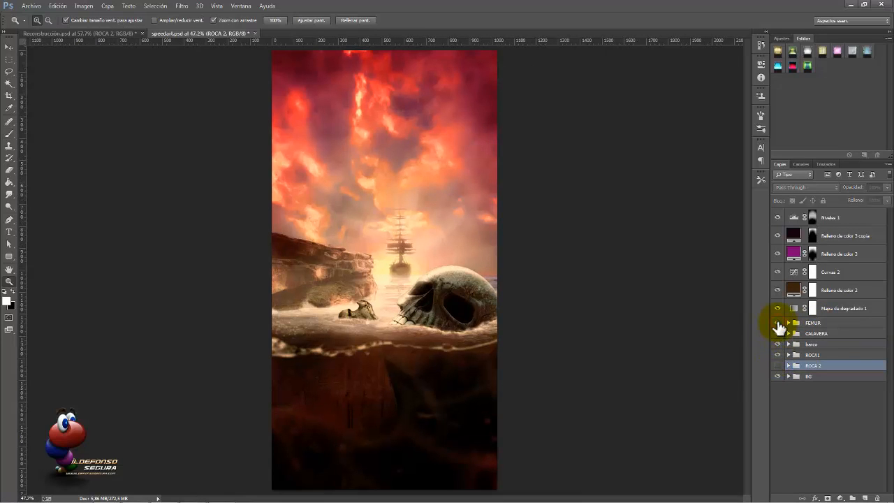
pyautogui.click(777, 365)
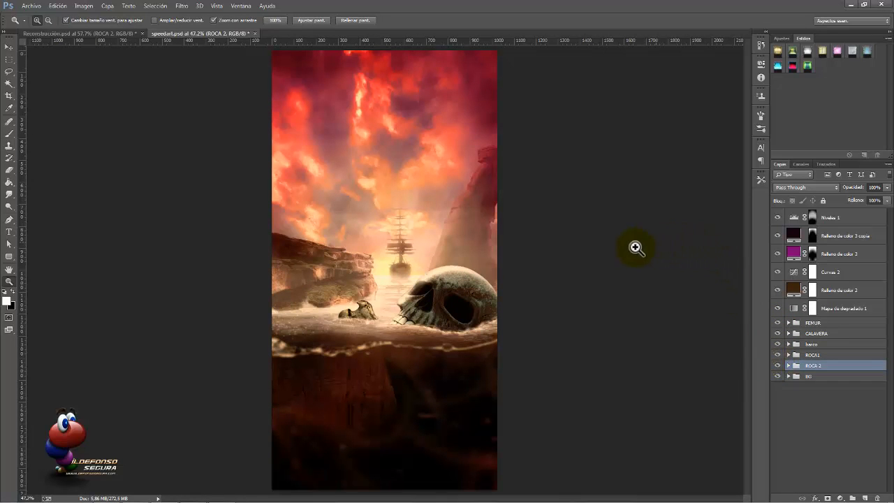